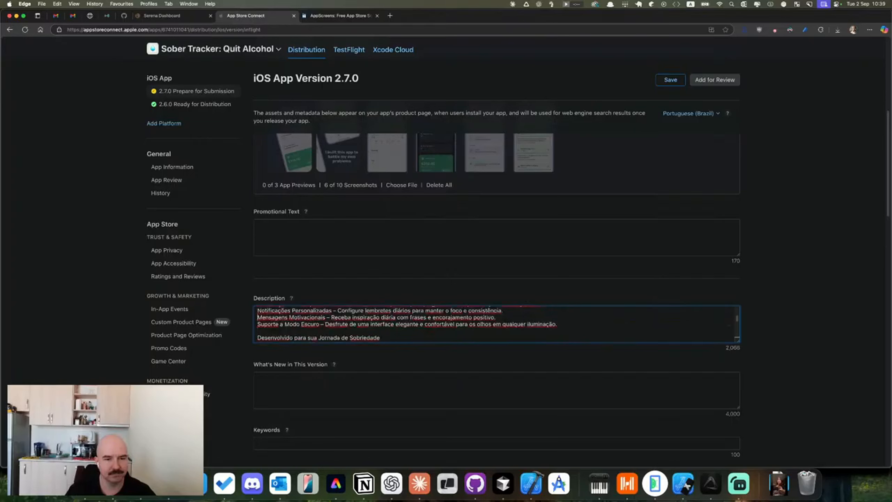
- Remove the blank line below the "Recursos Principais" heading in the Brazilian Portuguese description
scroll(257, 324, "up", 2)
scroll(257, 317, "up", 3)
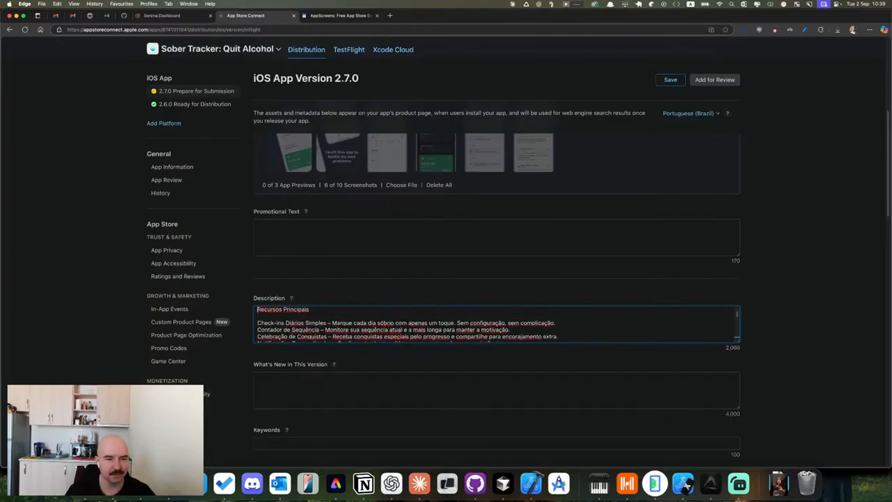
key("Return")
key("Down")
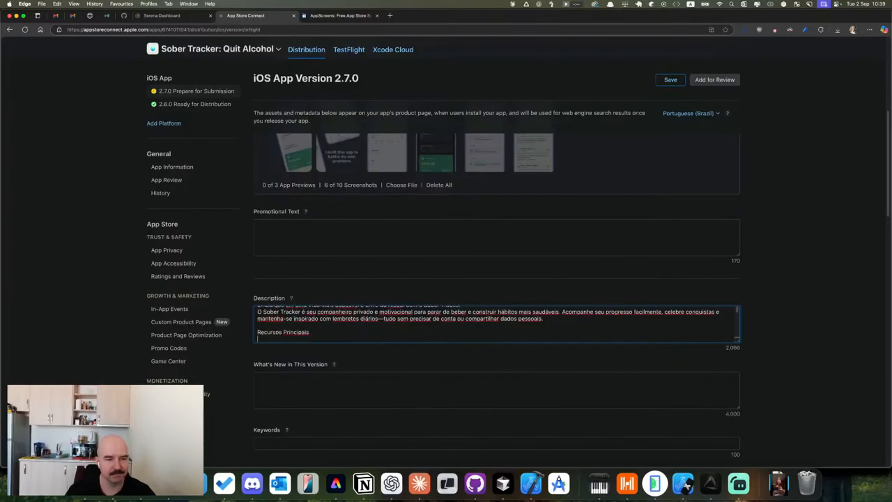
key("BackSpace")
key("Up")
key("Up")
key("Up")
key("Up")
key("Up")
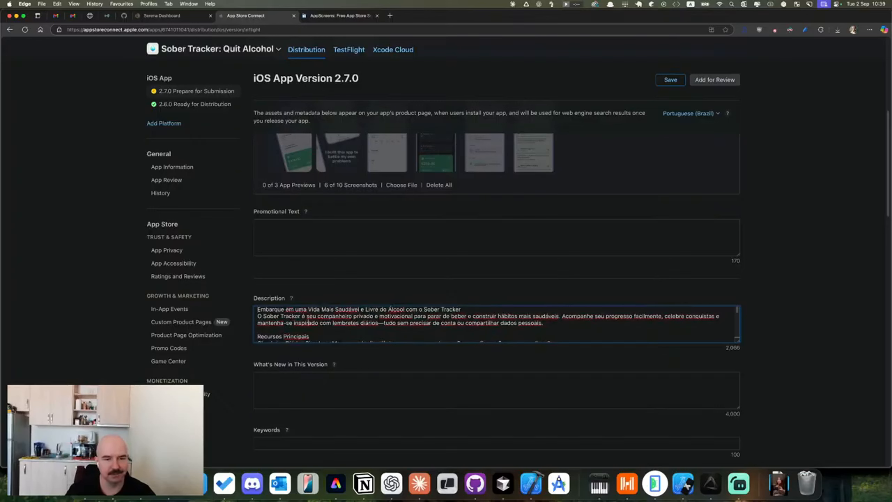
- Review the rest of the Brazilian Portuguese description down to the "Termos de Uso" link
scroll(308, 327, "down", 3)
scroll(309, 332, "down", 3)
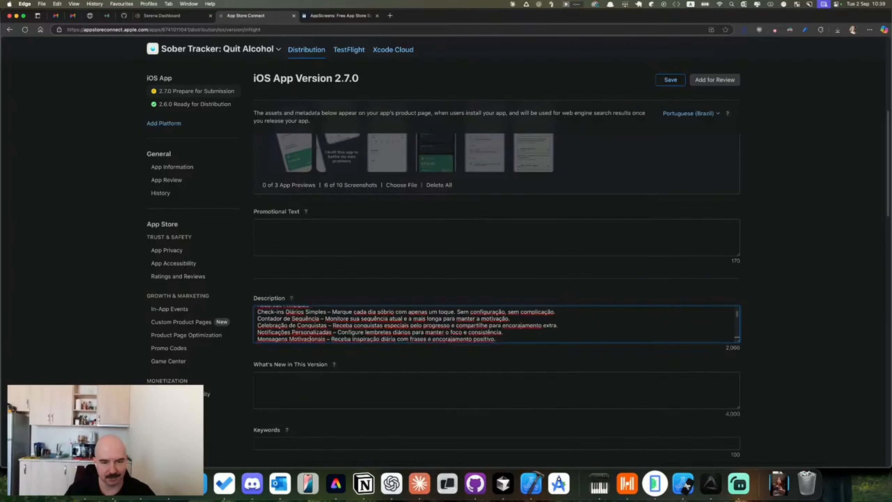
scroll(308, 338, "down", 3)
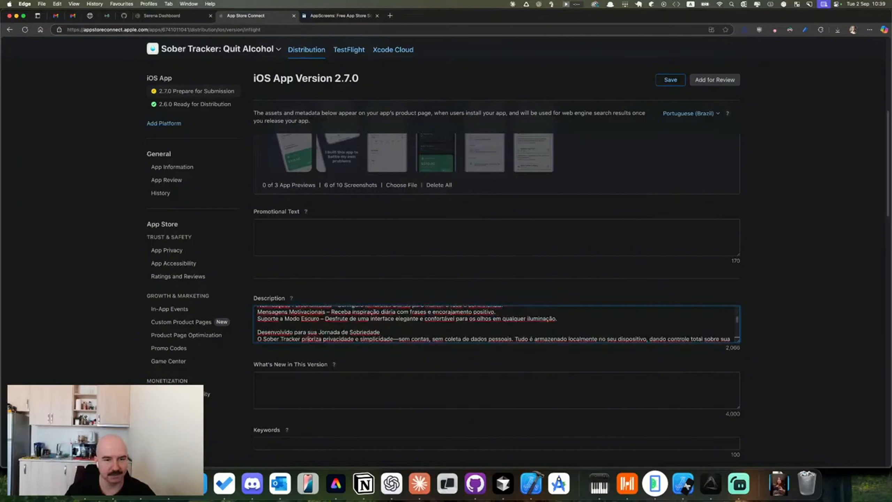
scroll(309, 325, "down", 5)
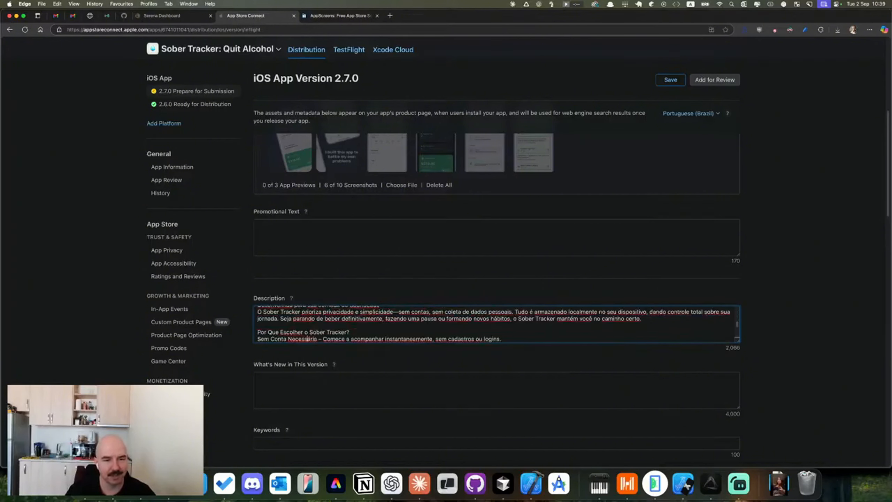
type("Termos de Uso: https://www.apple.com/legal/internet-services/itunes/dev/stdeula/")
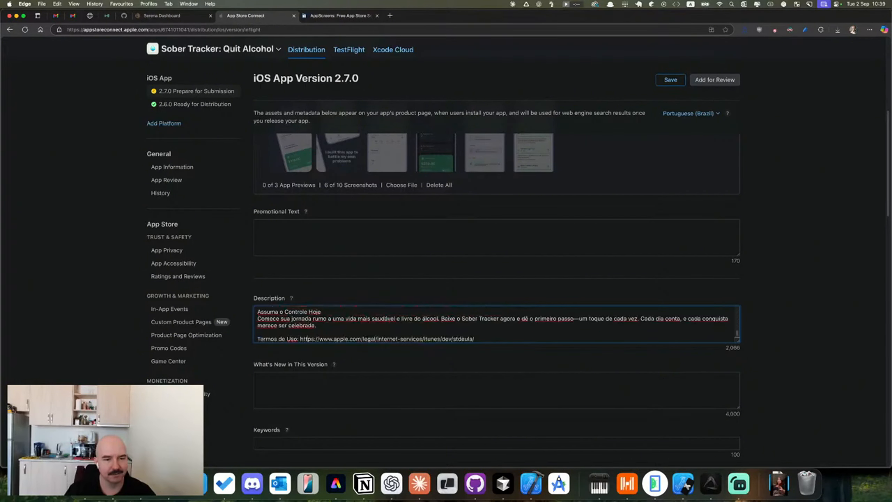
scroll(376, 322, "down", 1)
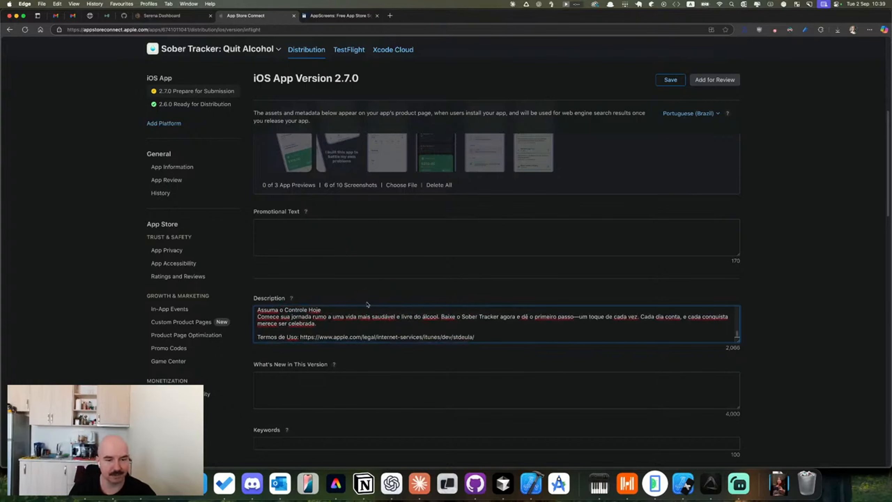
- Switch to Claude and send the request "Provide a list of keywords too" in the Sober Tracker App Translation chat
key("super+Tab")
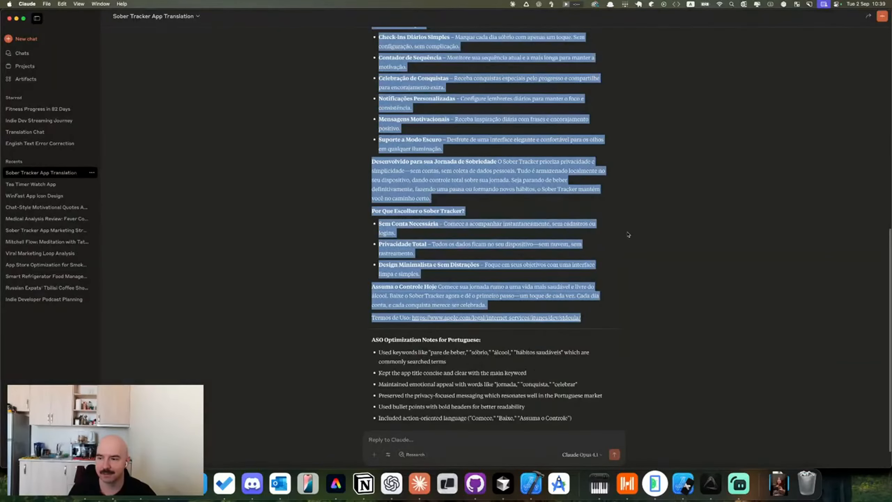
scroll(490, 348, "down", 2)
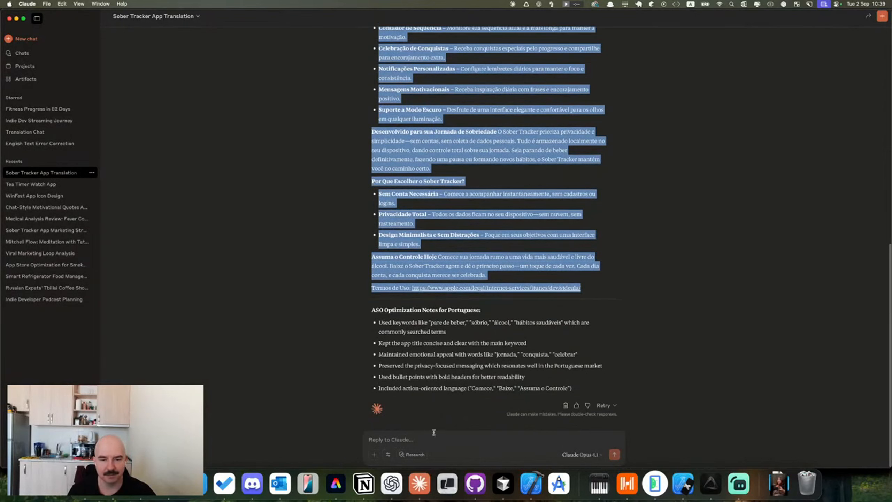
key("super+Tab")
key("super+Tab")
left_click(424, 439)
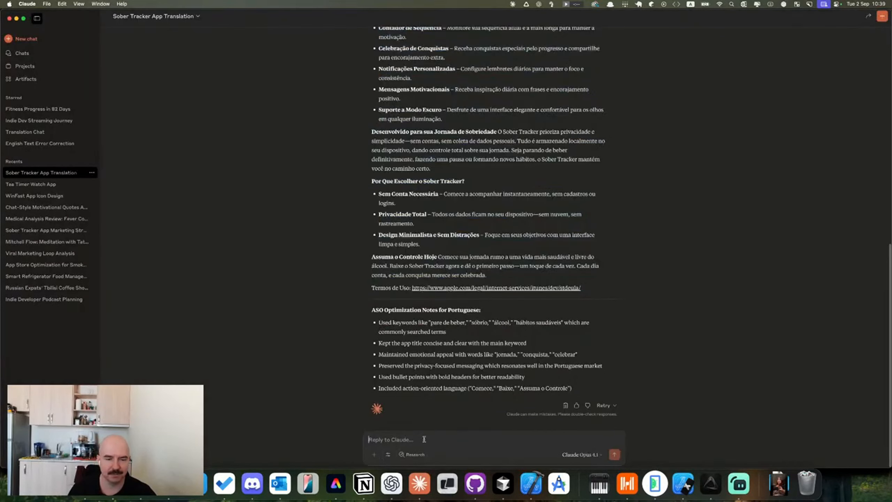
type("Provide a list of key")
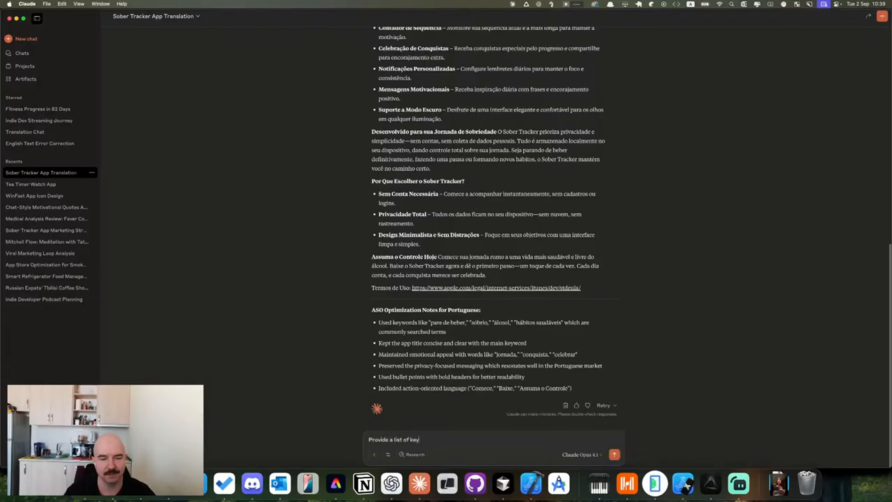
type("words too")
key("Return")
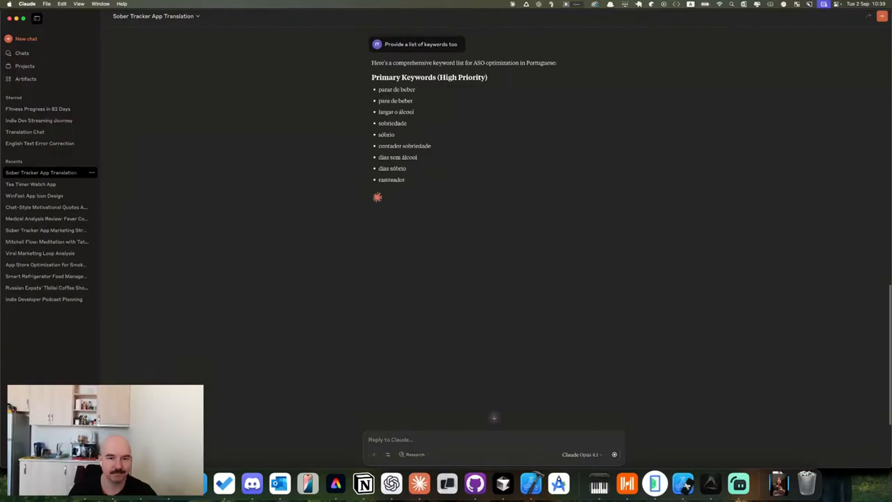
- Send the follow-up message "I mean like, for the appstore upload, so, they are divided by ," in the chat
type("I me")
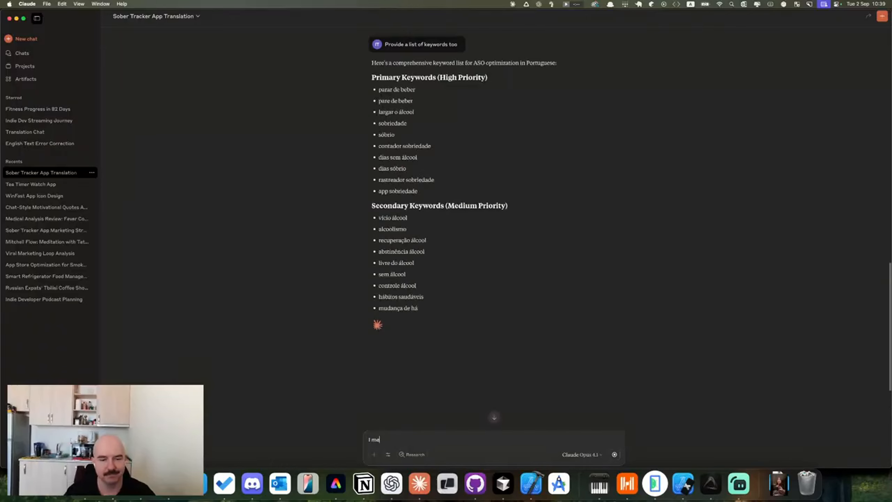
type("an like,")
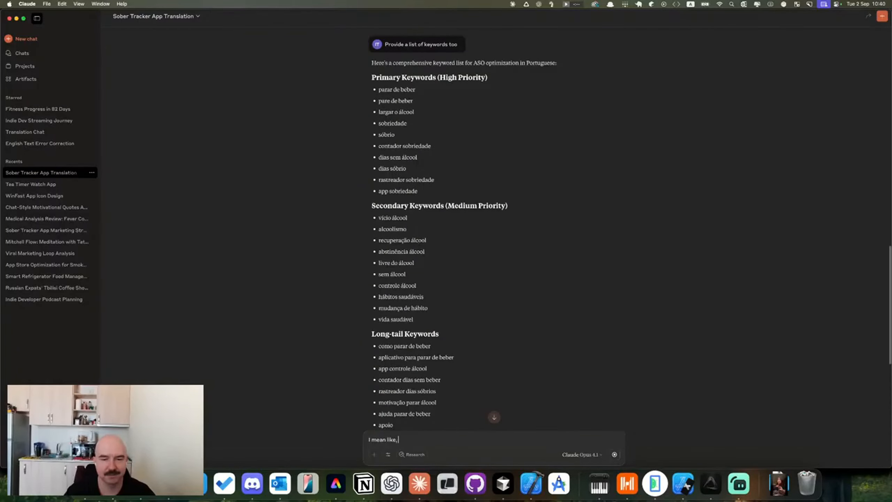
type(" for the")
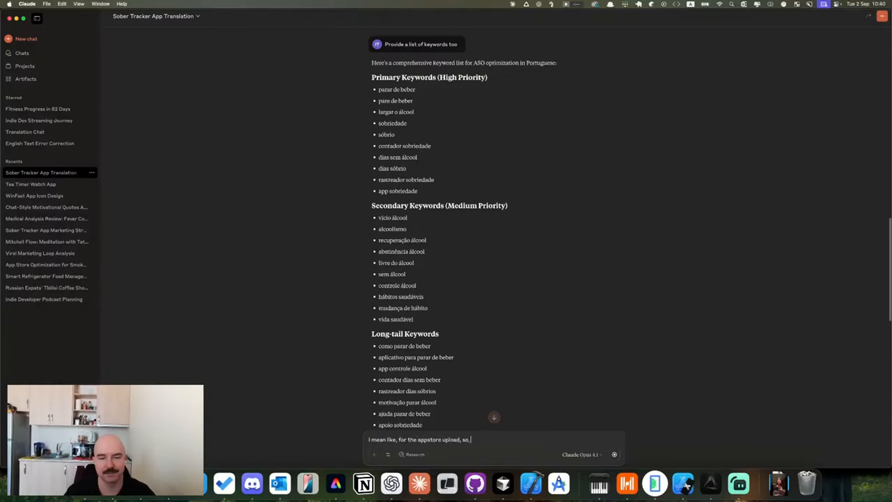
type(" appstore upload, so, they are divid")
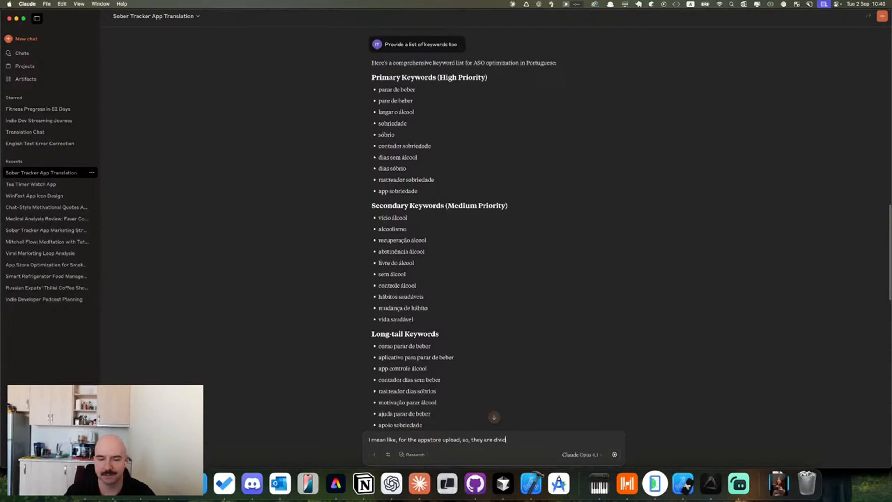
type("ed by ")
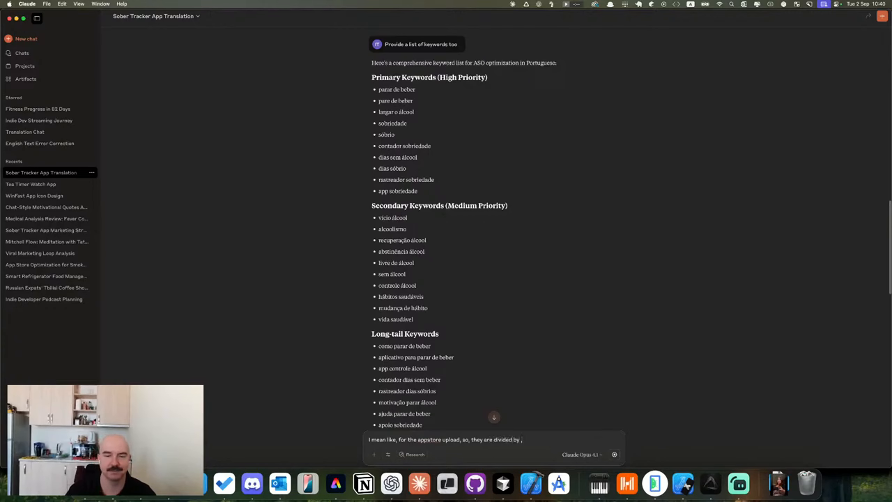
type(",")
key("Return")
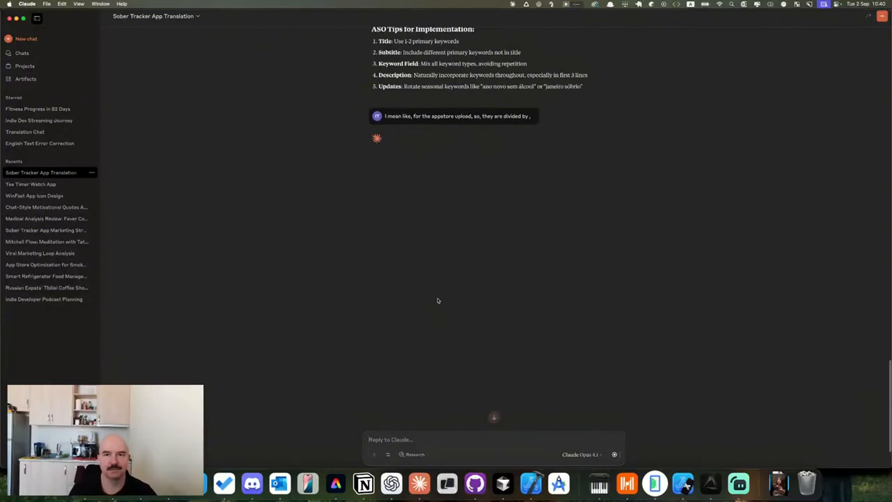
- Copy the comma-separated Keyword List from Claude into the Keywords field in App Store Connect, starting with "parar de beber,sobriedade,sóbrio"
scroll(439, 297, "up", 3)
scroll(437, 297, "down", 5)
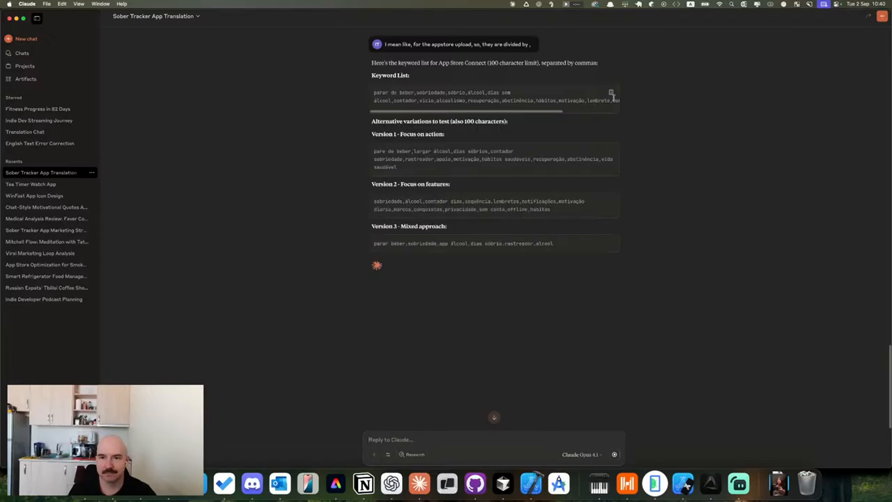
key("super+Tab")
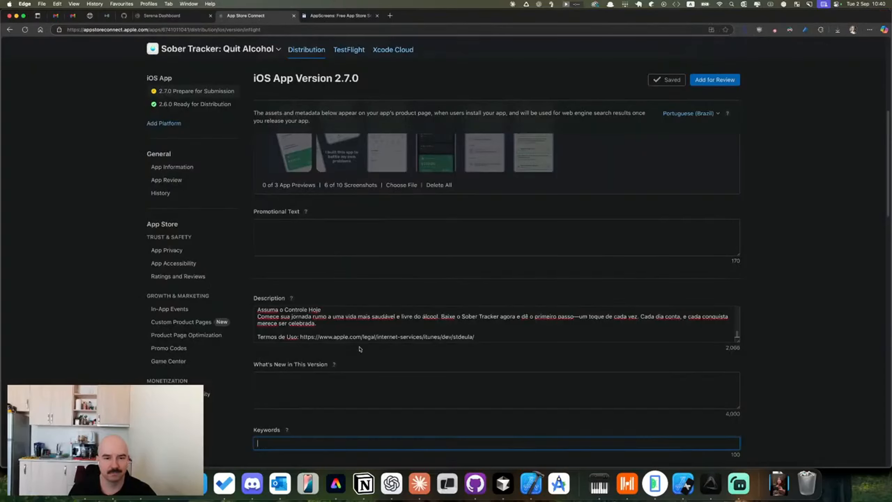
scroll(337, 392, "down", 3)
type("parar de beber,sobriedade,sóbrio,álcool,dias sem álcool,contador,vício,alcoolismo,recuperação,abstinência,hábitos,motivação,lembrete,conquistas,progresso,saúde")
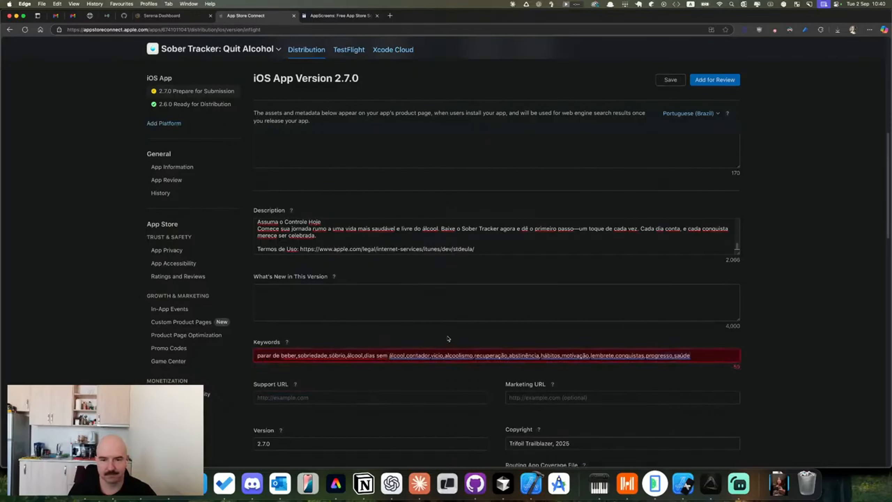
key("super+a")
key("super+c")
key("BackSpace")
key("super+Tab")
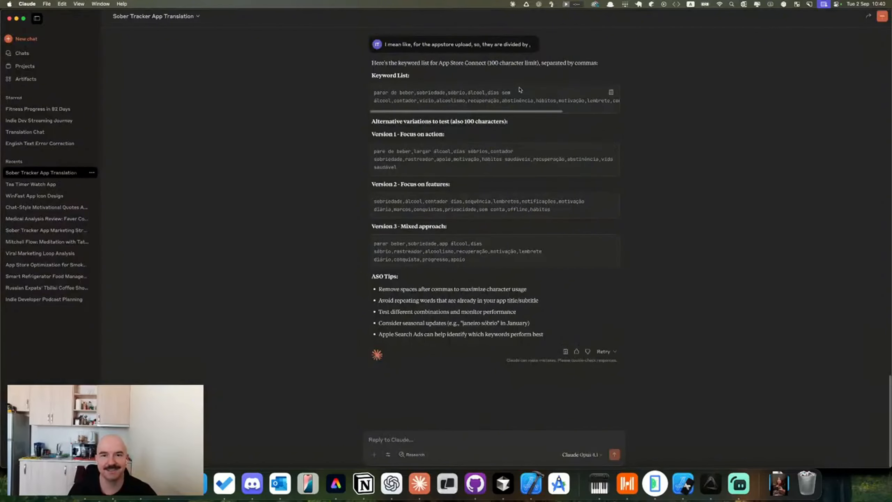
key("super+Tab")
key("super+v")
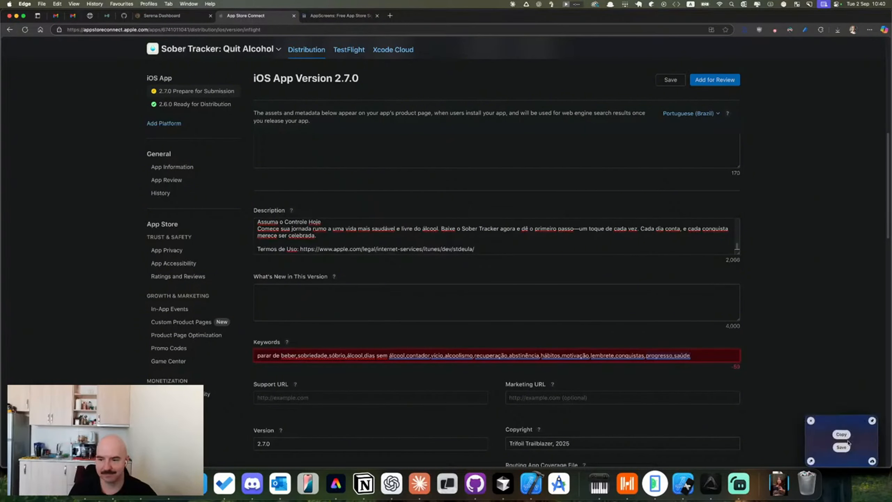
- Copy the screenshot of the Keywords field and send it in the Claude chat
left_click(842, 435)
key("super+Tab")
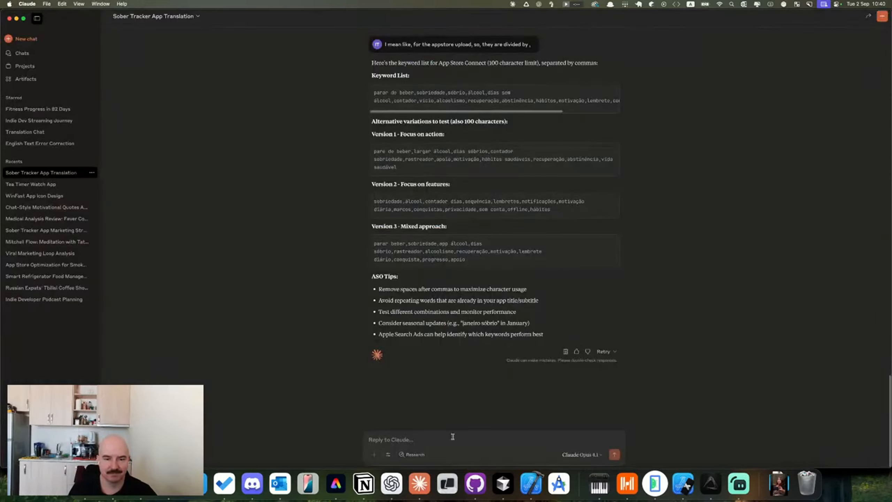
key("super+v")
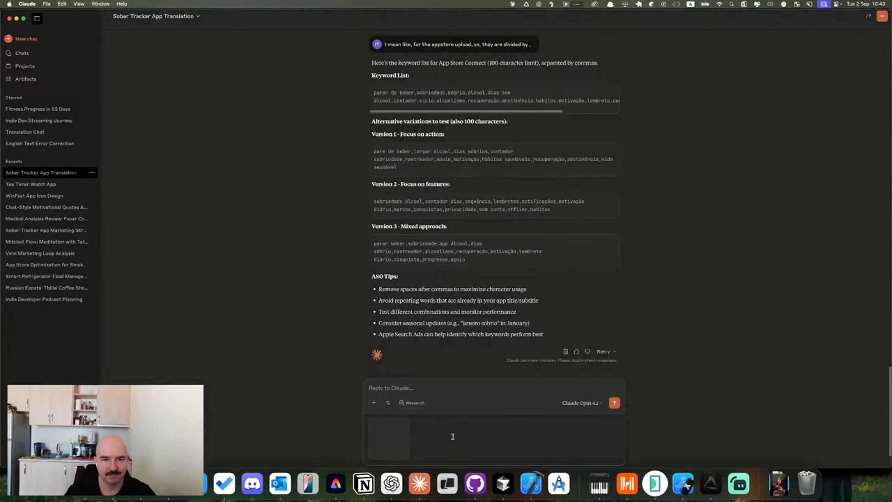
key("super+Tab")
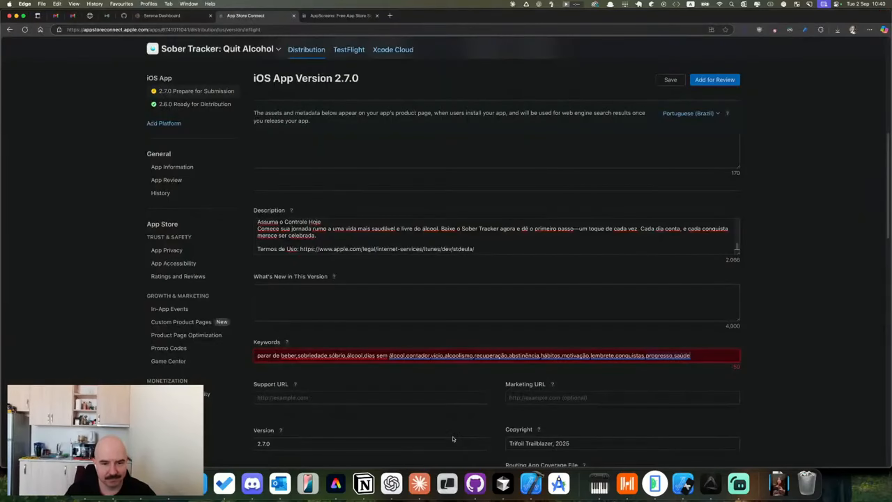
key("super+Tab")
key("Return")
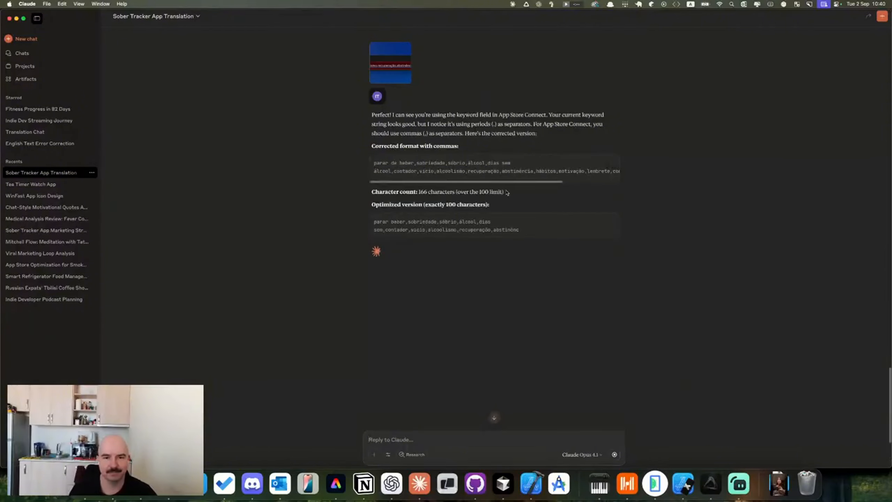
- Replace the App Store Connect keywords with Claude's "Optimized version (exactly 100 characters)" list
left_click(611, 225)
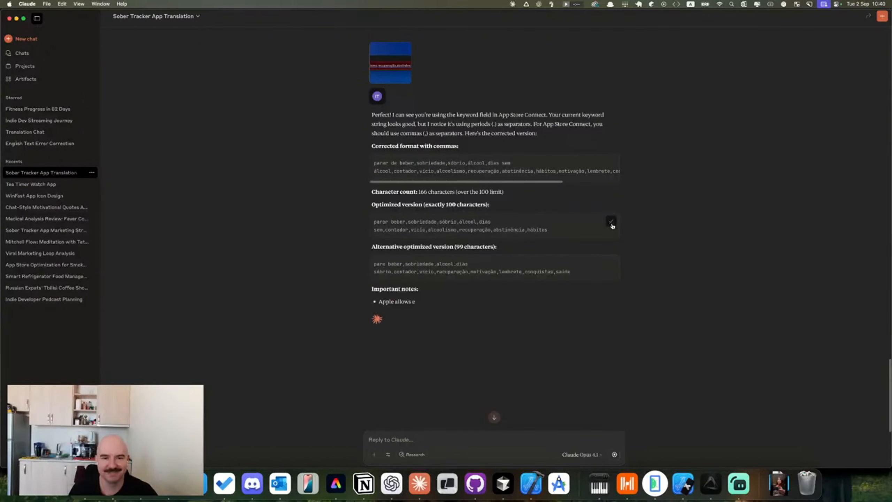
key("super+Tab")
left_click(404, 355)
key("super+a")
key("super+v")
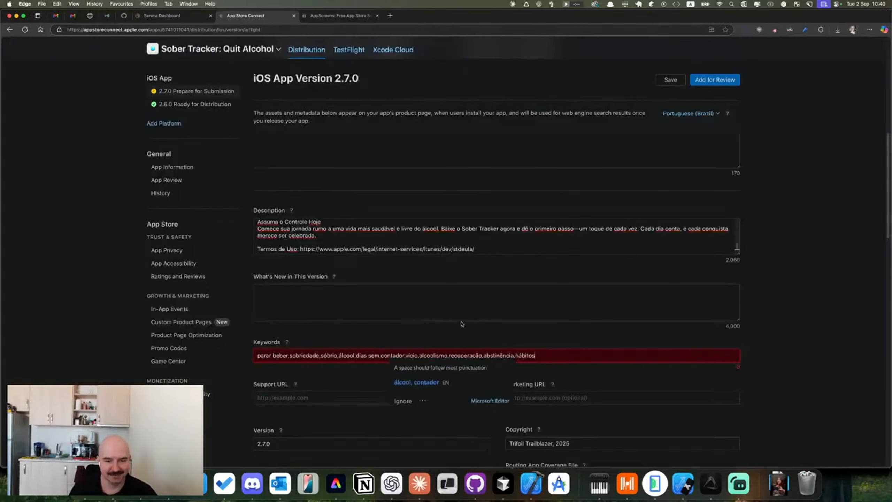
left_click(601, 353)
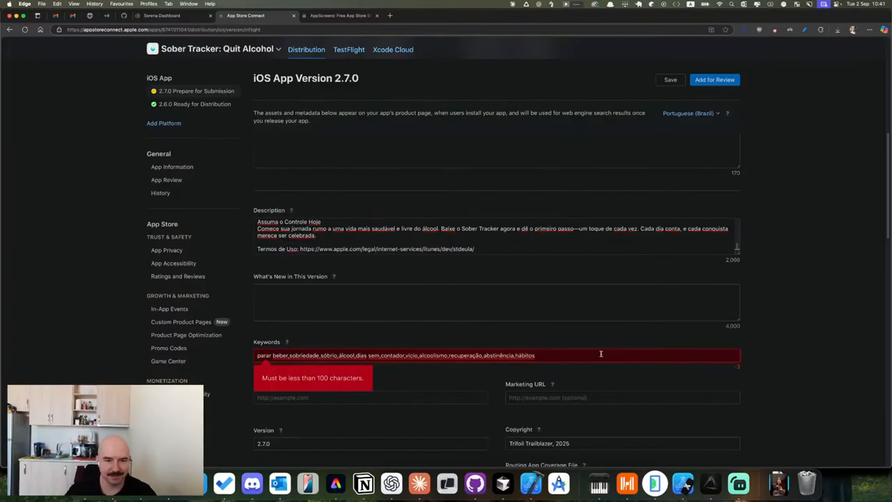
key("alt+Left")
key("alt+Left")
key("alt+Left")
key("alt+Left")
key("alt+Left")
key("alt+Left")
key("alt+Left")
key("alt+Left")
key("alt+Left")
key("alt+Left")
key("alt+Left")
key("alt+Left")
key("alt+Left")
- Replace the keywords with Claude's "Alternative optimized version (99 characters)" list, starting with "pare beber,sobriedade,álcool"
key("super+Tab")
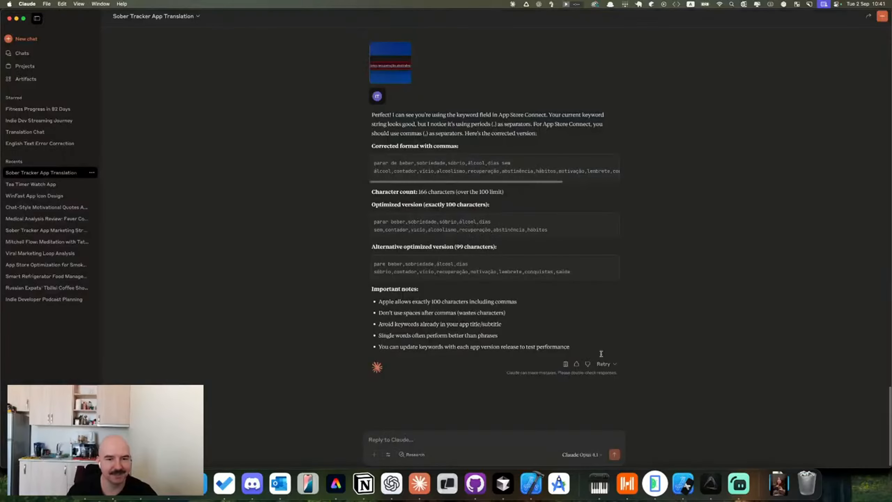
left_click(613, 264)
key("super+Tab")
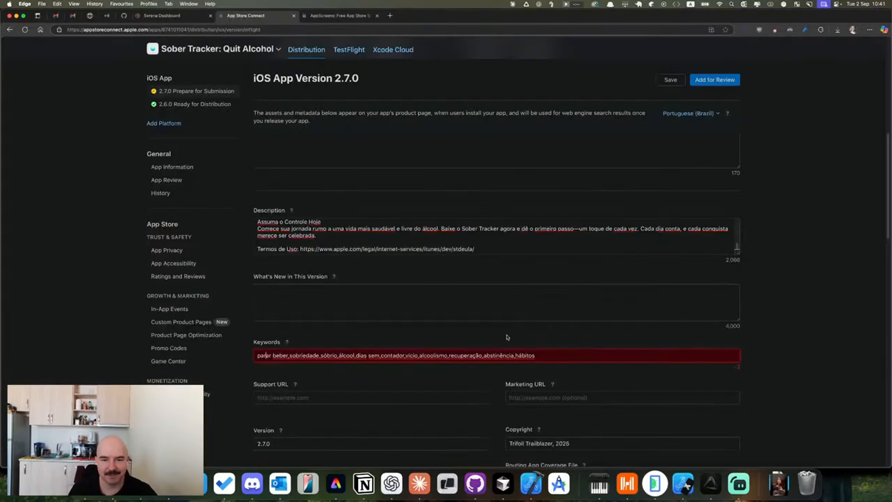
left_click(534, 354)
key("super+a")
key("super+v")
key("super+a")
key("super+v")
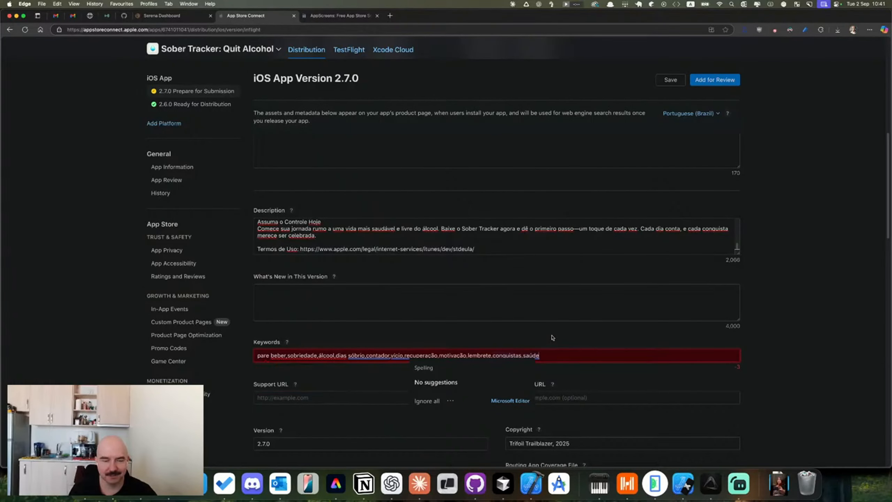
- Replace the App Store Connect keywords with Claude's list starting with "parar beber,sobriedade,sóbrio,álcool"
key("super+Tab")
left_click(612, 222)
key("super+Tab")
key("super+a")
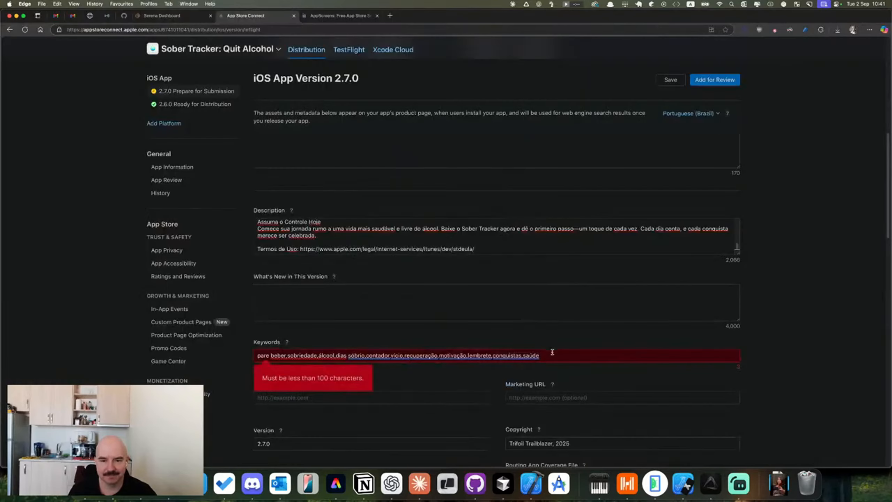
key("super+v")
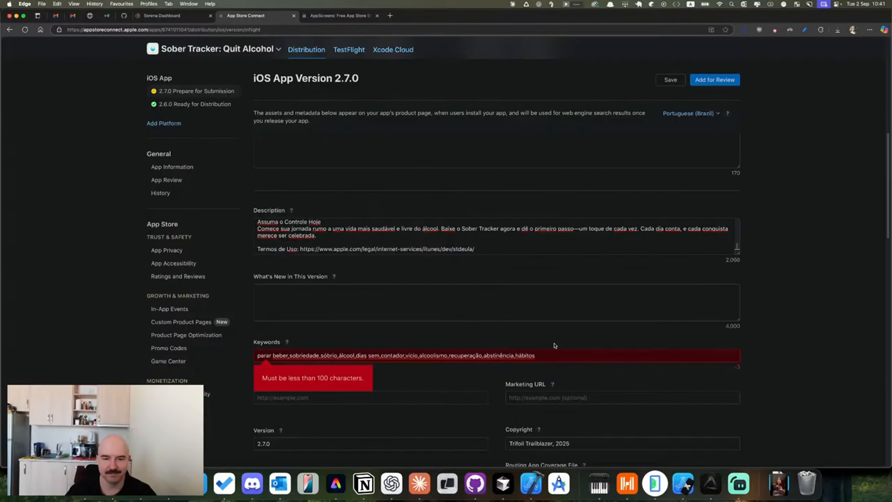
- Remove "parar beber," from the start of the Keywords field and save the Portuguese (Brazil) version page
left_click(388, 354)
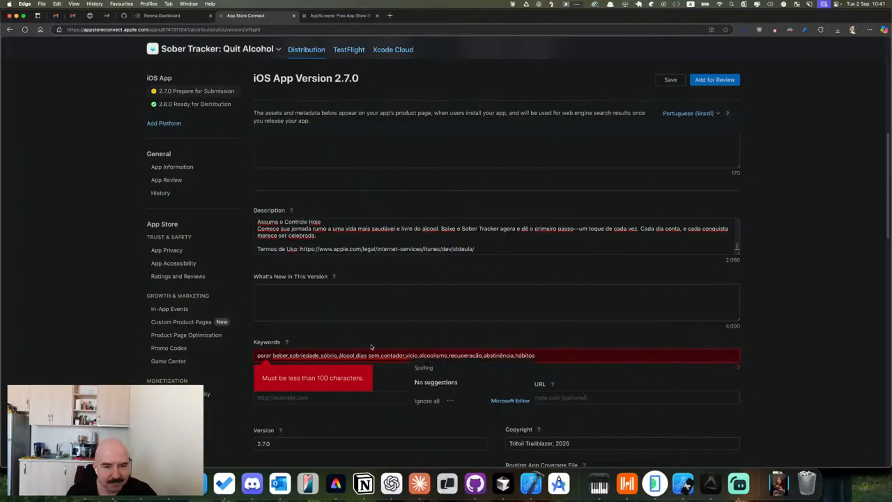
left_click(287, 355)
key("shift+super+Left")
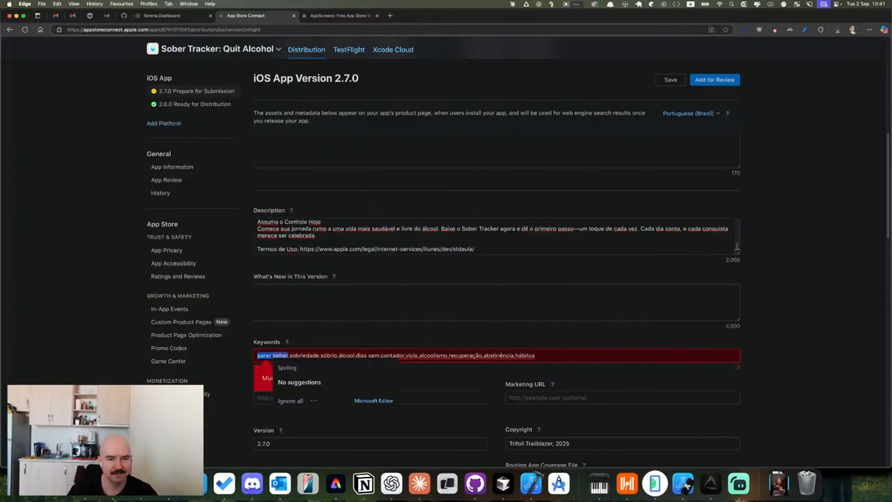
key("BackSpace")
key("Delete")
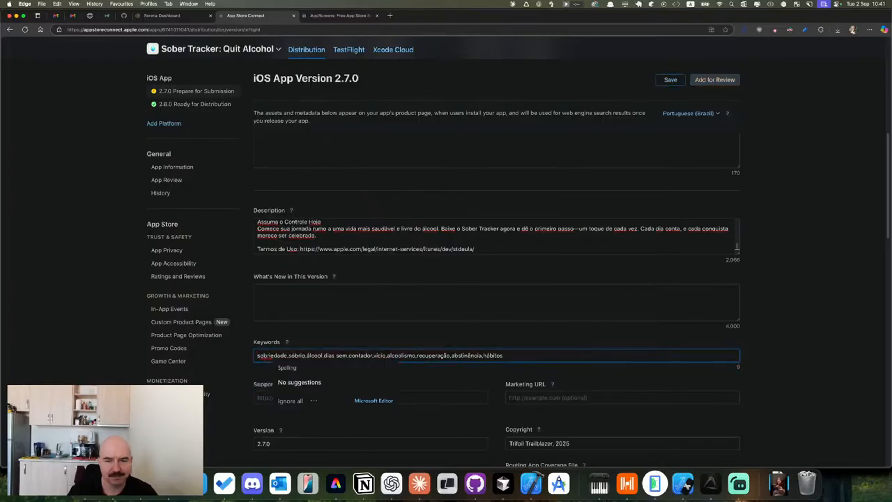
key("super+a")
left_click(671, 83)
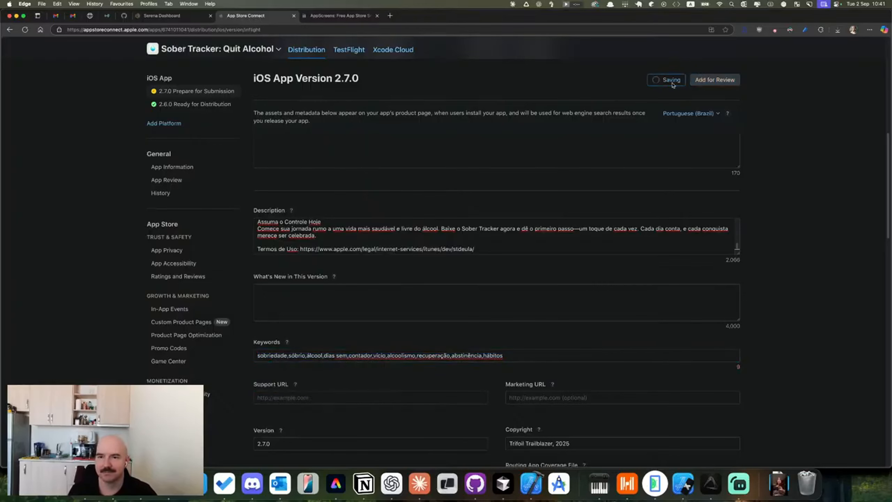
- Switch to Cursor and locate the build/ios/ipa output folder in the project's file tree
scroll(364, 264, "down", 5)
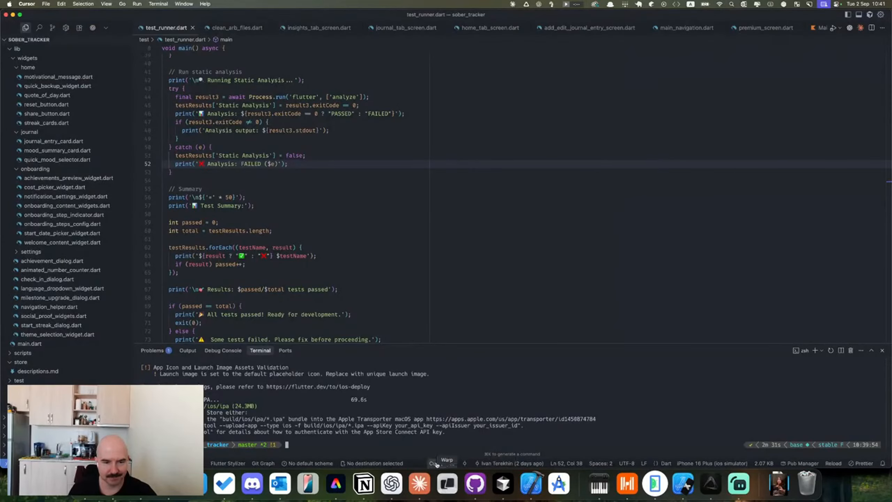
left_click(503, 489)
left_click(227, 408, "super")
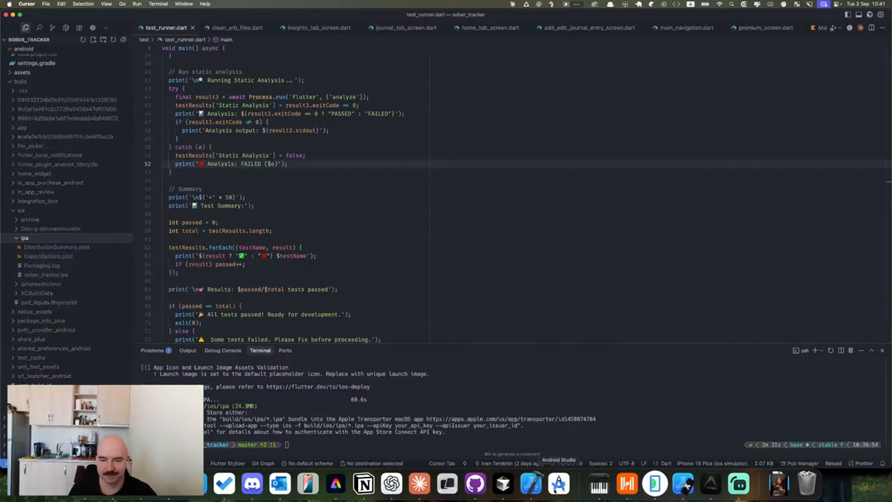
- Launch the Transporter app
key("super+space")
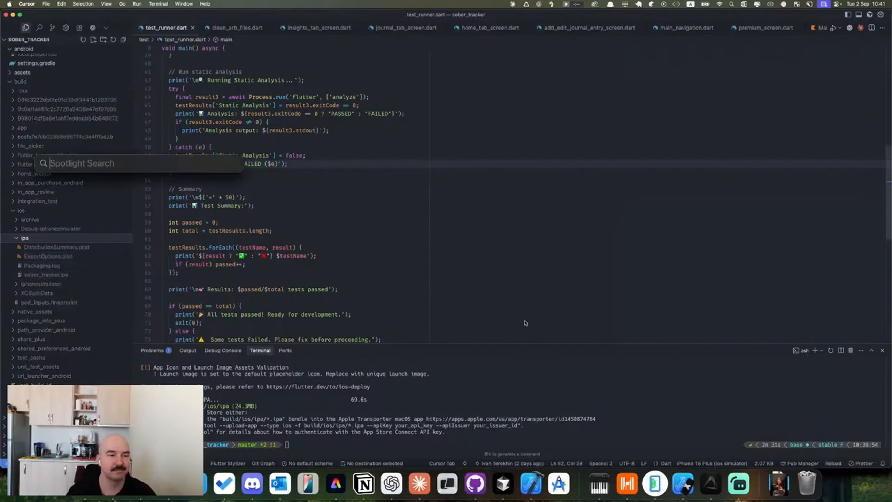
type("app")
key("BackSpace")
key("BackSpace")
key("BackSpace")
key("BackSpace")
type("trans")
key("Return")
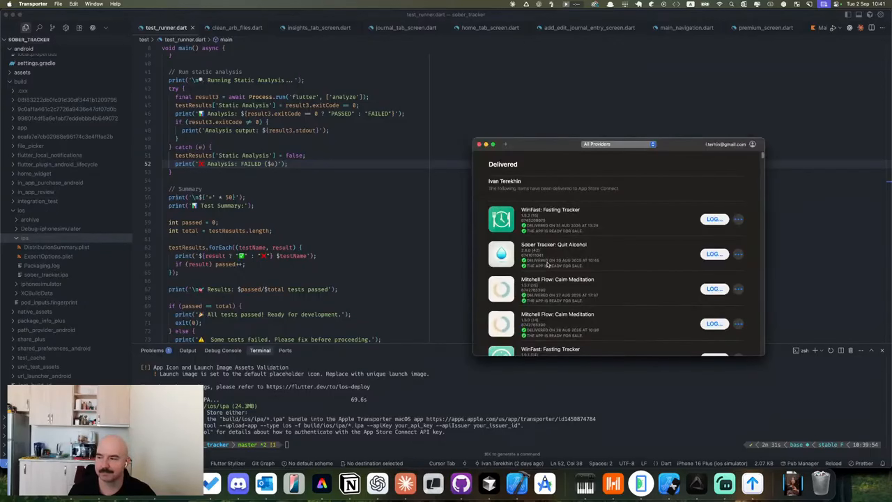
- Reveal sober_tracker.ipa from Cursor in Finder, then add it to Transporter and deliver it to App Store Connect
left_click(353, 224)
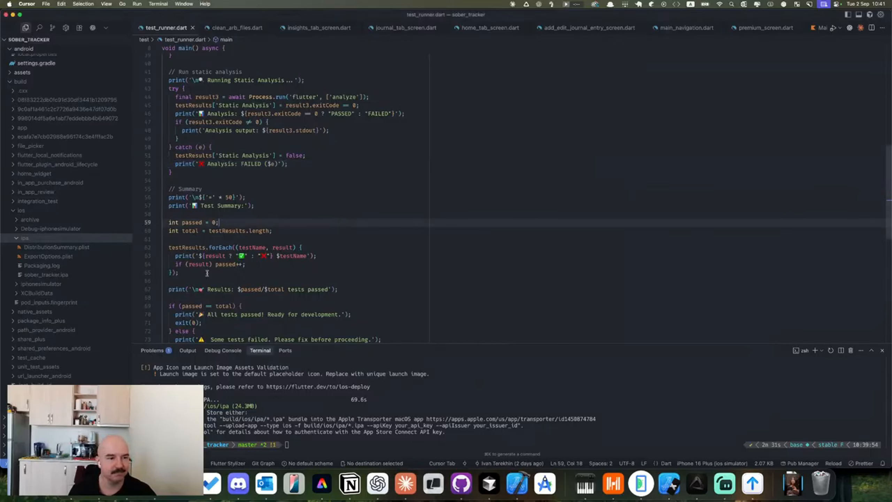
right_click(47, 274)
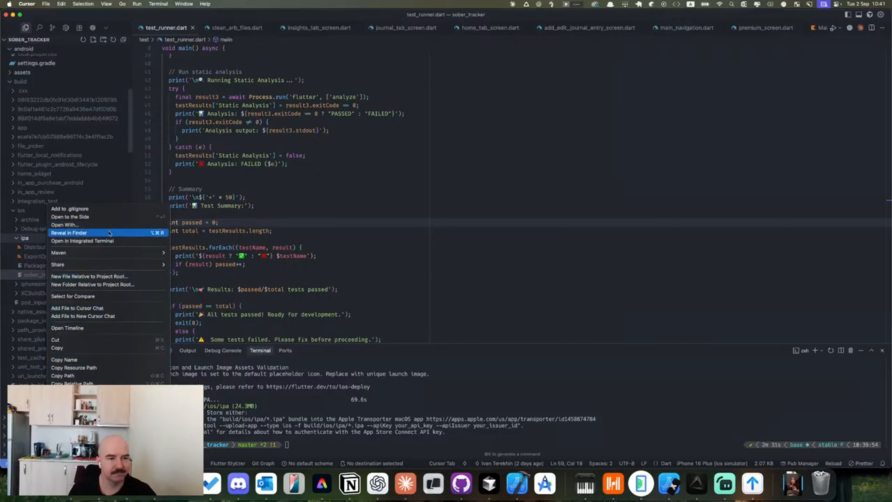
left_click(120, 233)
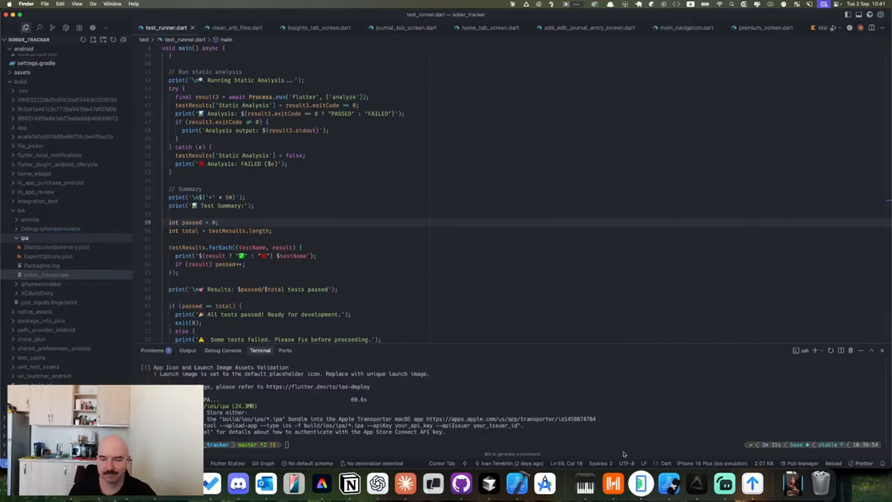
left_click(754, 483)
left_click(247, 300)
left_click_drag(206, 286, 593, 220)
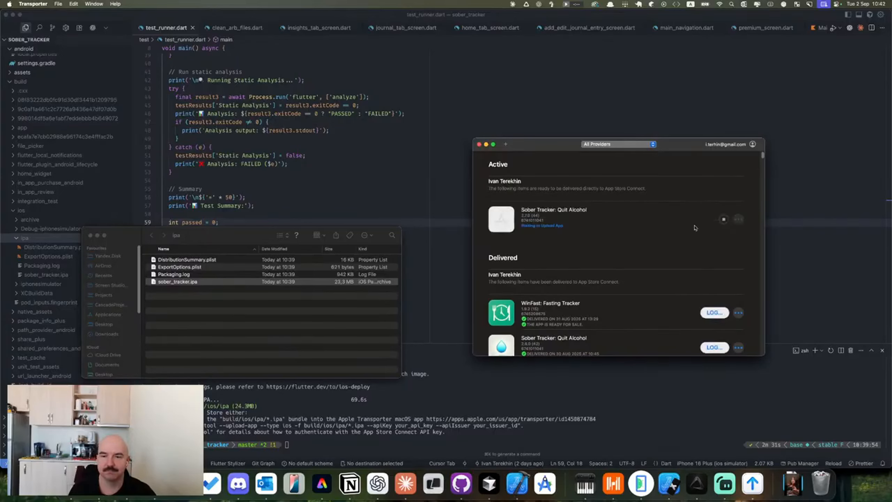
- Return to the browser's AppScreens project and add Portuguese Brazil (pt-BR) to its export languages
left_click(284, 430)
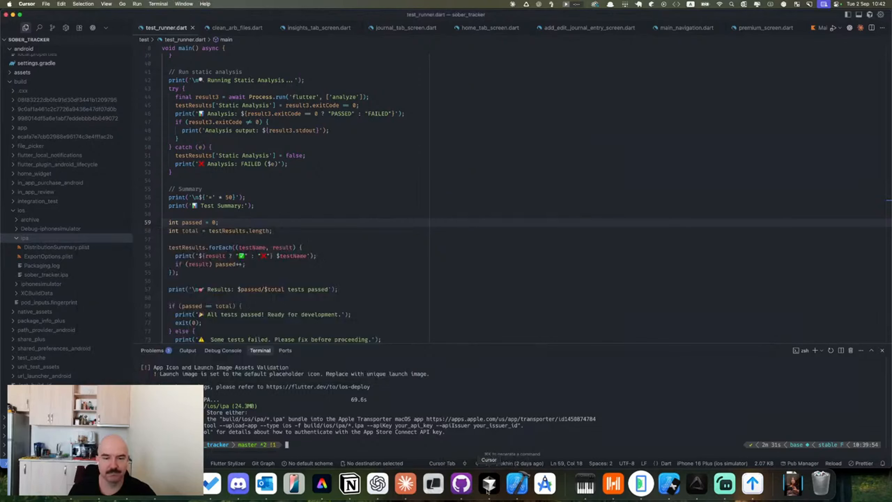
left_click(104, 499)
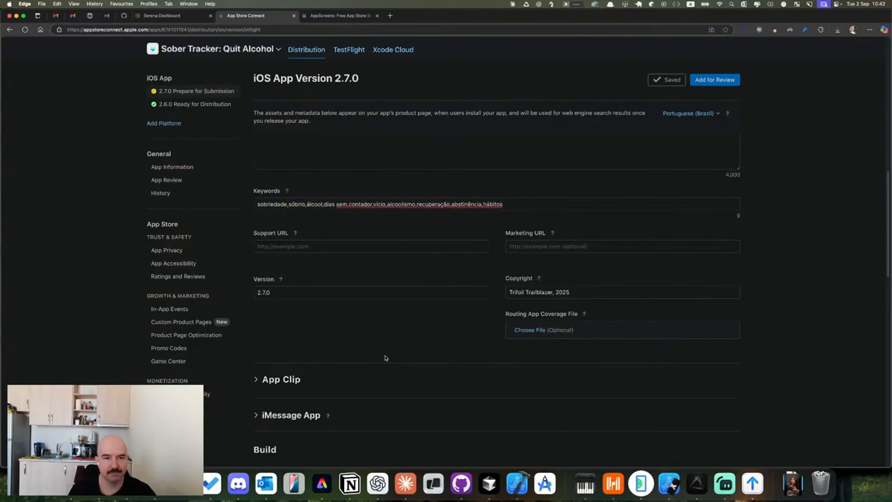
scroll(386, 359, "up", 15)
scroll(389, 341, "down", 3)
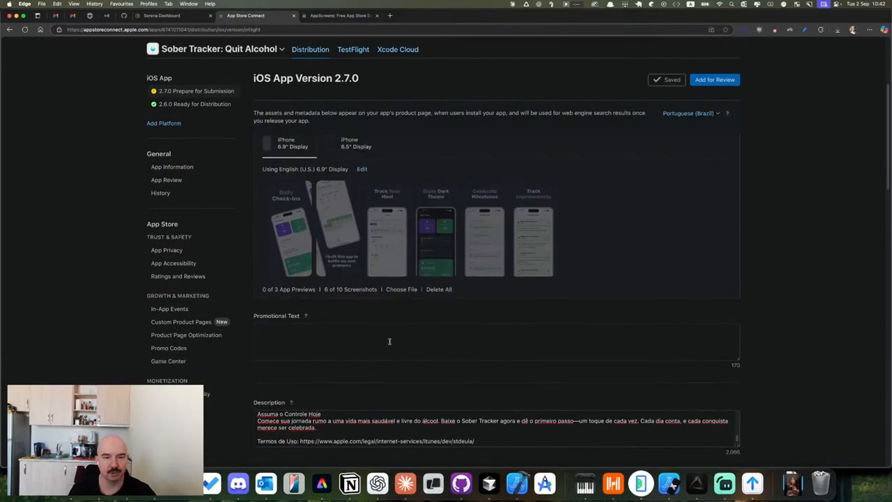
left_click(335, 15)
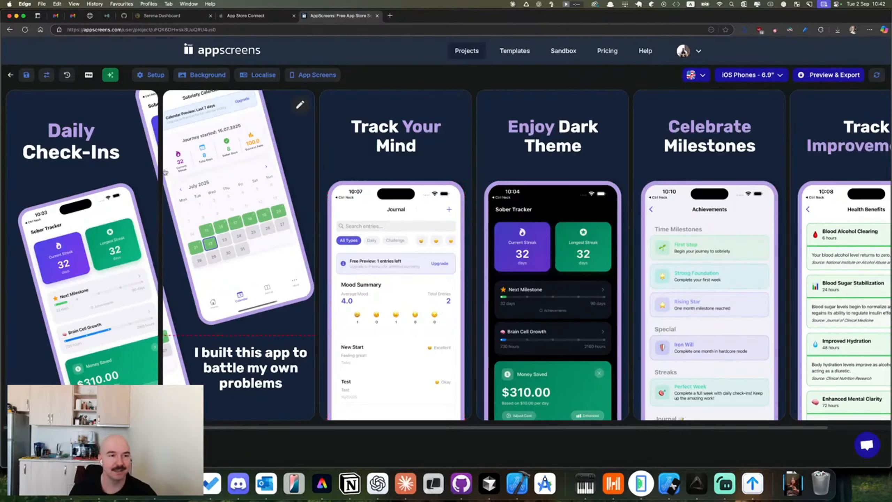
left_click(703, 76)
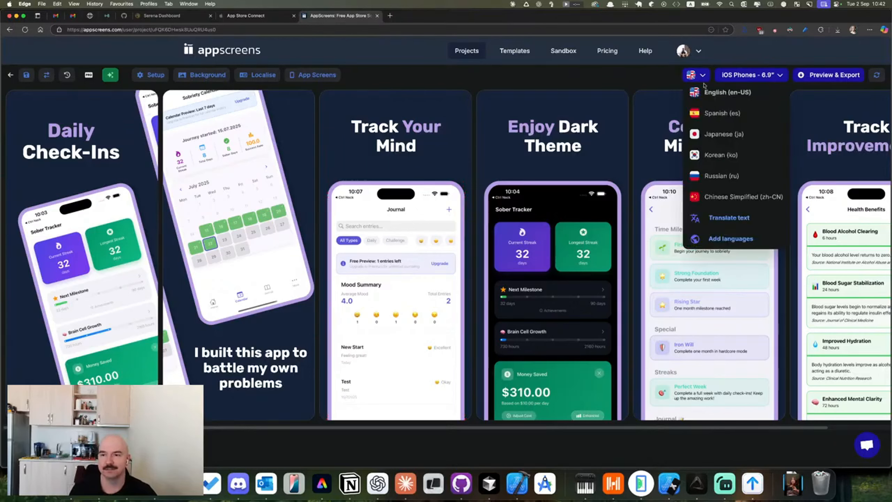
left_click(731, 239)
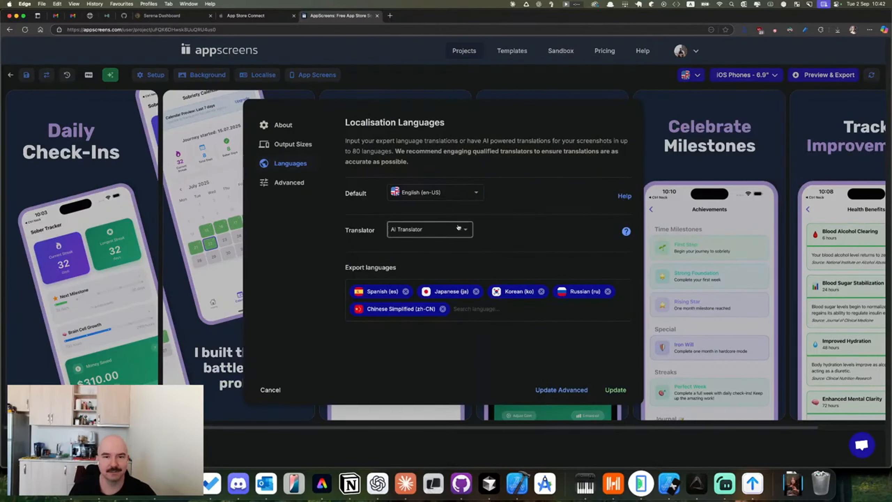
left_click(494, 306)
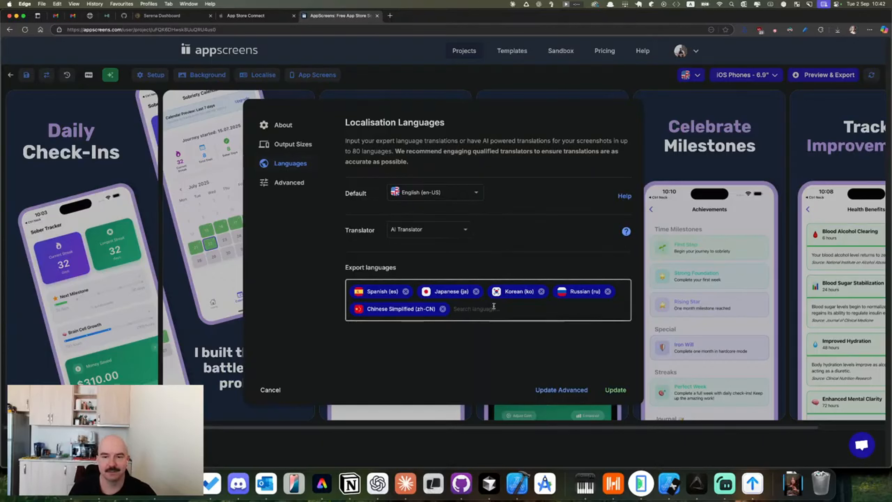
type("Por")
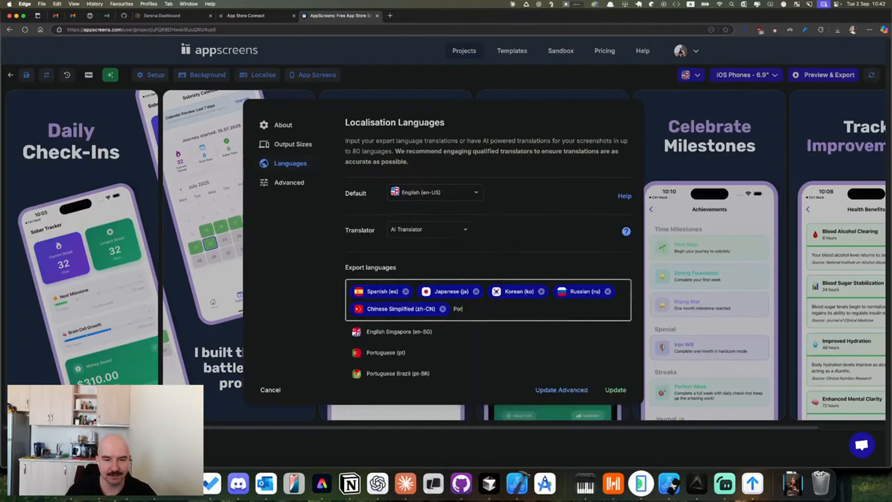
left_click(410, 374)
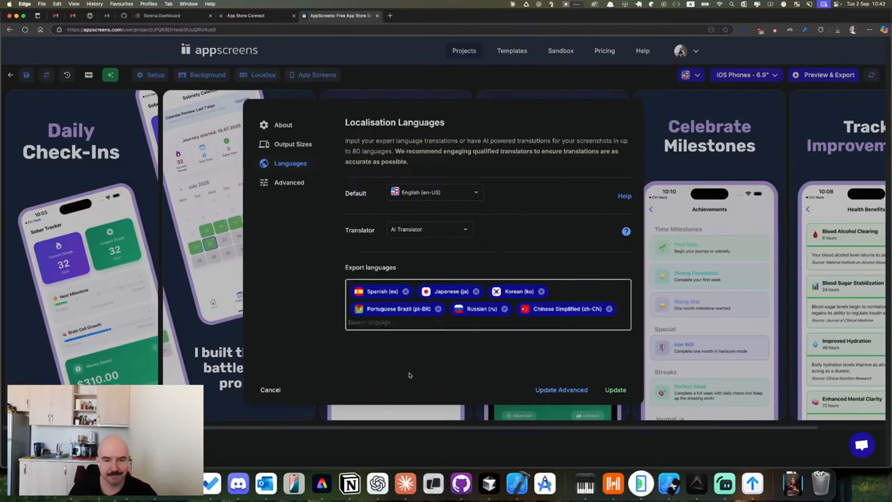
left_click(614, 390)
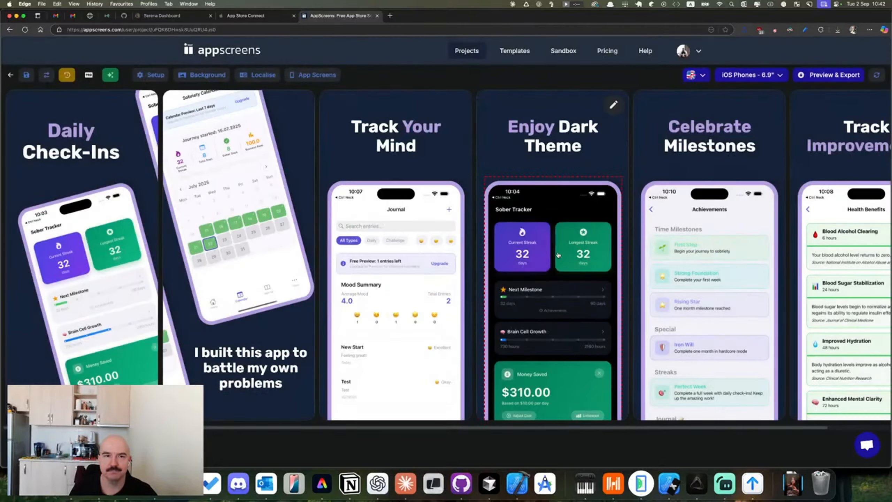
- Switch the AppScreens project to Portuguese Brazil (pt-BR) and review the captions across all screenshots
left_click(697, 79)
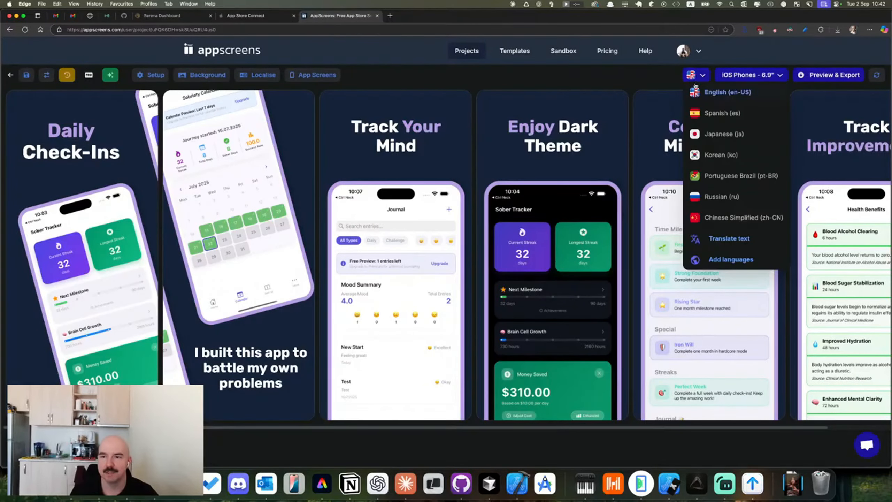
left_click(735, 178)
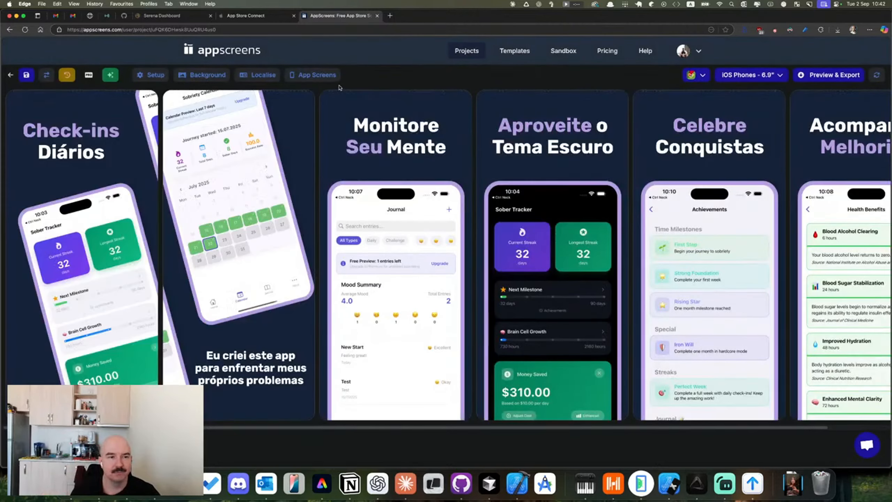
scroll(337, 221, "right", 3)
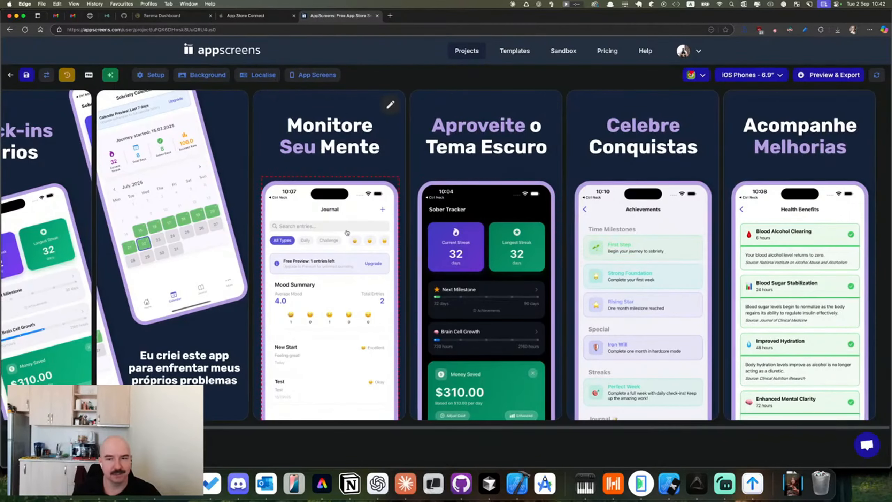
scroll(452, 252, "left", 2)
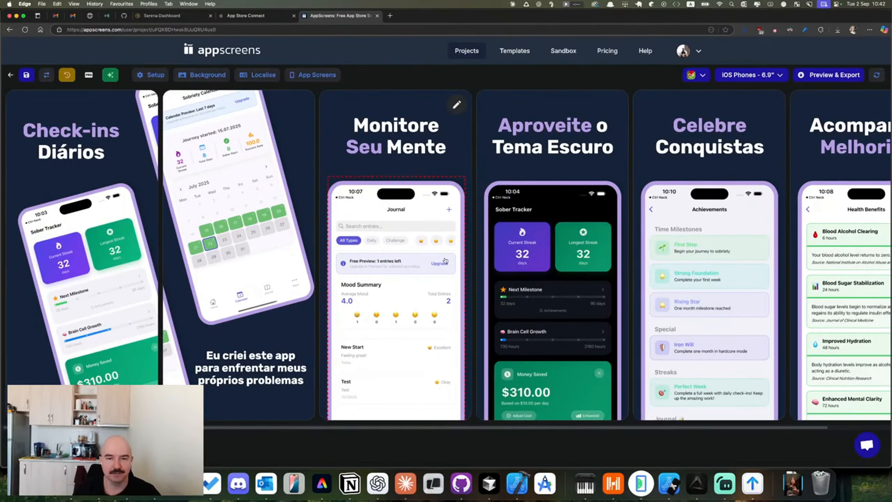
- Move all CleanShot images on the desktop to the Trash and return to the AppScreens project
left_click(864, 485)
key("super+a")
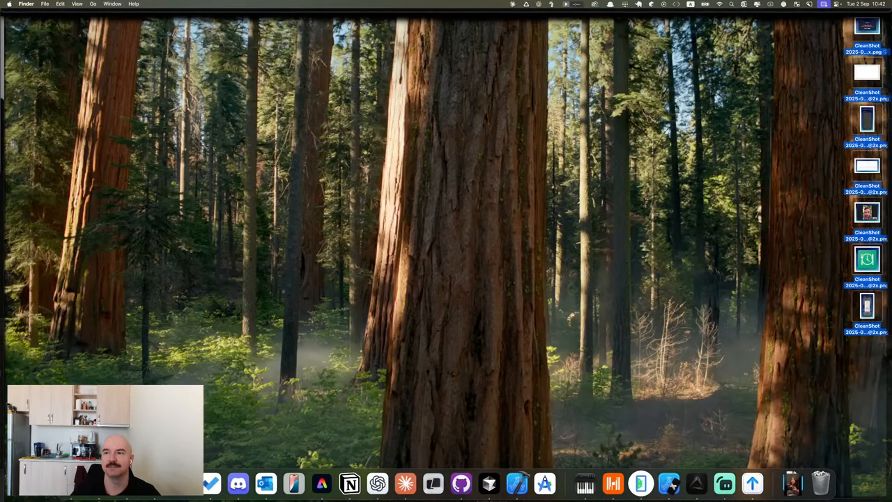
key("super+BackSpace")
left_click(176, 230)
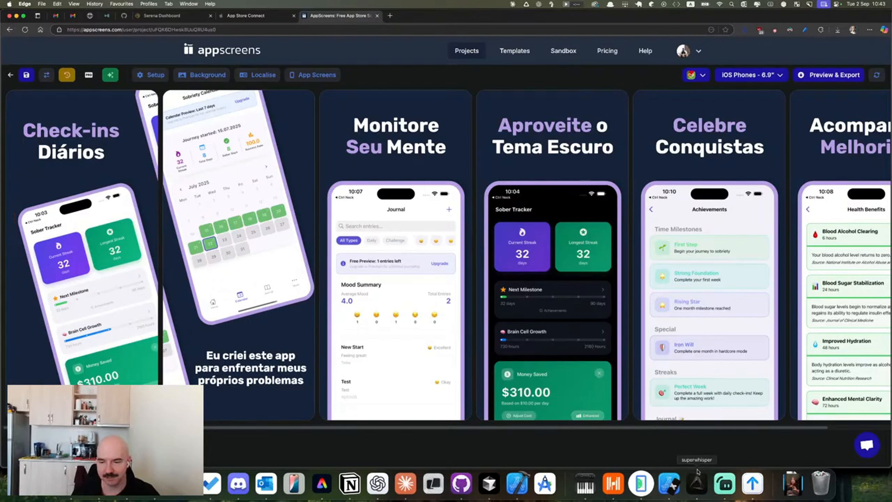
- Switch to the Simulator and reset Sober Tracker's current streak, including the best streak, from the home screen
left_click(671, 486)
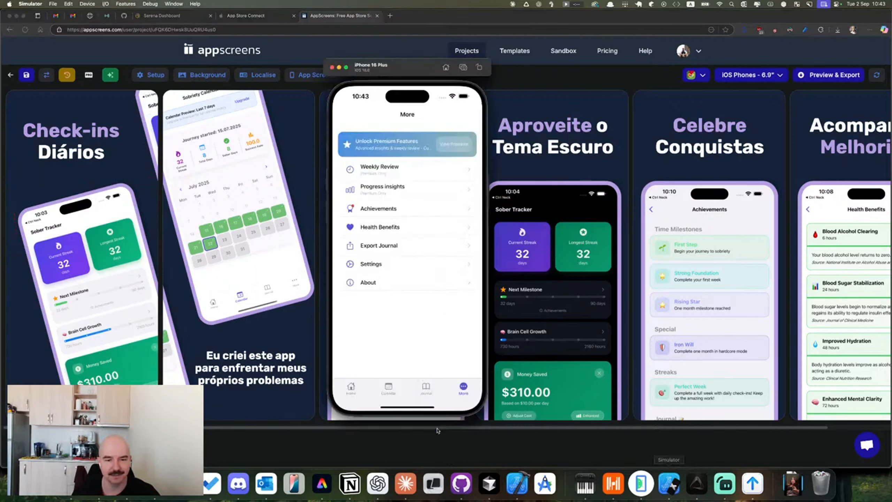
left_click(347, 385)
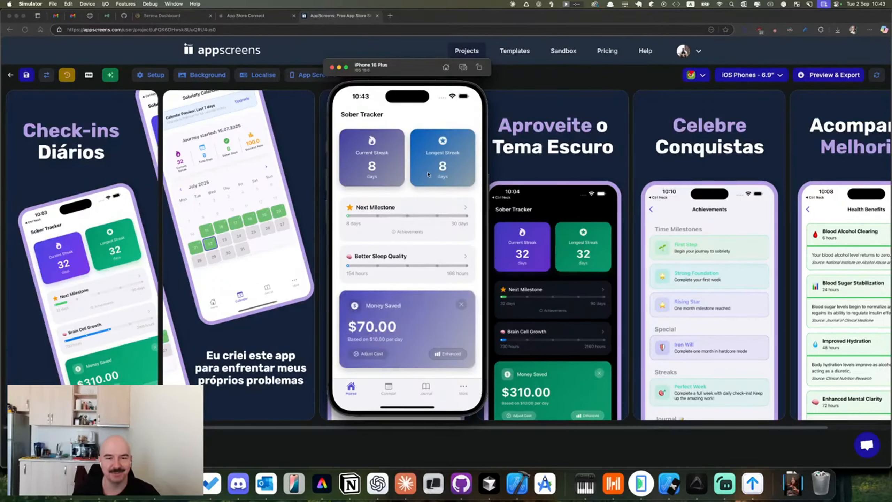
scroll(404, 246, "down", 5)
left_click(415, 346)
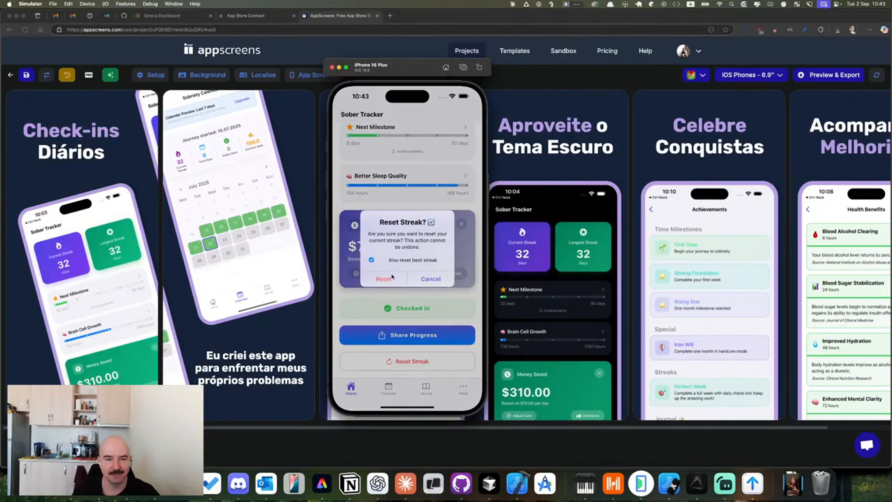
left_click(392, 277)
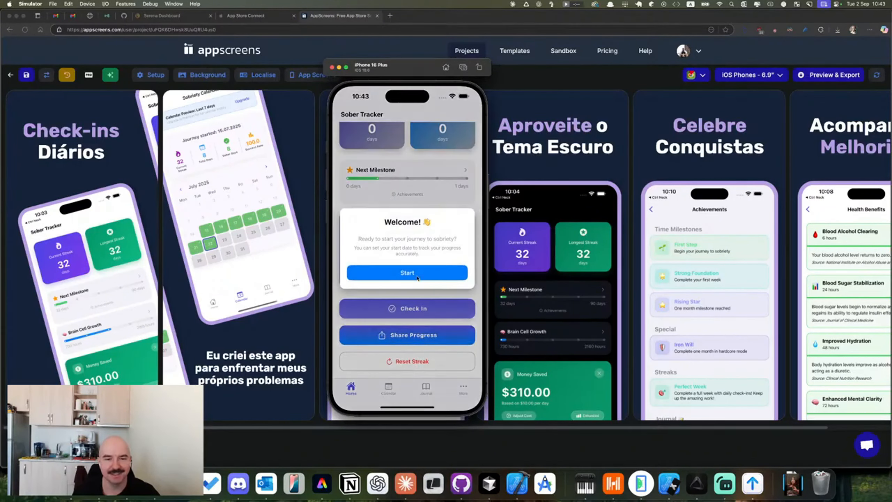
- Set the sobriety journey's start date to August 1, 2025, then record today's mood check-in and dismiss the achievement
left_click(418, 279)
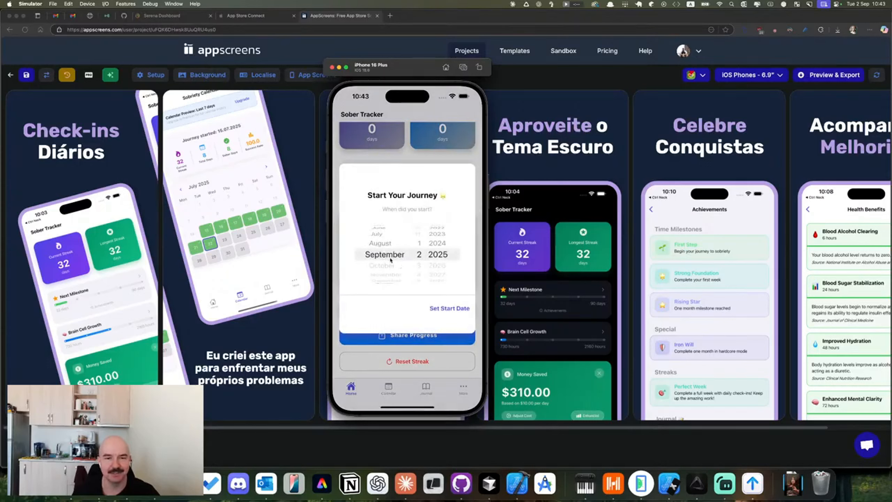
scroll(387, 257, "up", 1)
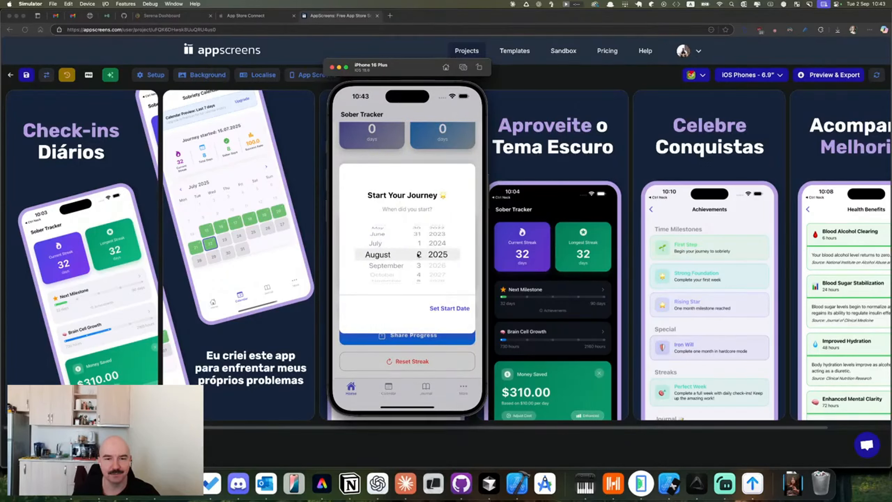
left_click(468, 308)
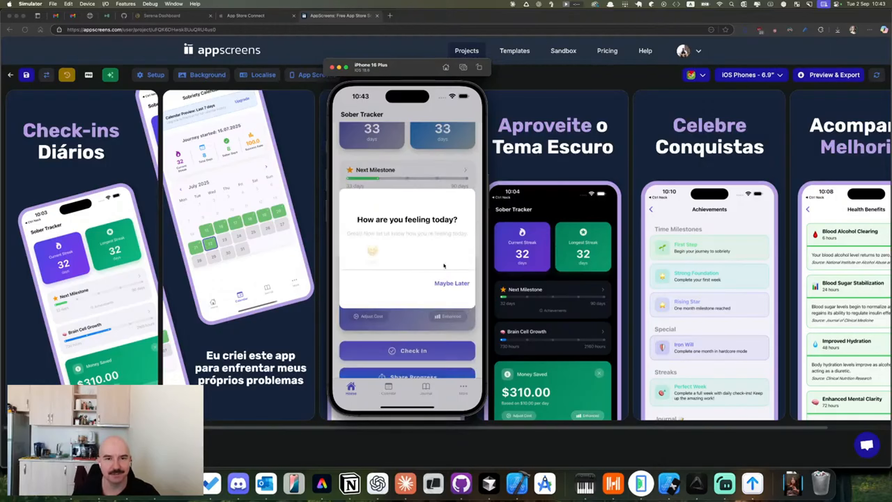
left_click(443, 252)
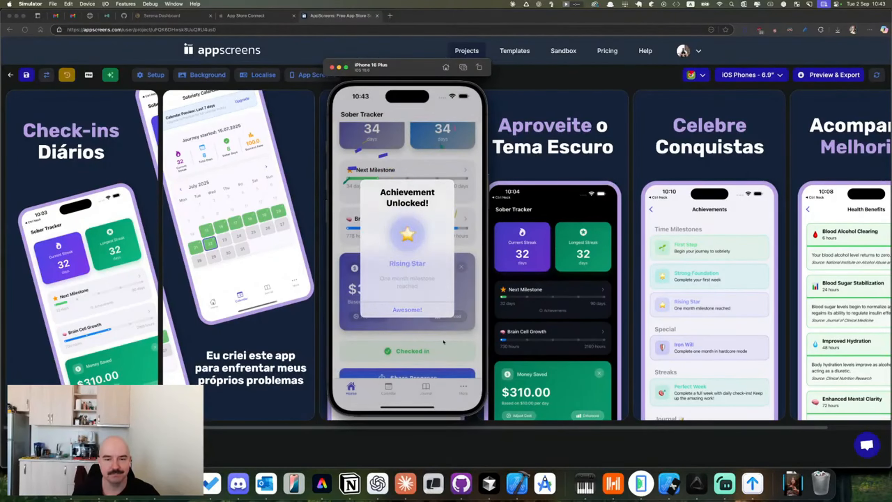
left_click(407, 310)
left_click(411, 358)
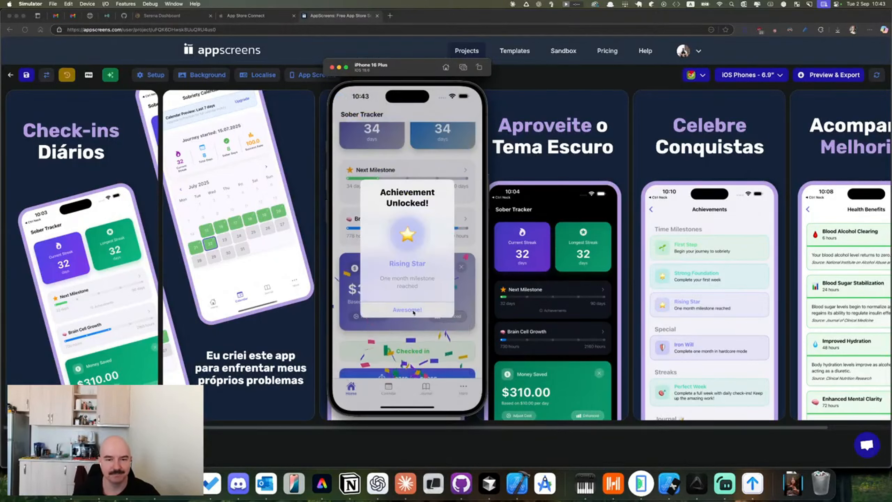
- Change Sober Tracker's app language to Portuguese in its settings
left_click(464, 388)
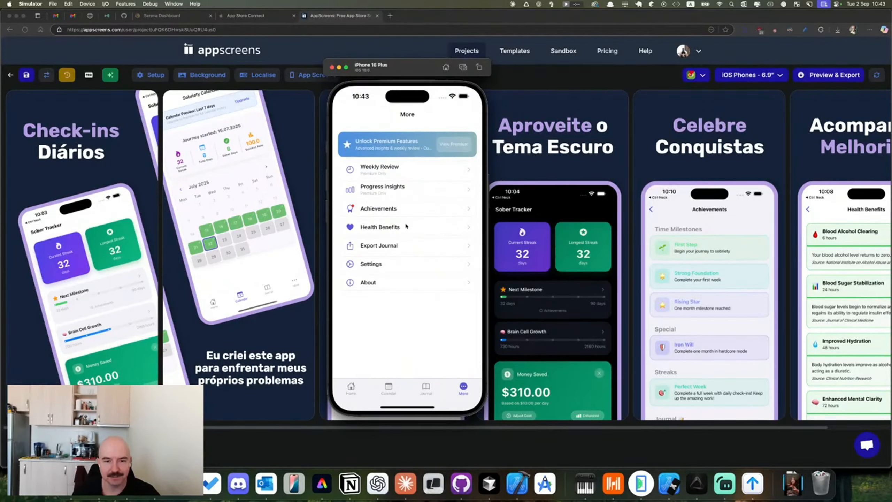
left_click(385, 263)
scroll(403, 224, "down", 5)
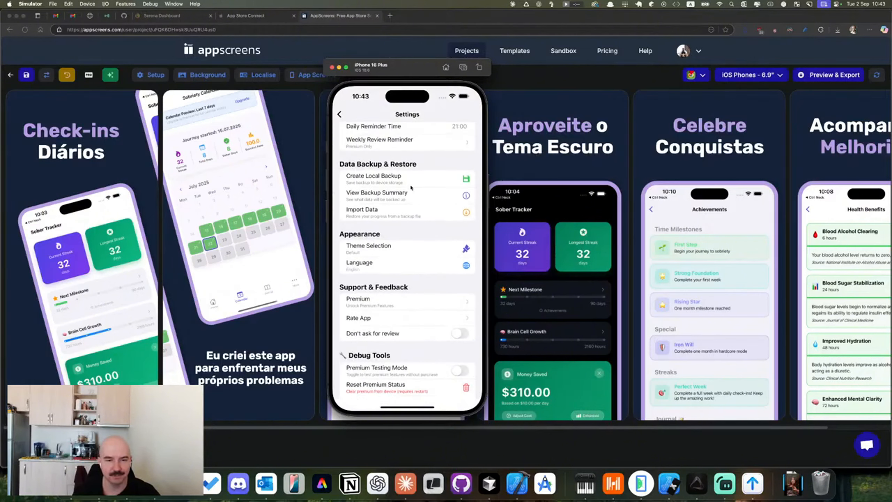
scroll(390, 228, "up", 3)
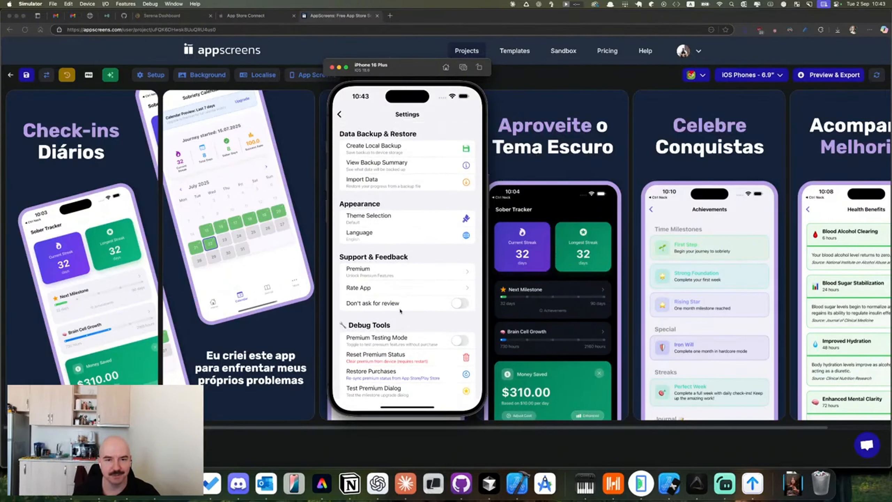
left_click(379, 234)
left_click(411, 328)
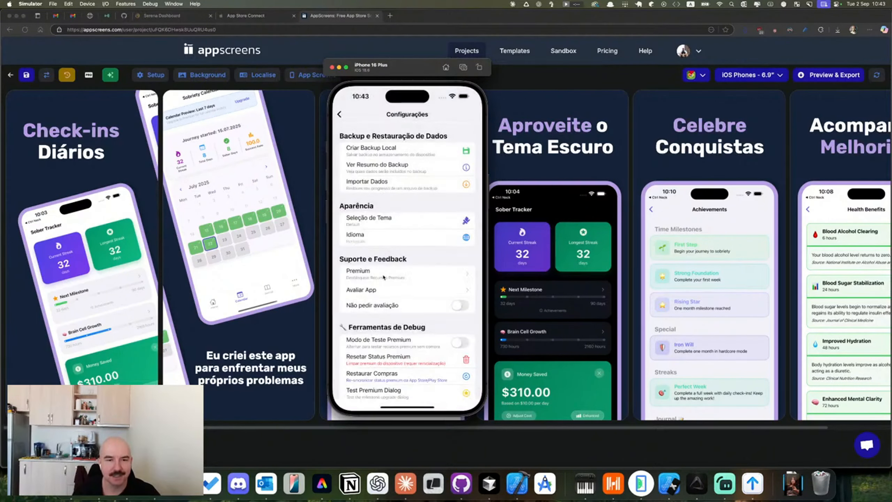
left_click(369, 219)
left_click(339, 114)
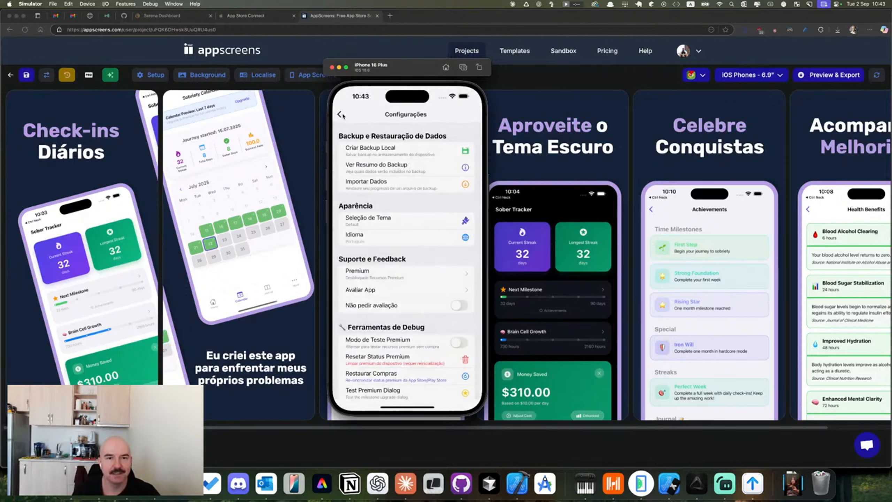
left_click(373, 227)
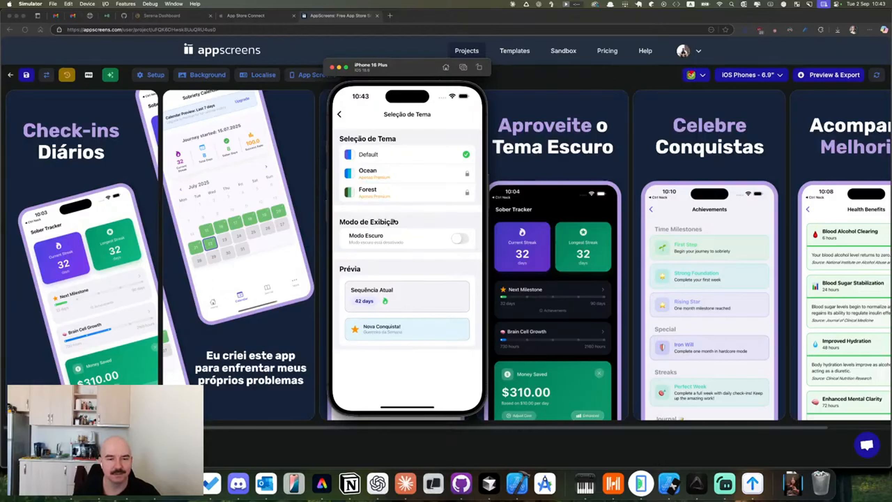
left_click(341, 114)
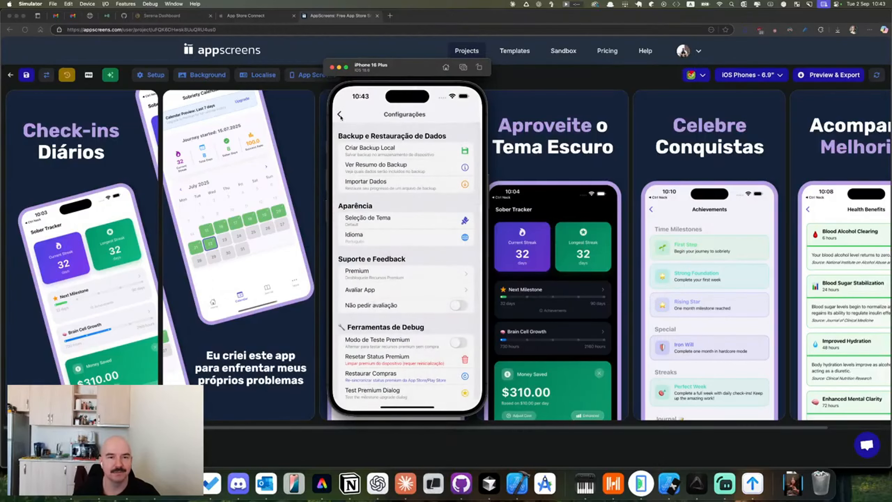
- Return to Sober Tracker's Portuguese home screen and capture a simulator screenshot of it in light mode
left_click(341, 116)
left_click_drag(391, 192, 393, 273)
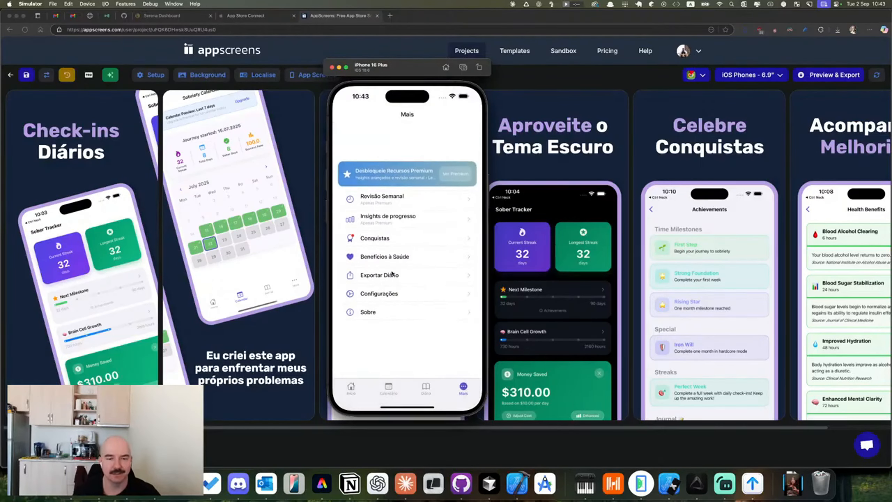
left_click(353, 387)
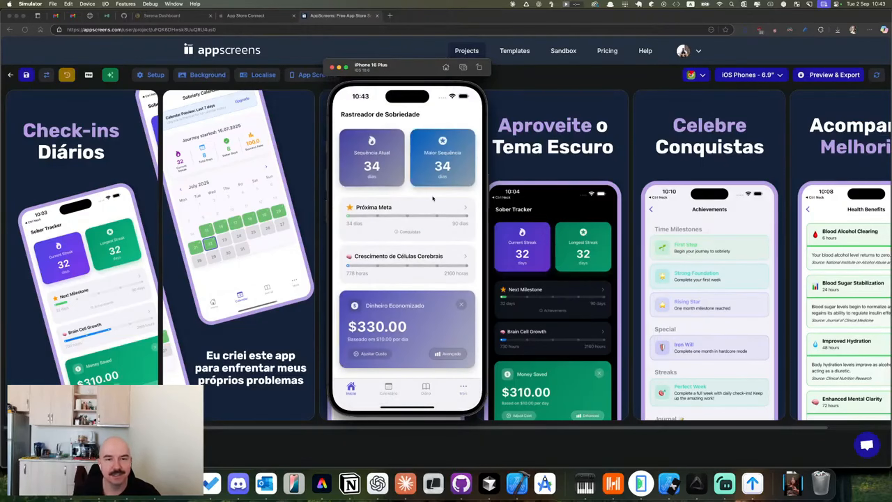
left_click(463, 68)
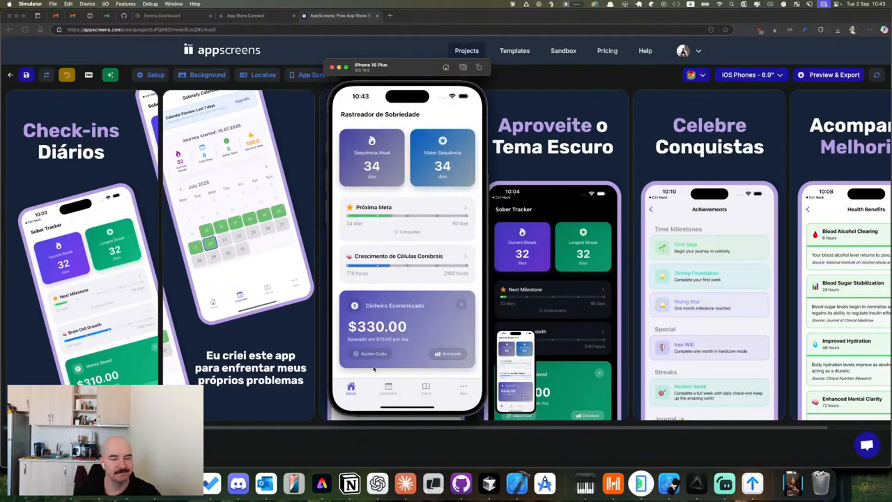
- Show August 2025 in the app's sobriety calendar and capture a simulator screenshot of it
left_click(395, 397)
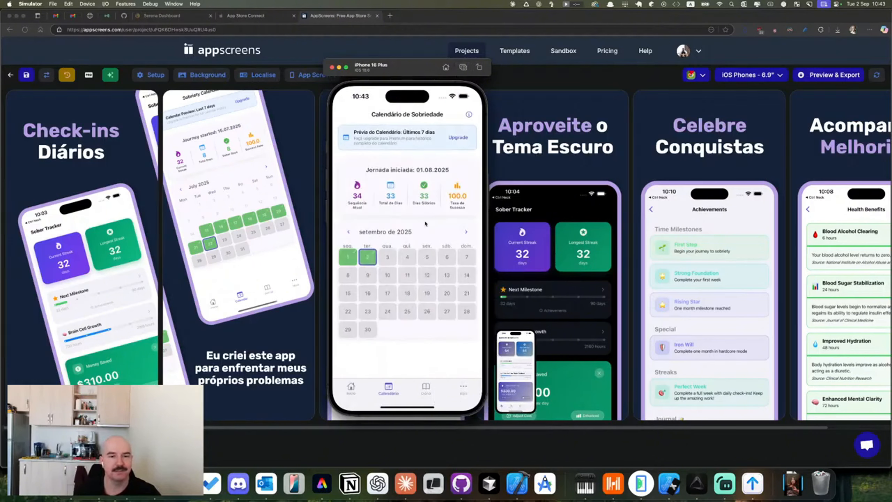
left_click_drag(461, 293, 483, 292)
left_click_drag(424, 273, 475, 278)
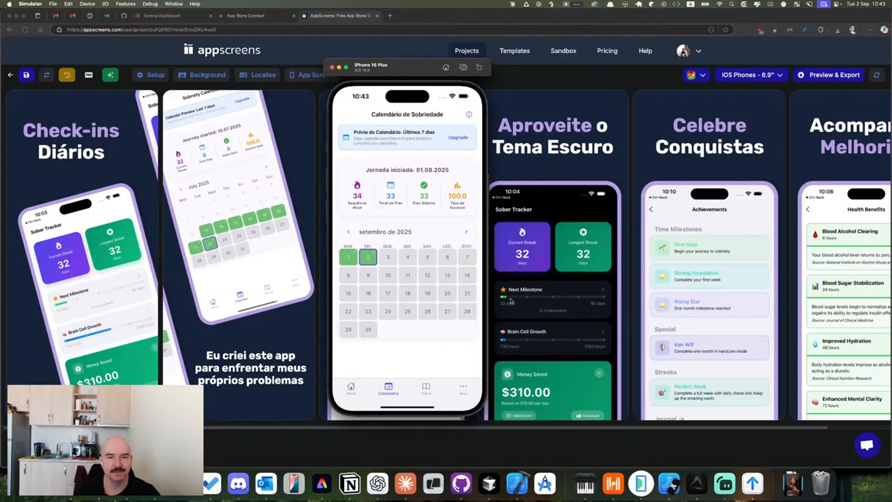
left_click_drag(358, 258, 405, 254)
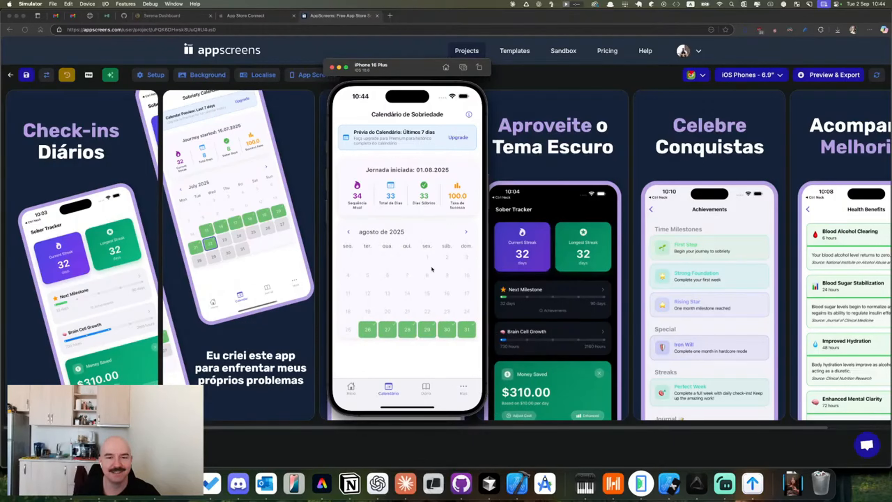
left_click(463, 67)
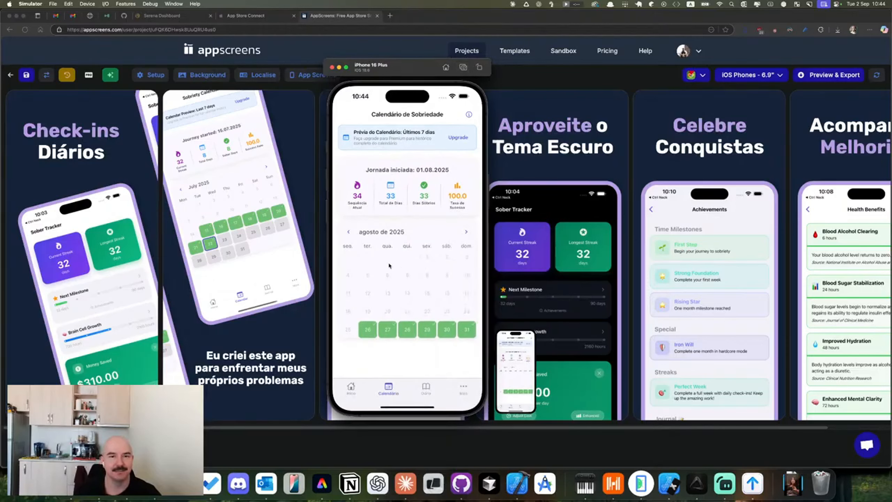
scroll(438, 273, "right", 5)
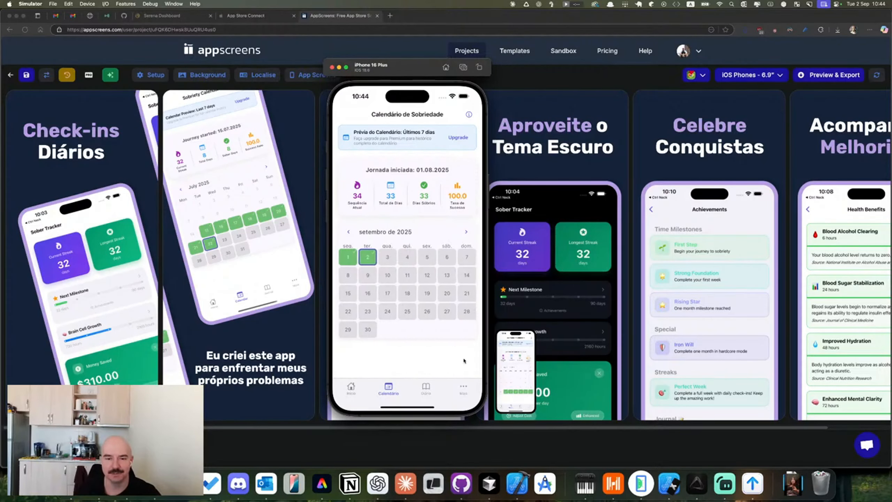
- Turn on dark mode (Modo Escuro) in the app's theme settings
left_click(463, 389)
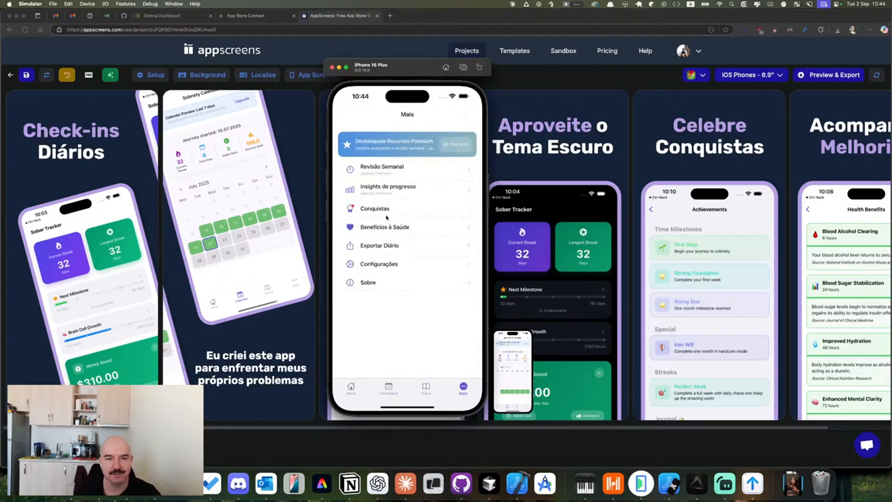
left_click(394, 263)
left_click_drag(397, 249, 402, 206)
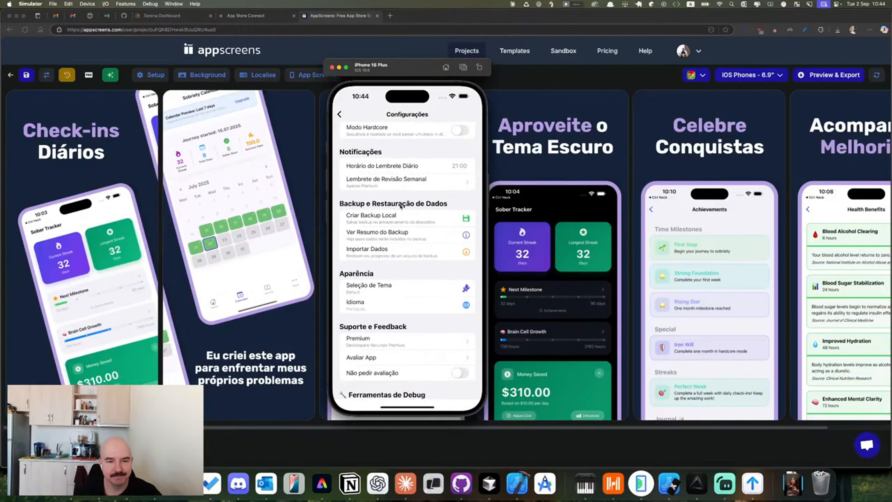
left_click(379, 292)
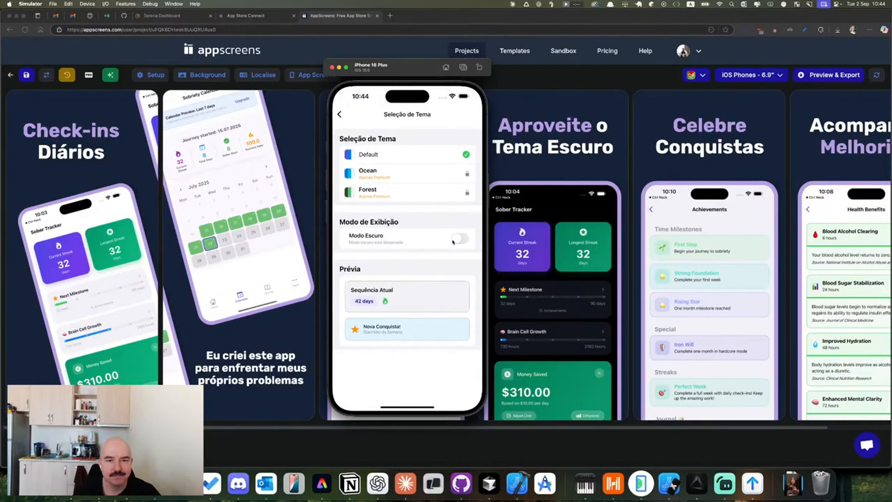
left_click(456, 241)
left_click(346, 114)
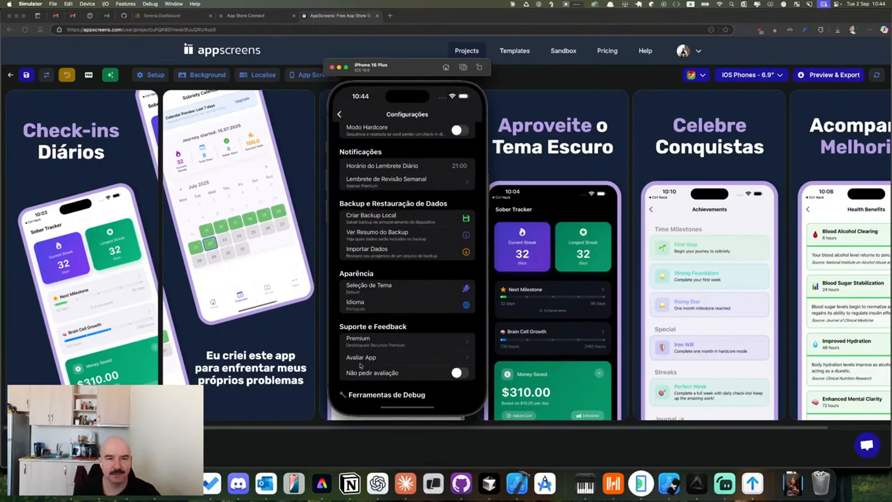
- Return to the app's home screen and capture a simulator screenshot of it in dark mode
left_click(340, 115)
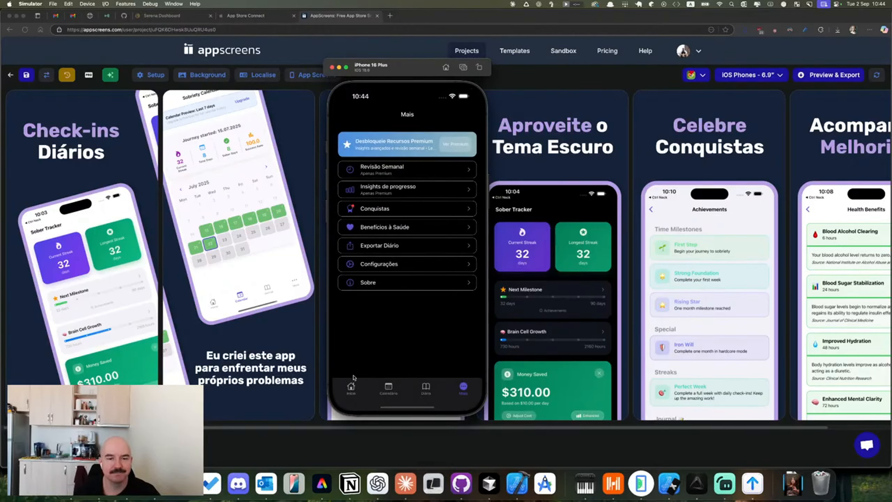
left_click(352, 388)
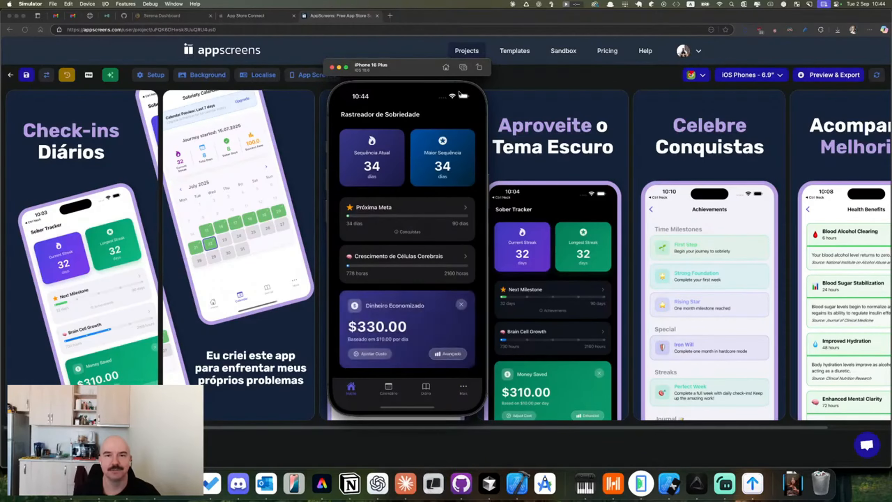
left_click(464, 68)
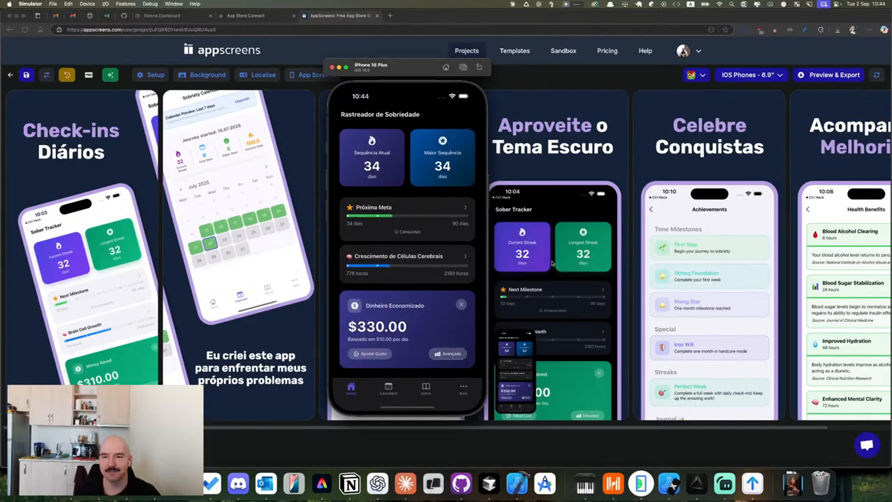
- Turn off dark mode (Modo Escuro) in the app's theme settings
left_click(470, 394)
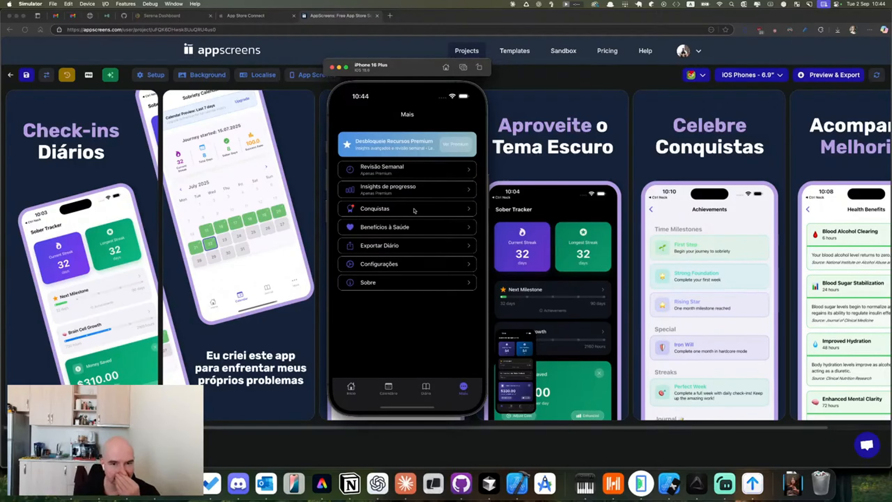
left_click(394, 265)
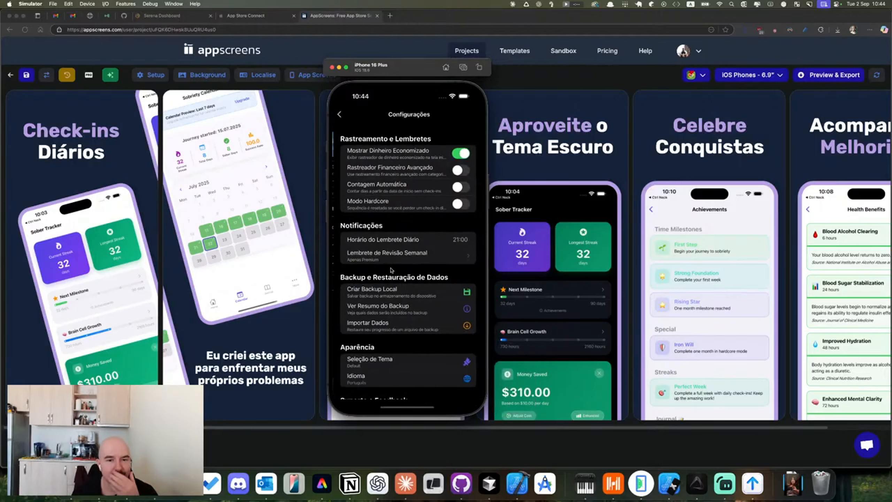
scroll(414, 246, "down", 5)
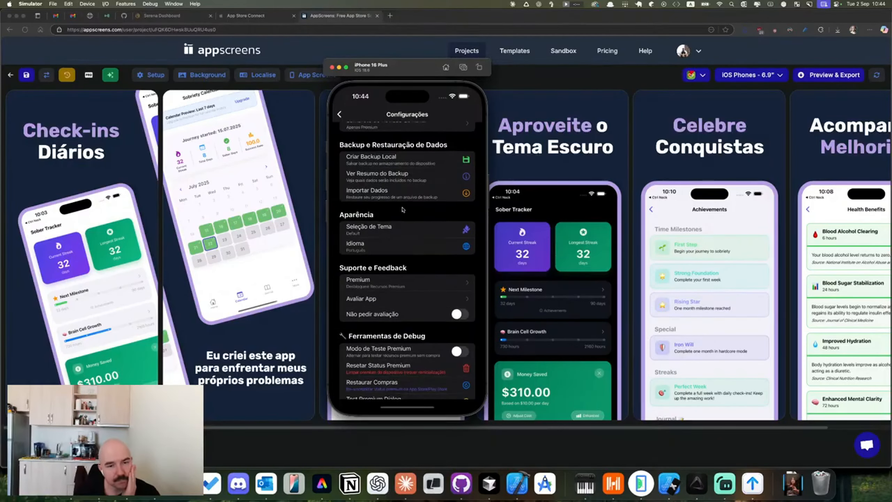
left_click(382, 226)
left_click(456, 237)
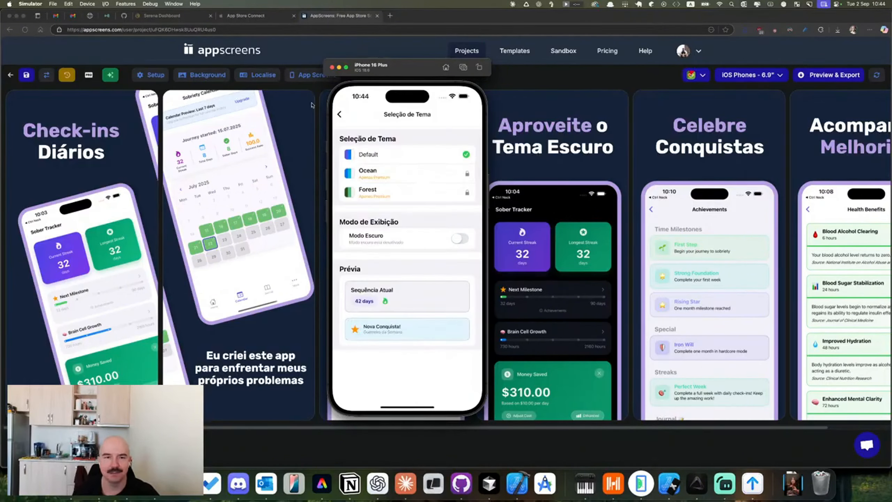
- Return to the app's home screen, open the health benefits page (Benefícios à Saúde) and capture a simulator screenshot of it
left_click(338, 114)
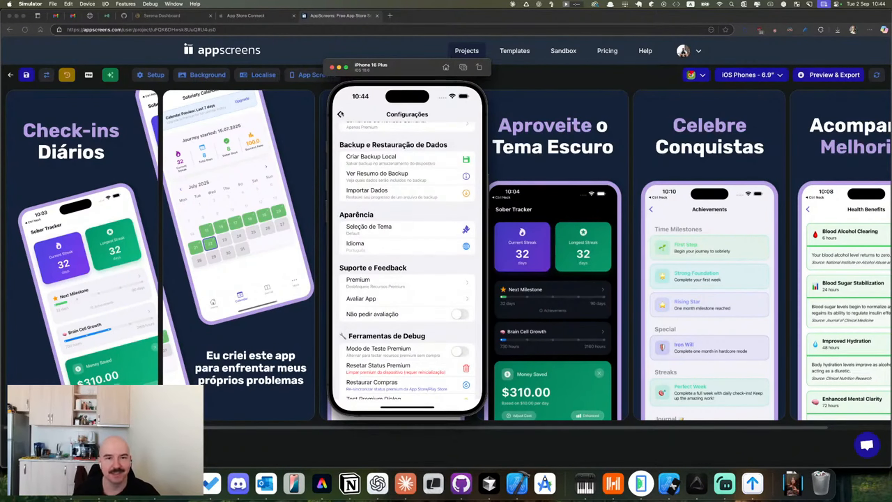
left_click(340, 114)
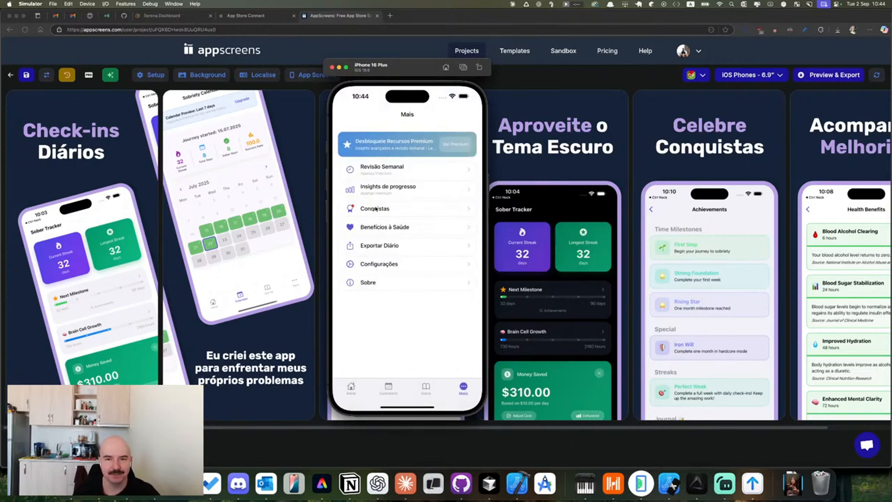
left_click(354, 391)
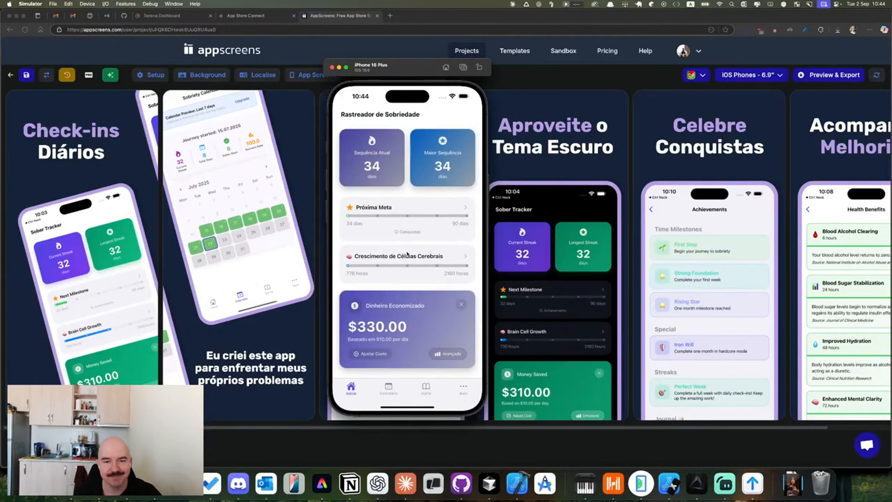
left_click(411, 256)
left_click(463, 68)
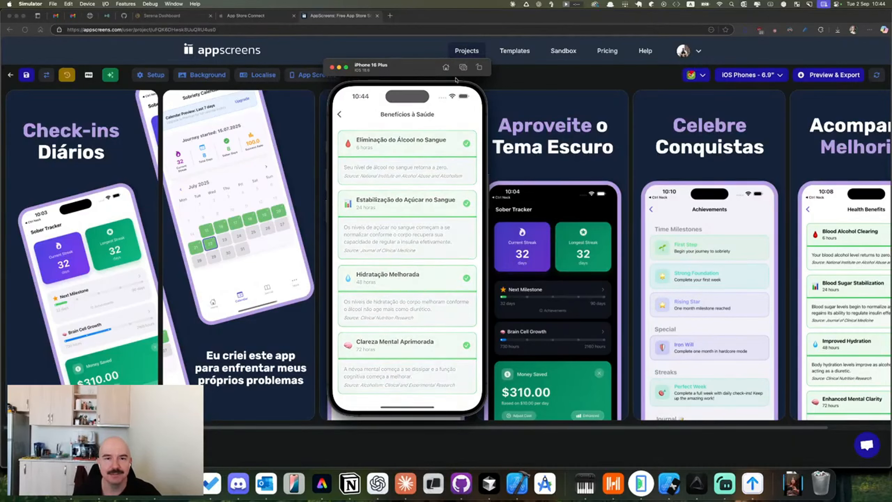
- Open the achievements page (Conquistas) in the app and capture a simulator screenshot of it
left_click(340, 115)
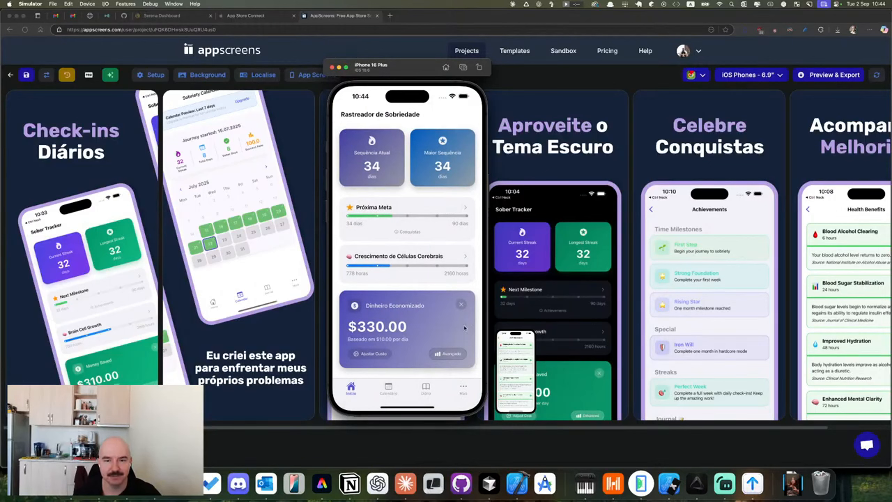
left_click(463, 396)
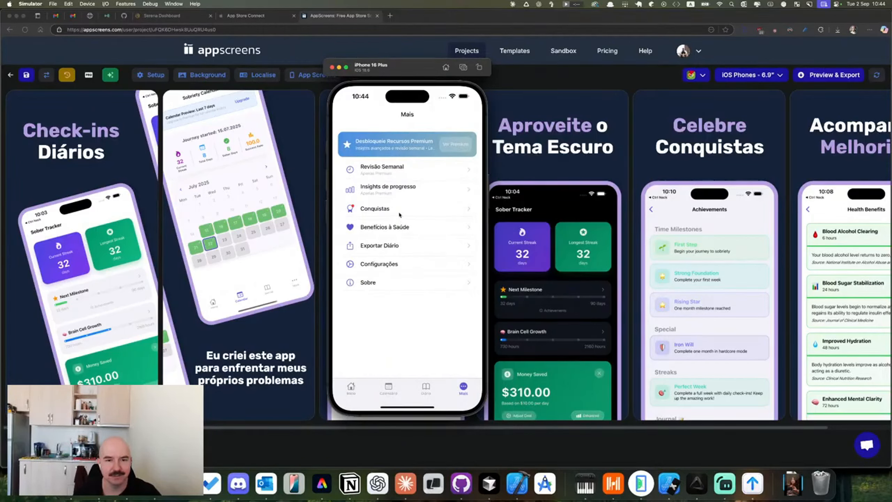
left_click(399, 226)
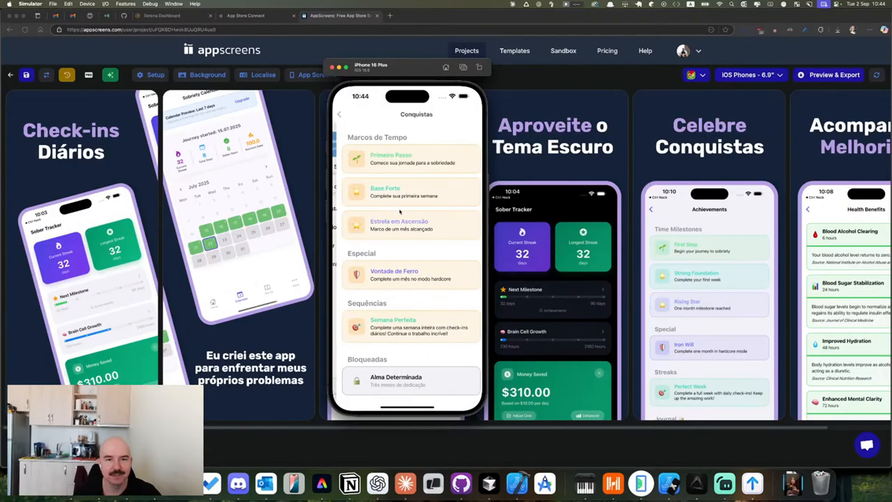
left_click(463, 67)
- Switch to AppScreens and upload the desktop simulator screenshot taken at 10.43.49 as Screen 1's Layer 1 (bottom) global screenshot
left_click(101, 308)
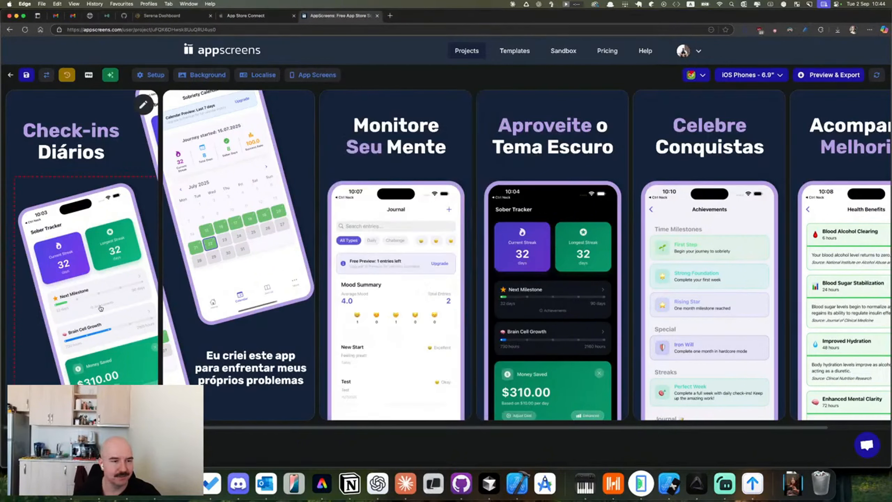
left_click(93, 304)
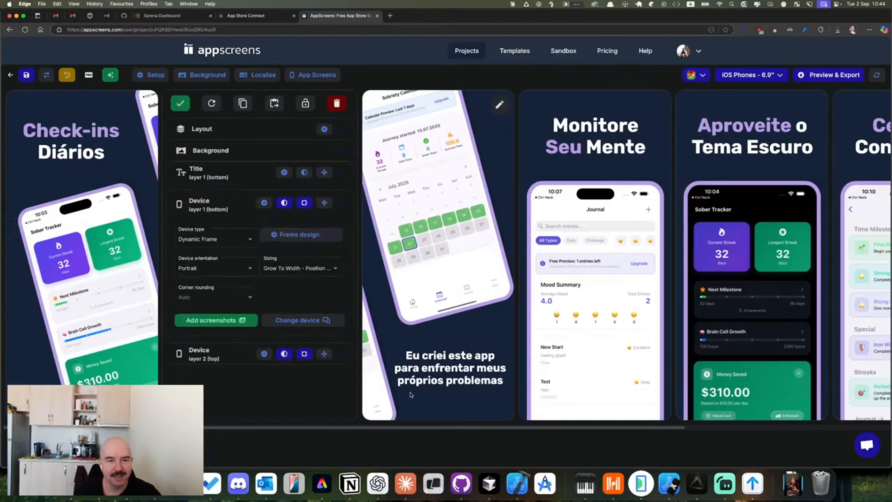
left_click(235, 321)
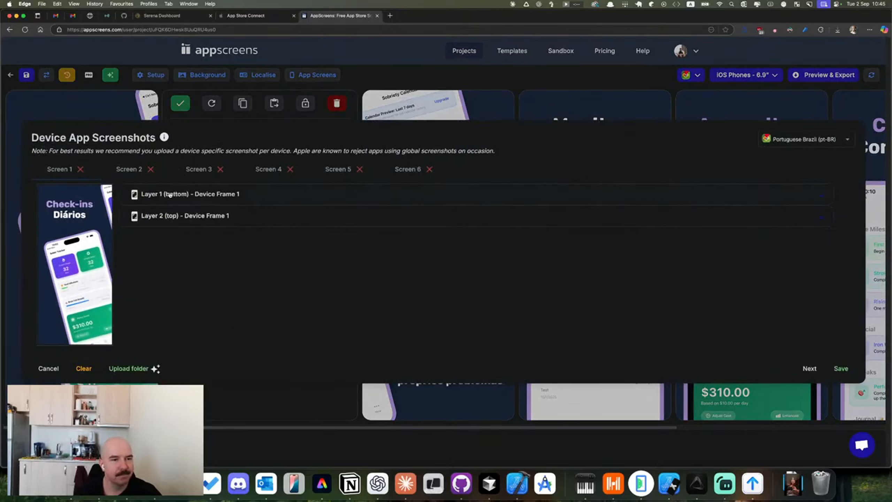
left_click(217, 193)
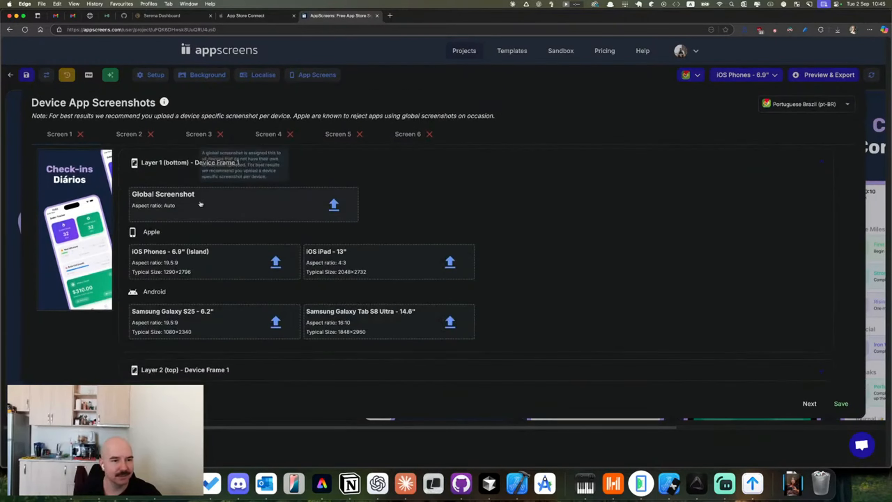
left_click(223, 208)
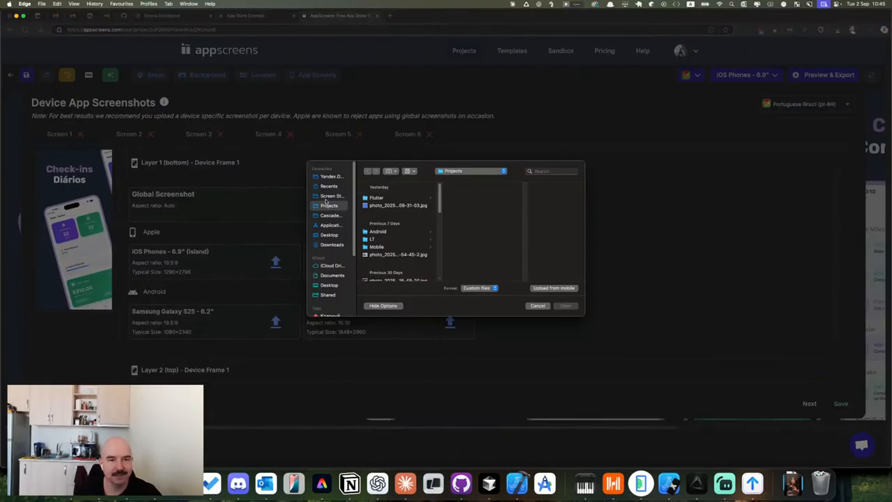
left_click(327, 236)
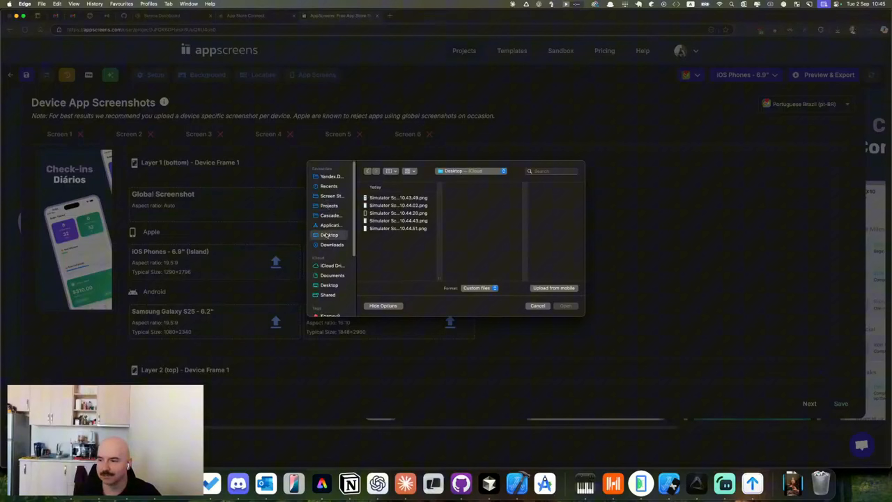
left_click(407, 198)
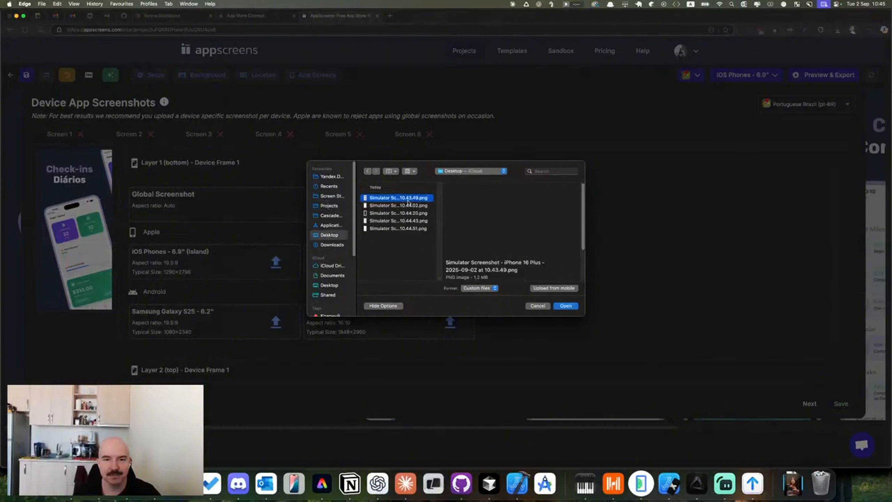
left_click(566, 305)
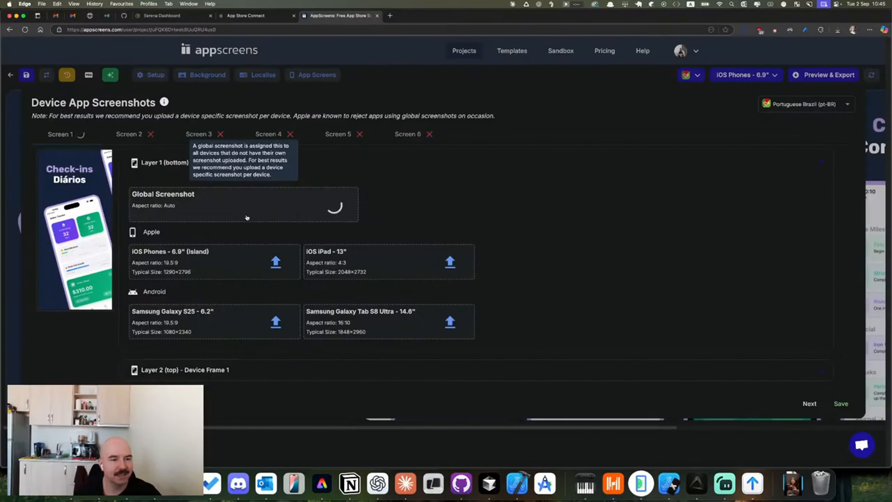
- Upload the 10.43.49 simulator screenshot as Screen 1's Layer 2 (top) global screenshot and save the device screenshots
left_click(180, 371)
scroll(202, 374, "down", 1)
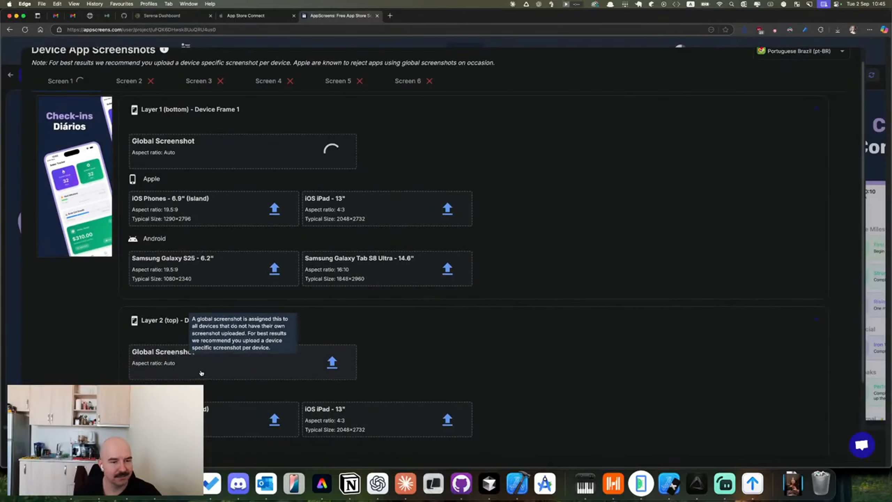
left_click(212, 369)
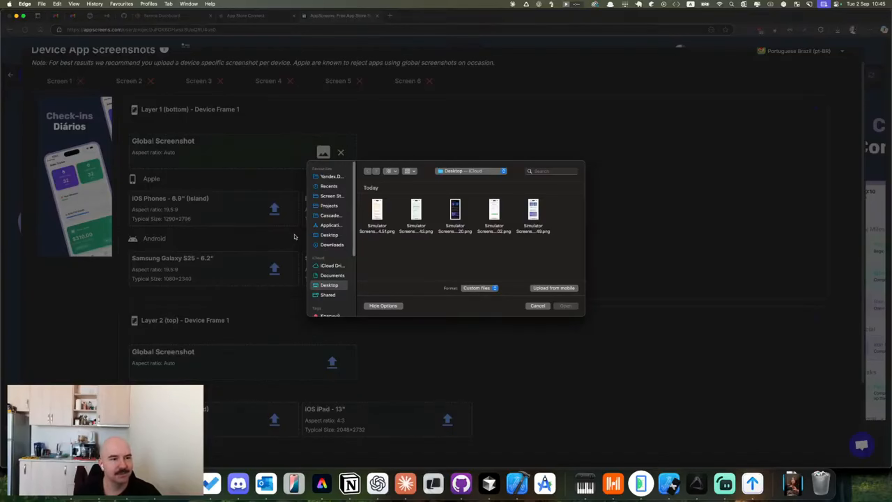
left_click(373, 215)
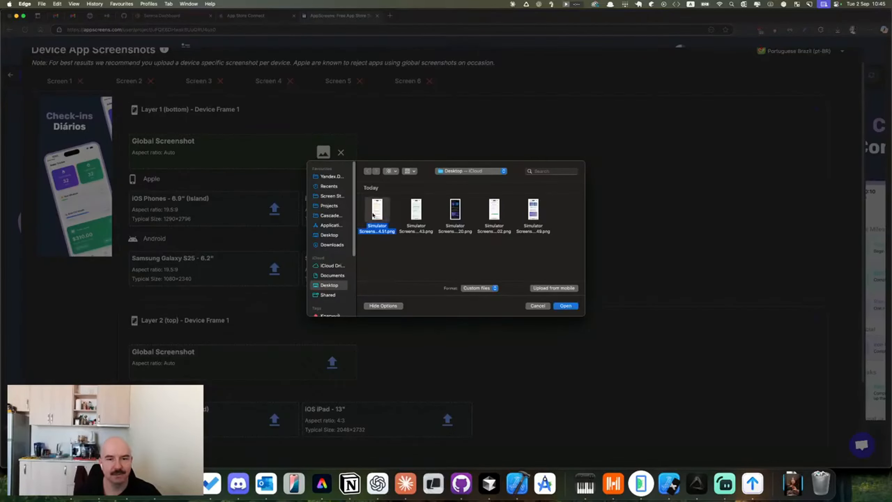
left_click(530, 214)
left_click(566, 306)
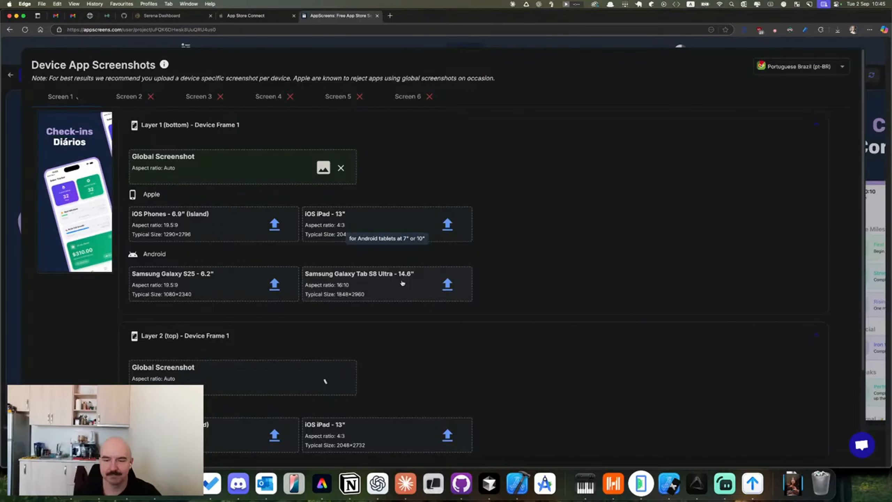
scroll(403, 284, "down", 3)
scroll(403, 285, "up", 3)
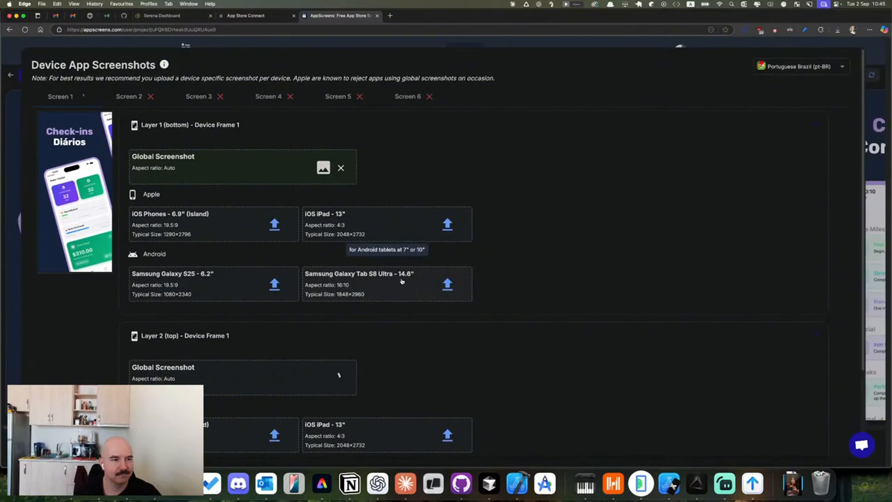
scroll(457, 296, "down", 3)
scroll(555, 340, "up", 2)
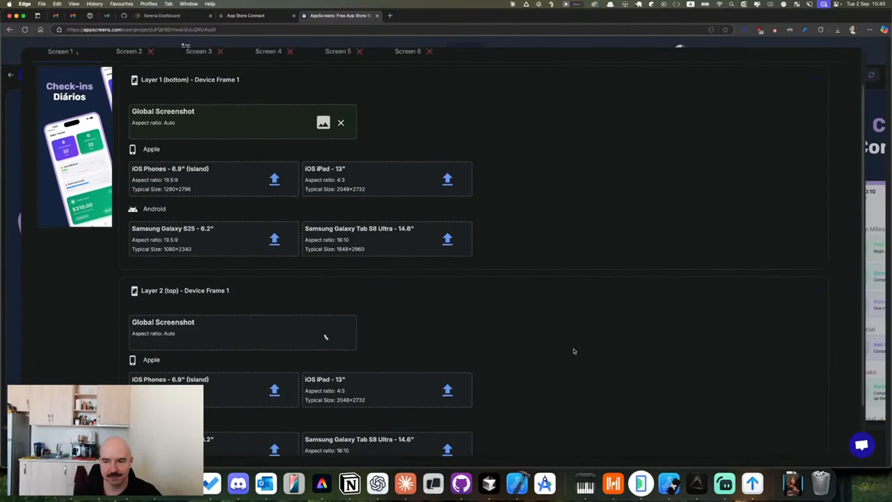
scroll(608, 361, "down", 2)
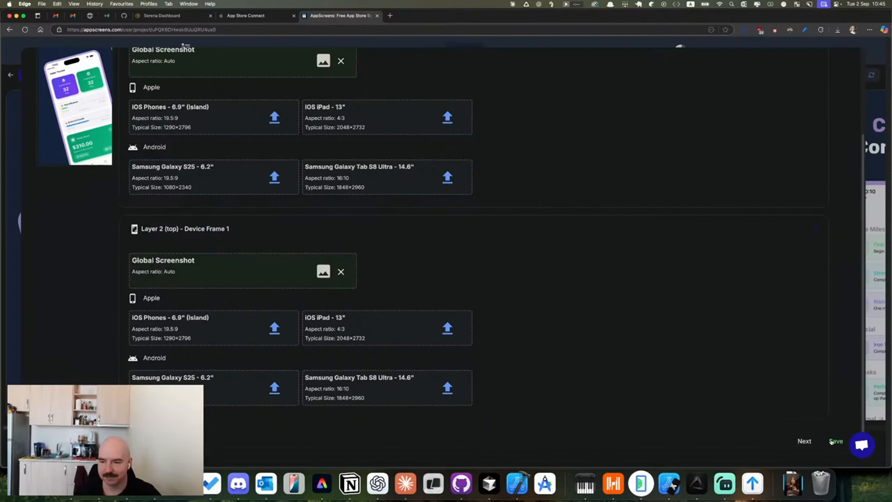
left_click(832, 442)
- Upload the 10.44.02 calendar screenshot from the desktop as the global screenshot for Screen 2's Layer 1 (bottom)
left_click(505, 280)
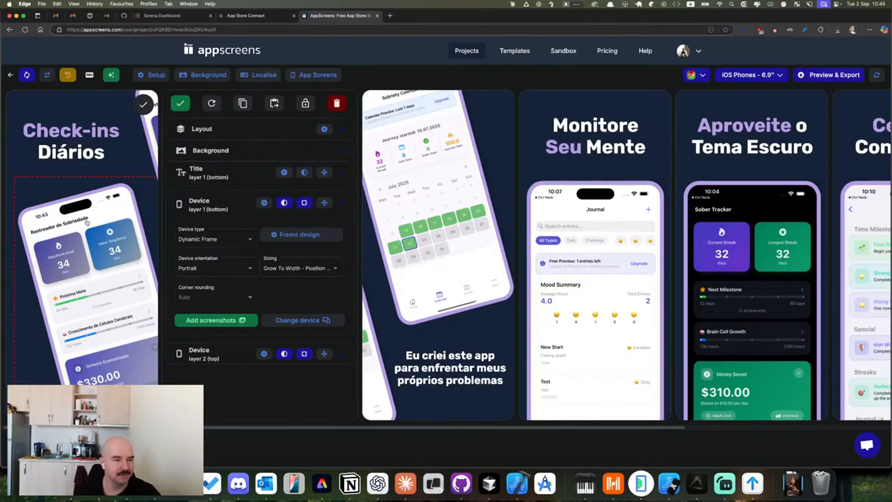
left_click(435, 200)
left_click(435, 200)
left_click(380, 321)
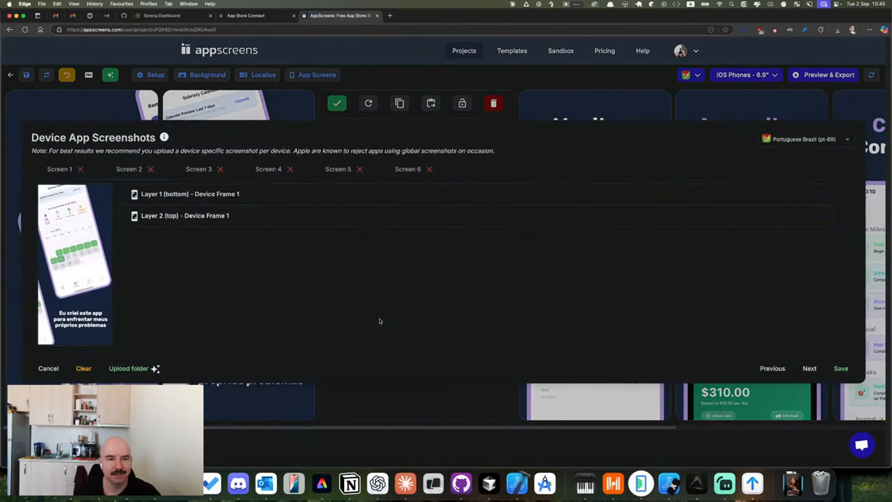
left_click(197, 194)
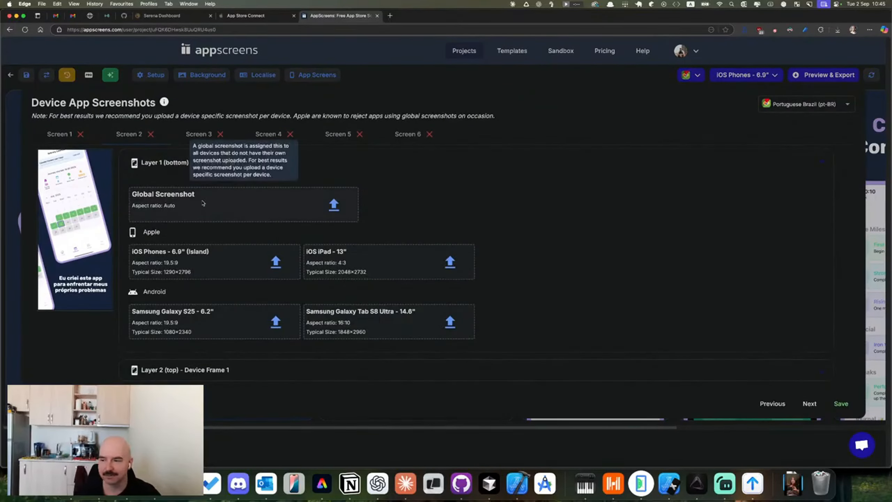
left_click(203, 204)
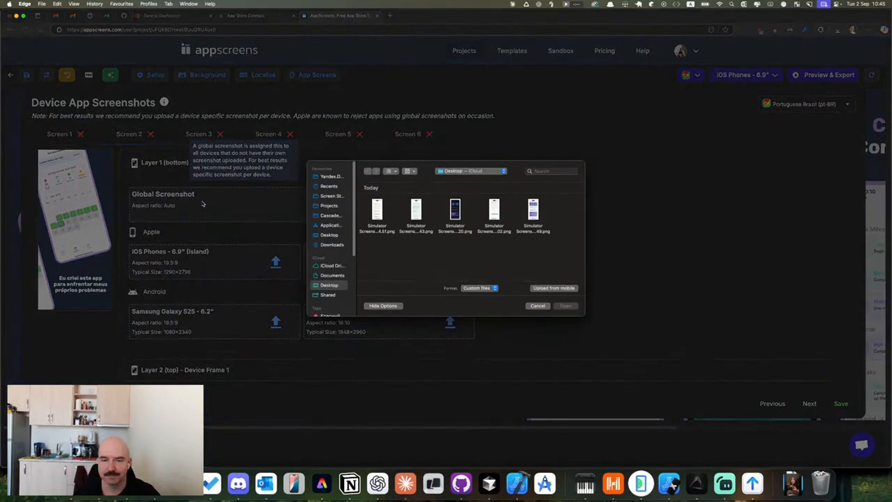
left_click(496, 218)
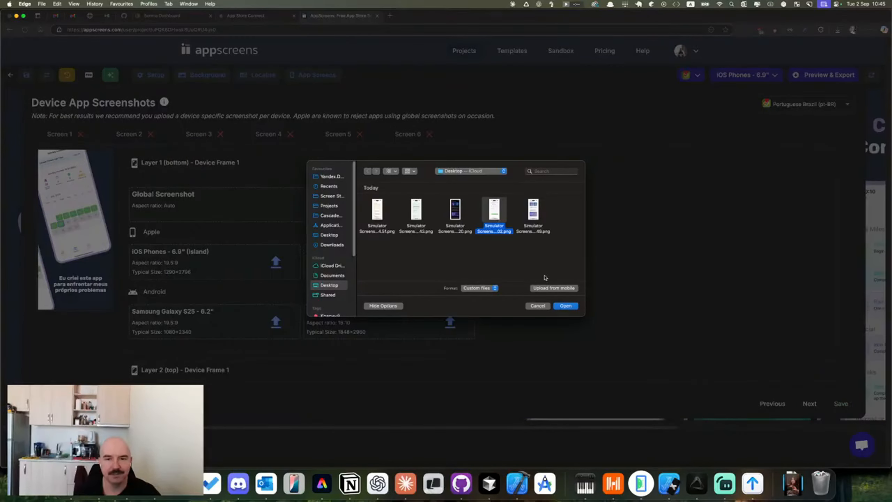
left_click(571, 306)
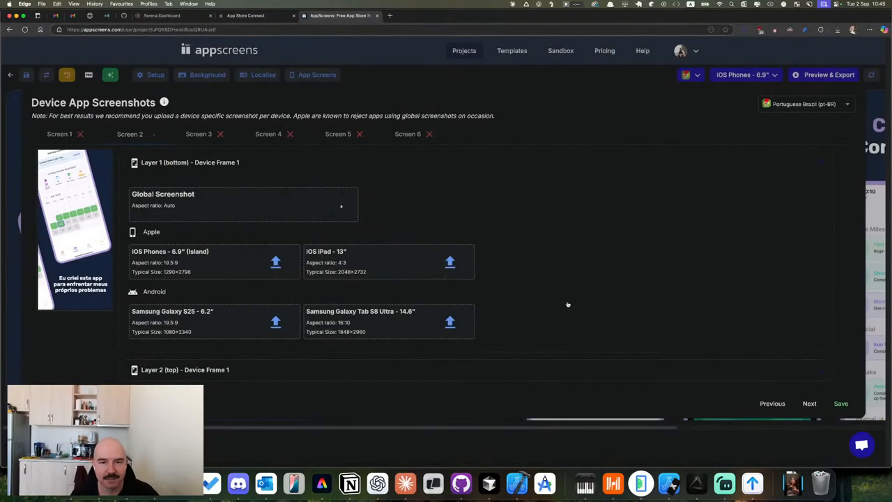
- Upload the 10.44.02 calendar screenshot as Screen 2's Layer 2 (top) global screenshot and save the device screenshots
scroll(199, 371, "down", 3)
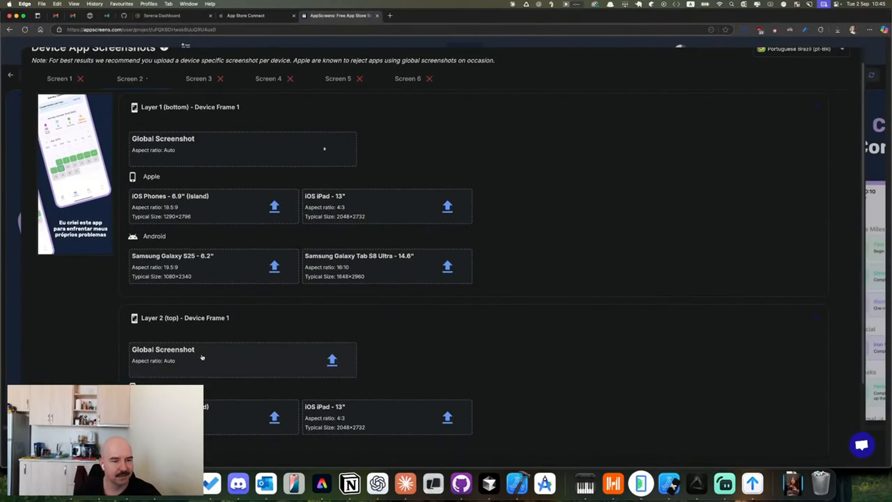
left_click(199, 360)
left_click(493, 218)
left_click(566, 306)
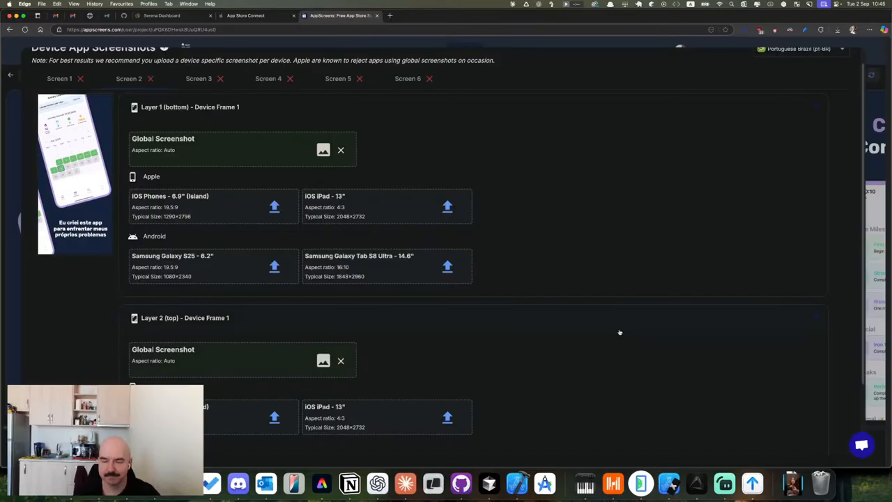
scroll(620, 332, "down", 3)
scroll(618, 331, "up", 3)
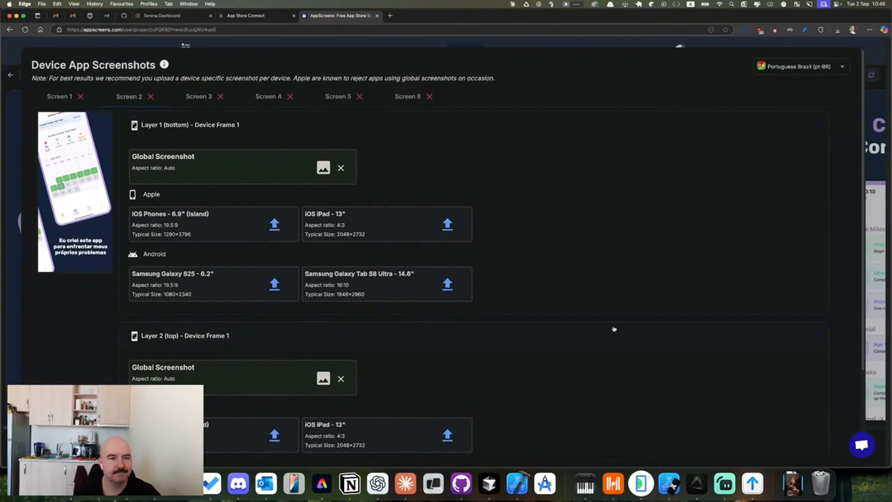
scroll(614, 329, "down", 3)
scroll(613, 328, "up", 3)
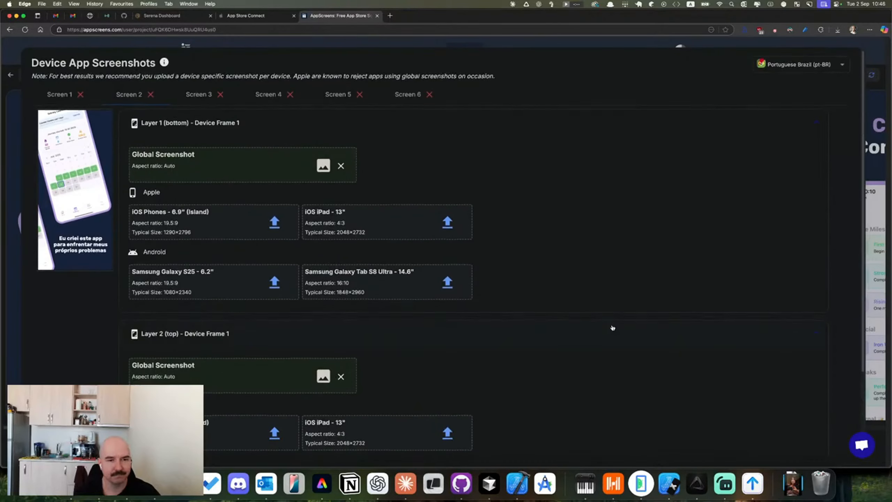
scroll(613, 325, "down", 3)
left_click(837, 441)
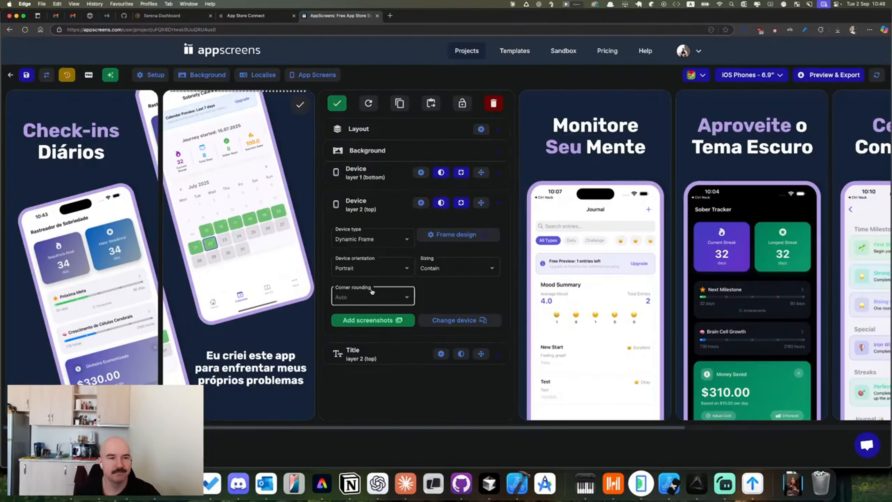
- Open the device settings of the "Monitore Seu Mente" screen
scroll(408, 287, "right", 5)
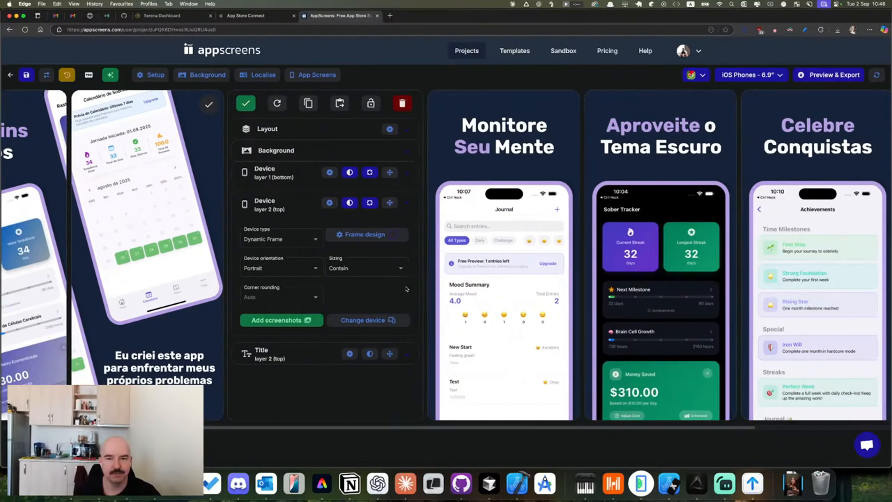
left_click(408, 282)
left_click(319, 268)
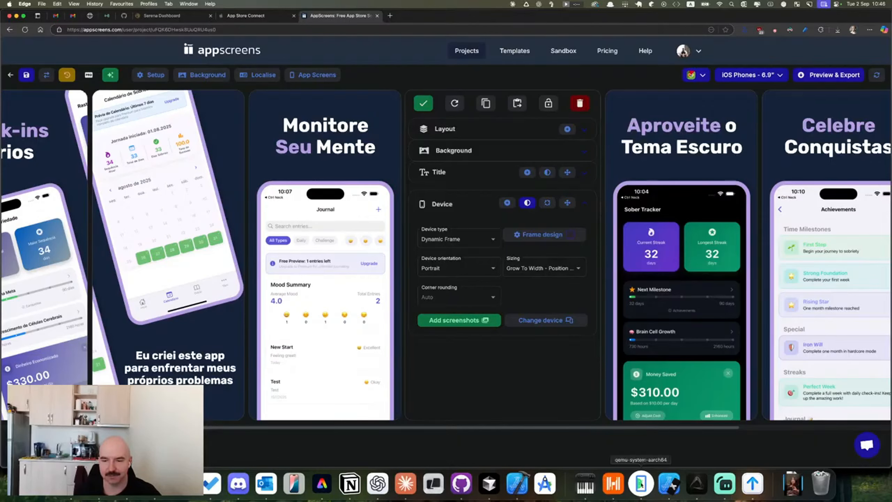
- Switch to the iPhone 16 Plus Simulator, leave the achievements screen and capture a screenshot of the Diário screen
left_click(669, 485)
left_click(339, 115)
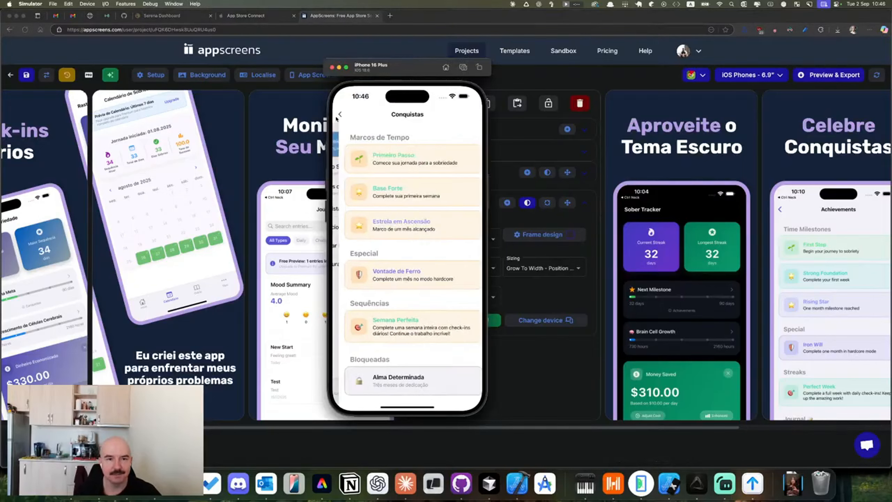
left_click(430, 390)
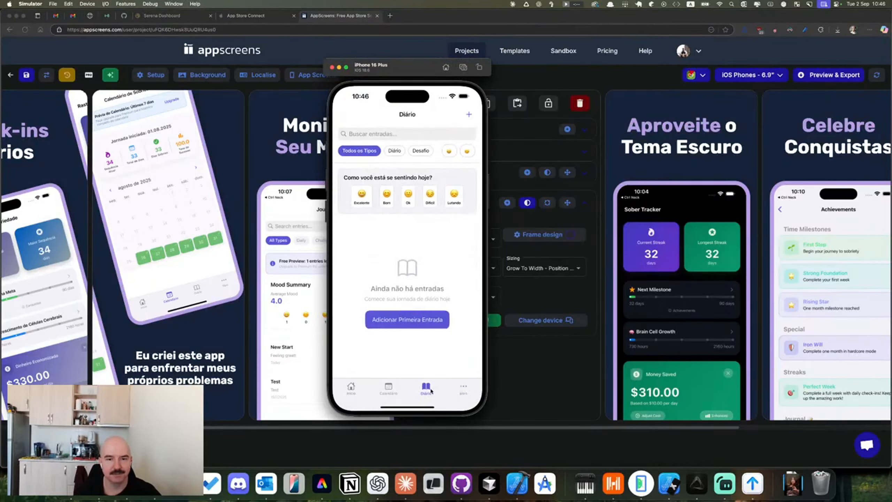
left_click(464, 68)
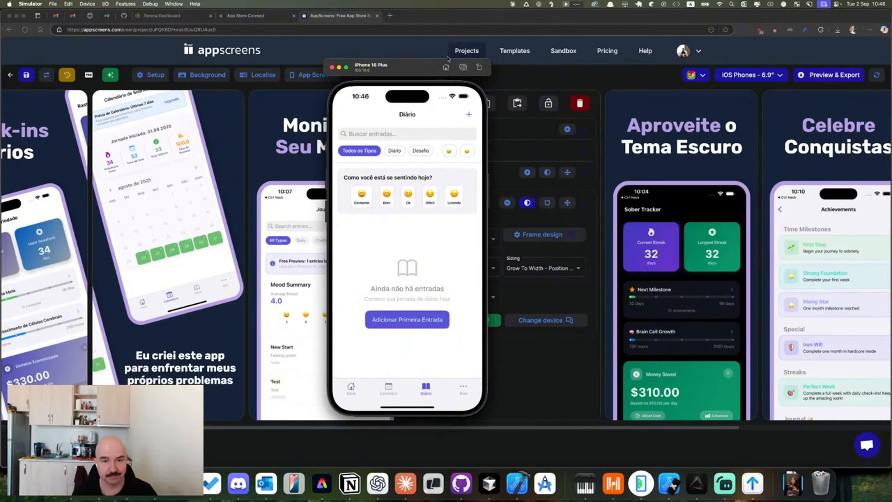
- Back in AppScreens, upload the new Diário simulator screenshot from the desktop as Screen 3's global screenshot and save the device screenshots
left_click(515, 376)
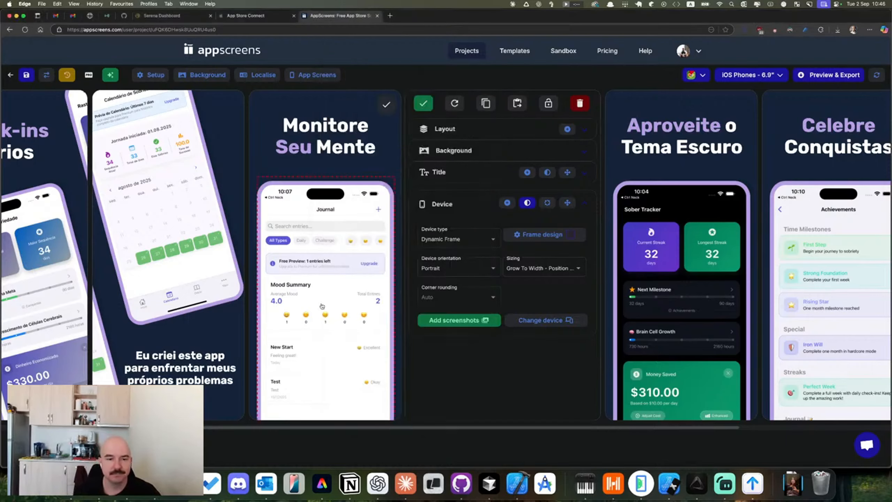
left_click(447, 326)
left_click(230, 230)
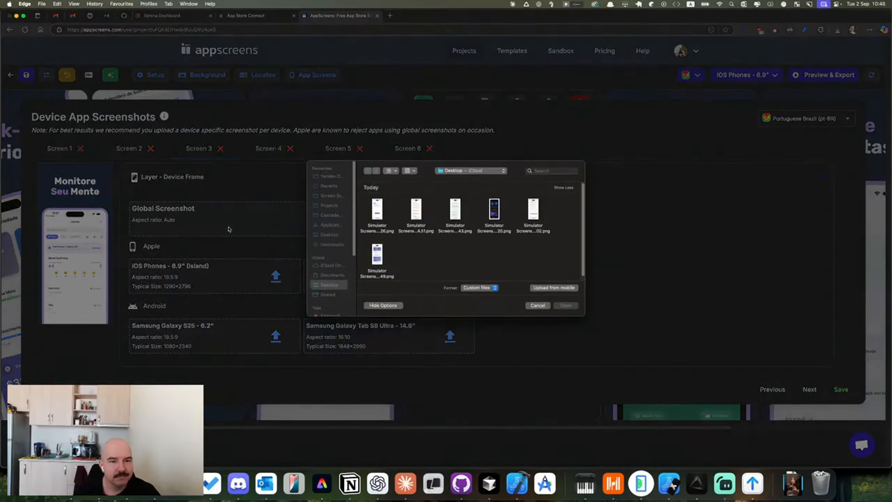
double_click(378, 218)
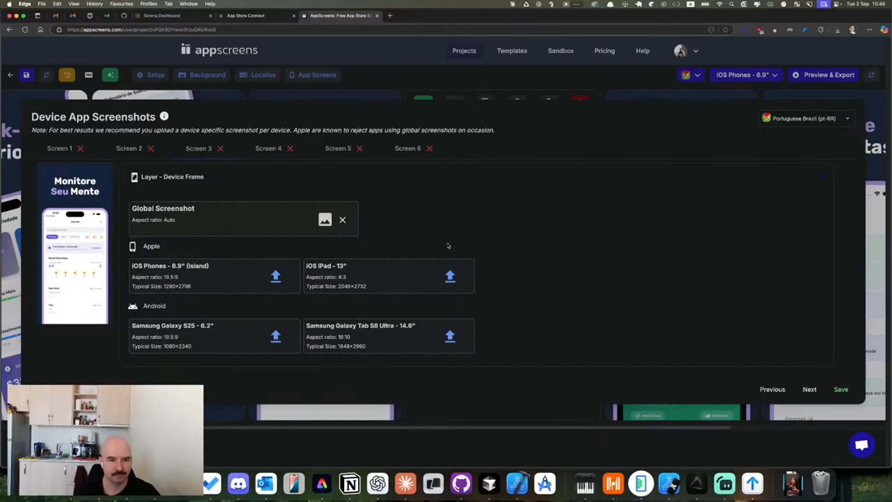
left_click(841, 390)
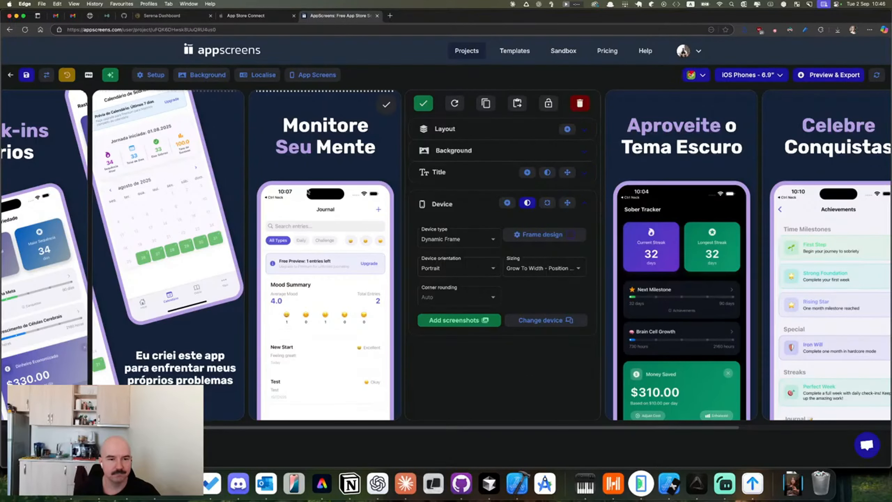
scroll(299, 258, "left", 2)
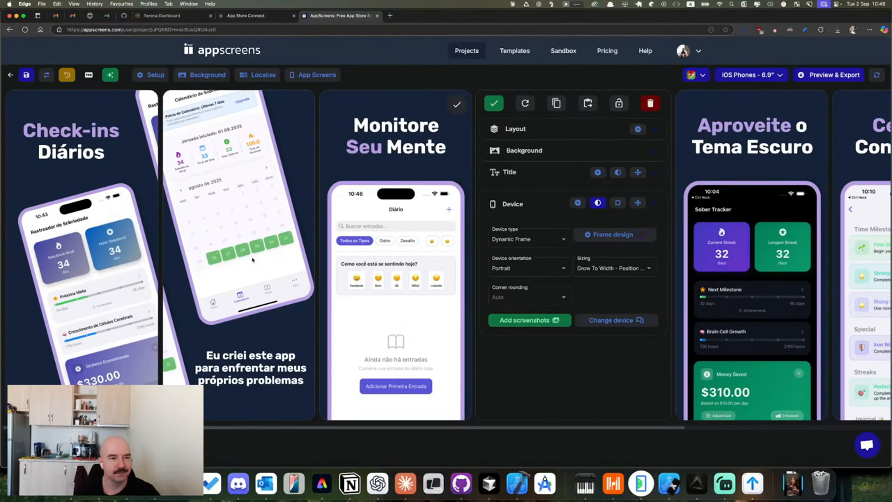
- Upload the dark theme simulator screenshot as the global screenshot of the "Aproveite o Tema Escuro" screen and save the device screenshots
scroll(259, 263, "right", 7)
scroll(478, 279, "left", 3)
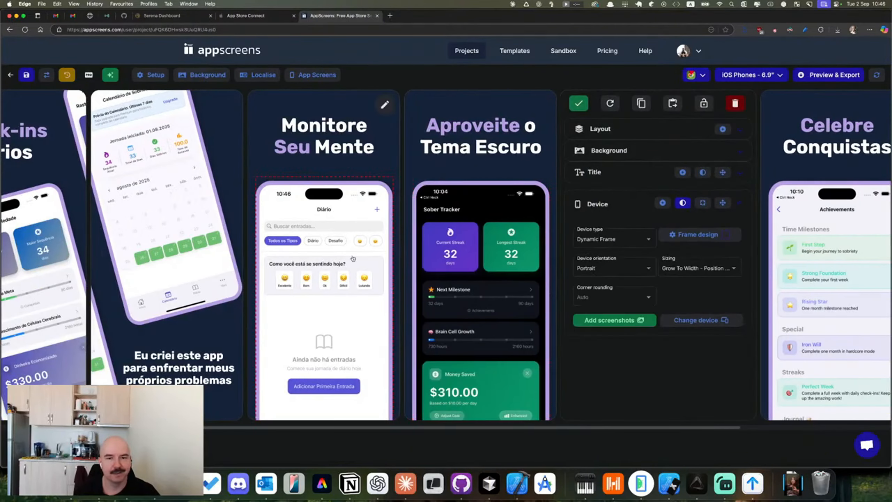
left_click(309, 252)
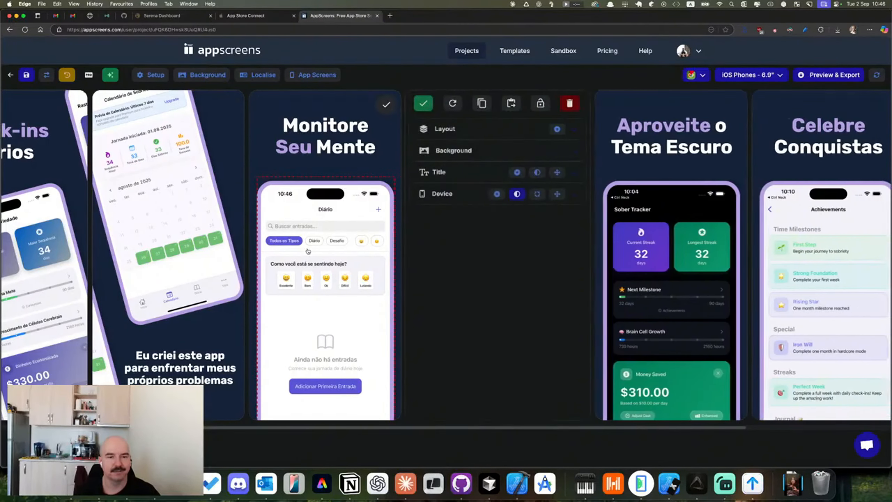
left_click(689, 280)
left_click(618, 319)
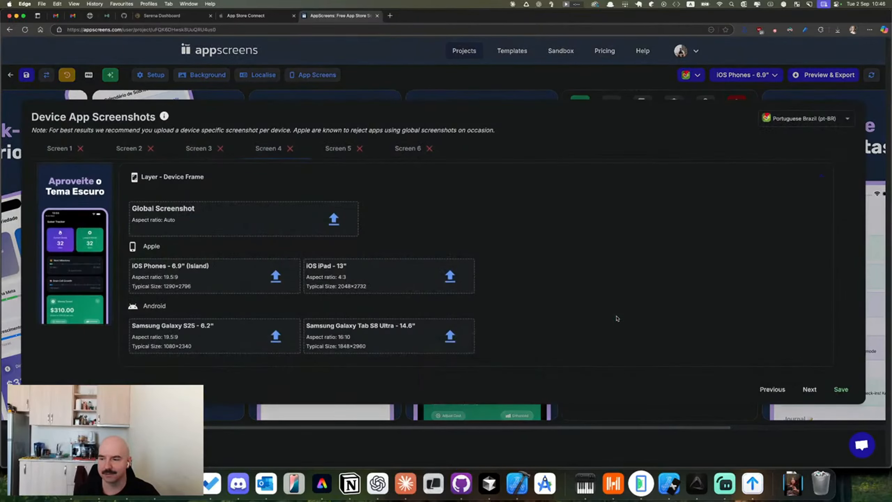
left_click(287, 219)
double_click(493, 215)
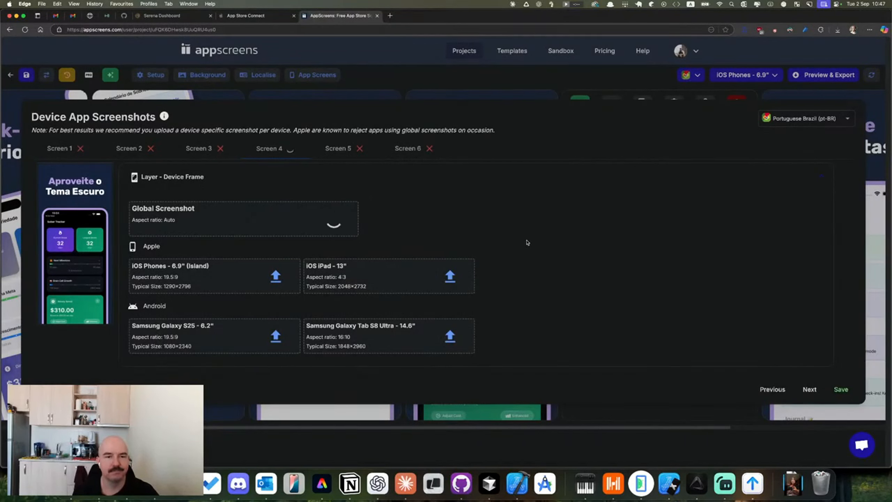
left_click(833, 389)
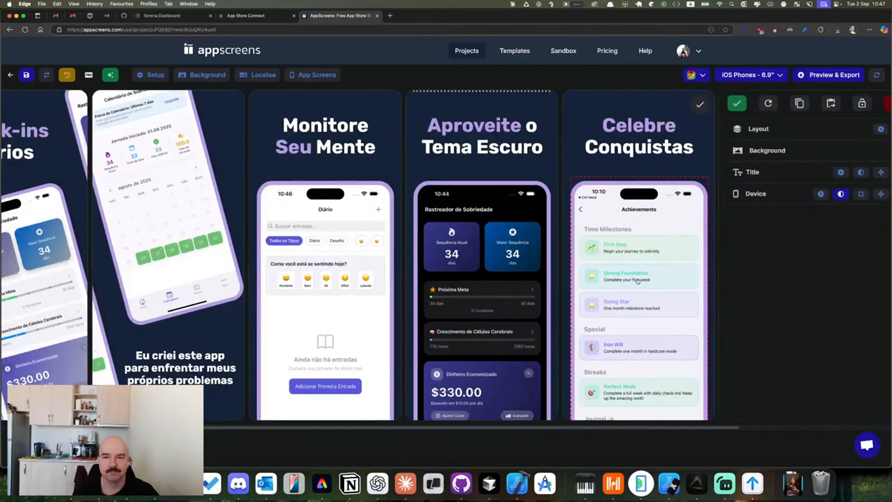
- Upload the Conquistas simulator screenshot as the global screenshot of the "Celebre Conquistas" screen and save the device screenshots
left_click(759, 318)
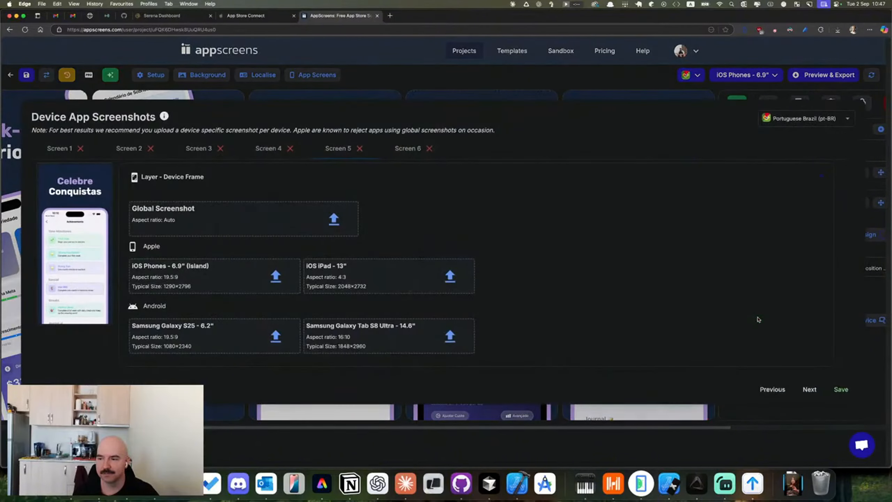
left_click(301, 227)
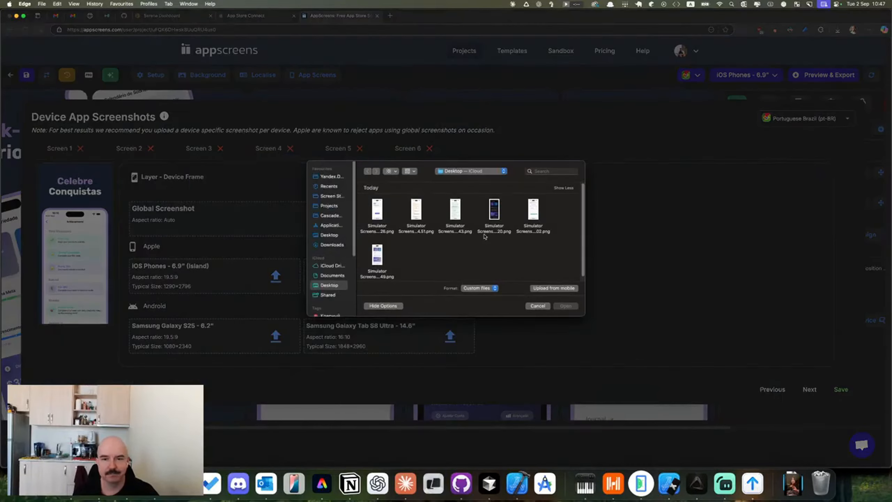
double_click(416, 211)
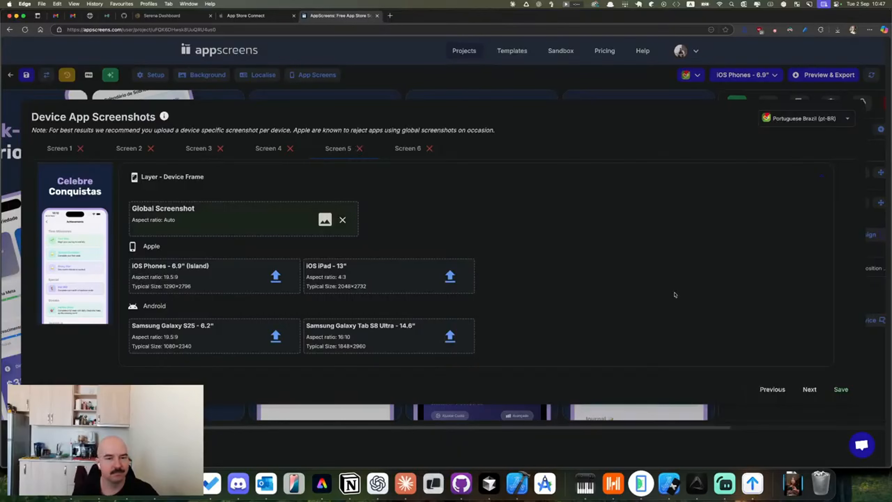
left_click(843, 388)
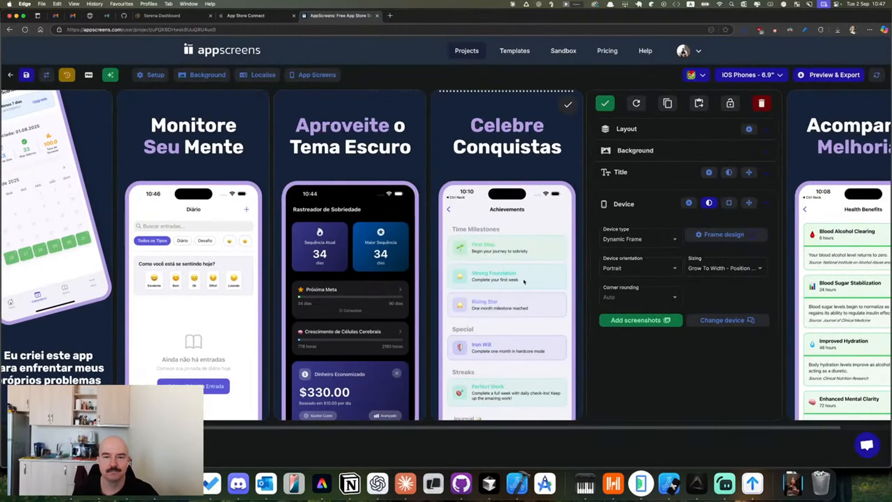
- Upload the health benefits simulator screenshot as the global screenshot of the "Acompanhe Melhorias" screen and save the device screenshots
left_click(822, 290)
scroll(675, 287, "right", 3)
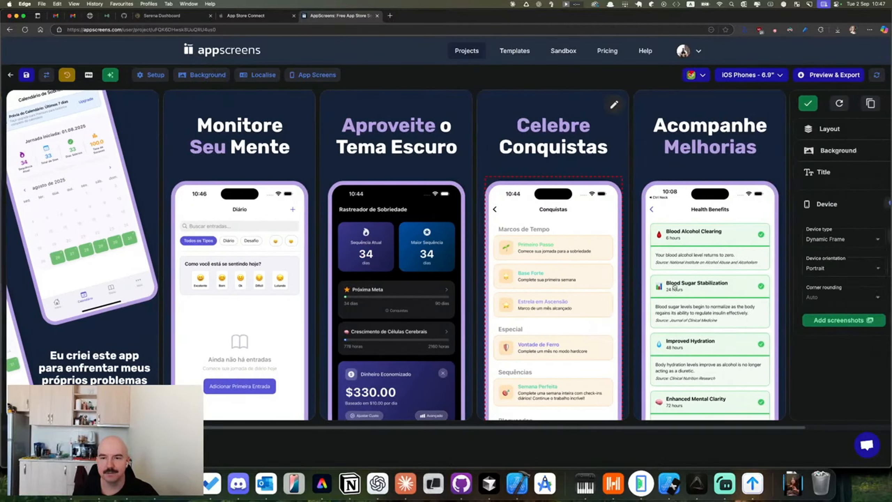
left_click(726, 325)
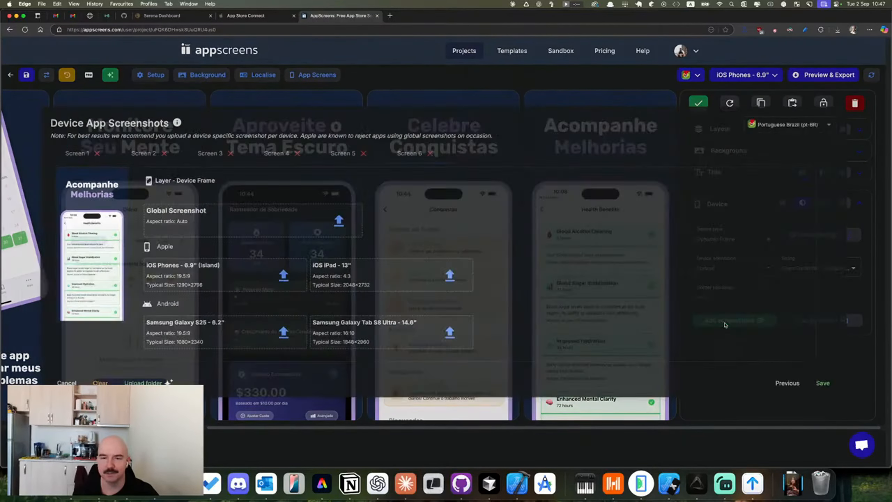
left_click(241, 232)
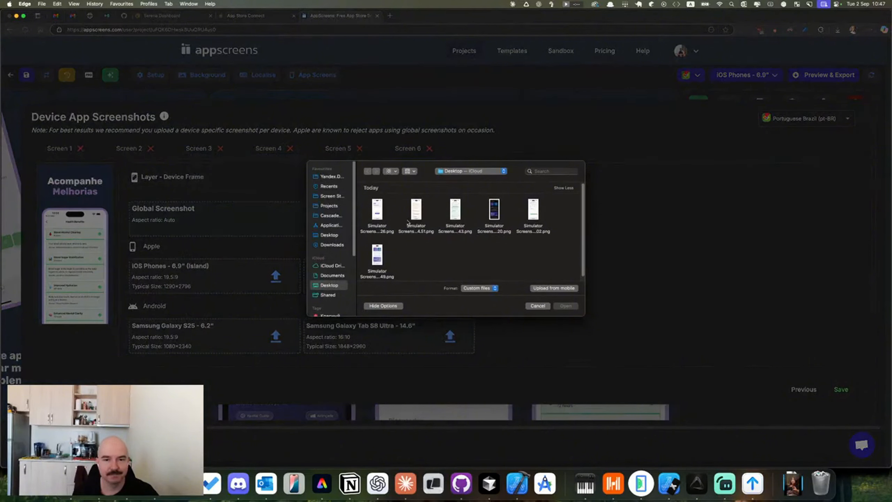
double_click(453, 221)
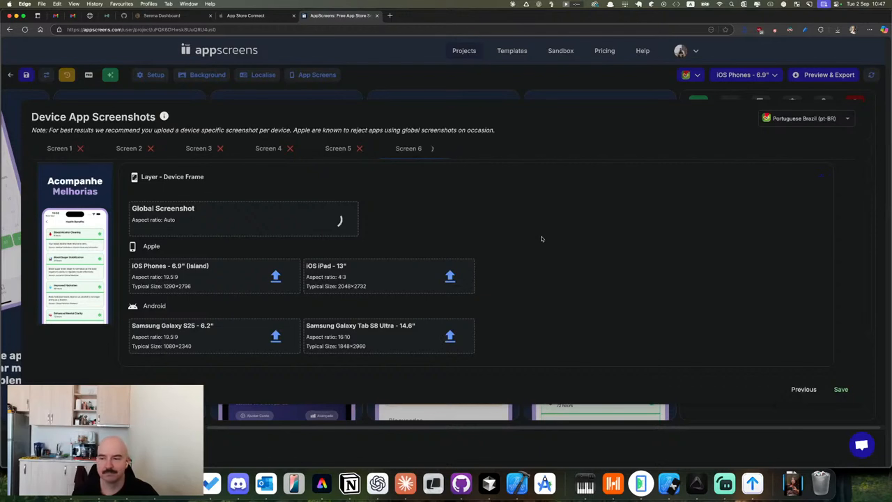
left_click(841, 389)
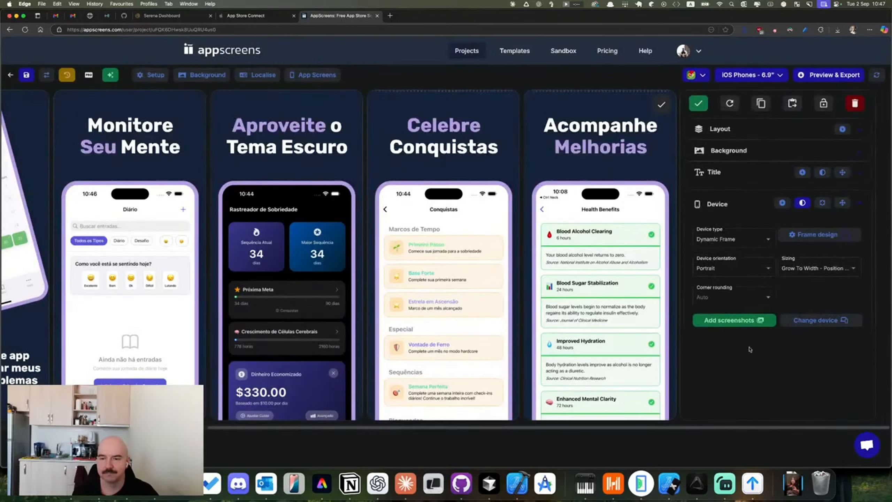
- Review the Brazilian Portuguese screens and save the AppScreens project
scroll(488, 275, "left", 7)
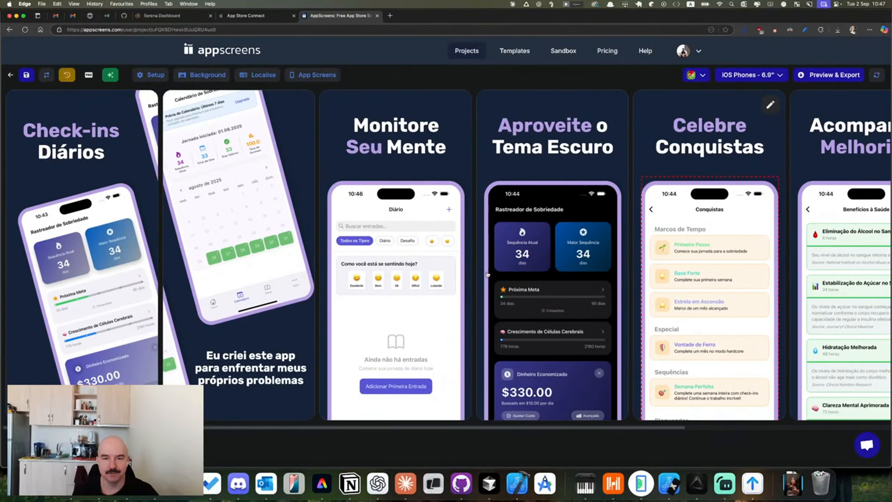
left_click(700, 77)
left_click(700, 77)
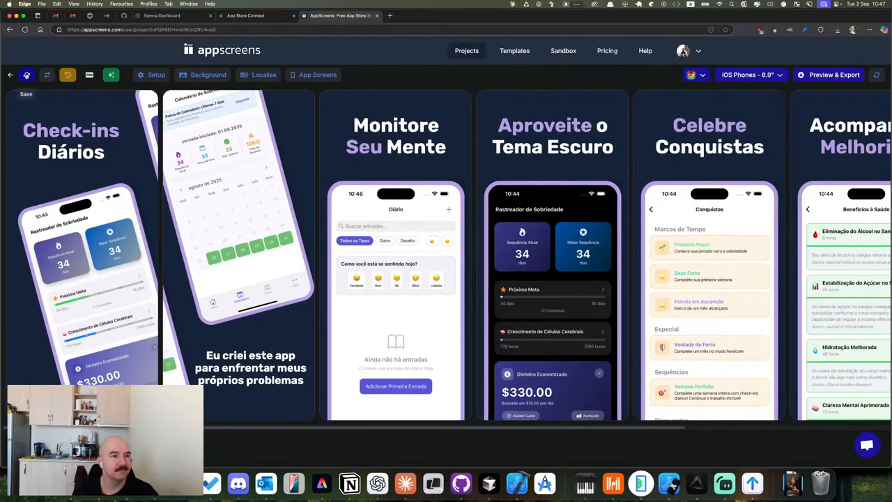
left_click(27, 75)
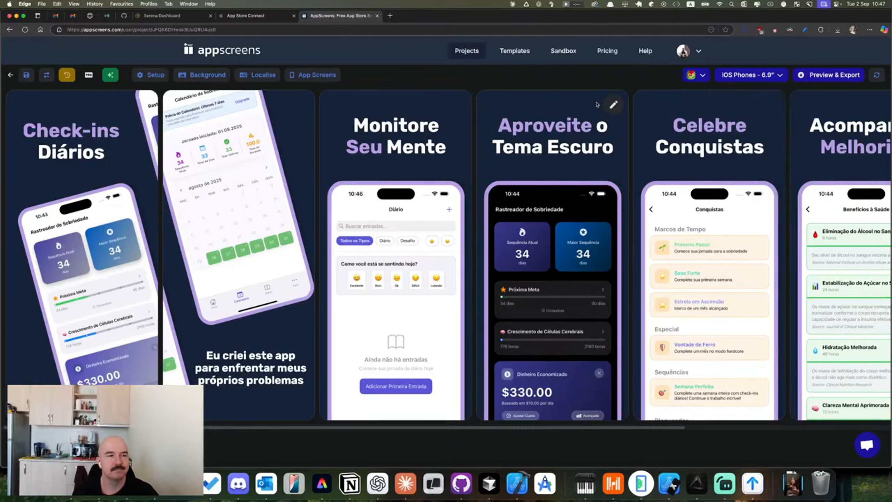
- Switch the displayed language to English (en-US) and look through the English screens
left_click(697, 75)
left_click(713, 94)
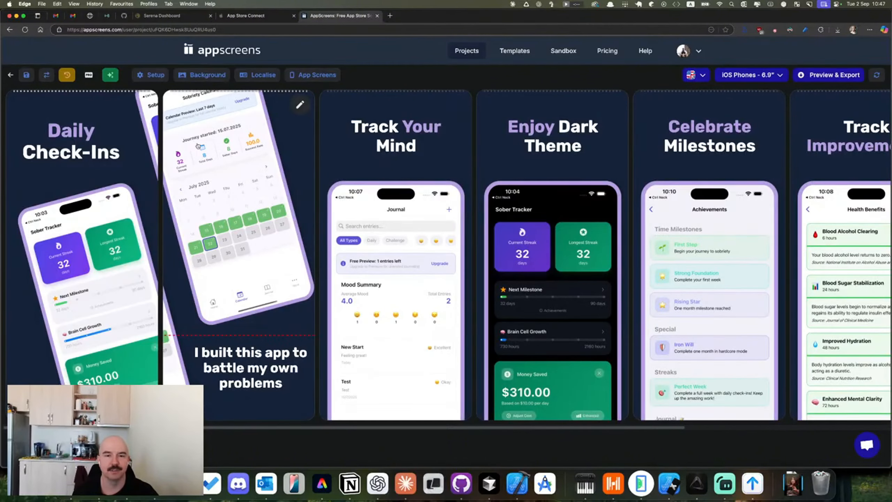
scroll(408, 169, "right", 7)
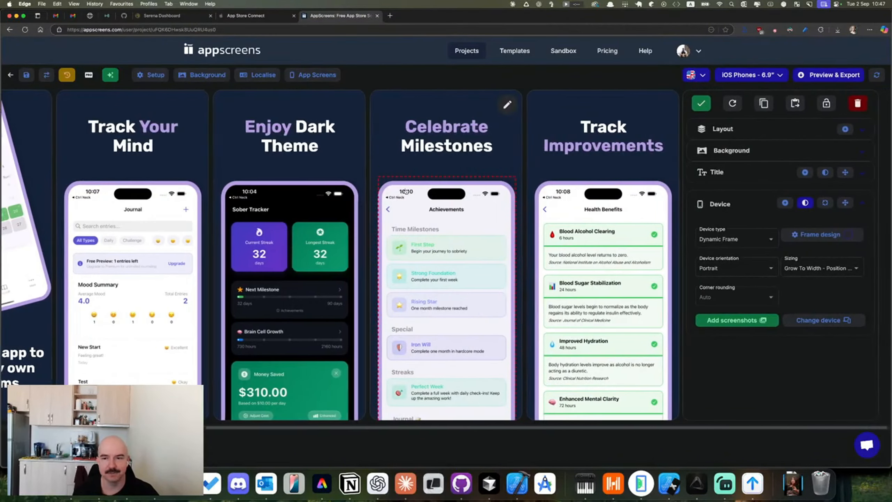
scroll(408, 169, "left", 7)
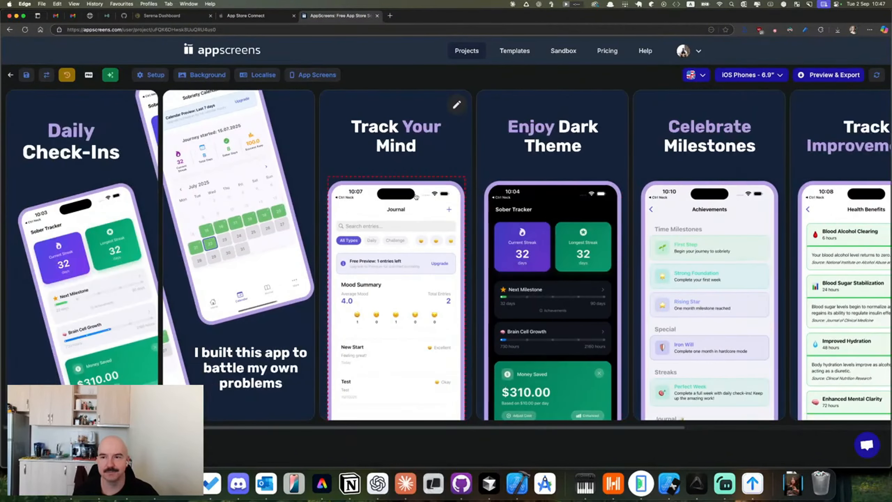
left_click(758, 76)
- Open the project's localisation languages and add French (fr) to the export languages
left_click(697, 78)
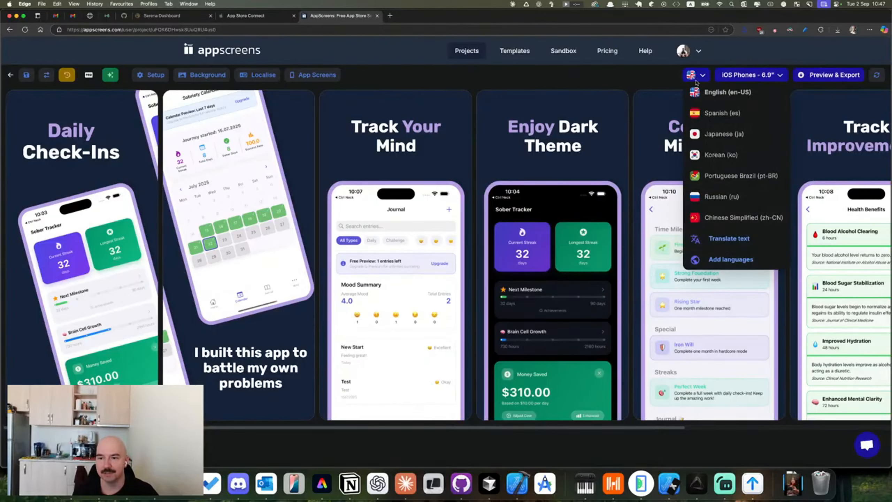
left_click(730, 260)
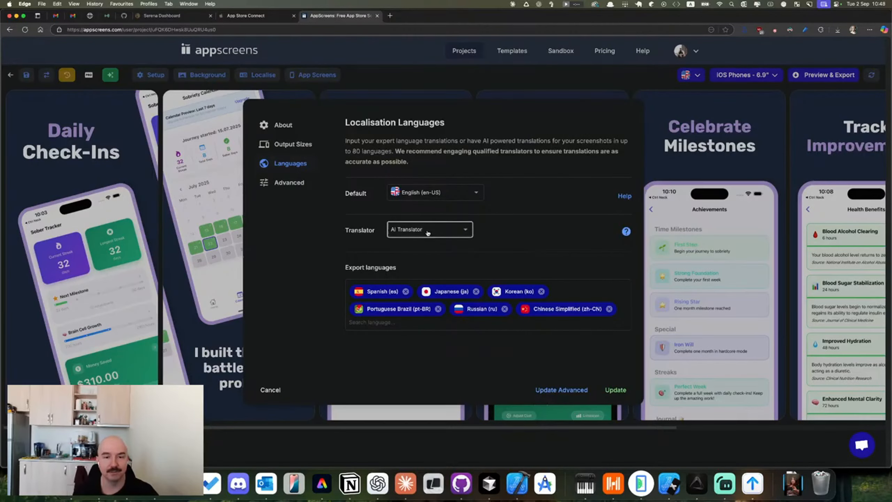
left_click(397, 320)
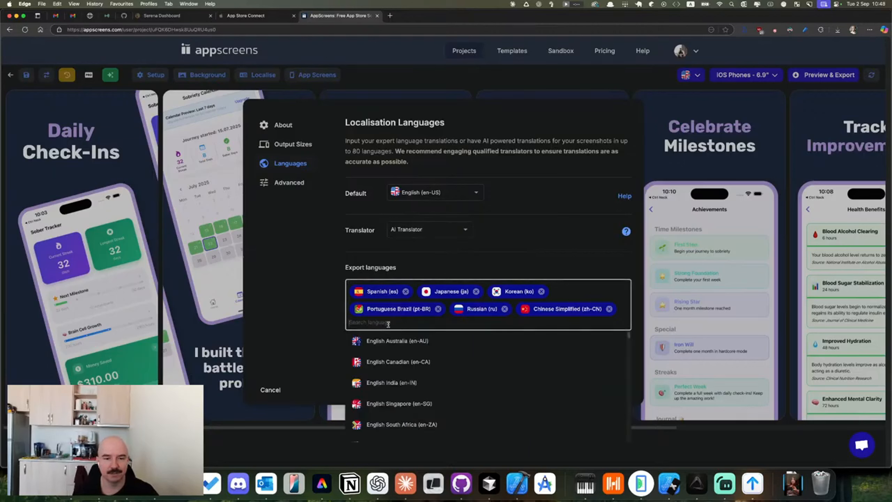
type("frenhc")
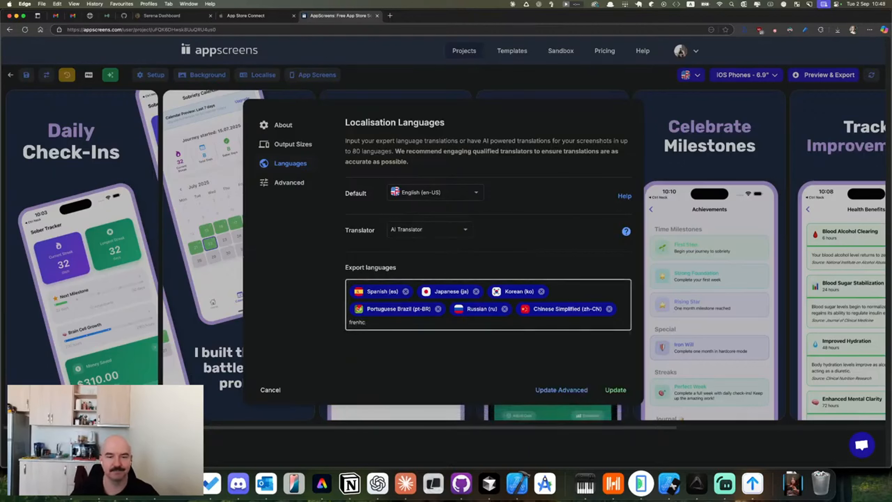
key("BackSpace")
key("BackSpace")
type("ch")
left_click(386, 341)
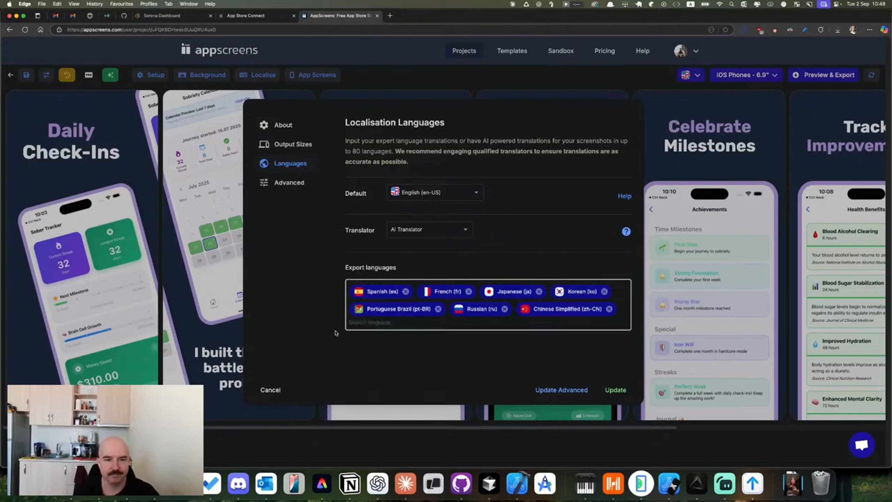
- Capture an image of the export languages area and apply the localisation language update
left_click_drag(336, 257, 647, 347)
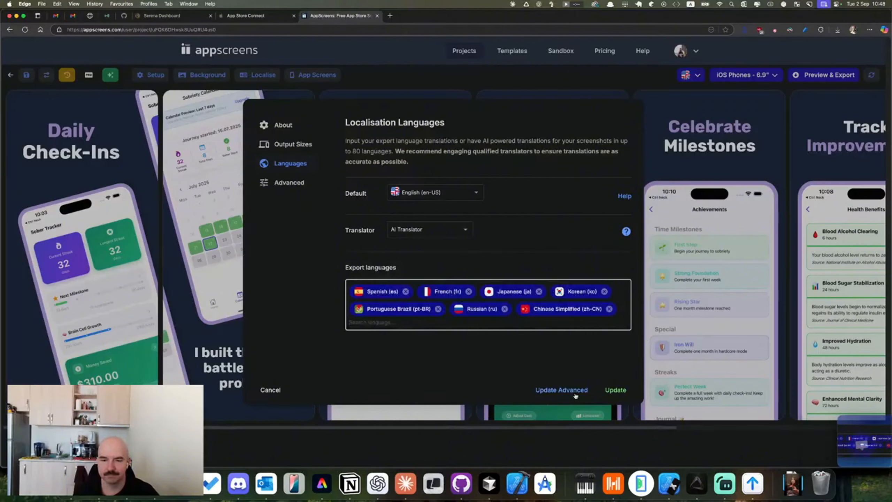
left_click(612, 391)
- Open X (twitter.com) in a new browser tab and start a post with the captured export languages image attached
key("super+t")
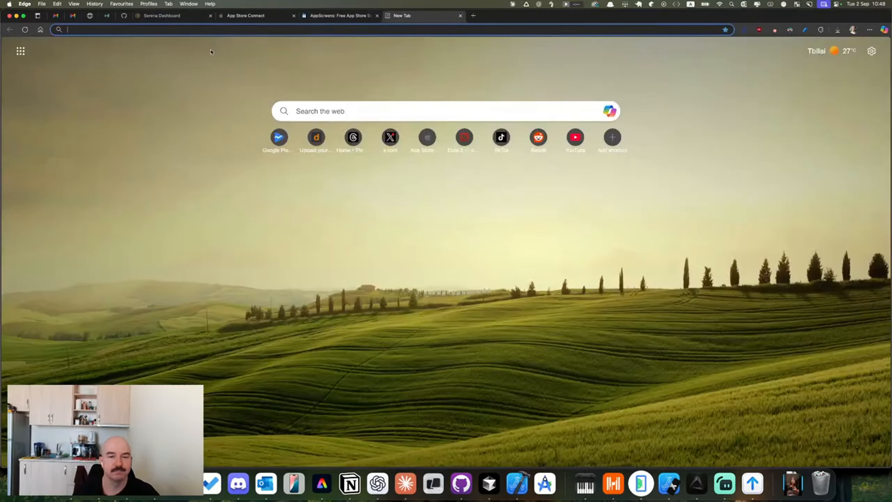
type("twitter.com")
key("Return")
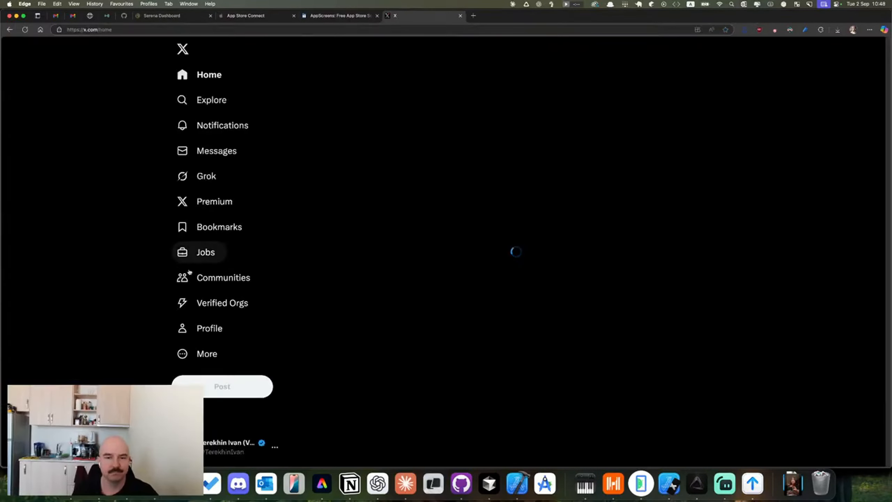
left_click(229, 380)
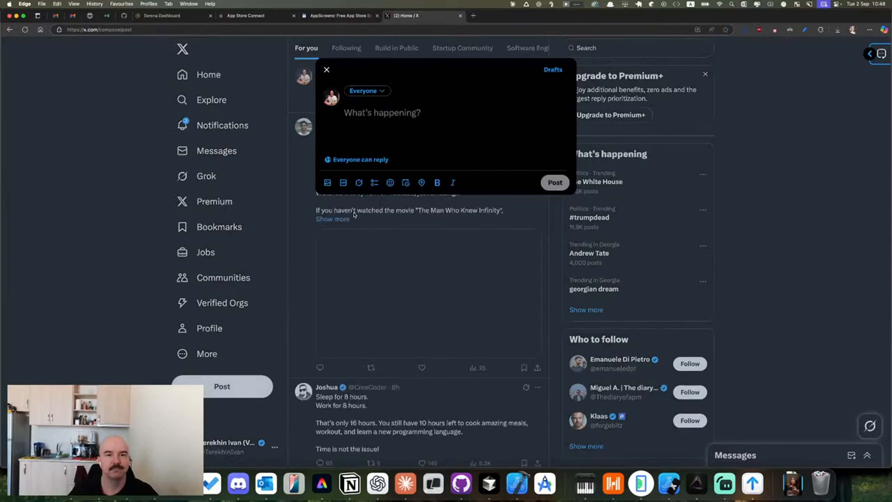
key("super+v")
- Write the post text "All languages I support for the Sober Tracker (with screenshots!)"
type("A")
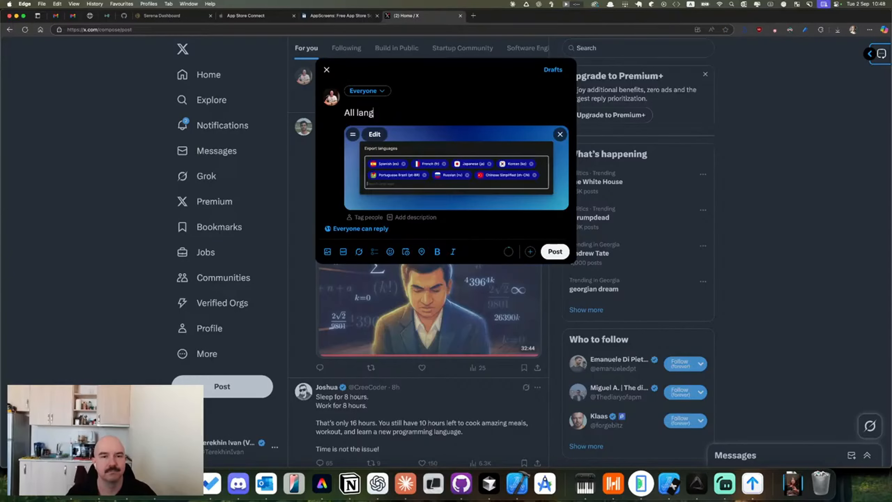
type("ll languages ")
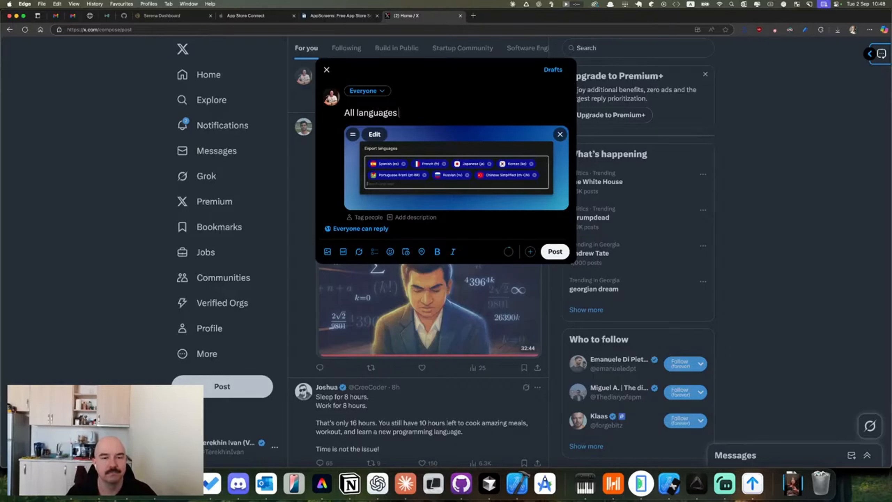
type("I support of")
key("BackSpace")
key("BackSpace")
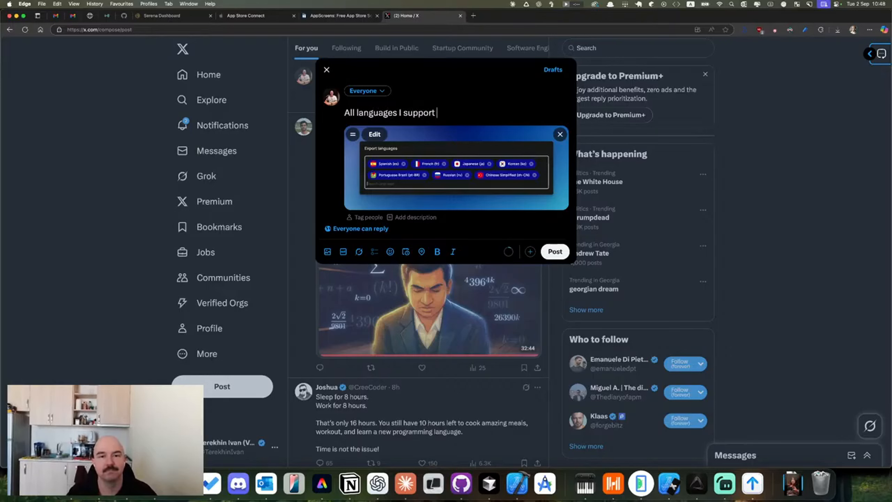
type("for the Sober Track")
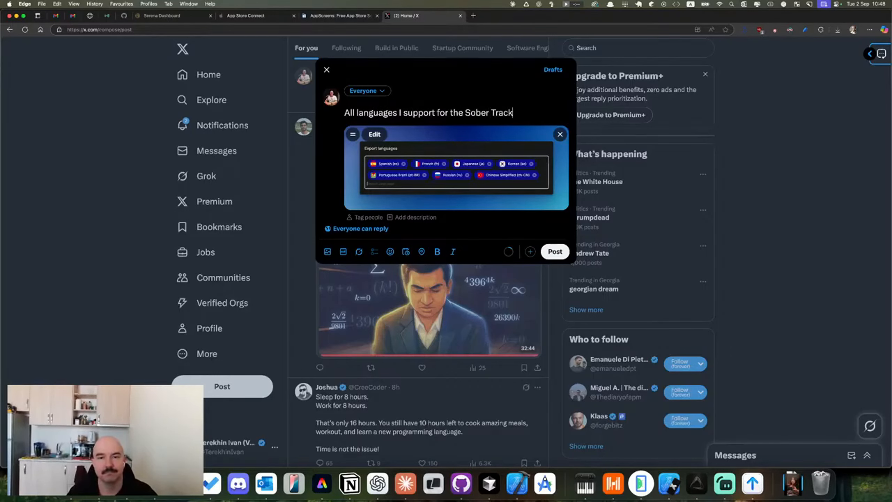
type("er.(with ")
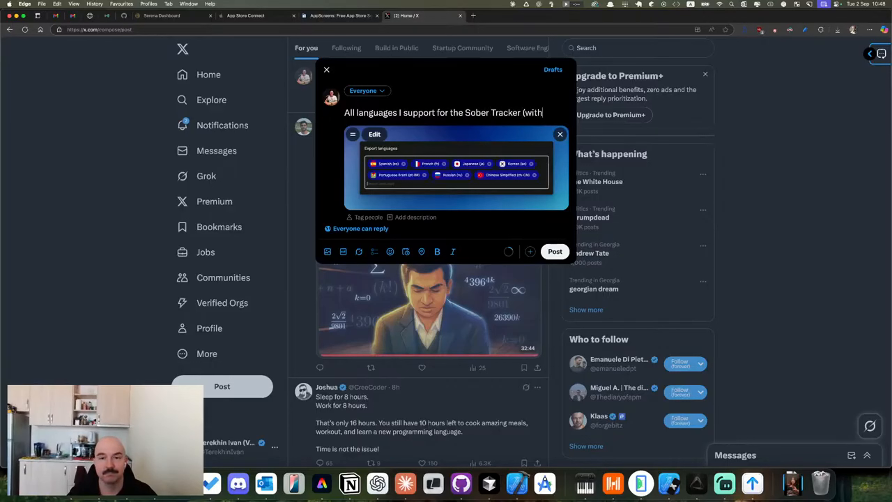
type("scree")
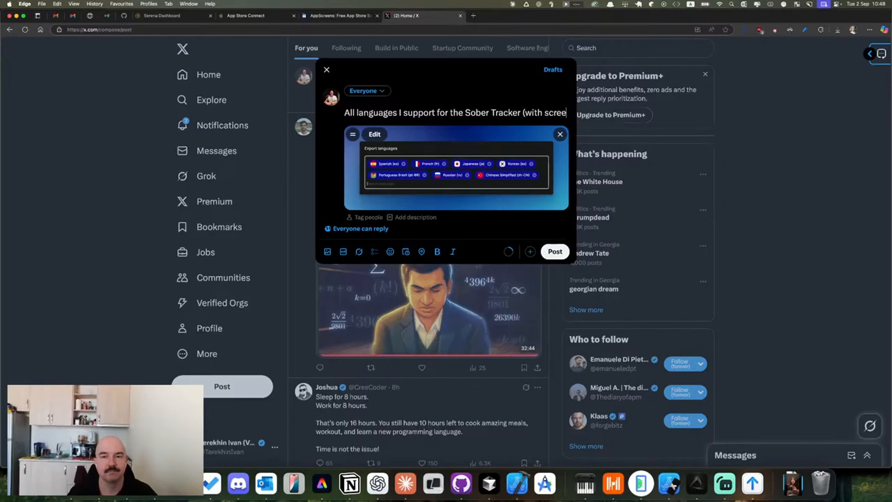
type("nshots!")
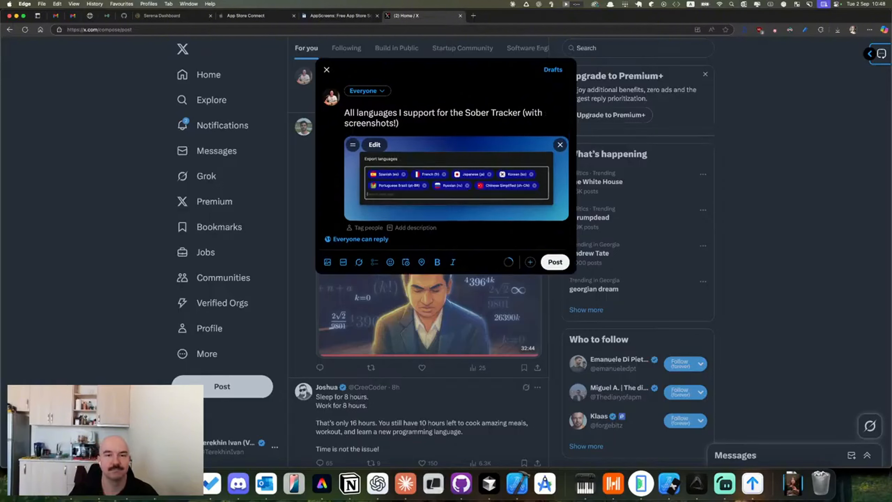
- Set the post's audience to the Build in Public community and add a separate closing line "Very cool!"
left_click(383, 92)
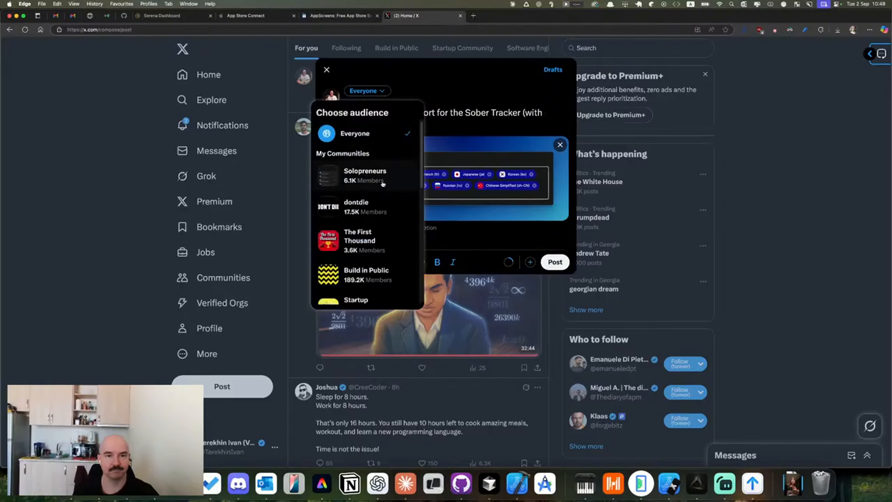
left_click(381, 276)
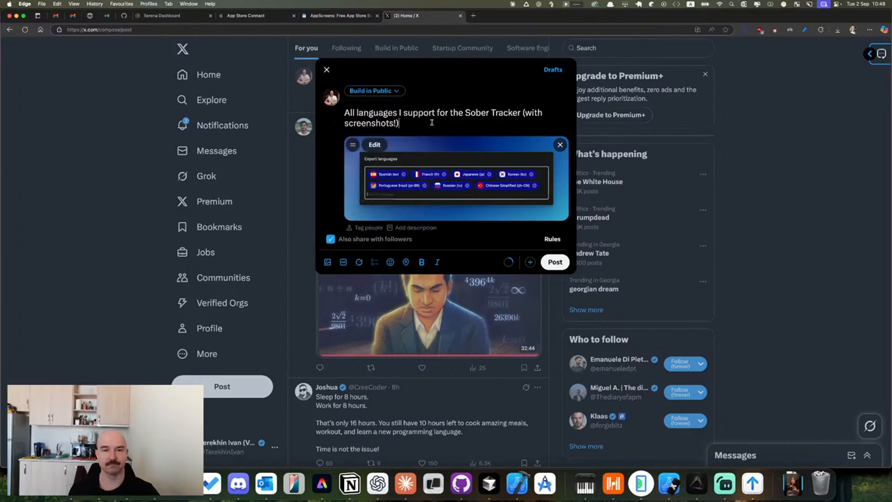
key("Return")
key("Return")
type("Very c")
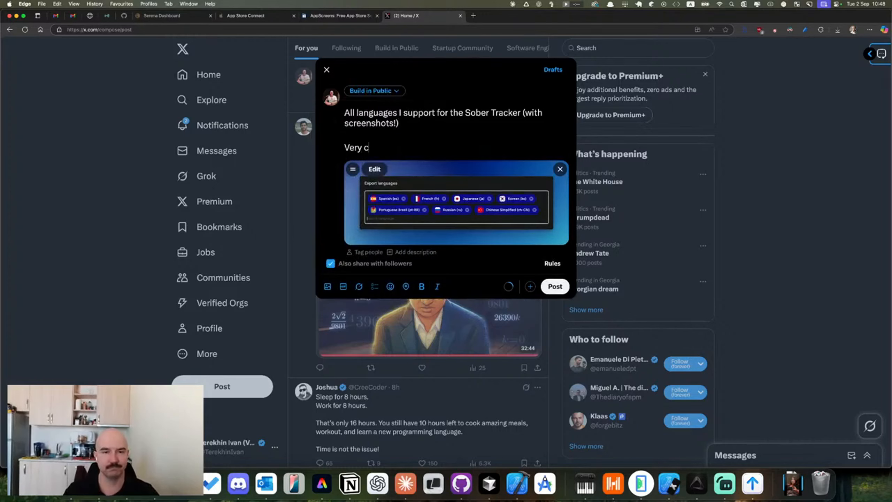
type("ool!")
- Copy the entire post text and publish the post on X
key("super+a")
key("super+c")
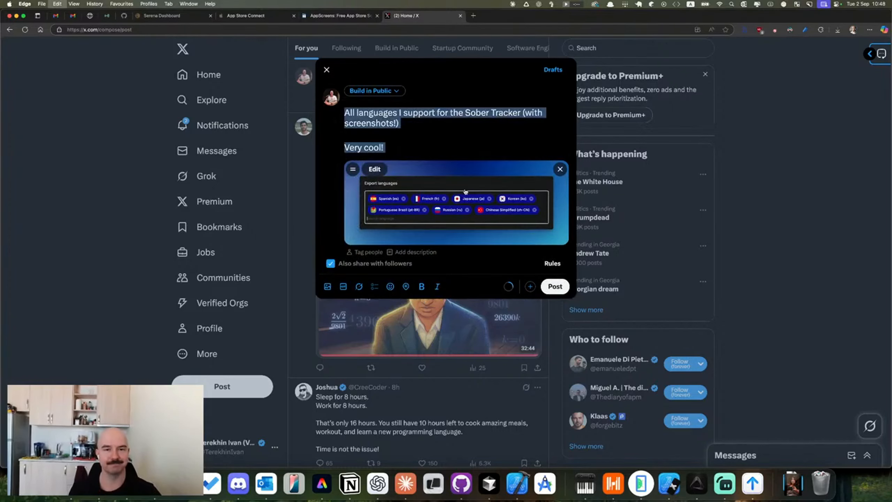
left_click(555, 286)
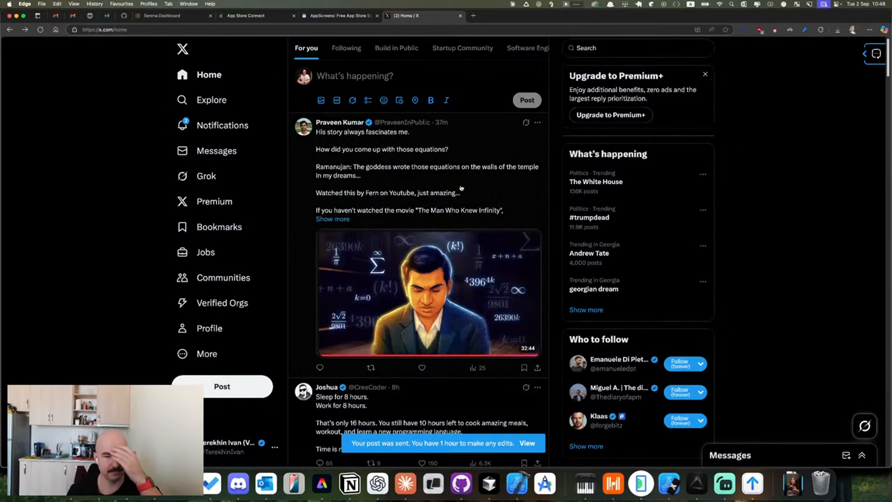
- Check the X notifications and the account's own profile page
scroll(461, 188, "down", 2)
scroll(461, 190, "up", 2)
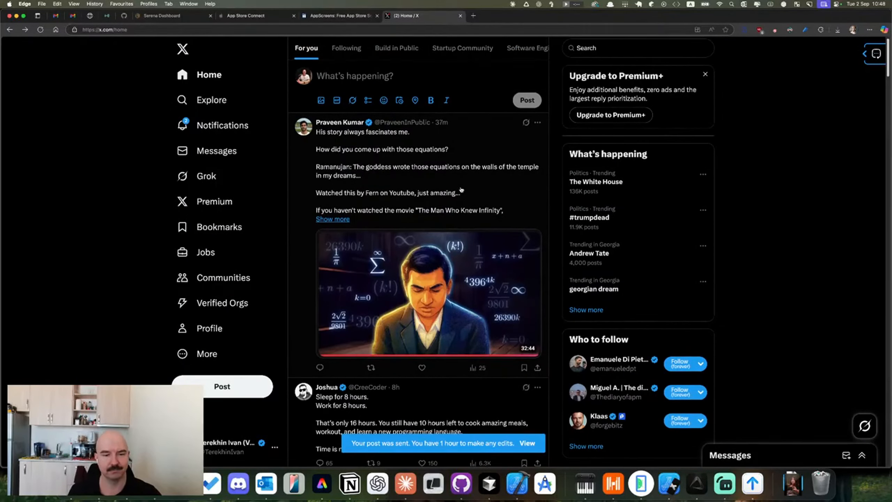
left_click(220, 126)
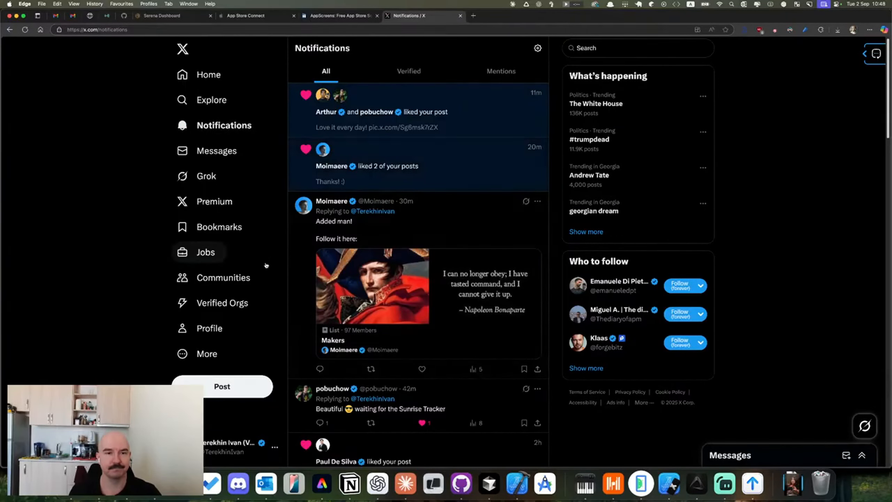
left_click(210, 331)
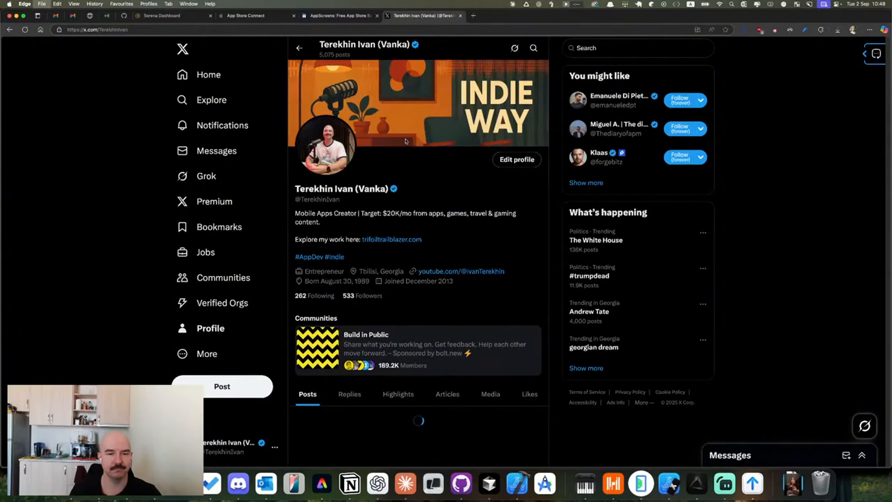
- Open Threads in a new browser tab
key("super+t")
type("app")
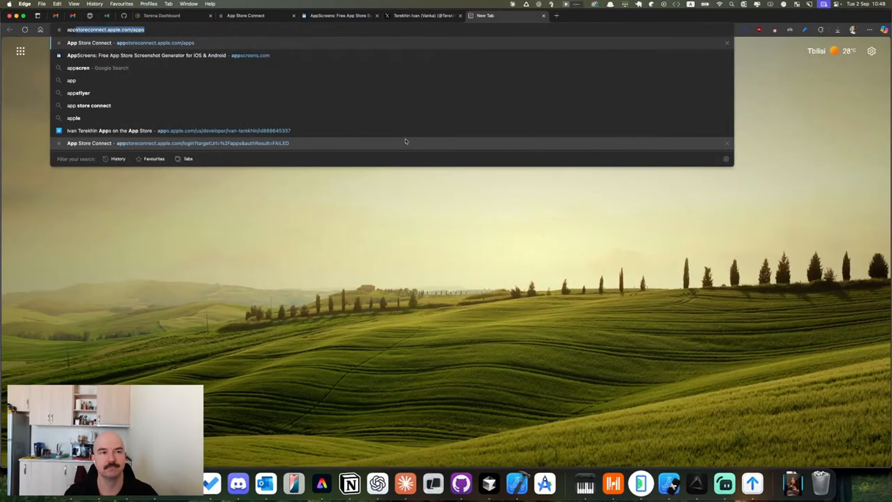
key("super+a")
key("BackSpace")
type("threads")
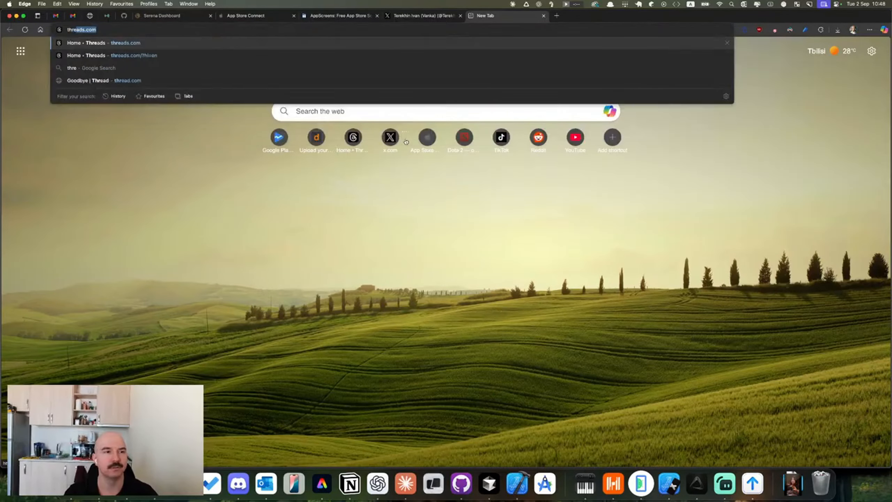
key("Return")
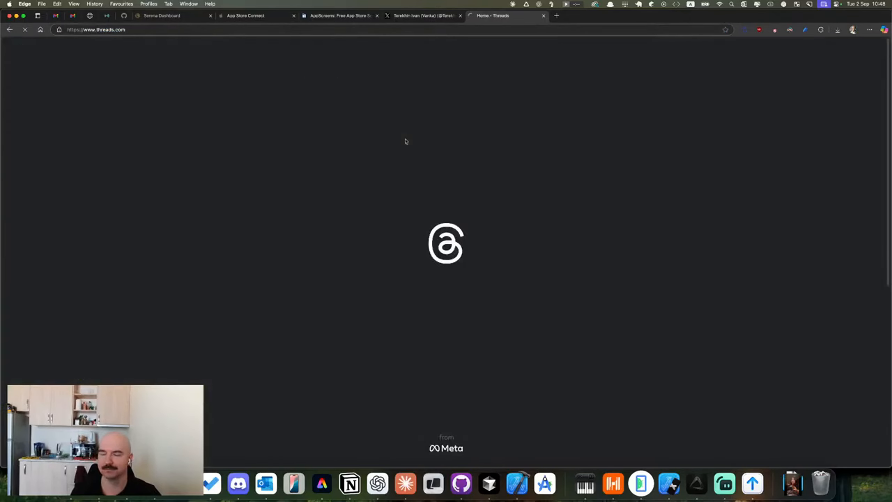
- Start a new thread with the copied post text and attach the export languages image from the clipboard history
left_click(362, 84)
key("super+v")
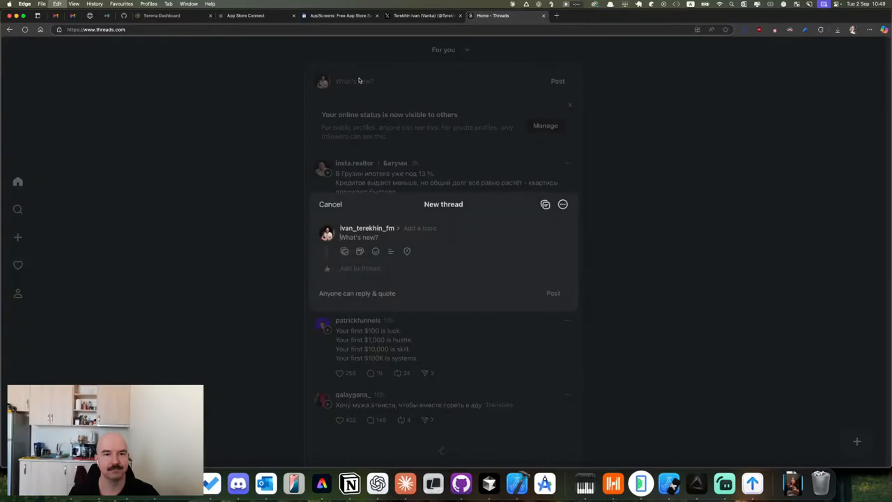
key("alt+super+c")
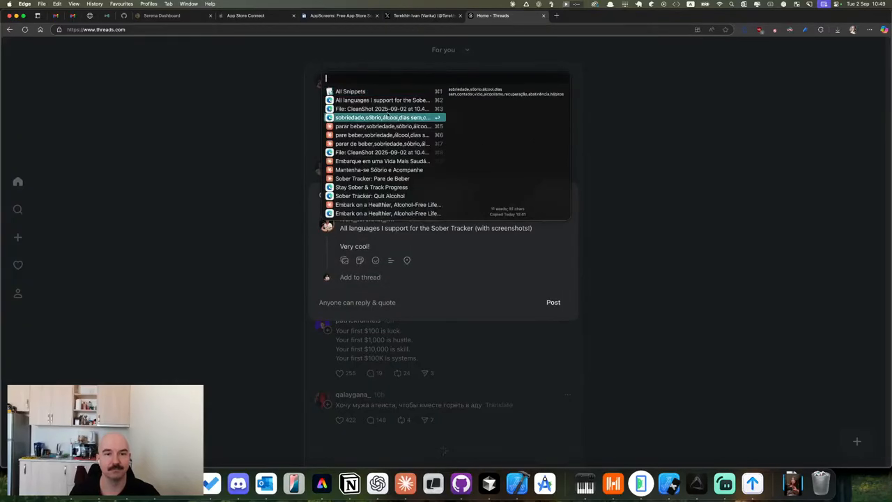
left_click(418, 108)
- Add the BuildInPublic topic to the thread and publish it
left_click(412, 173)
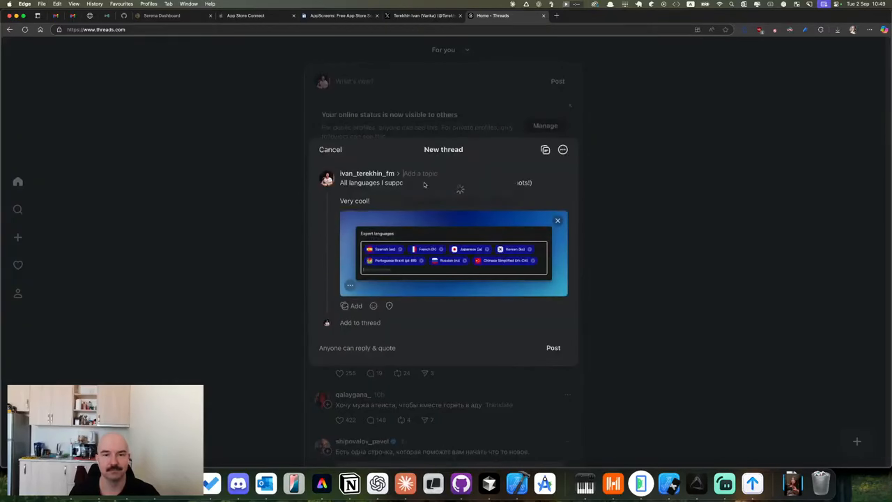
left_click(429, 229)
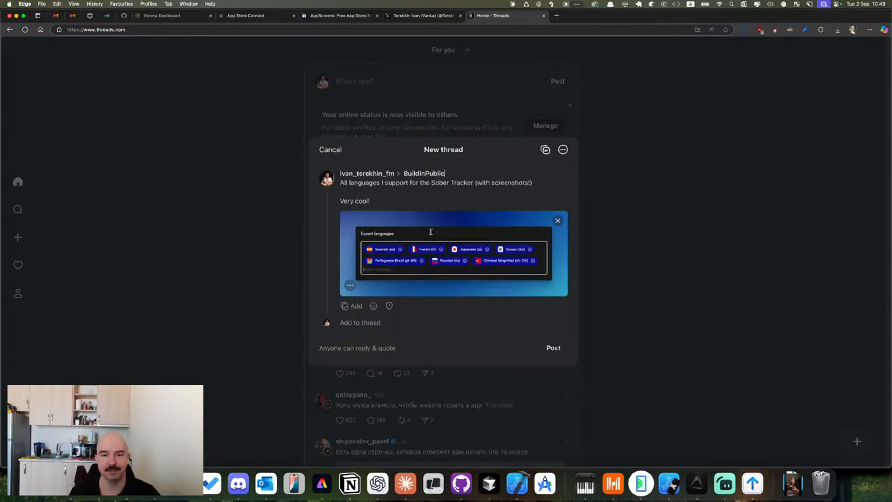
left_click(552, 349)
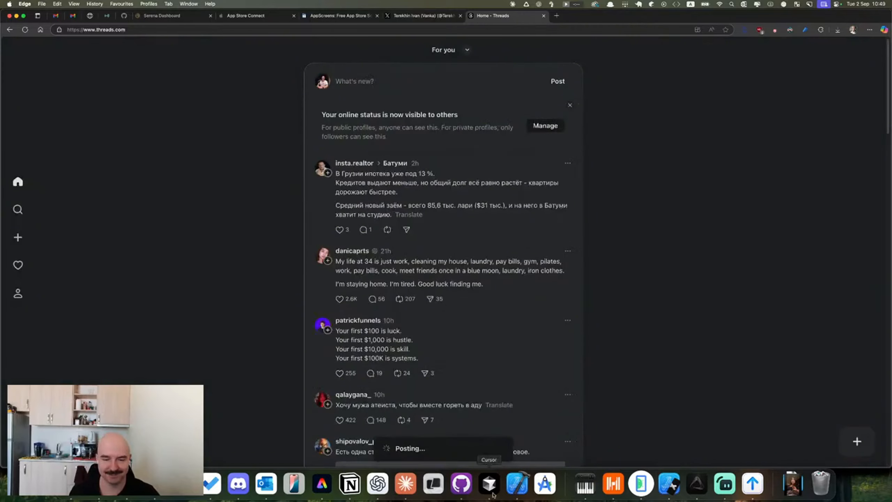
key("super+Tab")
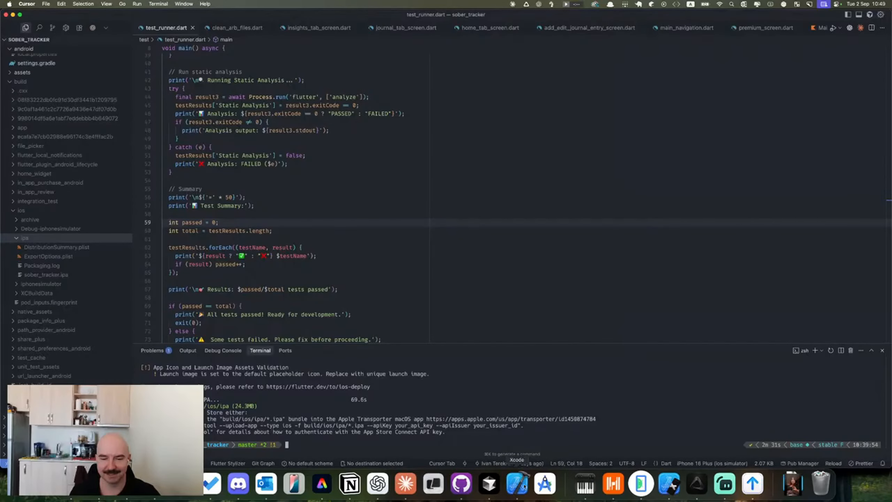
key("super+Tab")
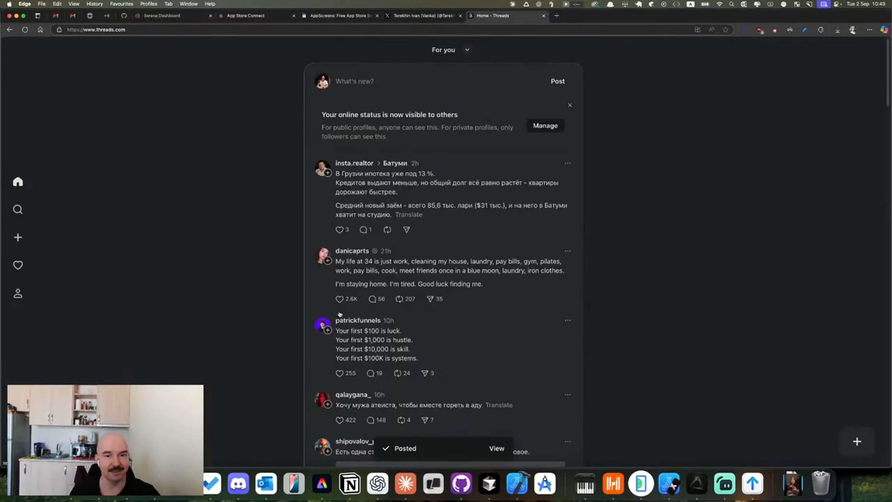
- Move all the simulator screenshots on the desktop to the trash and return to the browser
key("F11")
left_click(456, 252)
key("super+a")
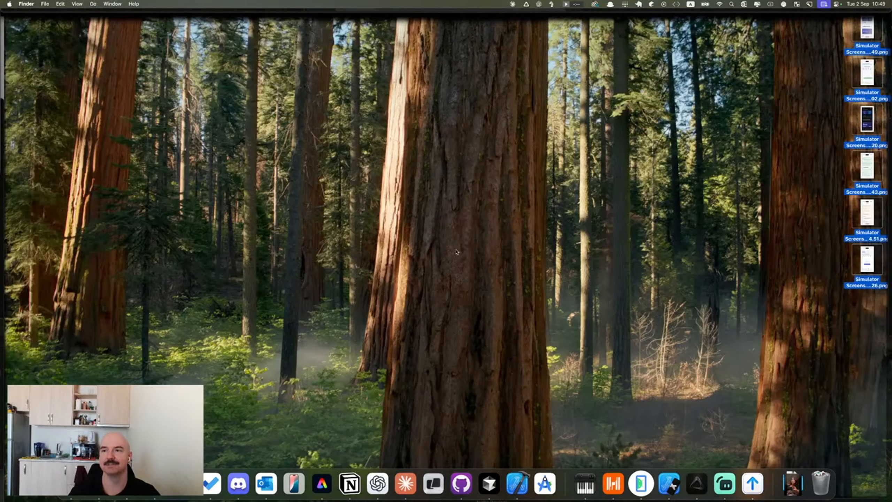
key("super+BackSpace")
key("super+Tab")
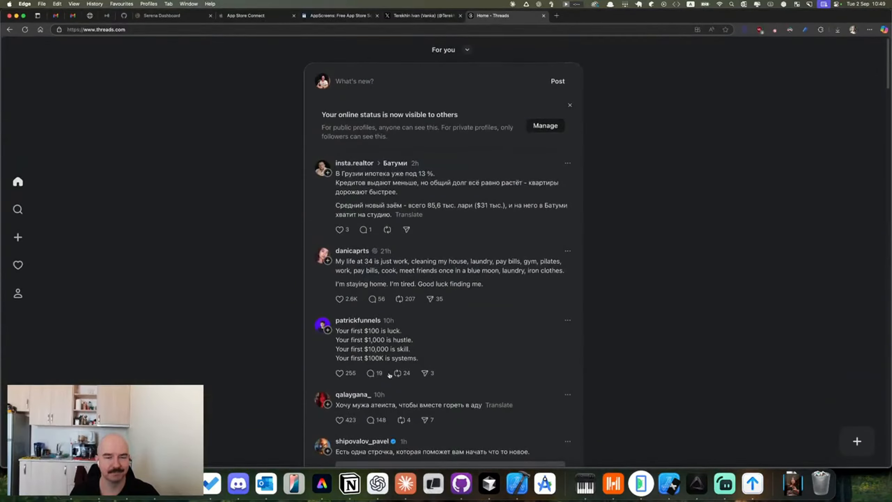
- Return to the AppScreens project and switch the displayed language to French (fr)
left_click(334, 21)
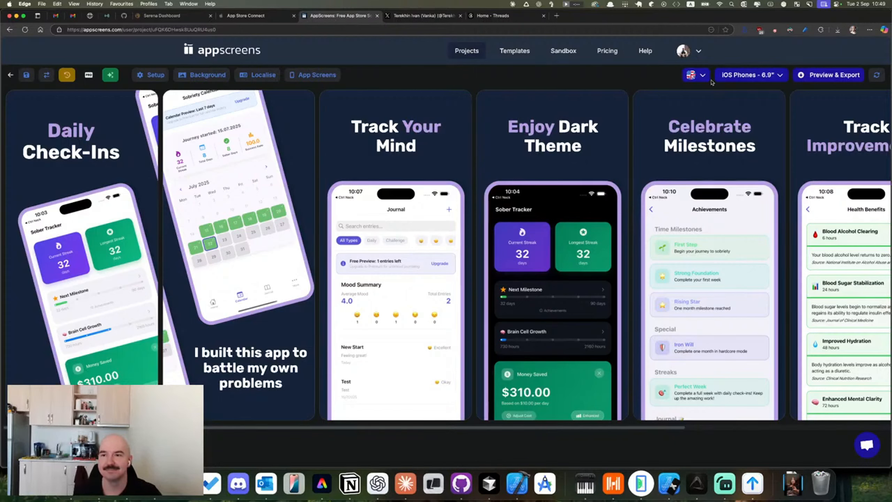
left_click(696, 75)
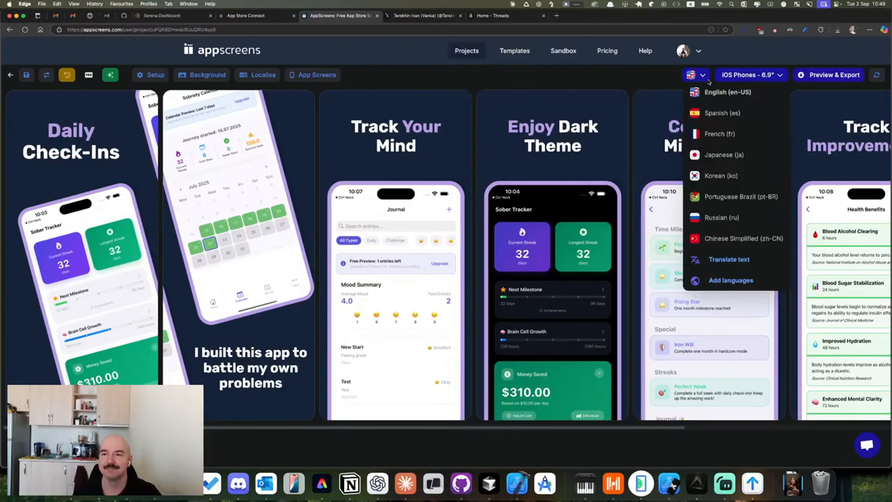
left_click(719, 137)
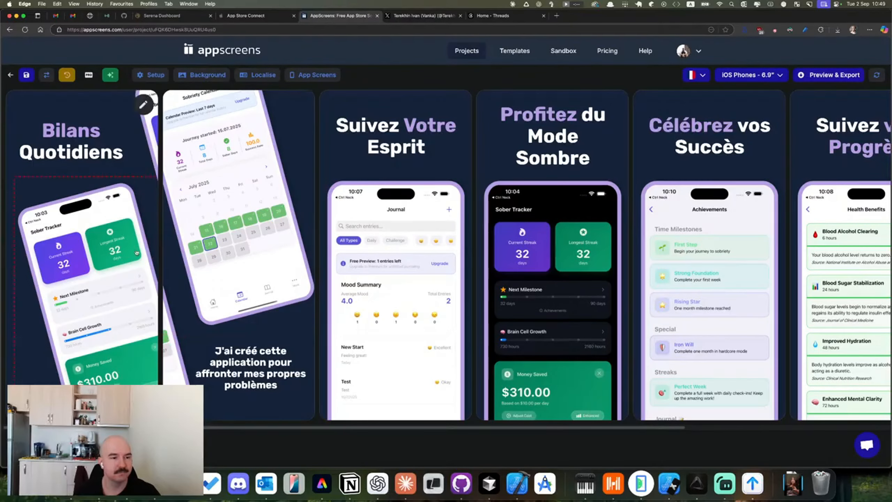
- Switch to the iPhone 16 Plus Simulator and set the app's language to Français in its settings
left_click(678, 496)
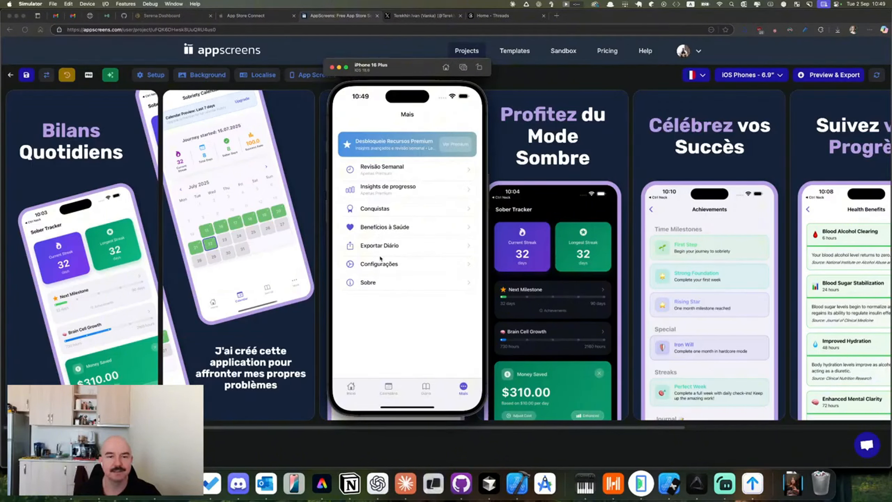
left_click(380, 261)
scroll(394, 270, "down", 5)
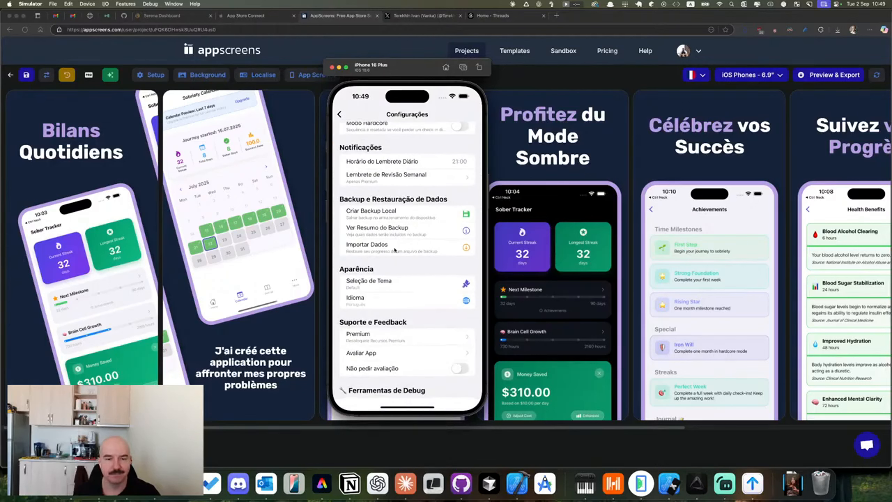
left_click(382, 299)
left_click(407, 266)
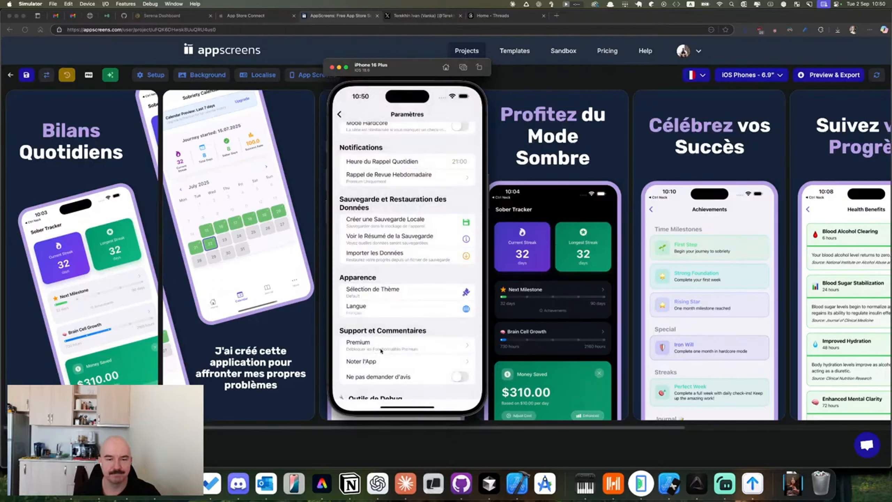
left_click(339, 114)
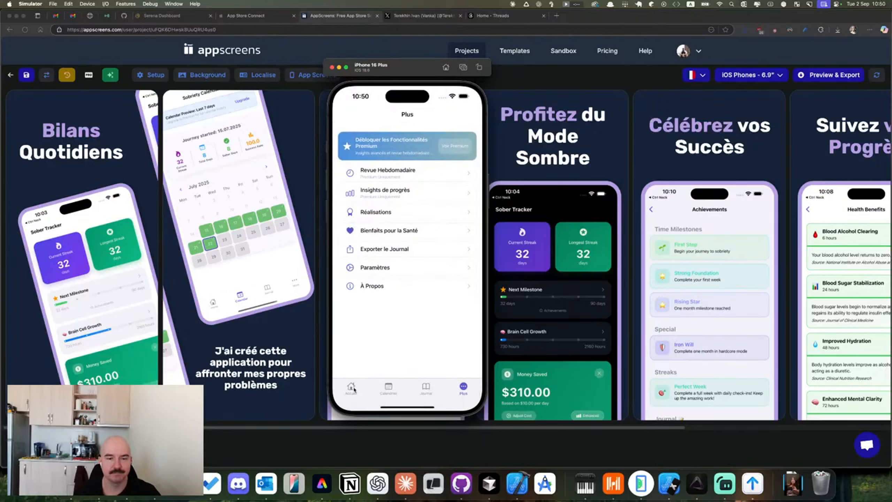
- Capture simulator screenshots of the French home, sobriety calendar and journal screens
left_click(352, 388)
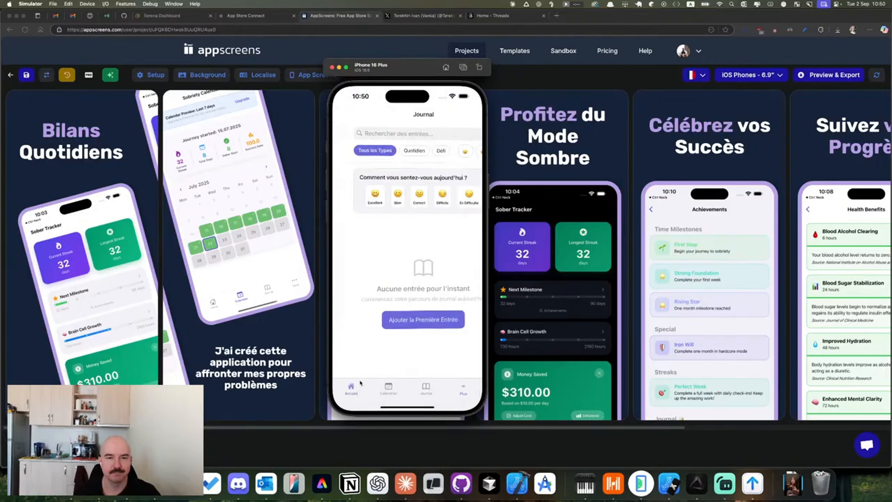
left_click(465, 67)
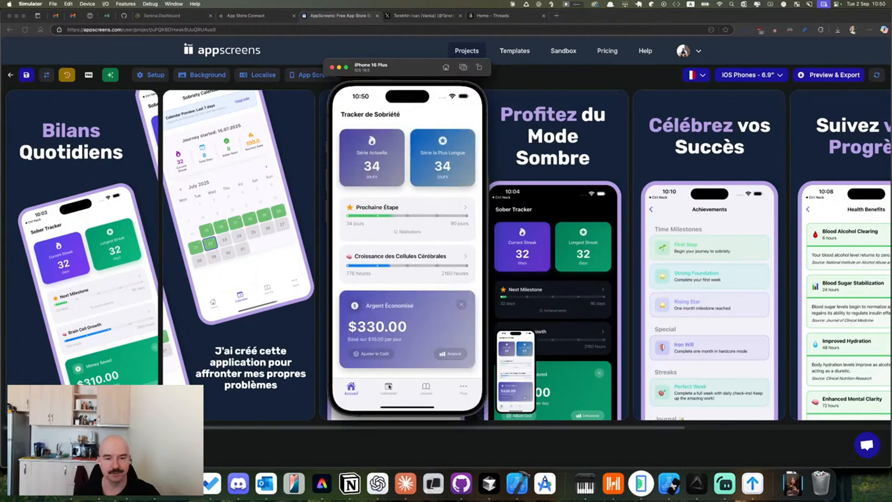
left_click(389, 388)
left_click(463, 68)
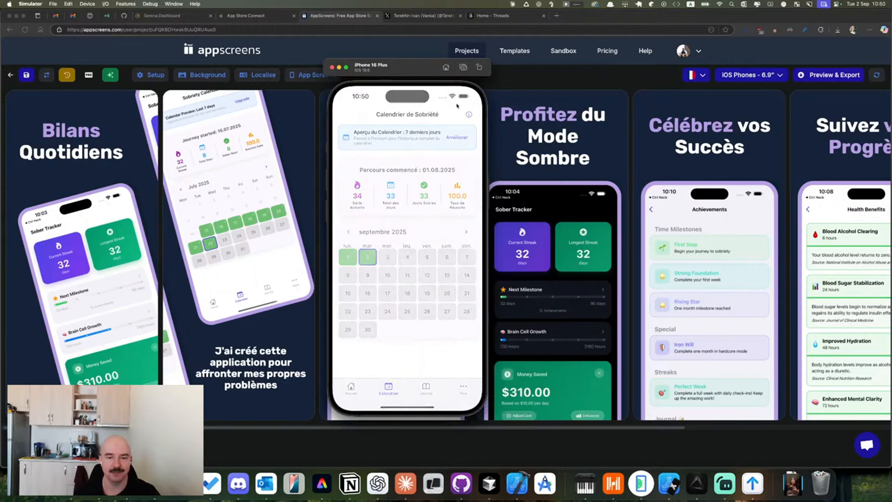
left_click(428, 388)
left_click(464, 67)
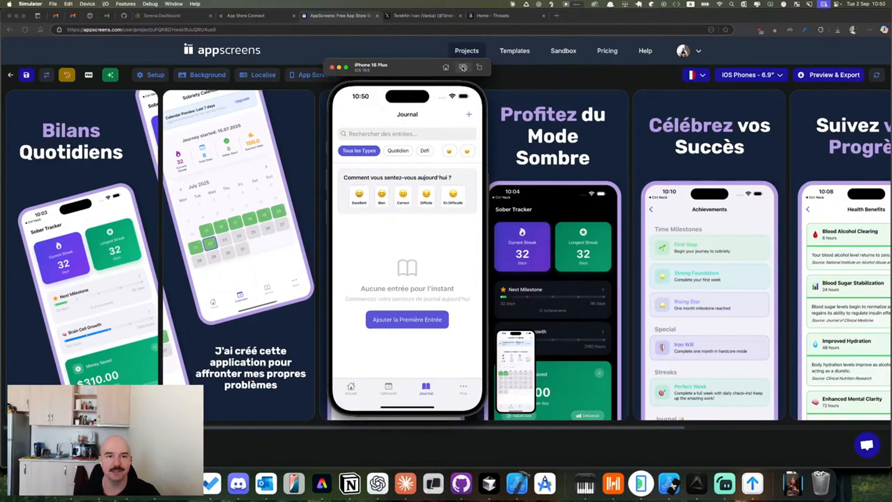
- Turn on dark mode (Mode Sombre) in the app's theme selection settings
left_click(464, 387)
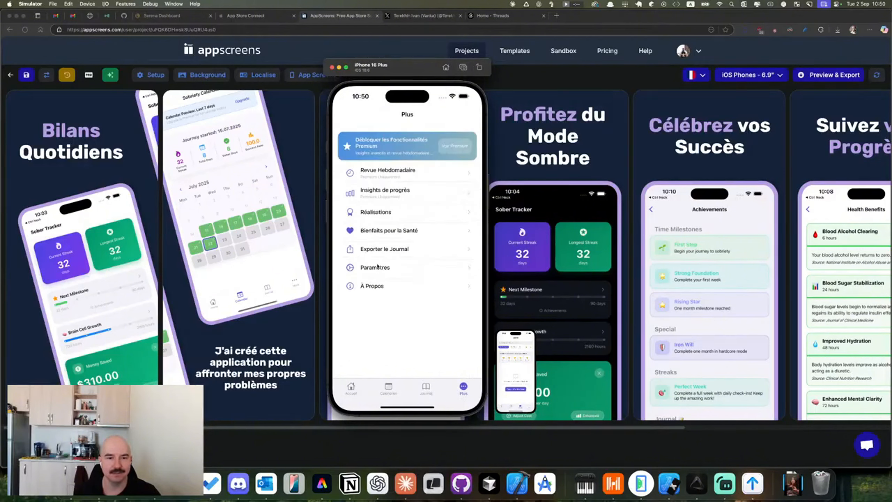
left_click(379, 268)
scroll(374, 346, "down", 3)
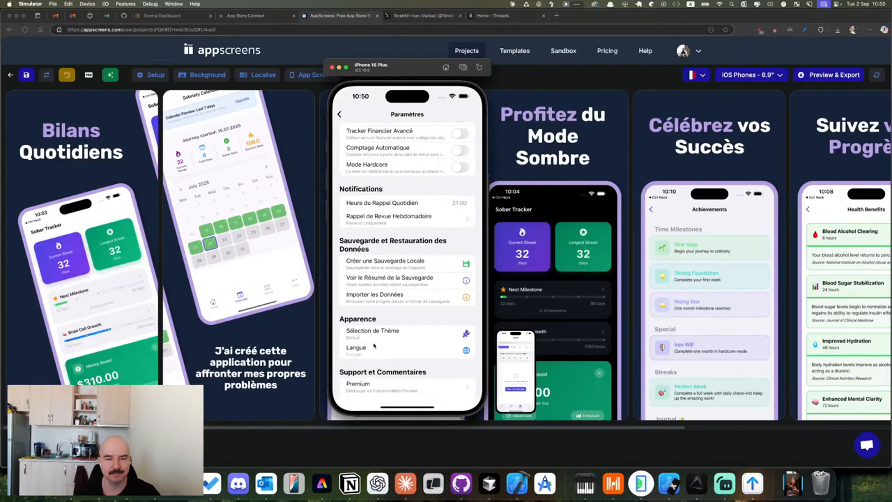
left_click(378, 334)
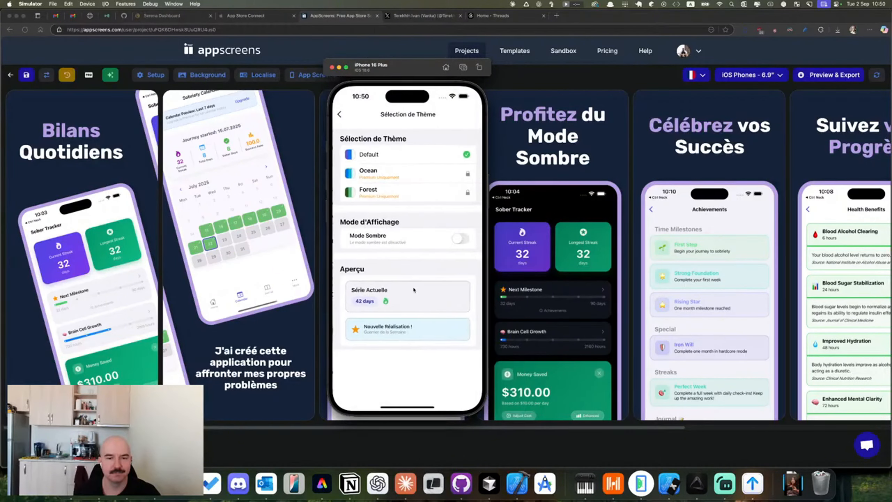
left_click(458, 238)
left_click(339, 115)
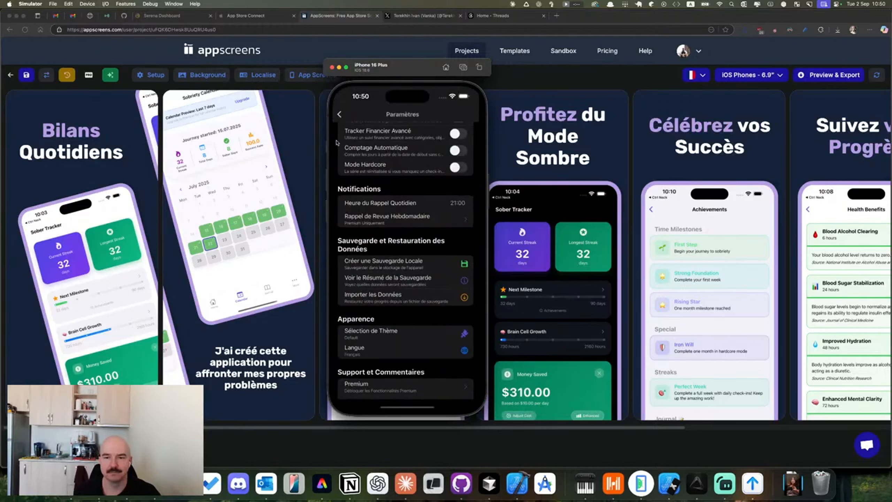
- Return to the app's home screen and capture a screenshot of it in dark mode
scroll(417, 278, "down", 3)
scroll(417, 277, "up", 5)
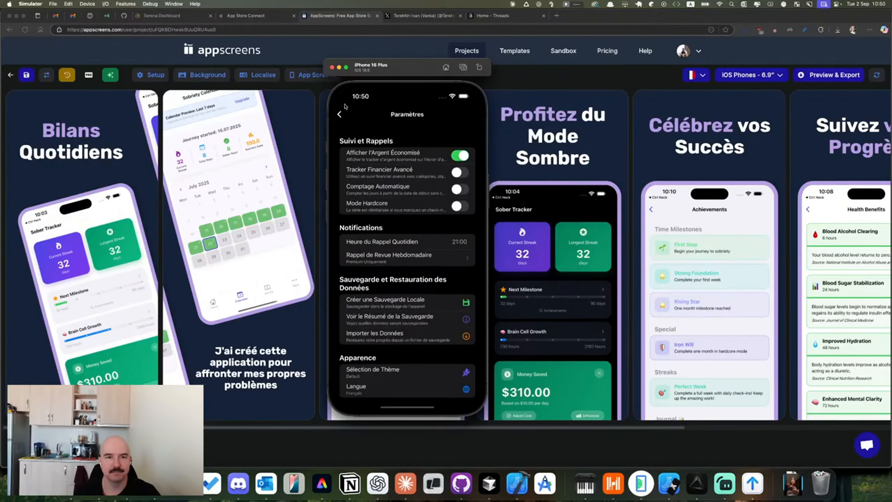
left_click(340, 115)
left_click(351, 388)
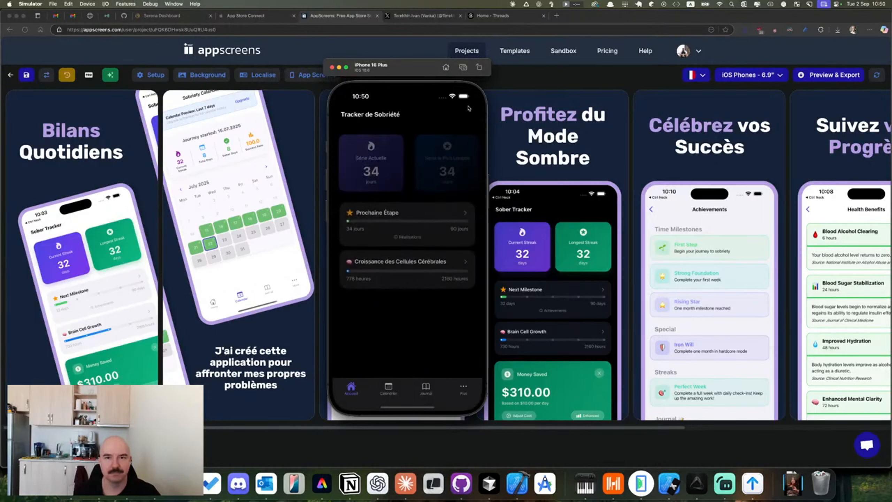
left_click(464, 68)
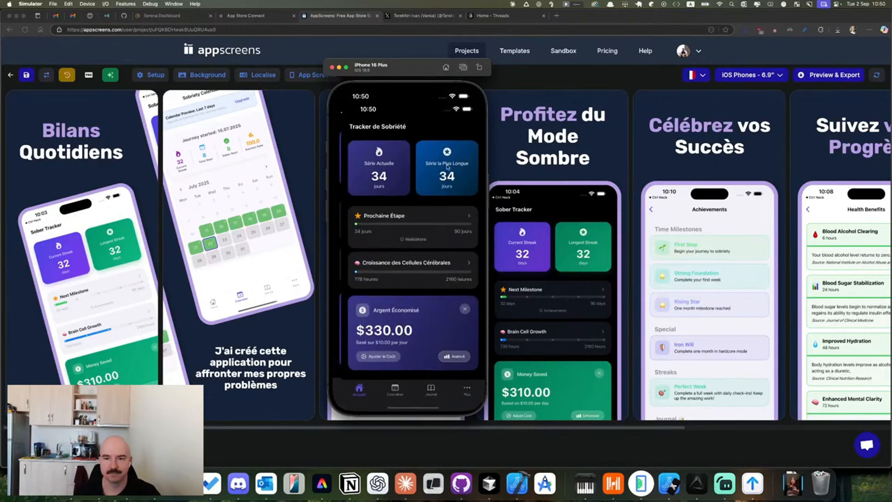
- Turn off dark mode in the theme selection settings and return to the Plus screen
left_click(460, 382)
left_click(380, 274)
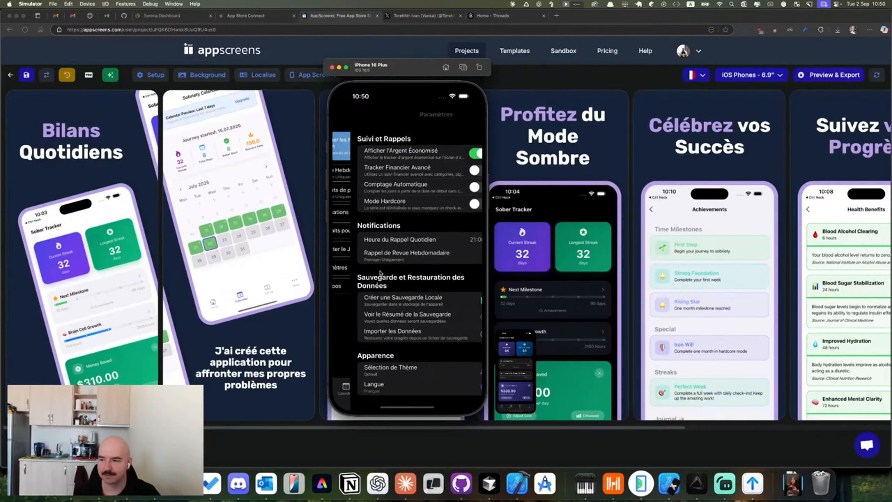
scroll(389, 337, "down", 3)
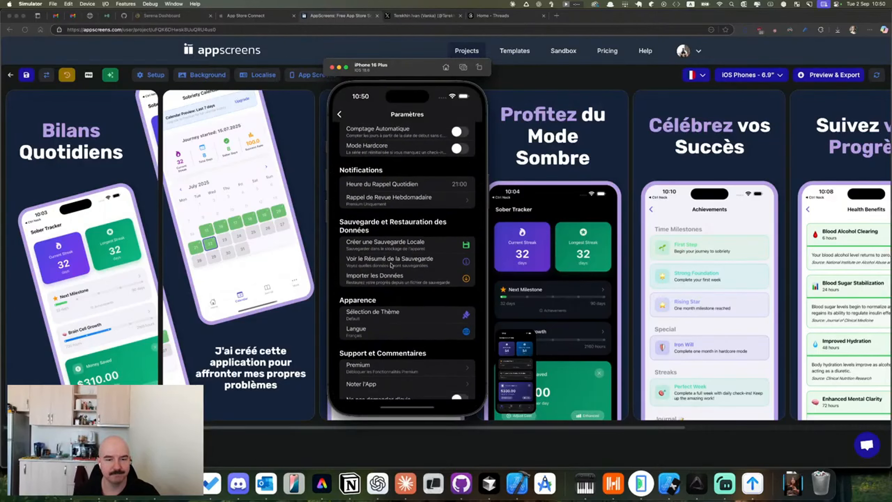
left_click(369, 331)
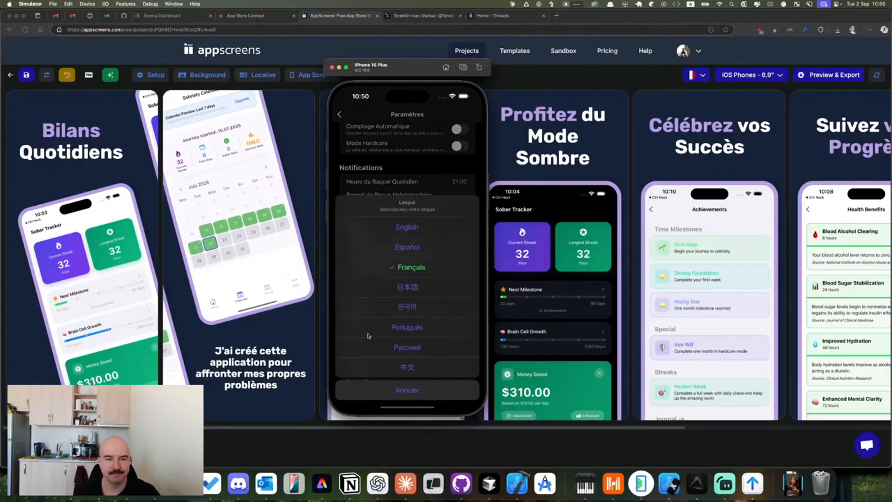
left_click(418, 192)
left_click(370, 310)
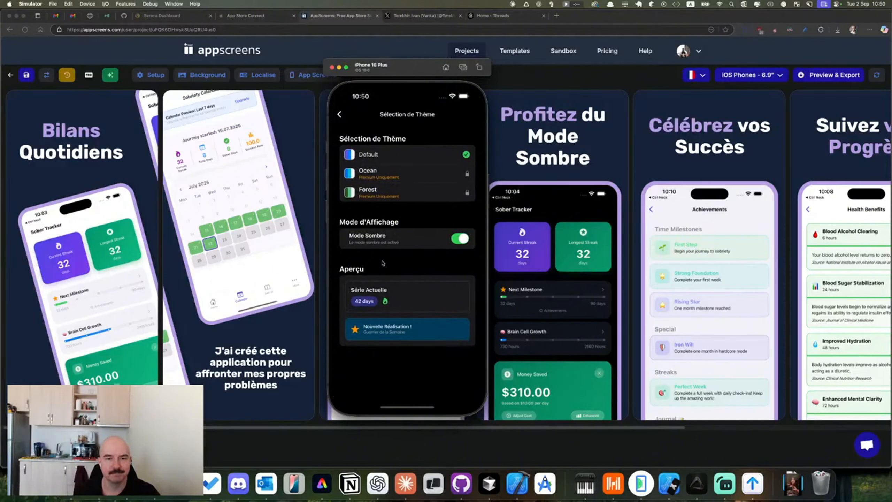
left_click(460, 239)
left_click(340, 115)
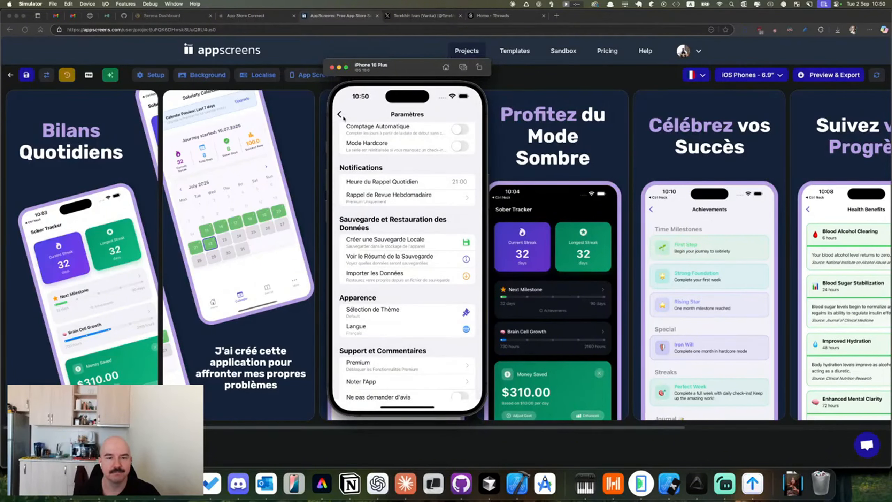
left_click(340, 115)
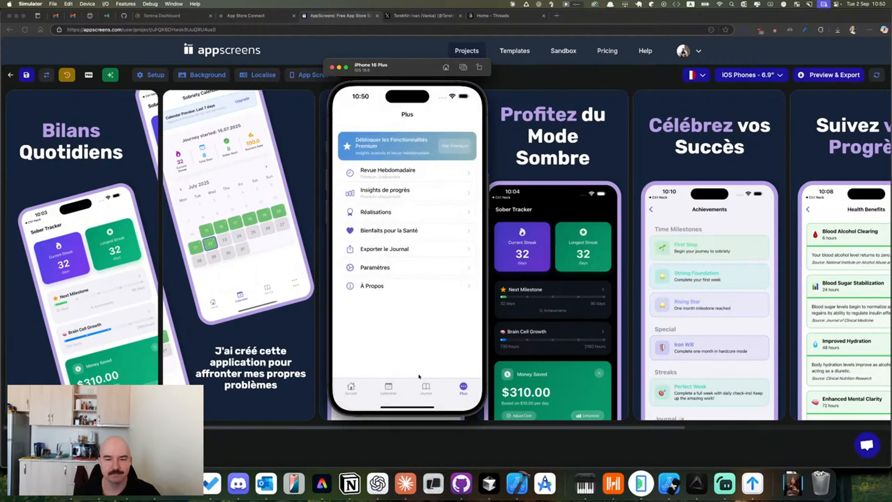
- Capture simulator screenshots of the Réalisations and Bienfaits pour la Santé screens
left_click(385, 218)
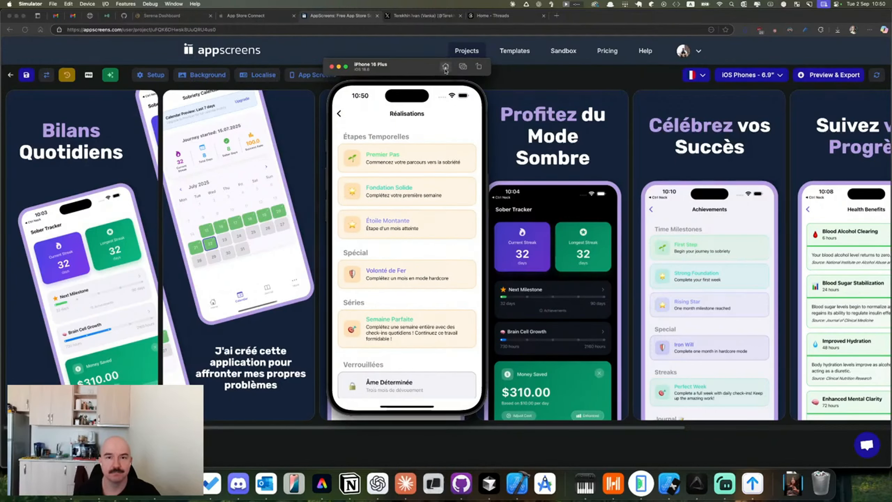
left_click(463, 67)
left_click(340, 112)
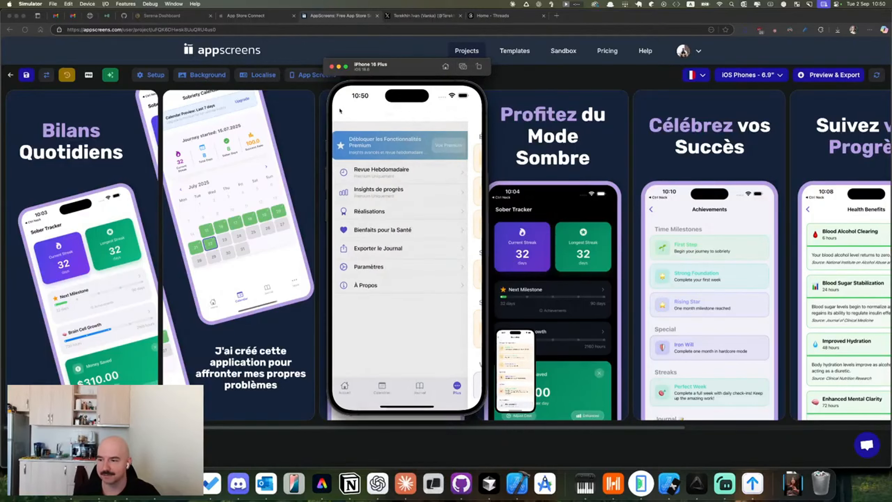
left_click(387, 232)
left_click(463, 67)
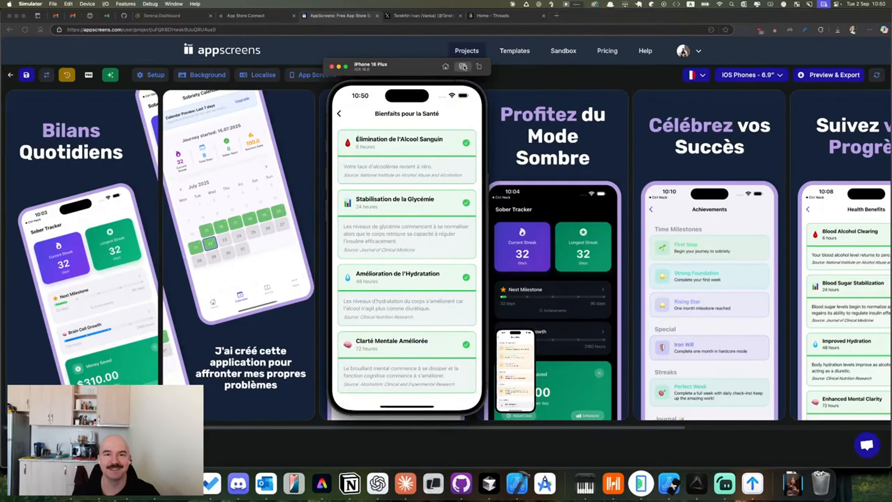
left_click(347, 119)
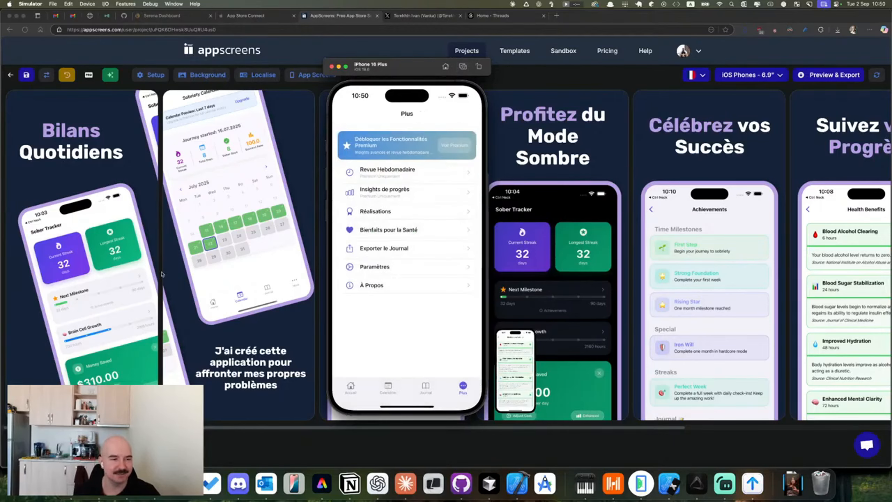
- In AppScreens, upload the light French home screenshot from the desktop as Screen 1's Layer 1 (bottom) global screenshot
left_click(94, 284)
left_click(93, 284)
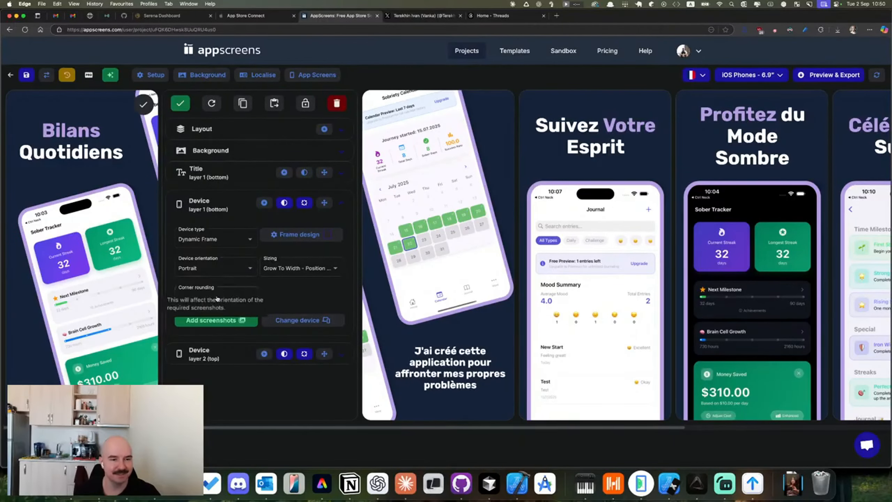
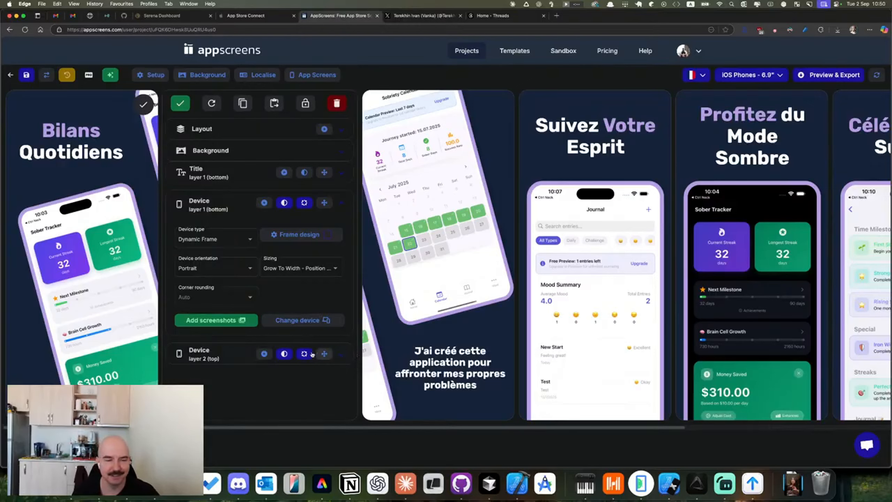
left_click(216, 320)
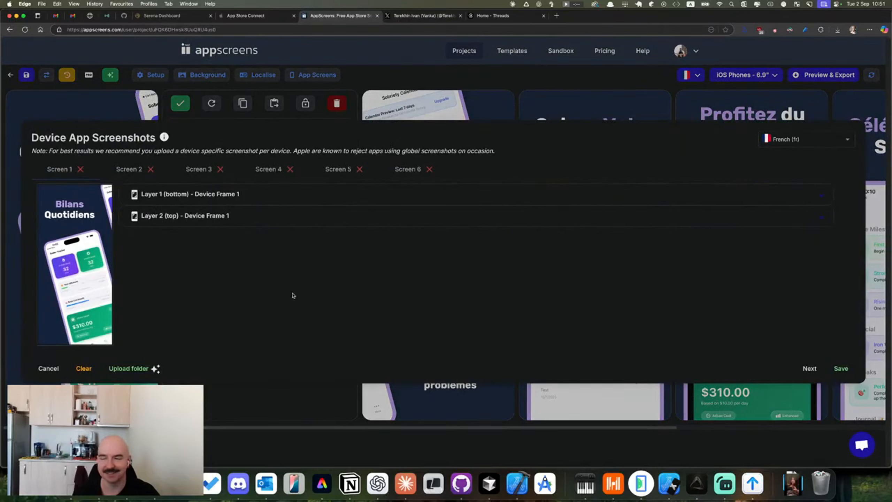
left_click(178, 195)
left_click(193, 206)
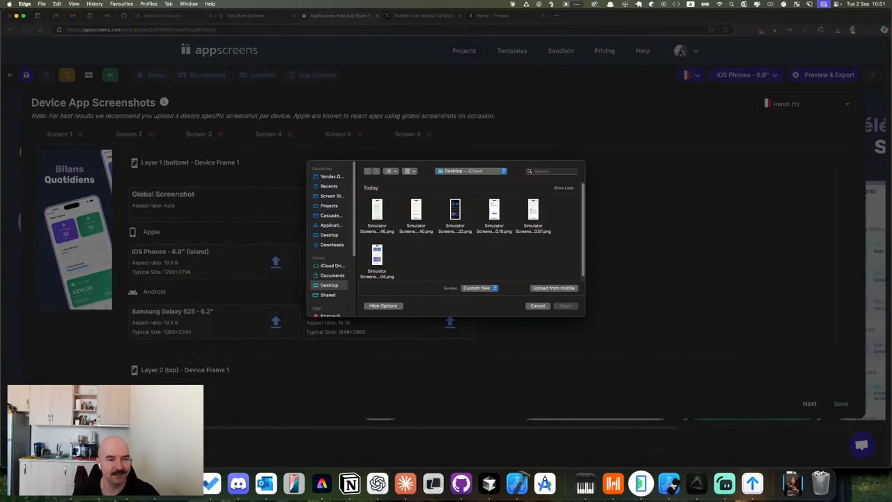
key("F11")
key("F11")
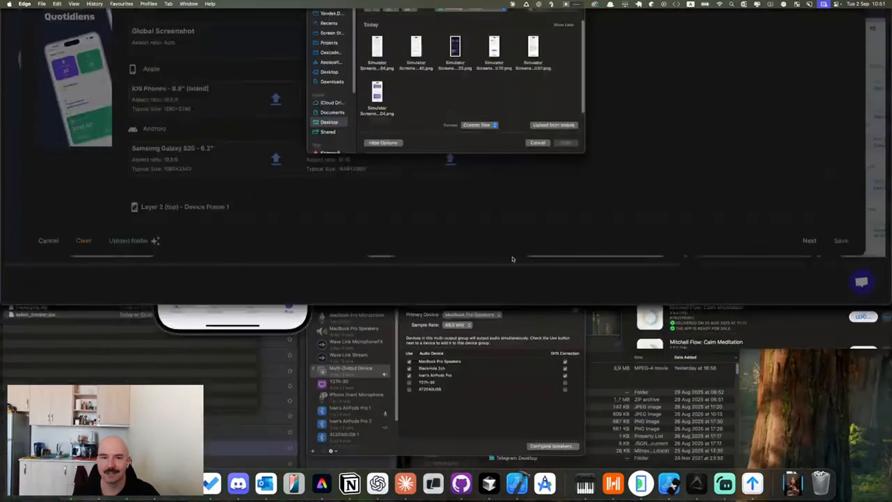
left_click(376, 217)
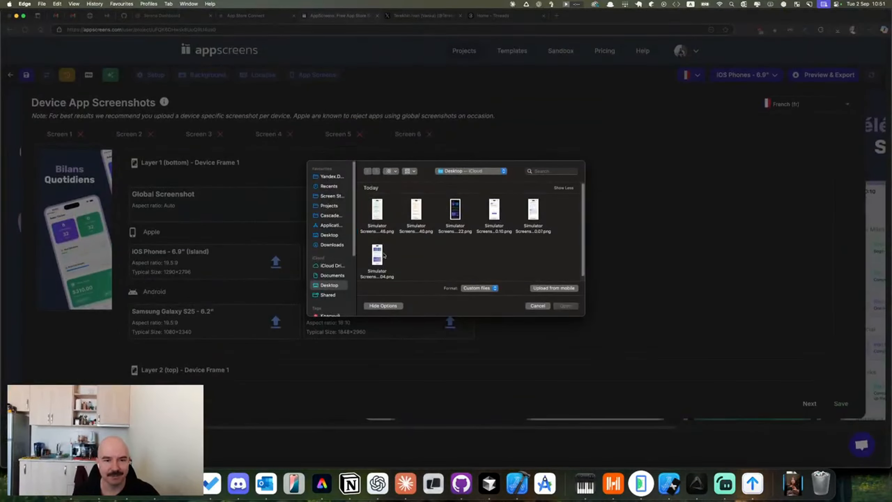
double_click(385, 253)
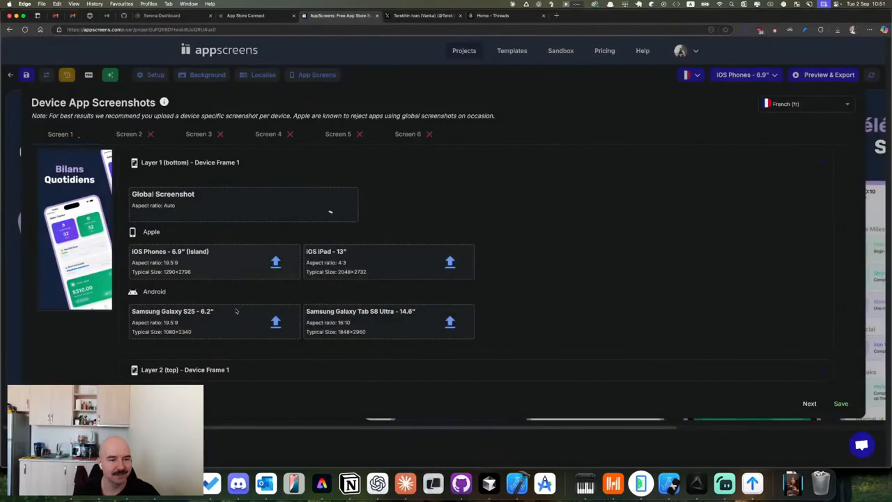
- Upload the same light French home screenshot as the global screenshot for Screen 1's Layer 2 (top)
scroll(193, 362, "down", 2)
left_click(191, 365)
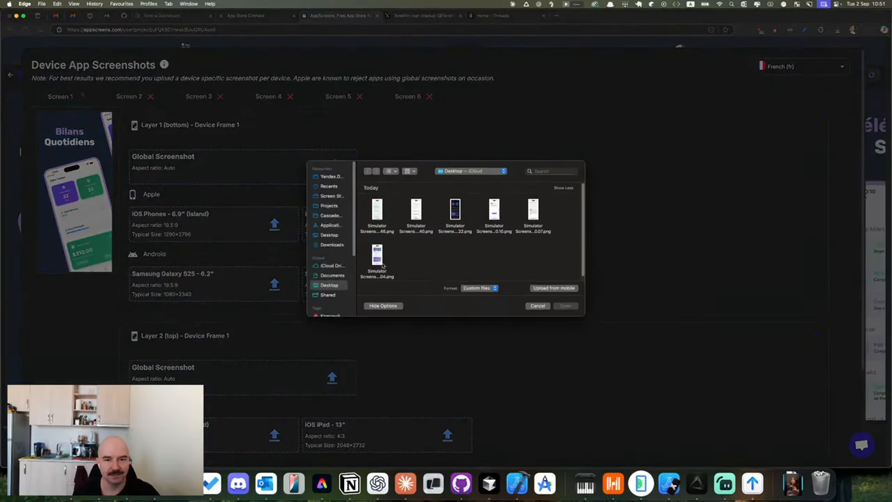
left_click(383, 263)
double_click(383, 263)
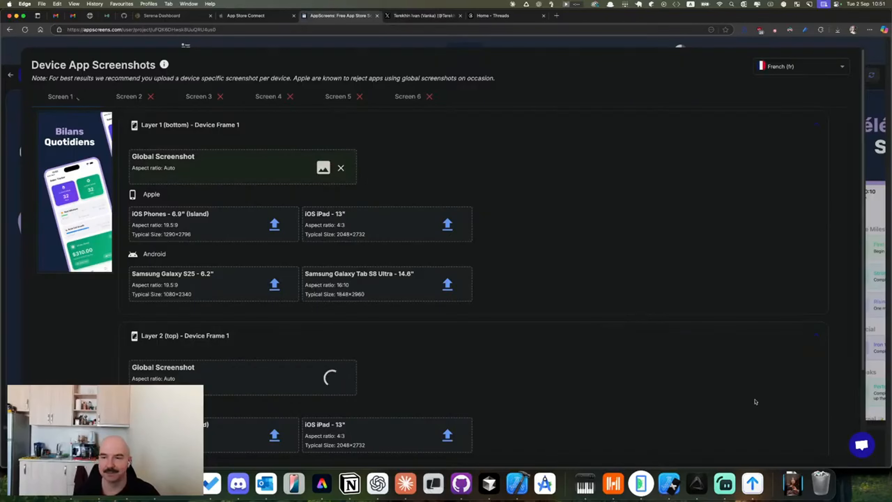
scroll(707, 375, "down", 3)
scroll(707, 375, "up", 3)
scroll(713, 384, "down", 3)
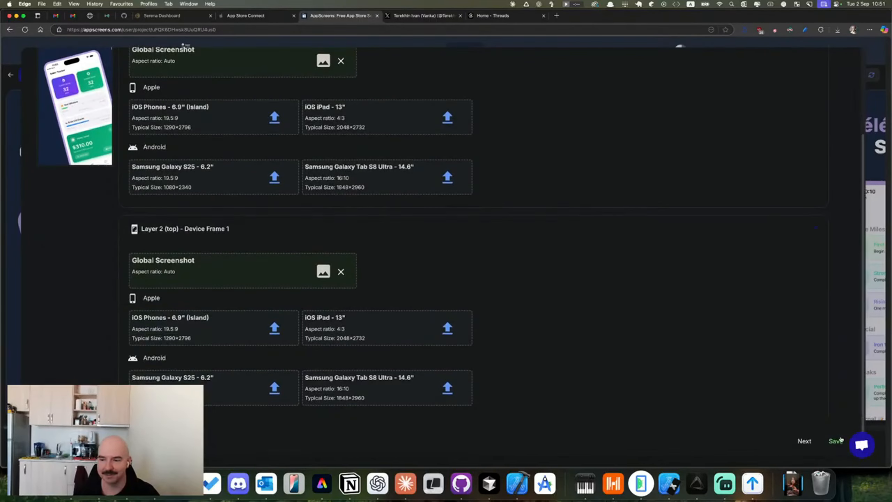
- Save Screen 1's screenshots and upload the French calendar screenshot as Screen 2's Layer 1 (bottom) global screenshot
left_click(840, 440)
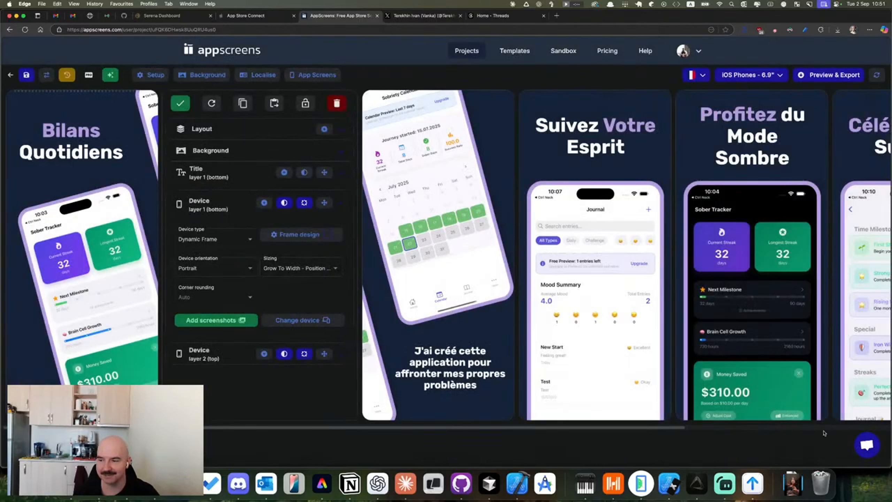
left_click(417, 220)
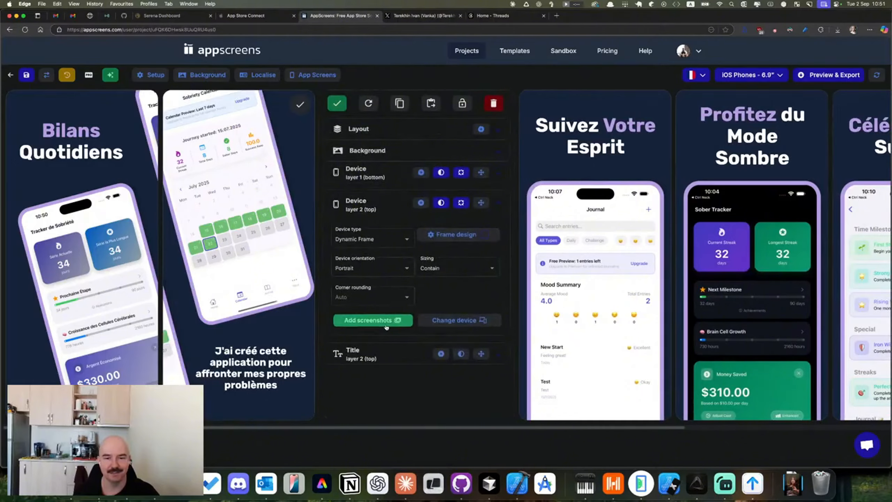
left_click(387, 324)
left_click(242, 194)
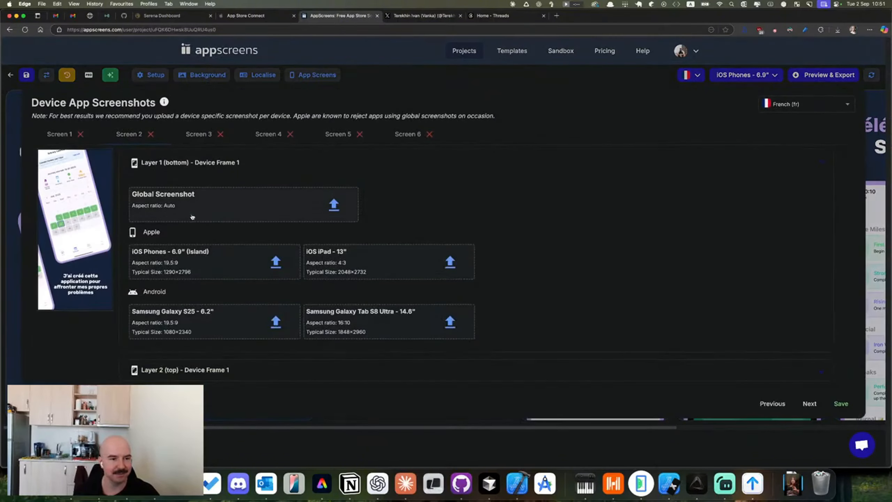
left_click(192, 217)
double_click(538, 219)
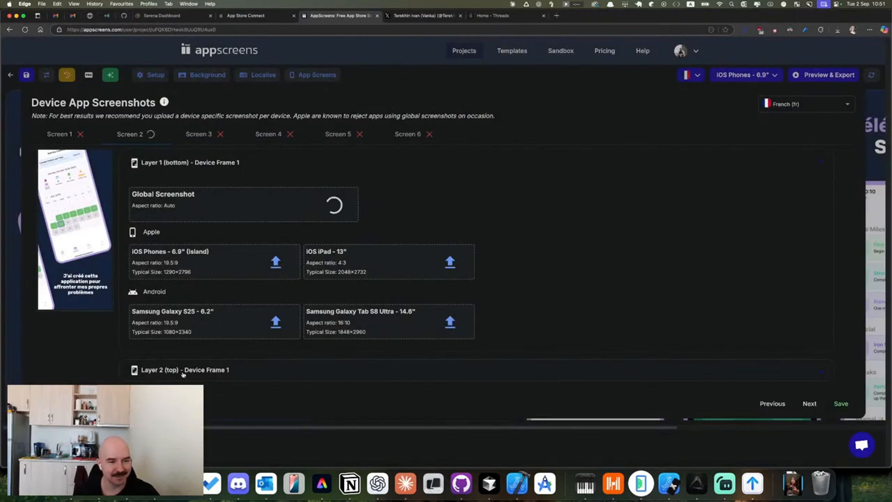
- Upload the same French calendar screenshot as Screen 2's Layer 2 (top) global screenshot and save
left_click(183, 370)
left_click(191, 381)
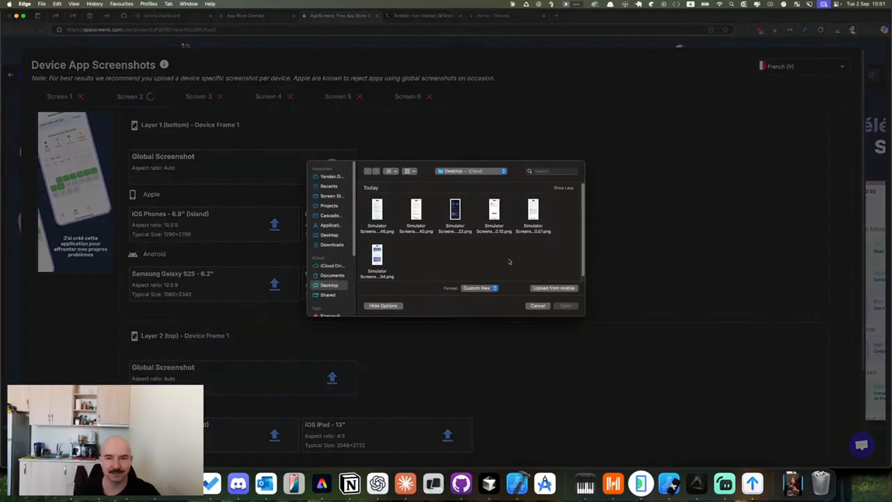
double_click(532, 212)
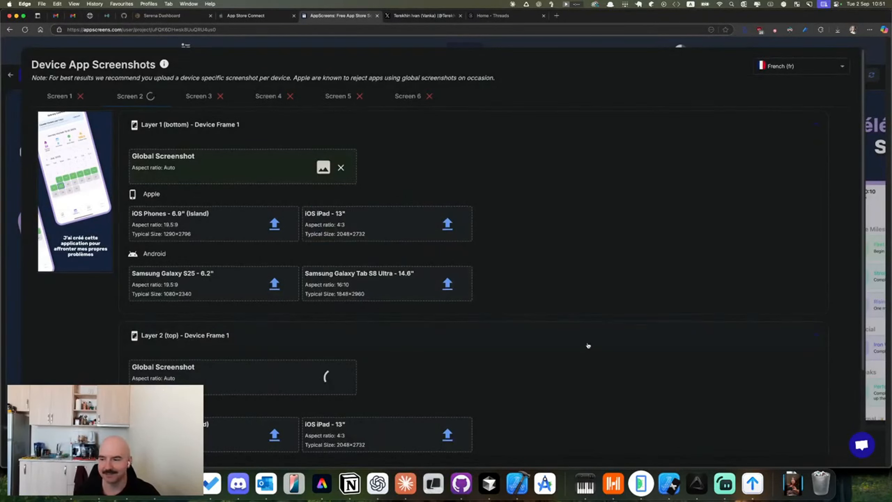
scroll(581, 345, "down", 1)
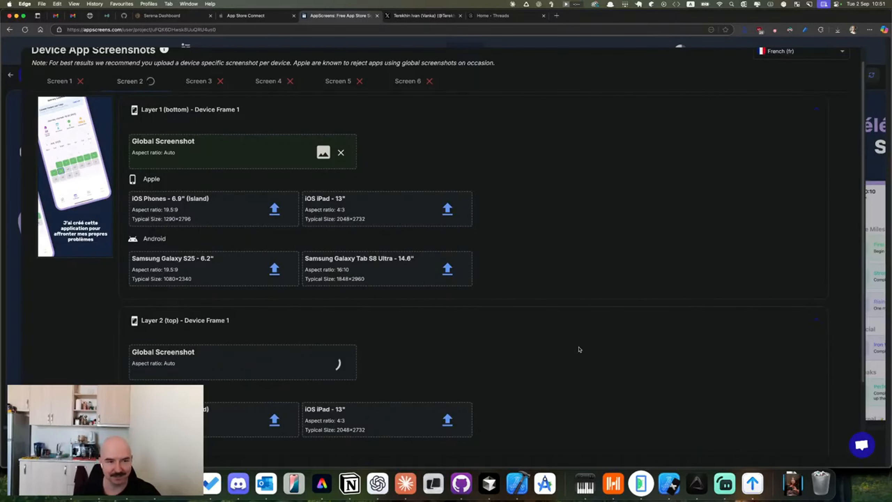
scroll(833, 444, "down", 6)
left_click(836, 442)
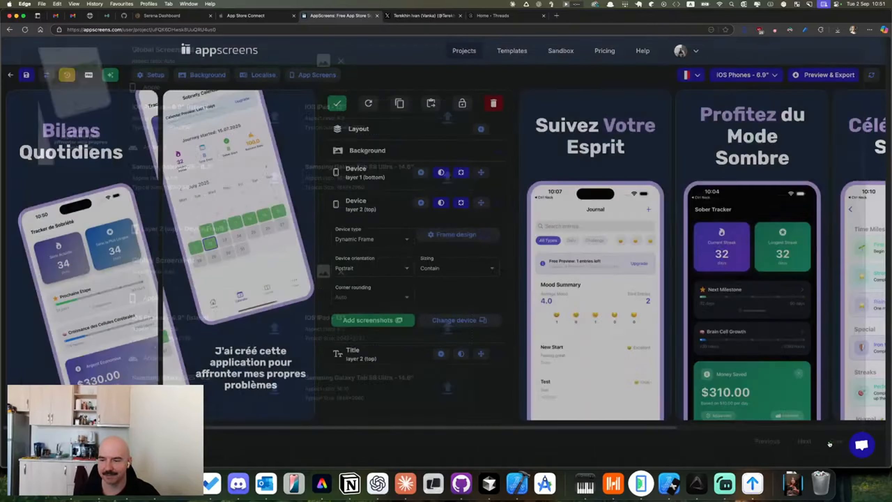
left_click(510, 280)
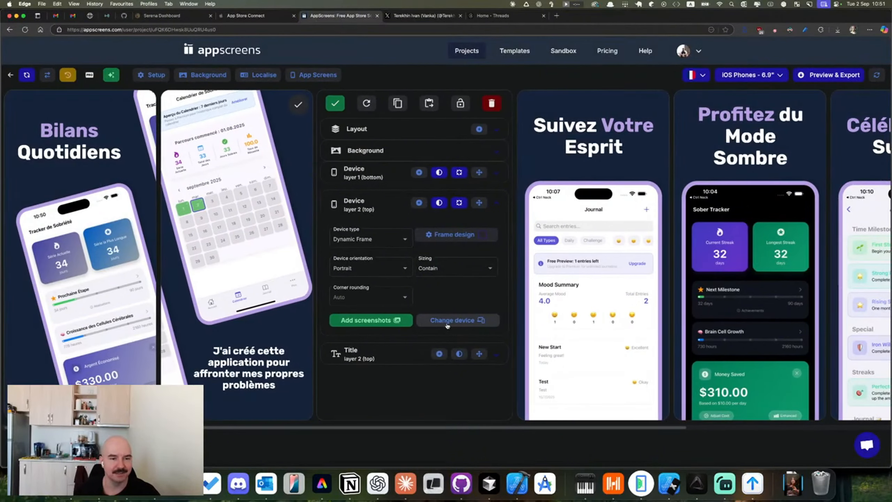
- Upload the French Journal screenshot as the global screenshot for Screen 3, "Suivez Votre Esprit", and save
scroll(448, 327, "right", 1)
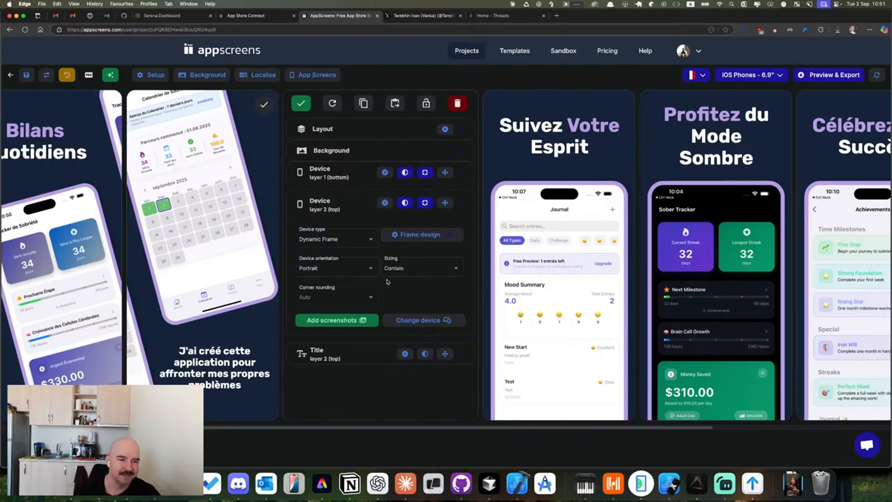
scroll(387, 282, "right", 1)
scroll(388, 282, "right", 10)
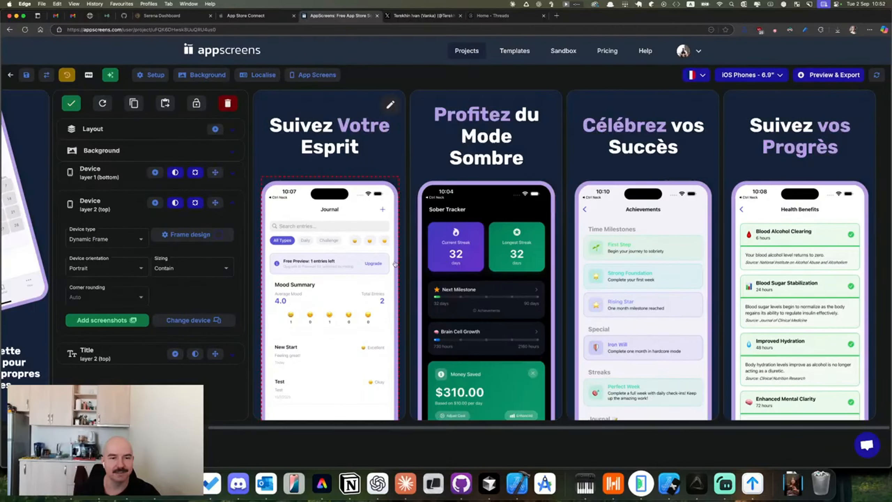
left_click(337, 274)
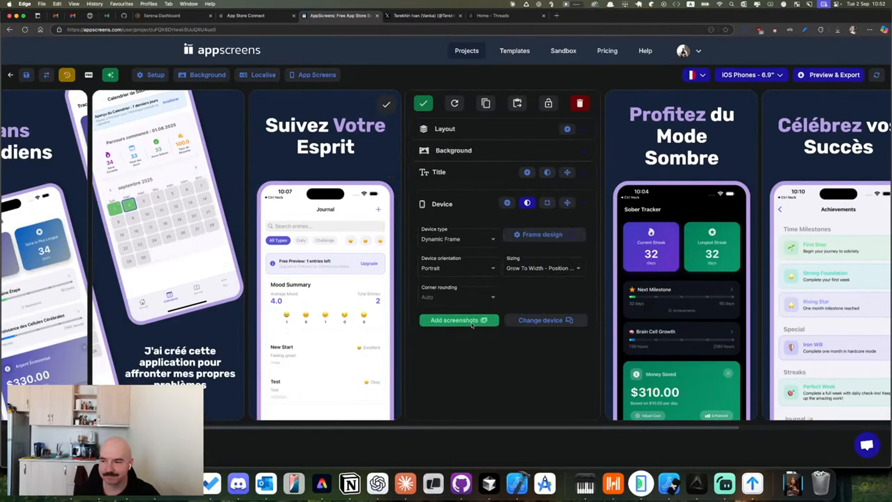
left_click(473, 327)
left_click(282, 223)
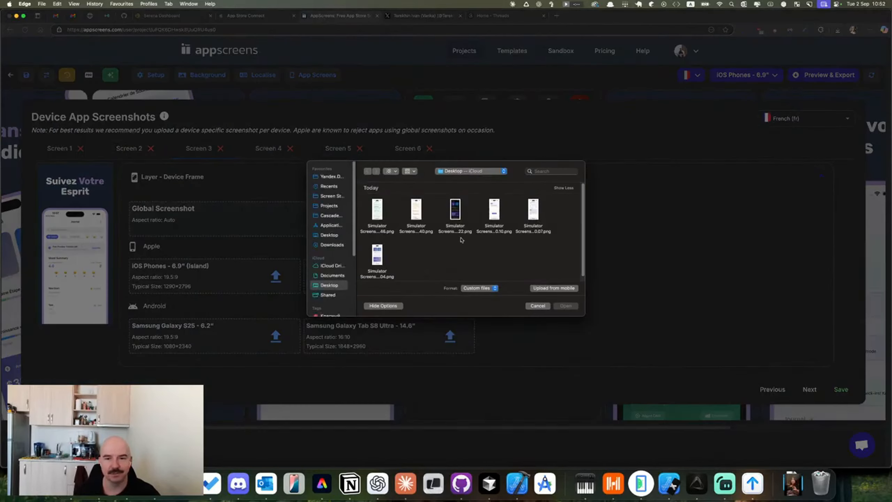
double_click(494, 211)
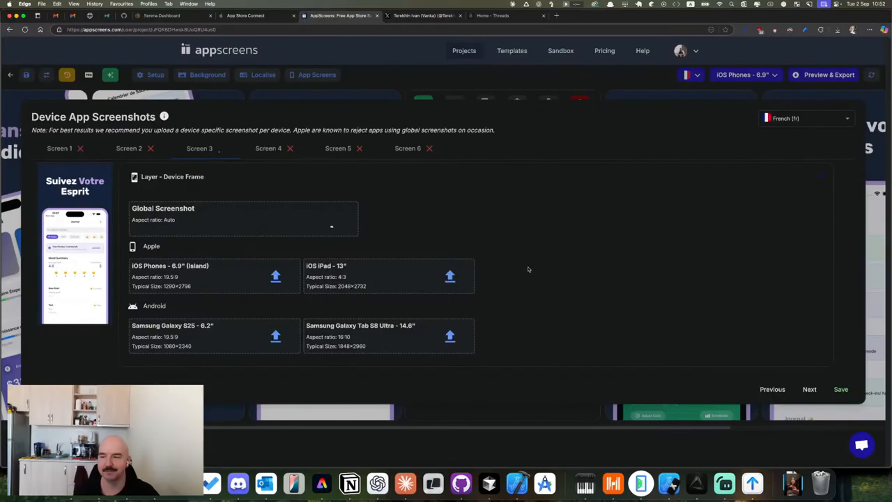
left_click(830, 389)
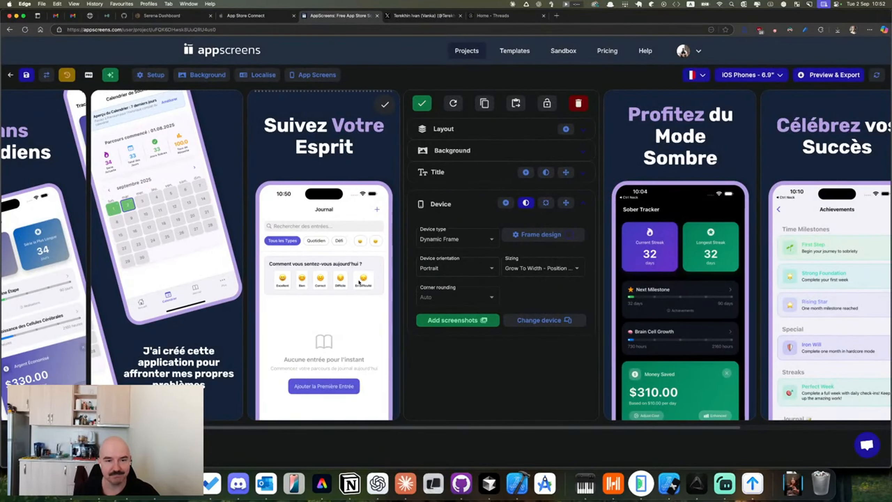
- Upload the dark French home screenshot as the global screenshot for Screen 4, "Profitez du Mode Sombre", and save
scroll(360, 283, "right", 5)
left_click(465, 257)
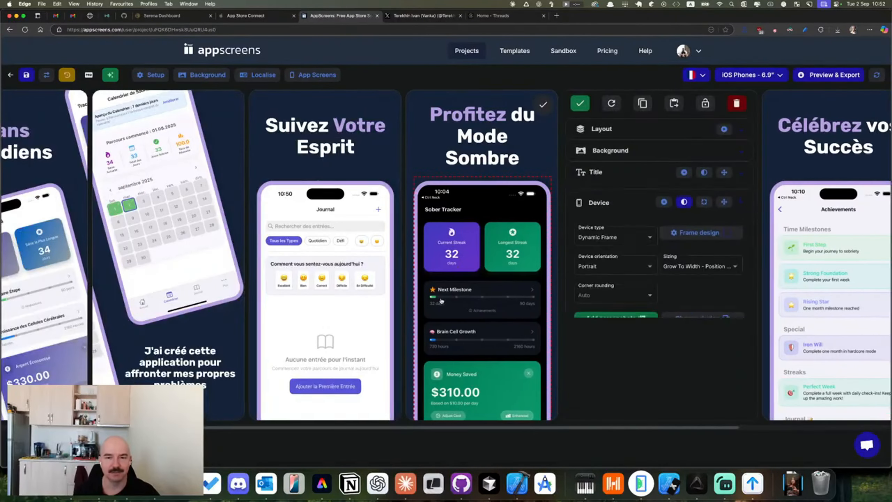
left_click(615, 323)
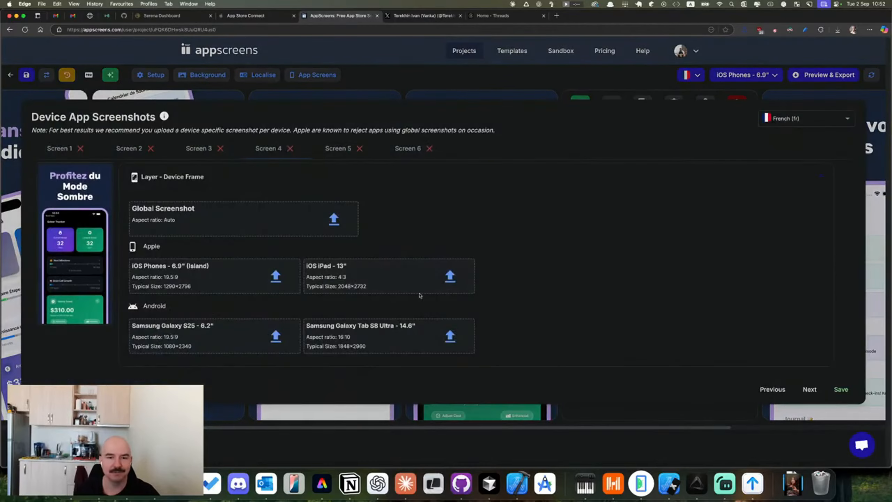
left_click(198, 228)
left_click(456, 211)
double_click(460, 212)
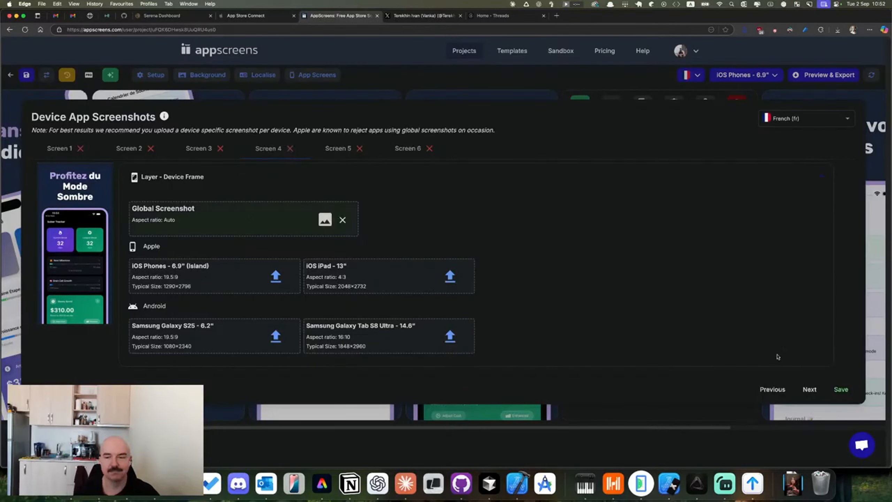
left_click(842, 390)
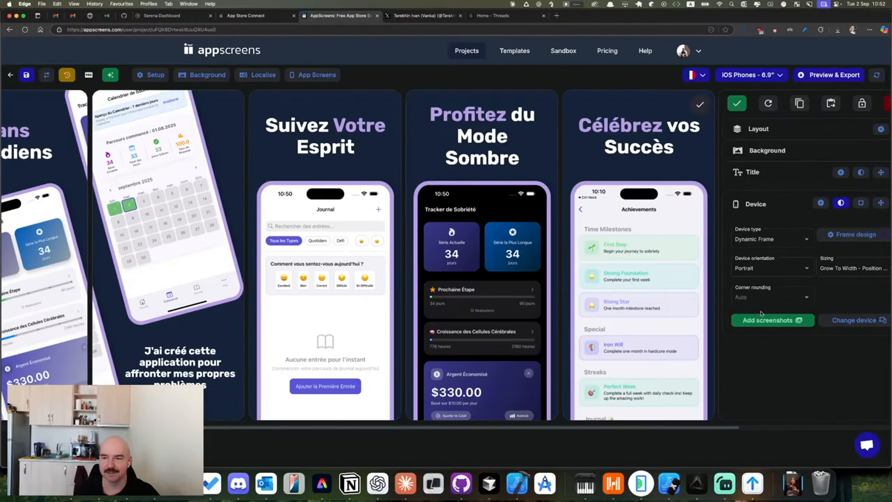
- Upload the Réalisations screenshot as the global screenshot for Screen 5, "Célébrez vos Succès", and save
left_click(762, 319)
left_click(307, 208)
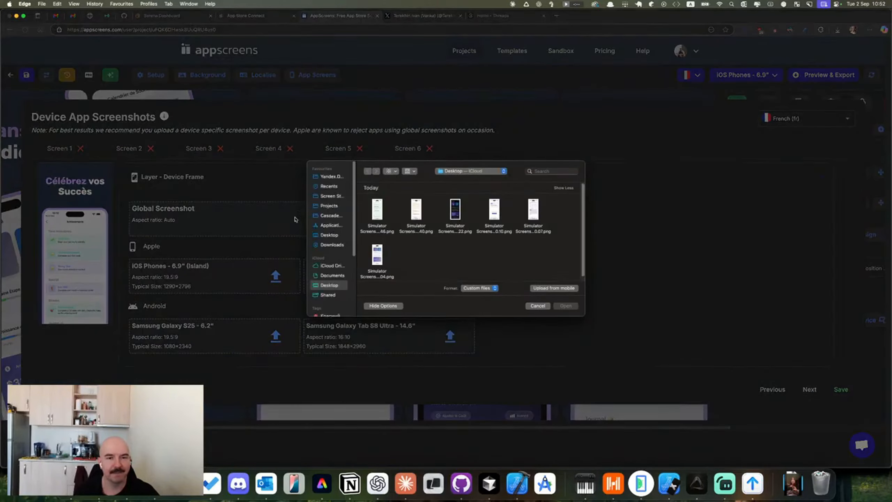
double_click(415, 213)
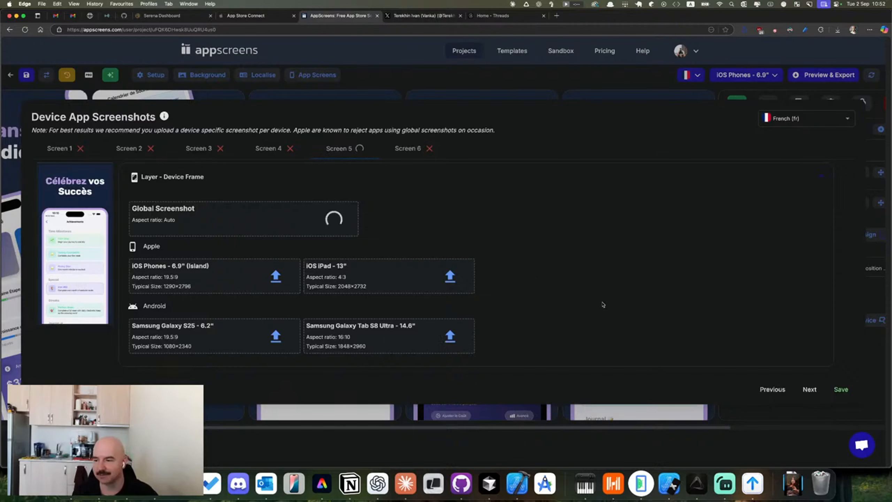
left_click(841, 389)
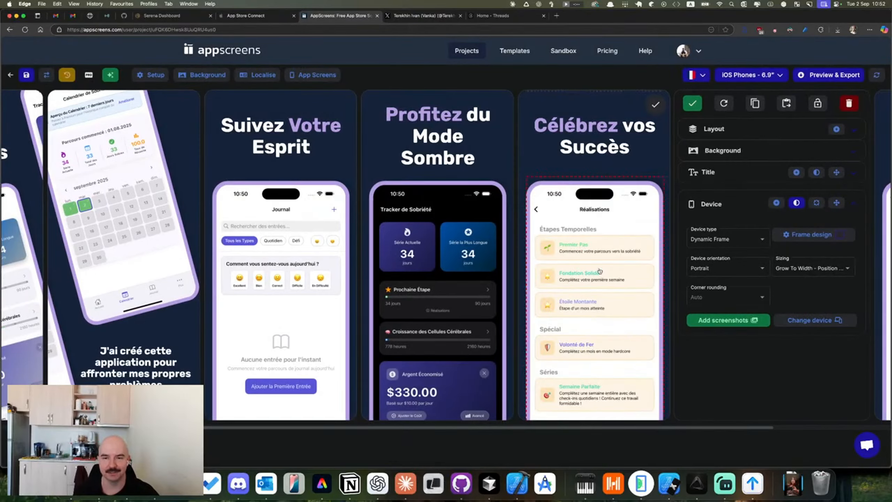
- Upload the Bienfaits pour la Santé screenshot as the global screenshot for Screen 6, "Suivez vos Progrès", and save
scroll(598, 271, "right", 4)
left_click(773, 288)
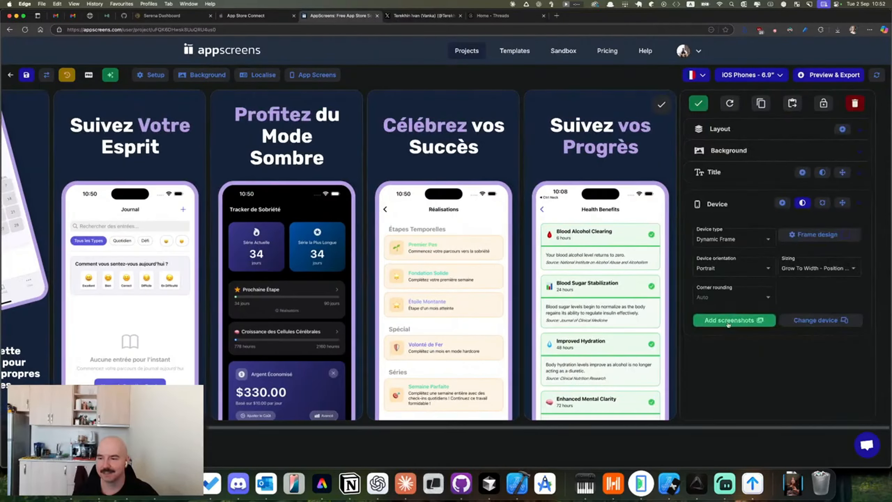
left_click(730, 321)
left_click(250, 218)
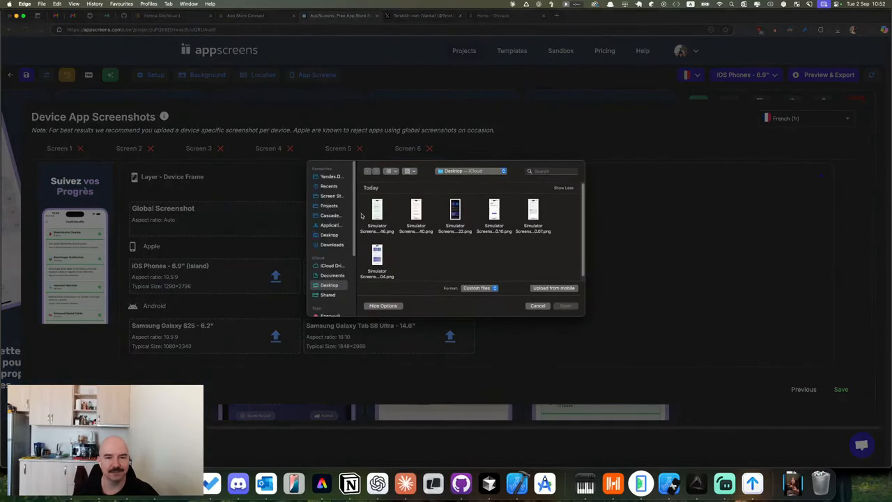
left_click(378, 218)
left_click(564, 306)
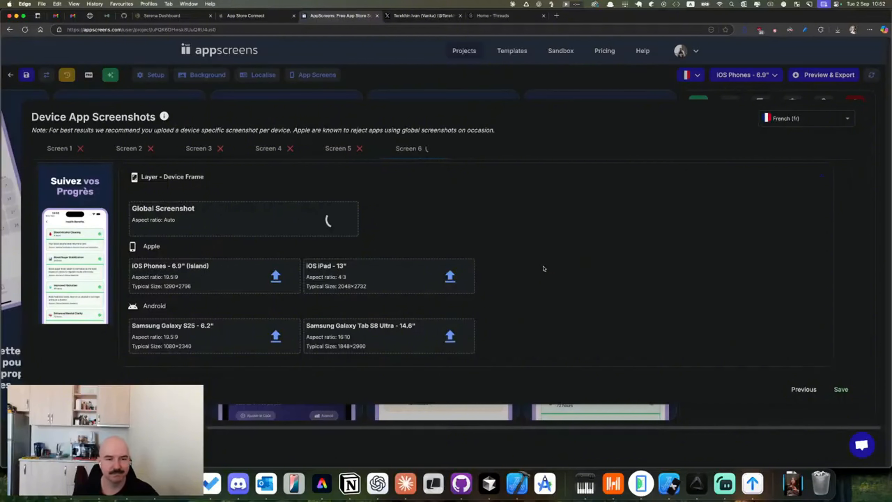
left_click(849, 390)
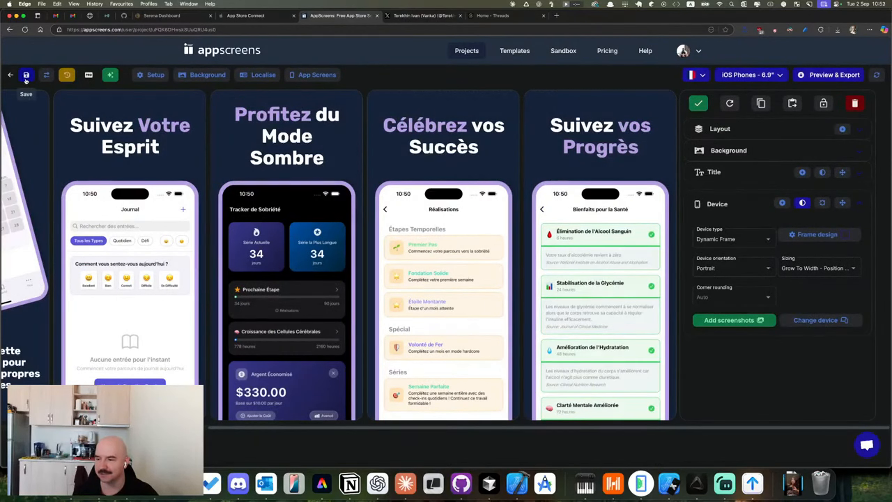
- Save the project and look over the complete set of French screens
left_click(26, 80)
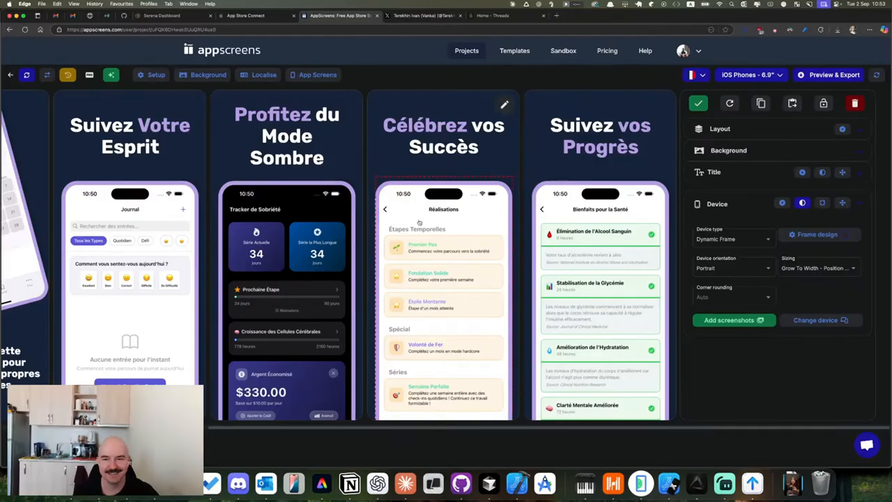
scroll(591, 229, "right", 7)
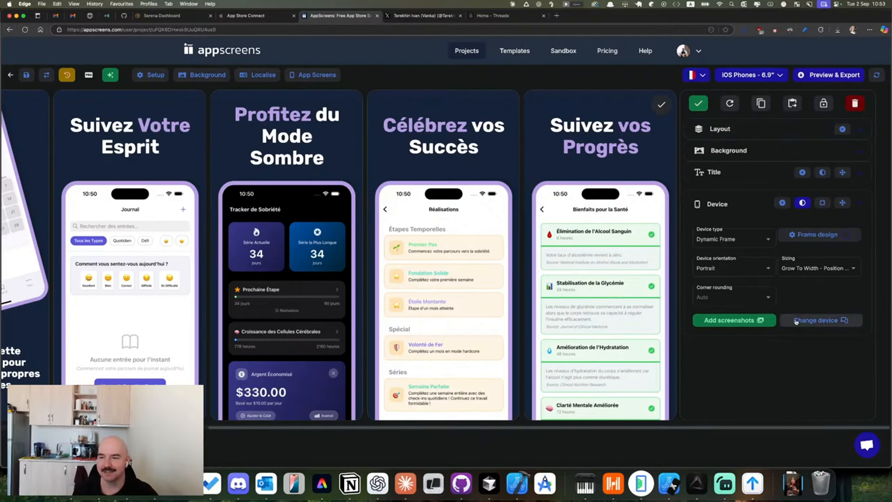
scroll(716, 260, "left", 6)
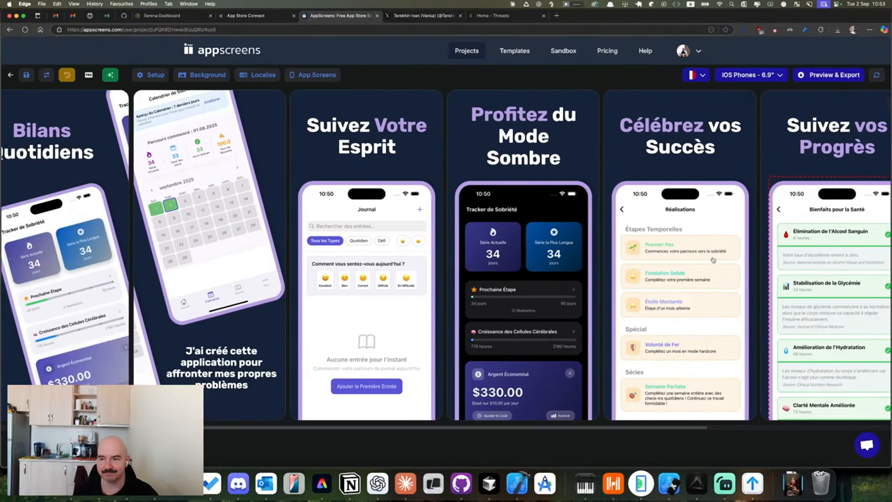
scroll(715, 260, "right", 6)
left_click(695, 75)
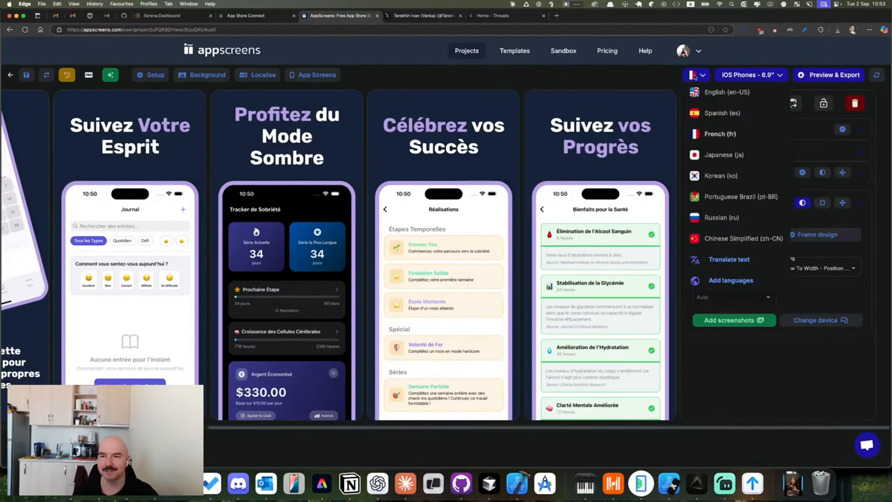
left_click(695, 75)
- Set up a zip export of the screenshots for iOS Phones - 6.9" only, excluding both Android sizes and the iPad
left_click(832, 75)
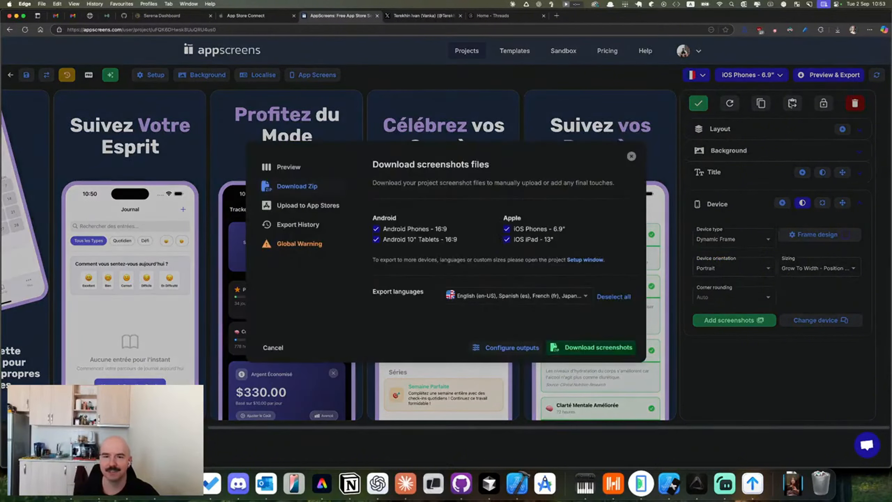
left_click(398, 240)
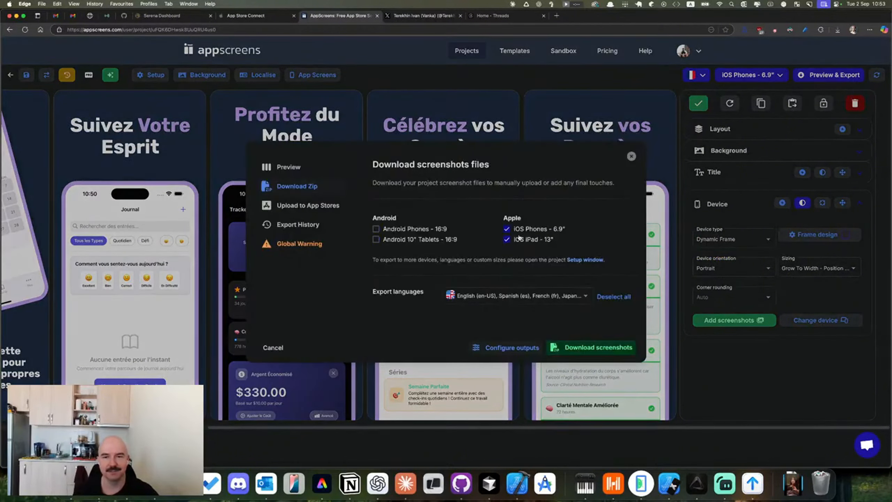
- Exclude English, Spanish, Japanese, Korean and Russian from the export languages and download the screenshots zip, accepting the global screenshots warning
left_click(480, 297)
left_click(451, 296)
left_click(451, 311)
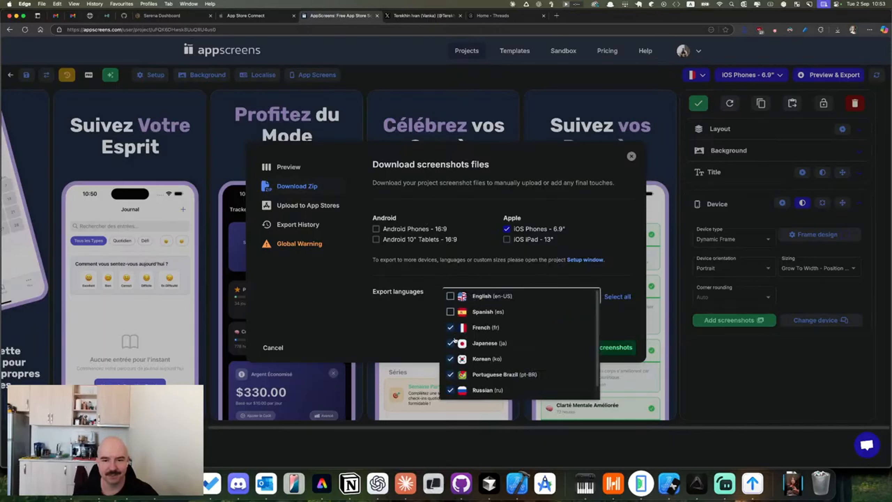
left_click(451, 343)
left_click(450, 359)
left_click(451, 390)
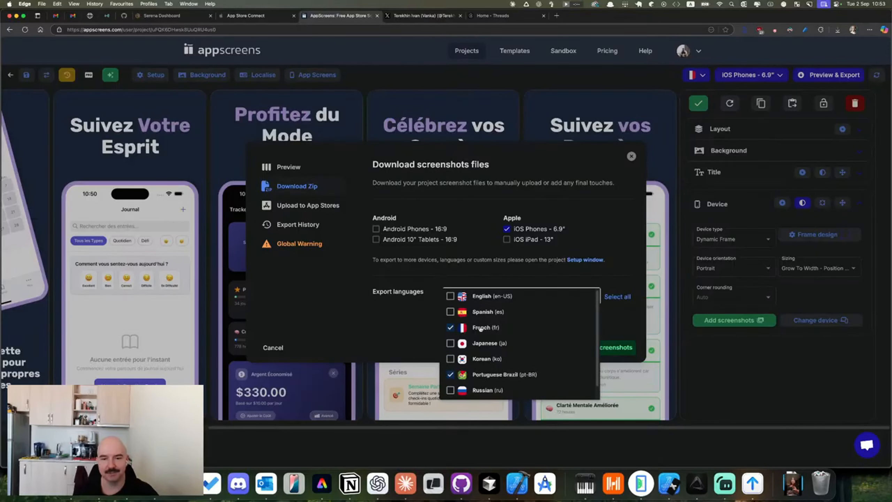
left_click(402, 329)
left_click(585, 348)
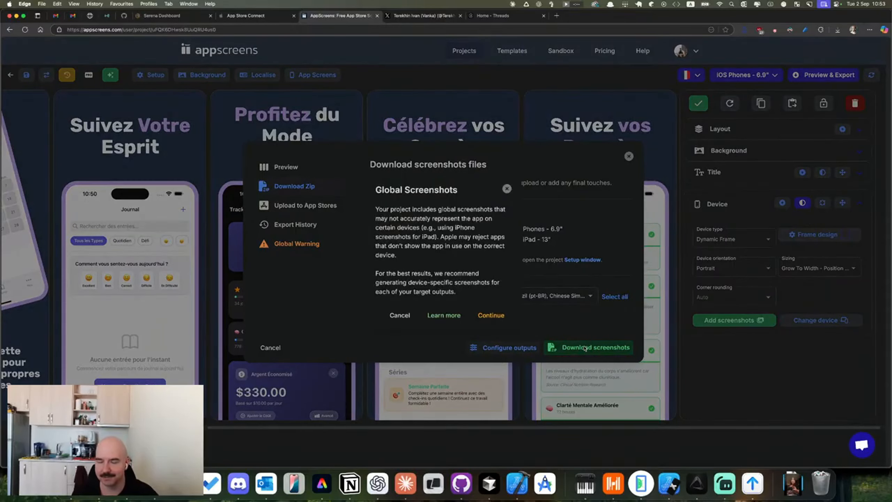
left_click(492, 315)
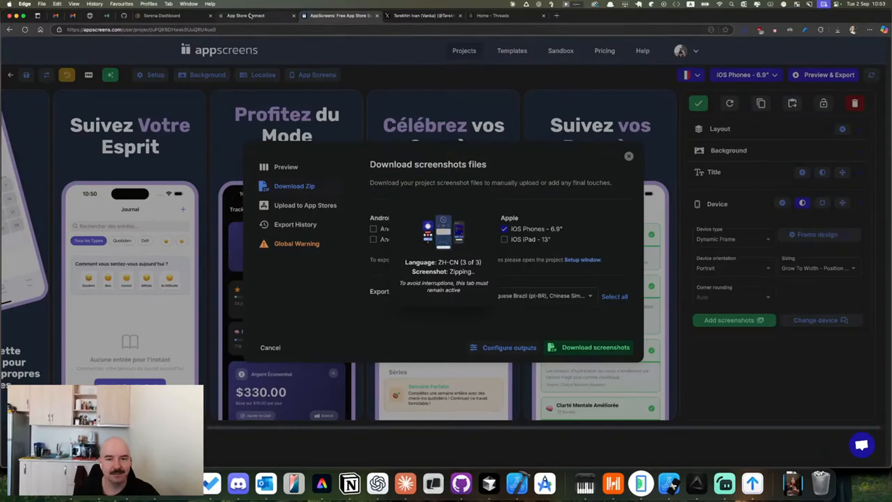
- Ask Claude in the Sober Tracker App Translation chat for the same ASO-focused content in French: app title, subtitle, description and keywords
left_click(406, 483)
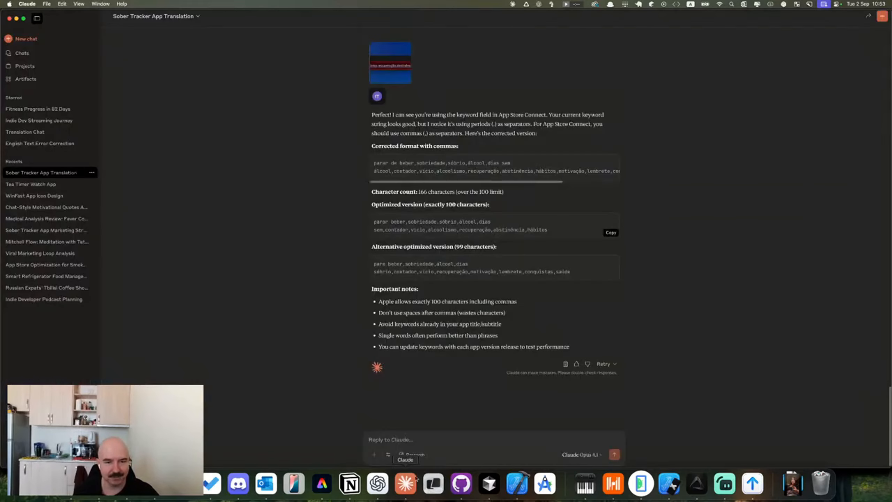
left_click(409, 439)
type("Provide the same stuff but")
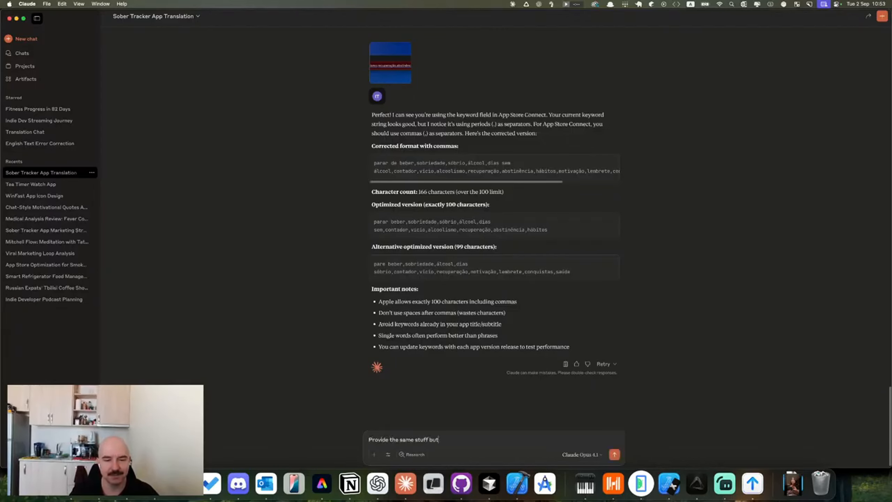
type(" for french")
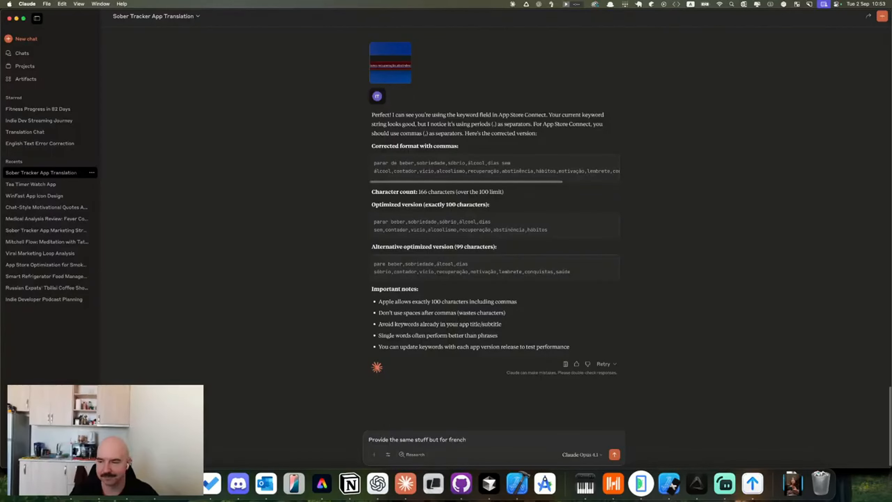
type(" (app ti")
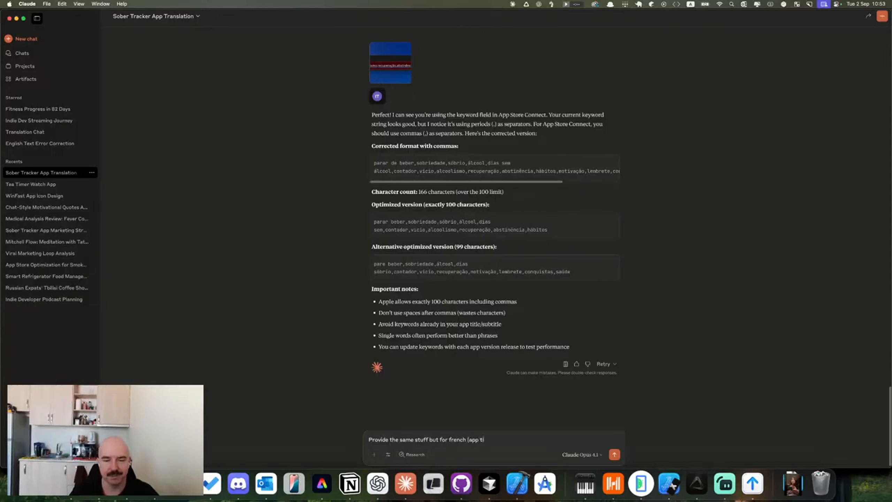
type("tle, subtitle")
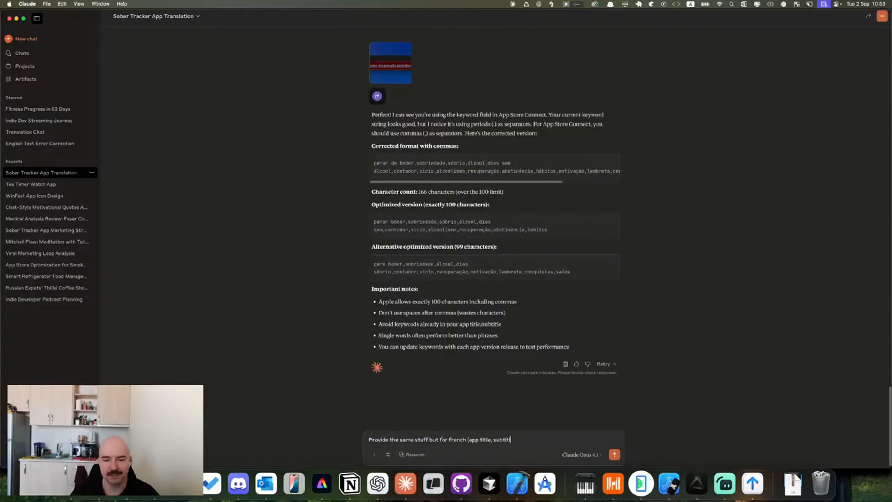
type(", descrip")
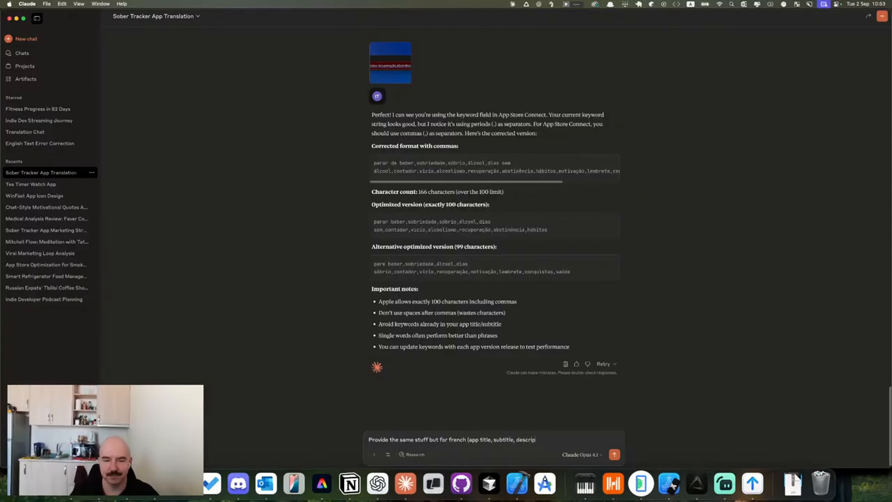
type("tion, key")
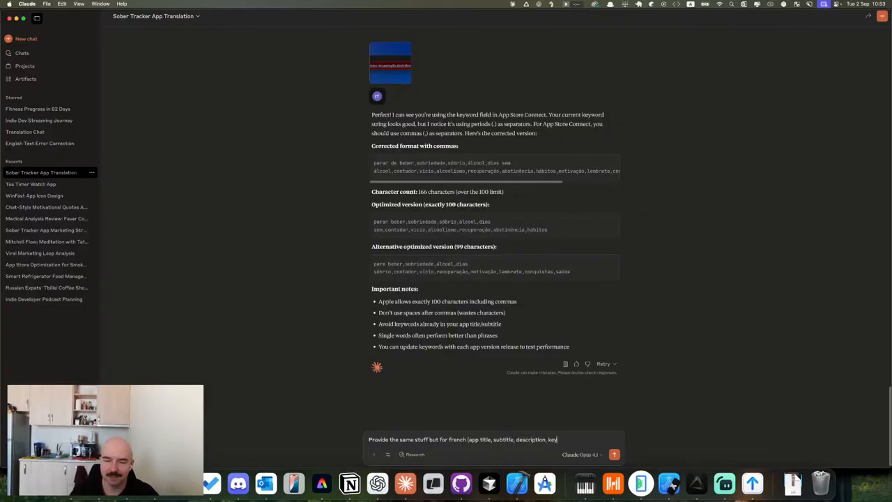
type("words). ASO focused")
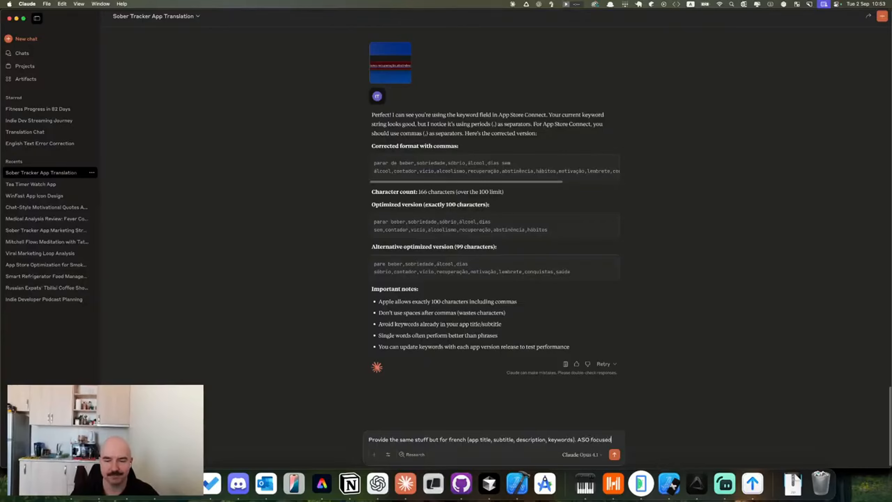
key("Return")
- Return to AppScreens, dismiss the export message, and extract the downloaded AppScreens zip in the Downloads folder
key("super+Tab")
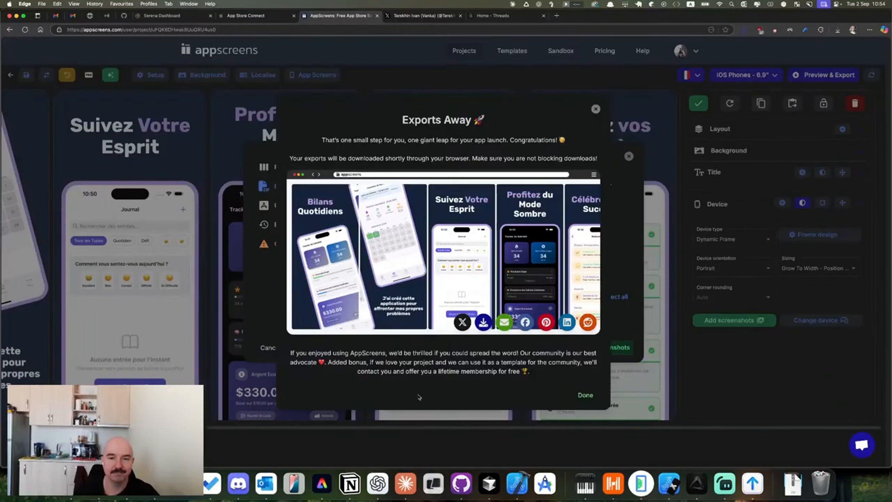
left_click(588, 396)
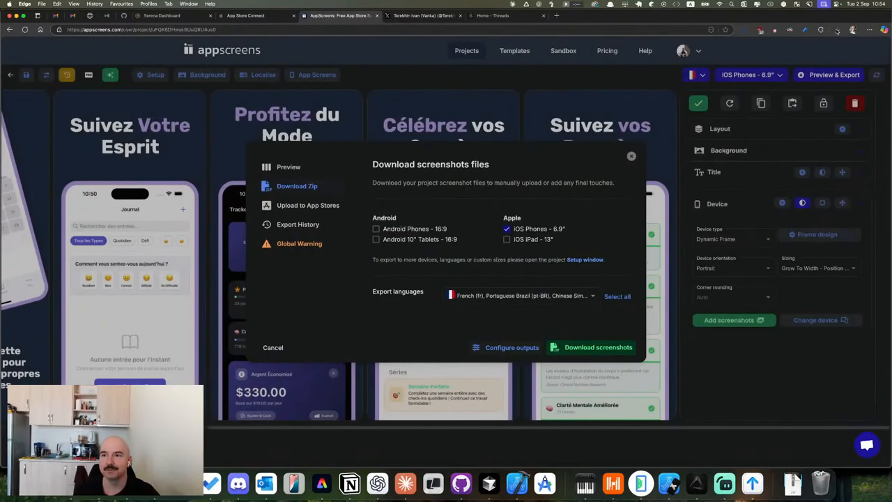
left_click(838, 30)
left_click(825, 59)
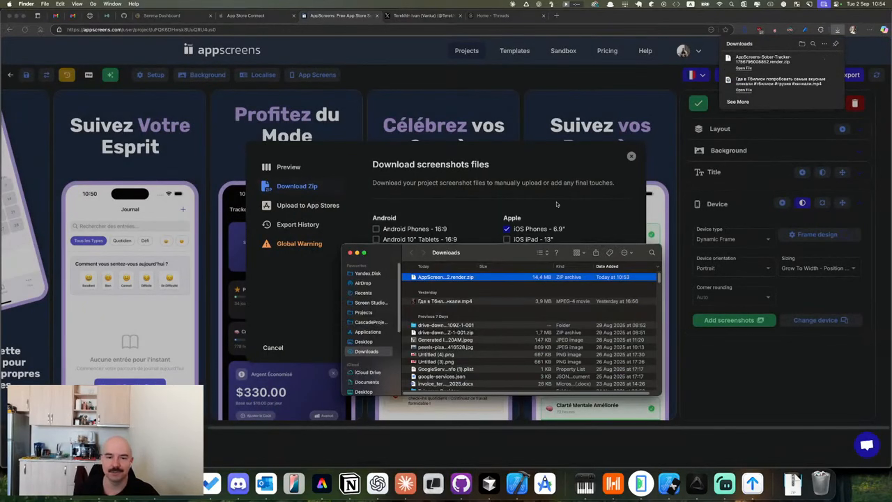
key("super+Down")
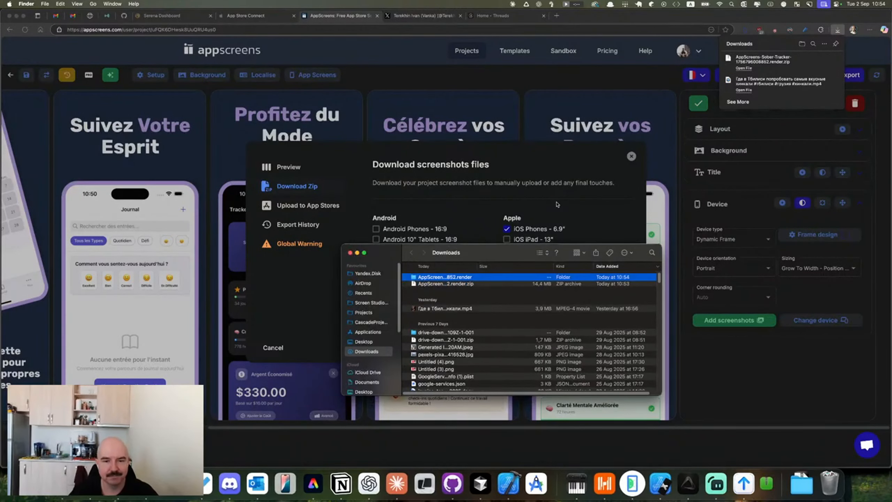
- Open the Portuguese Brazil (pt-BR) iOS Phones 6.9 folder inside the extracted export's apple folder
key("super+Down")
key("Down")
key("super+Down")
key("Down")
key("Down")
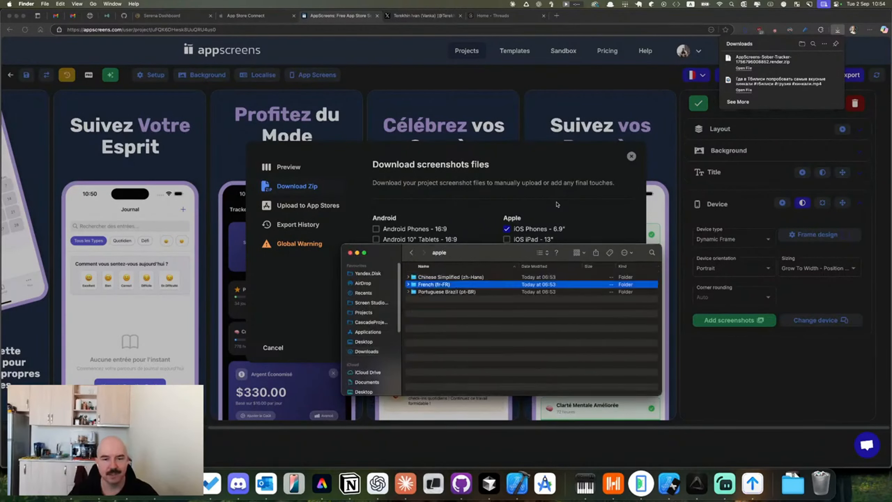
key("Down")
key("super+Down")
key("Down")
key("super+Down")
key("Down")
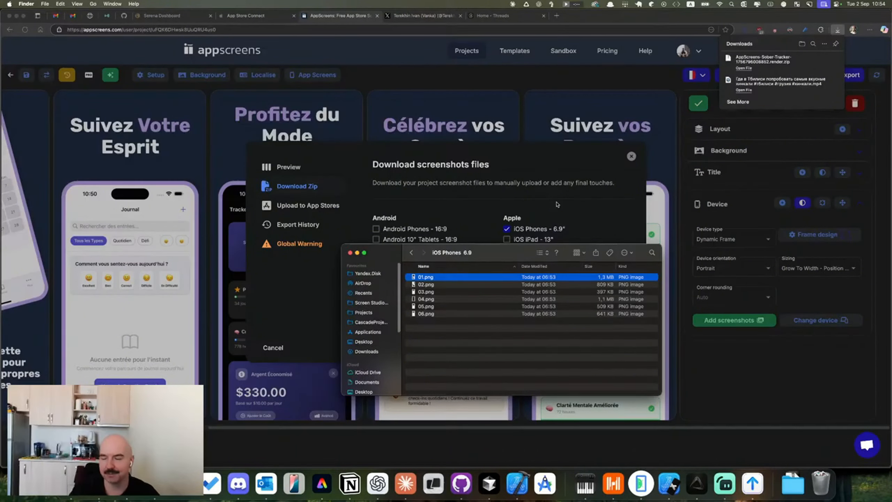
- Switch to App Store Connect, close the Threads page, and make the Portuguese (Brazil) iPhone 6.9" screenshots editable instead of reusing English (U.S.)
left_click(504, 16)
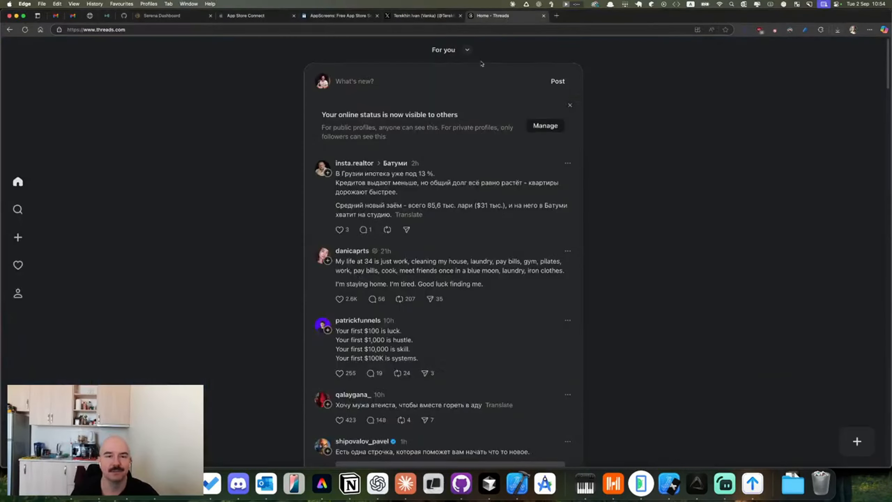
left_click(257, 17)
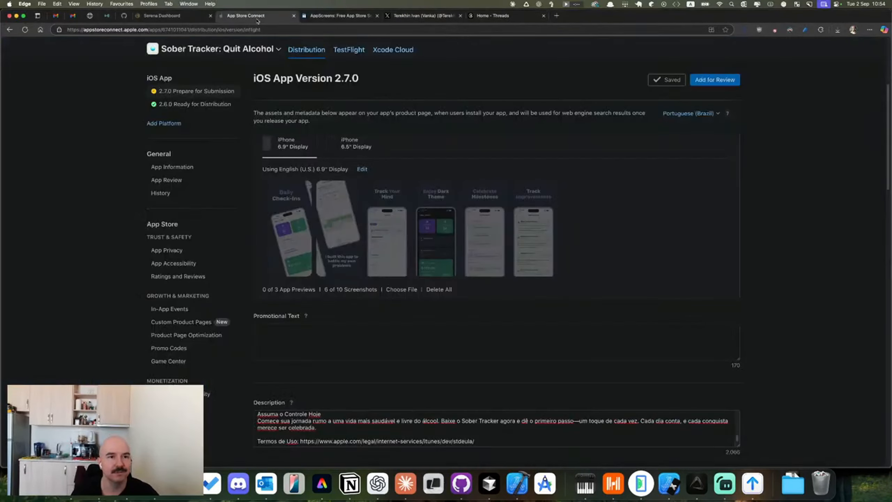
middle_click(486, 16)
scroll(614, 171, "up", 5)
scroll(542, 199, "down", 5)
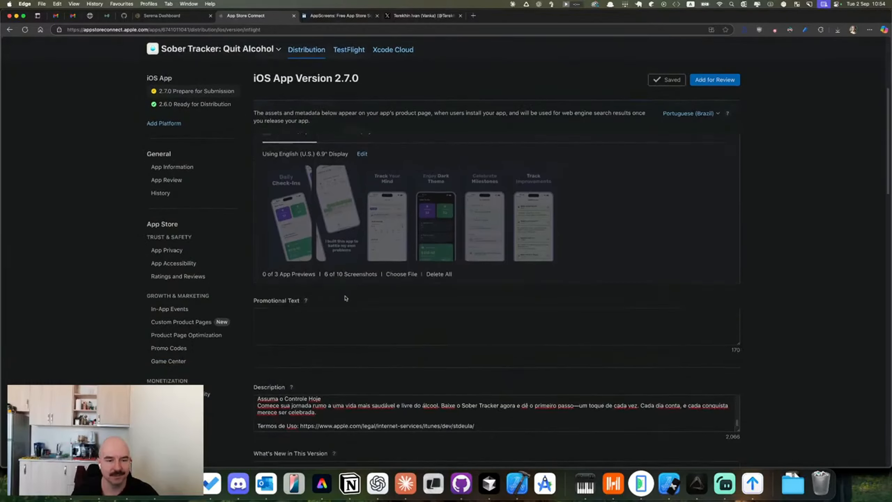
scroll(346, 298, "down", 5)
scroll(342, 263, "down", 3)
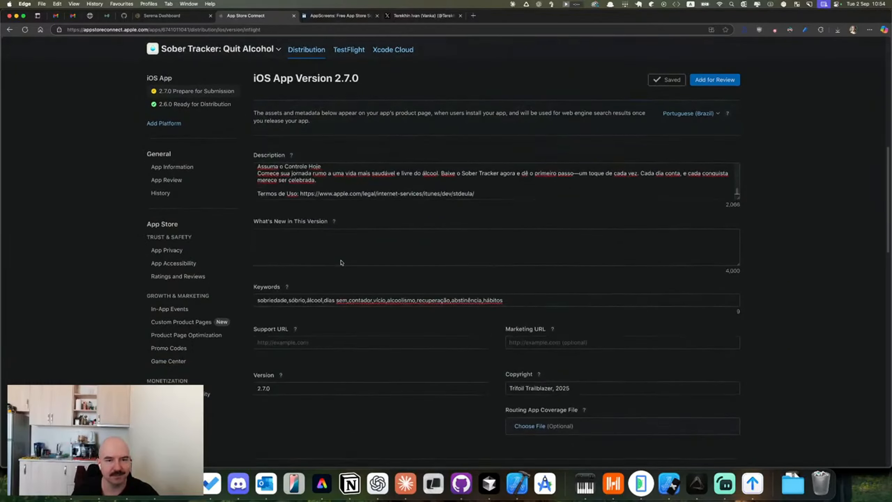
scroll(338, 218, "up", 15)
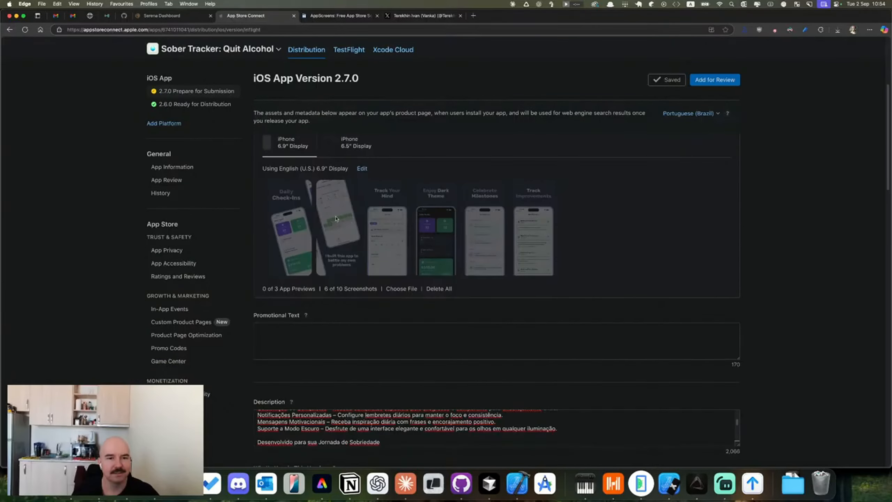
left_click(363, 169)
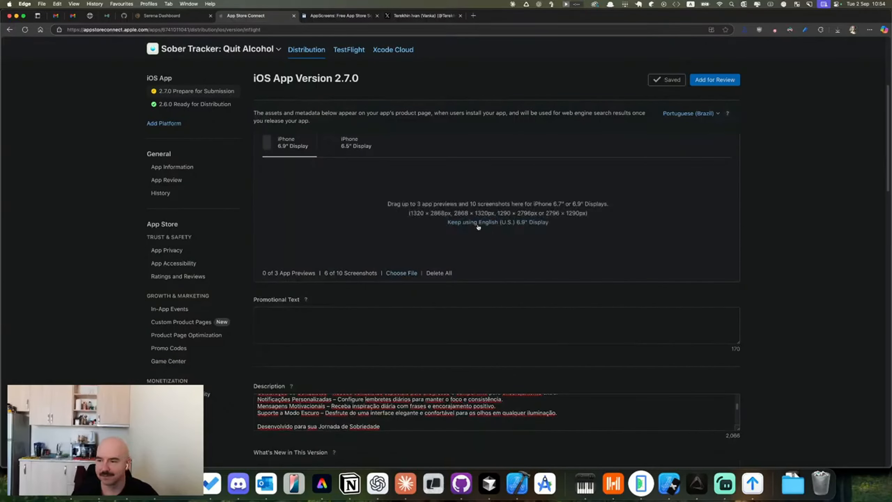
- Upload 01.png and 02.png from the iOS Phones 6.9 folder as the first Portuguese (Brazil) iPhone 6.9" screenshots
left_click(72, 484)
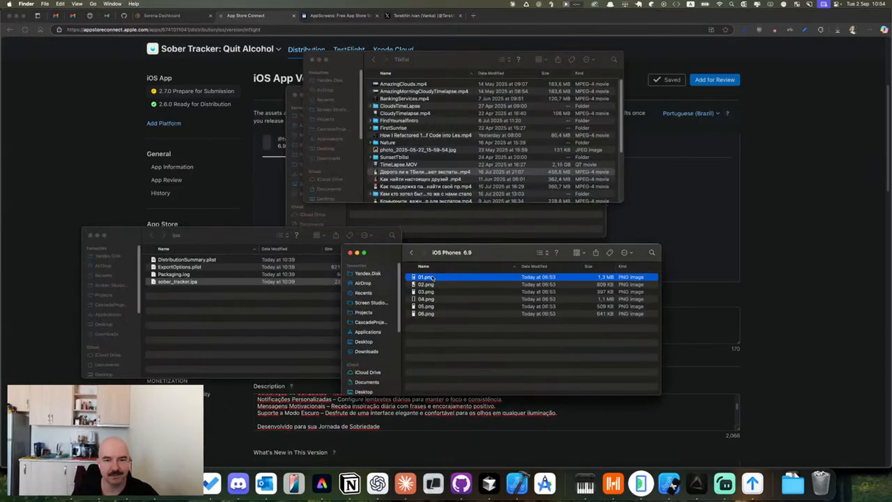
left_click_drag(432, 280, 278, 196)
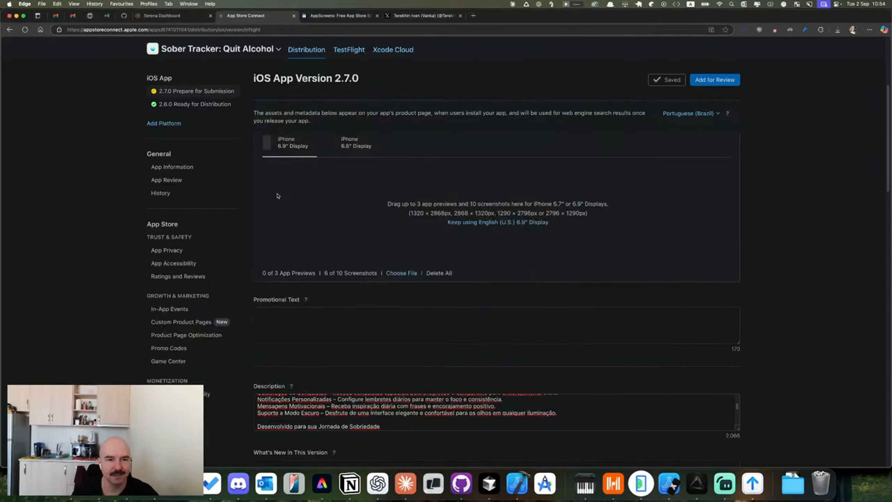
key("super+Tab")
key("super+Tab")
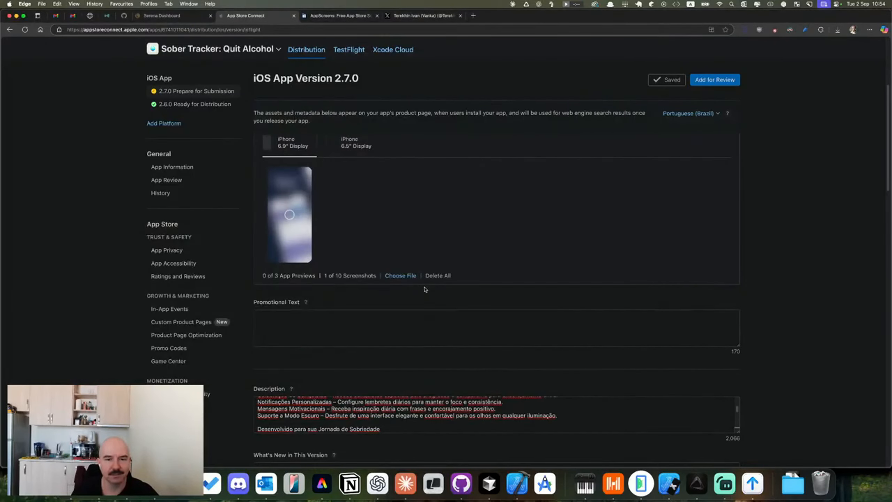
key("super+Tab")
left_click(422, 291)
left_click(420, 287)
left_click_drag(426, 287, 405, 259)
- Add 03.png, 04.png, 05.png and 06.png in order to the Portuguese (Brazil) iPhone 6.9" screenshots
key("super+Tab")
left_click(427, 293)
left_click_drag(427, 293, 409, 232)
key("super+Tab")
left_click(439, 299)
left_click_drag(439, 299, 439, 235)
key("super+Tab")
left_click(432, 307)
left_click_drag(432, 307, 471, 239)
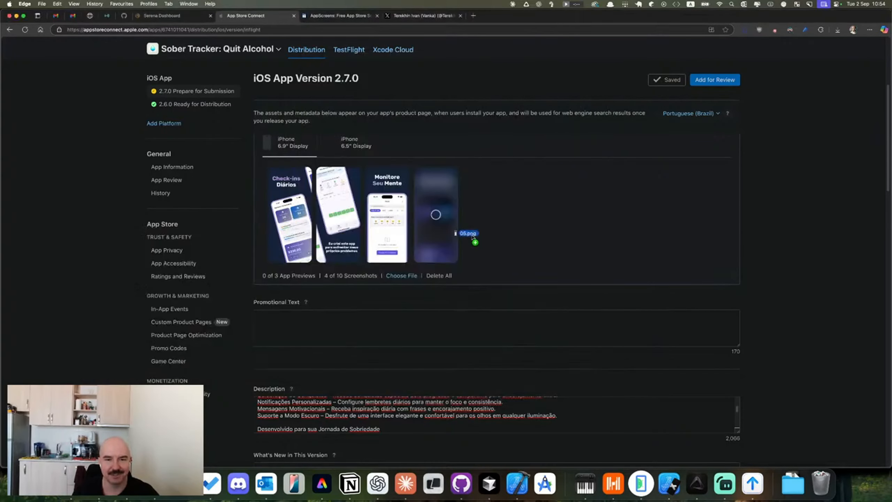
key("super+Tab")
left_click_drag(435, 316, 515, 252)
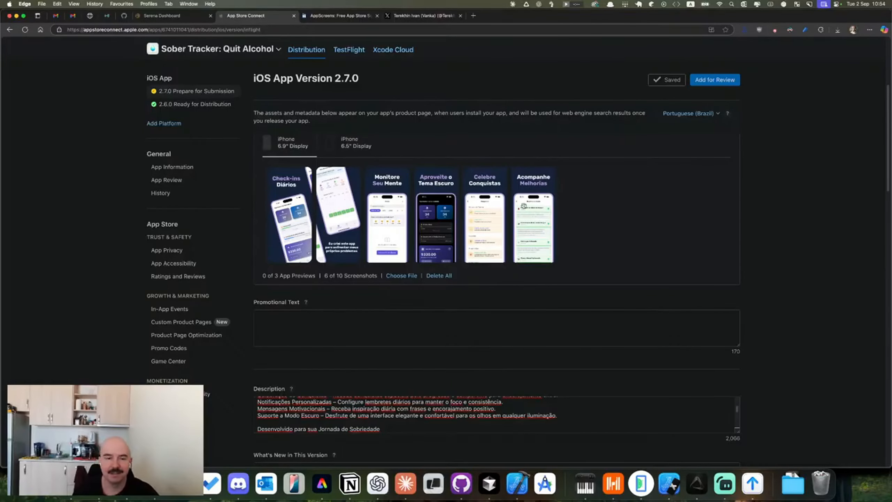
scroll(374, 289, "down", 10)
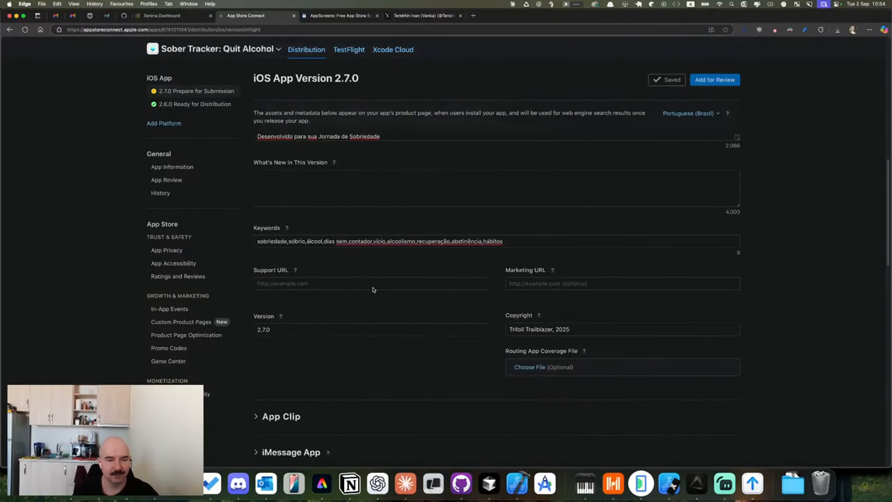
left_click(372, 286)
left_click(315, 310)
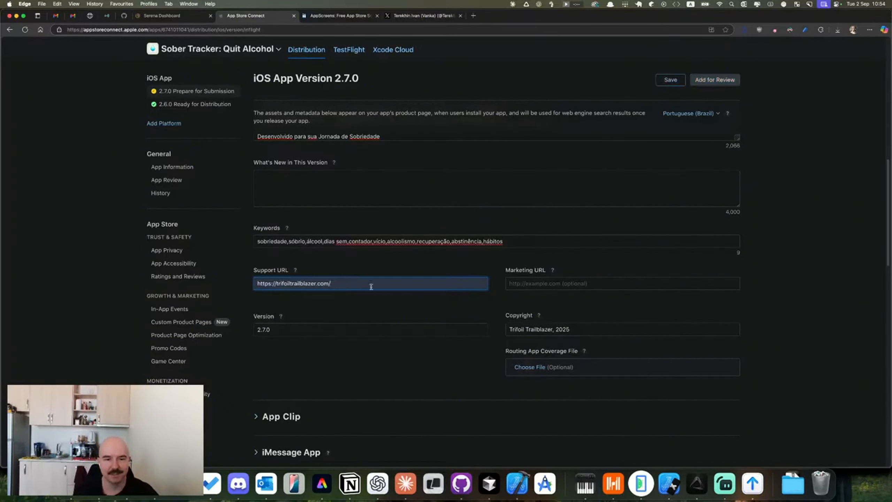
left_click(551, 289)
left_click(541, 306)
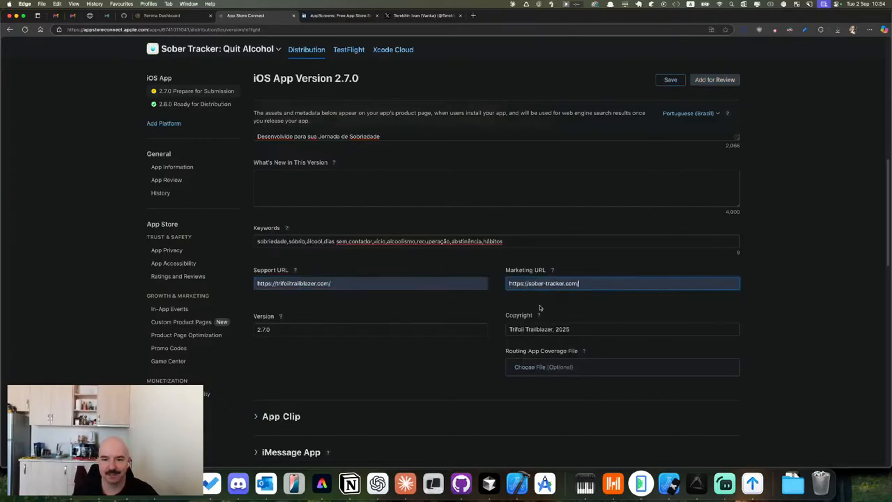
scroll(369, 299, "up", 2)
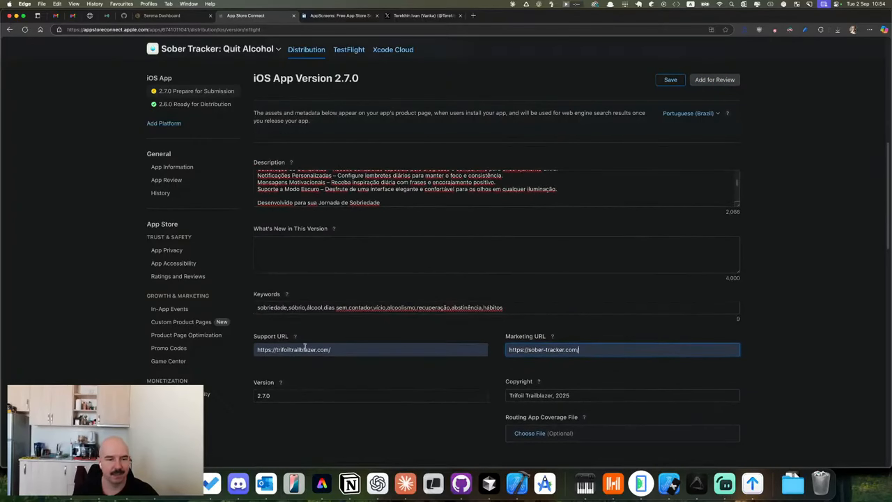
scroll(396, 347, "down", 2)
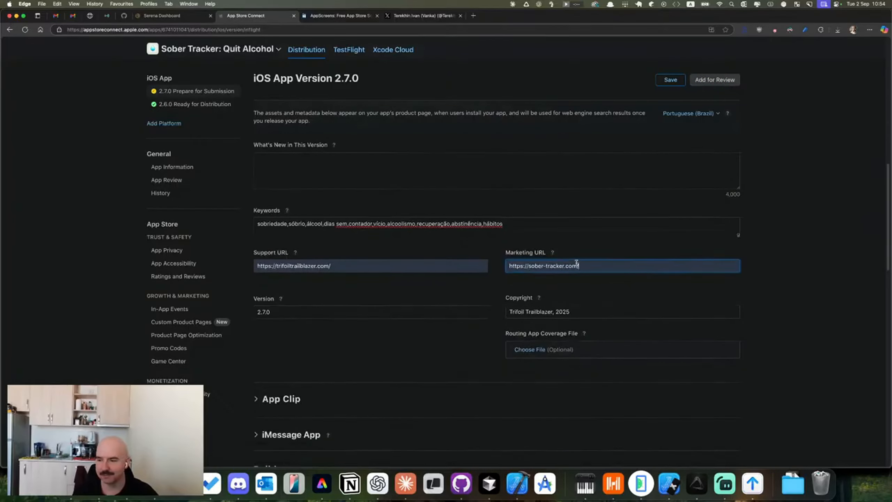
scroll(577, 260, "down", 5)
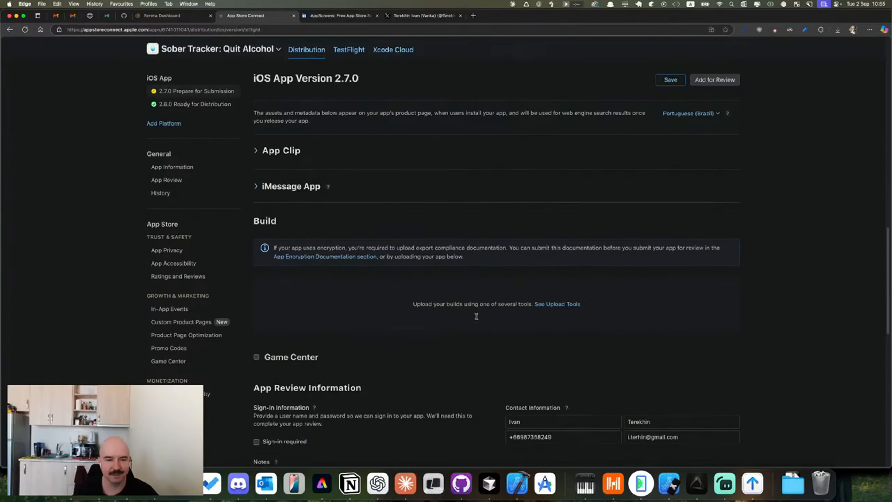
- Save the Portuguese (Brazil) changes to version 2.7.0, and check its description before selecting the What's New in This Version field
scroll(618, 153, "up", 8)
left_click(671, 81)
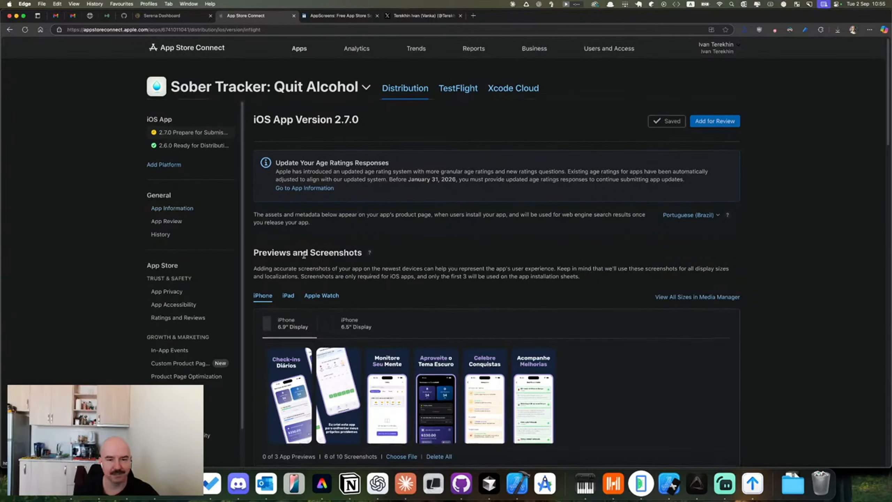
scroll(296, 257, "down", 10)
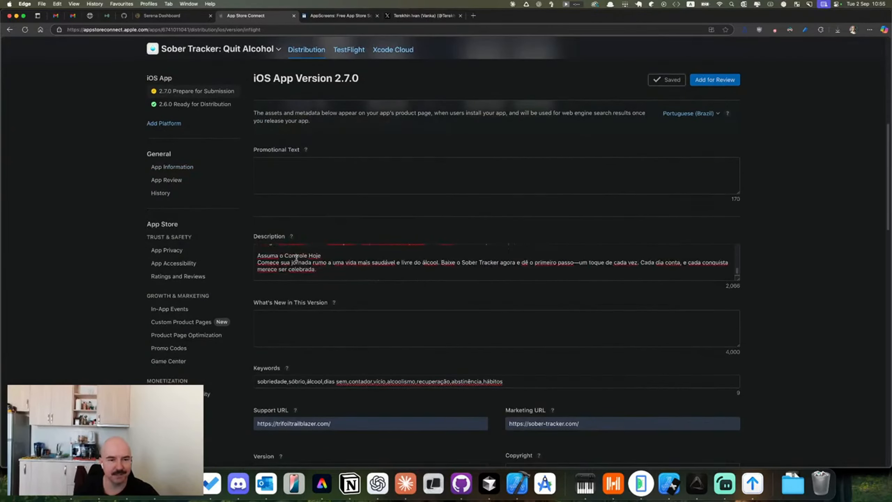
scroll(296, 258, "down", 2)
left_click(353, 328)
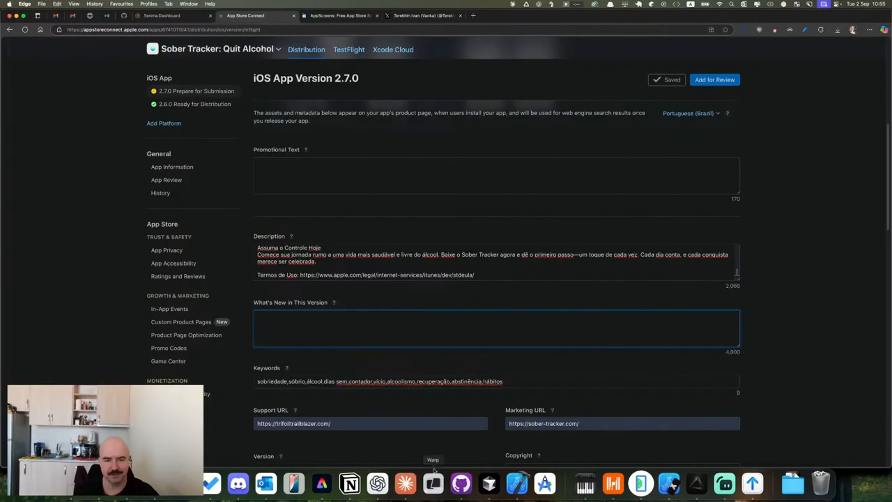
- Switch to ChatGPT, open the Release notes translation chat in the Trifoil Trailblazer project, and return to App Store Connect
left_click(377, 484)
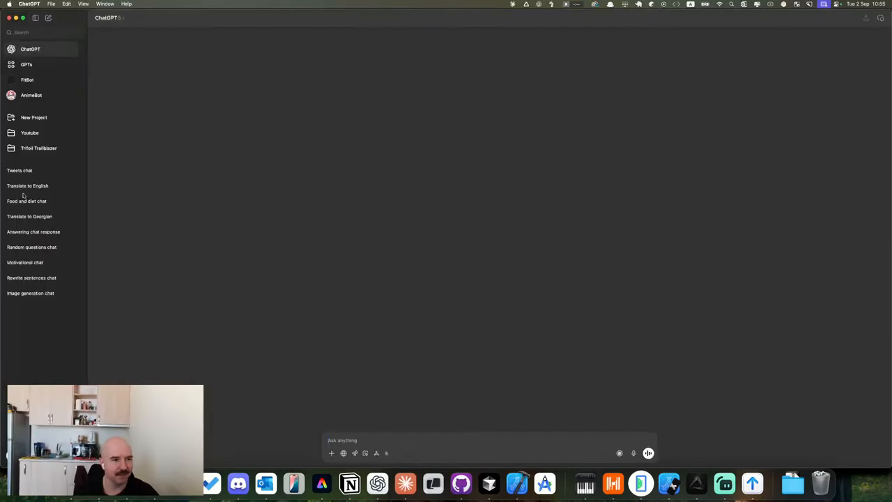
left_click(38, 148)
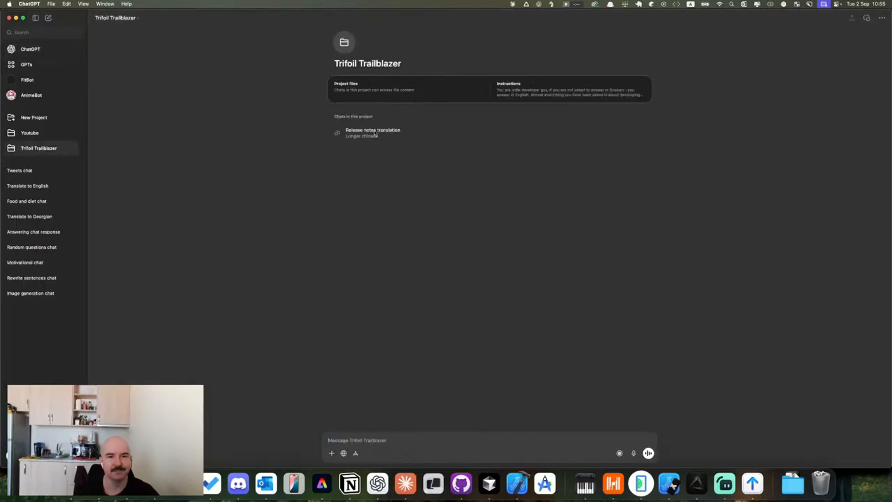
left_click(373, 133)
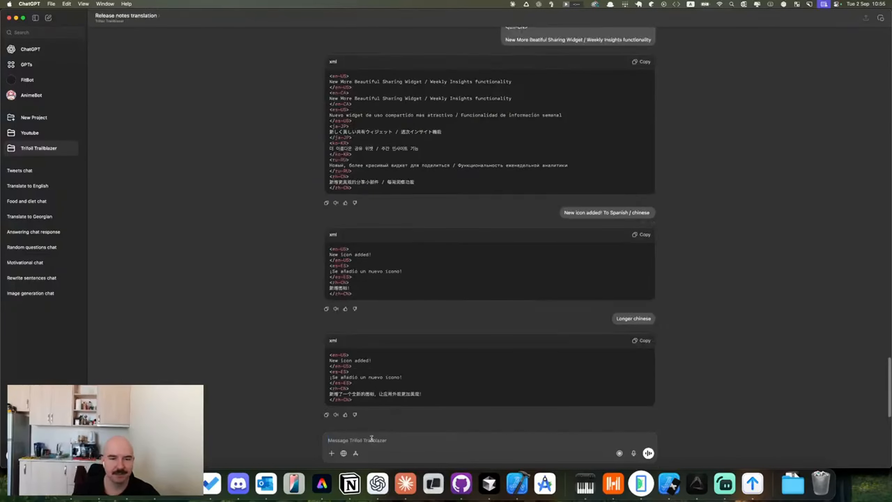
key("super+Tab")
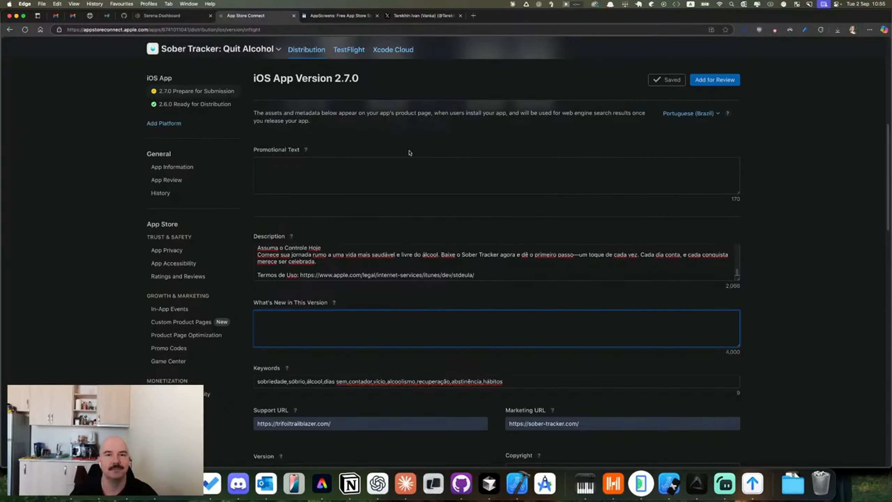
- Switch to ChatGPT and copy the tagged multi-language release notes about the sharing widget and weekly insights
key("super+Tab")
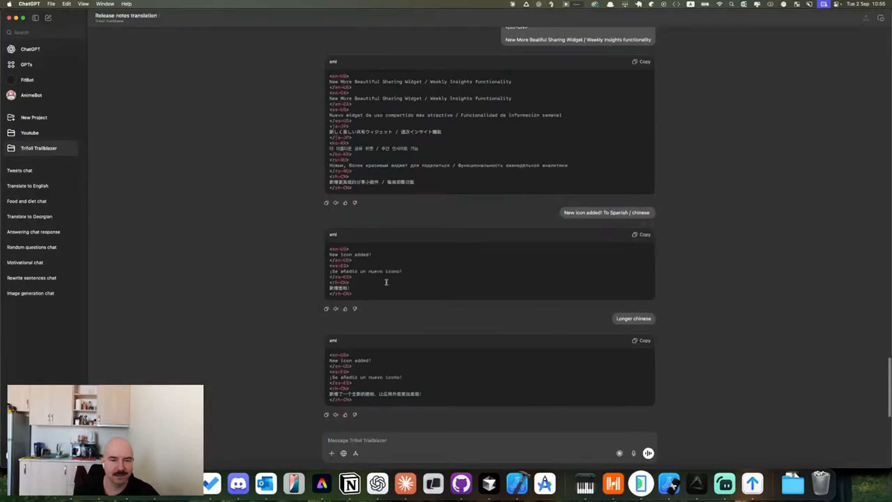
key("super+a")
key("super+Tab")
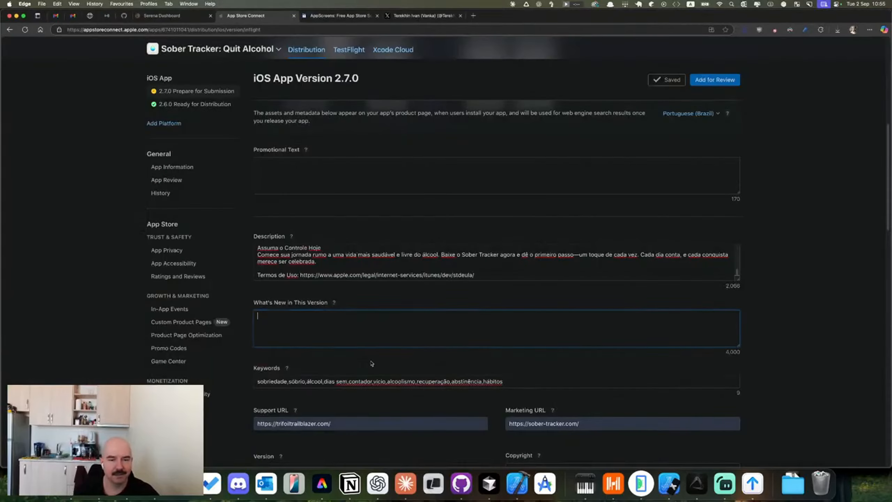
key("super+Tab")
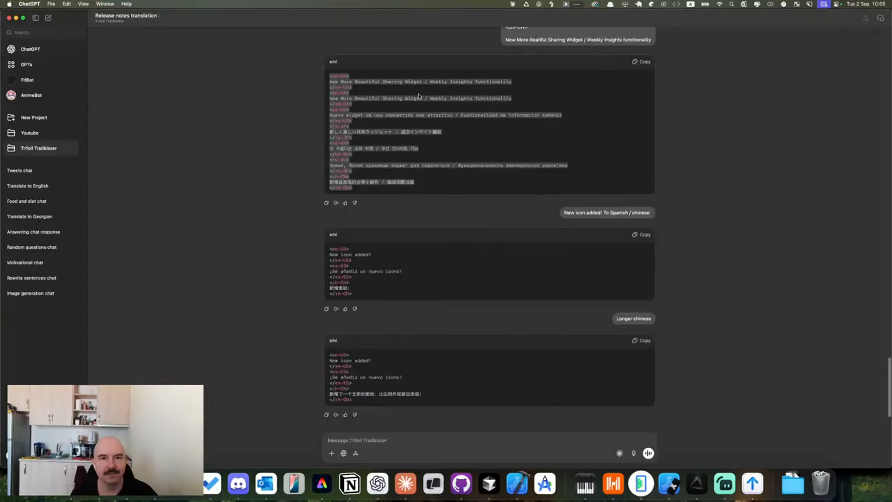
key("super+Tab")
key("super+Tab")
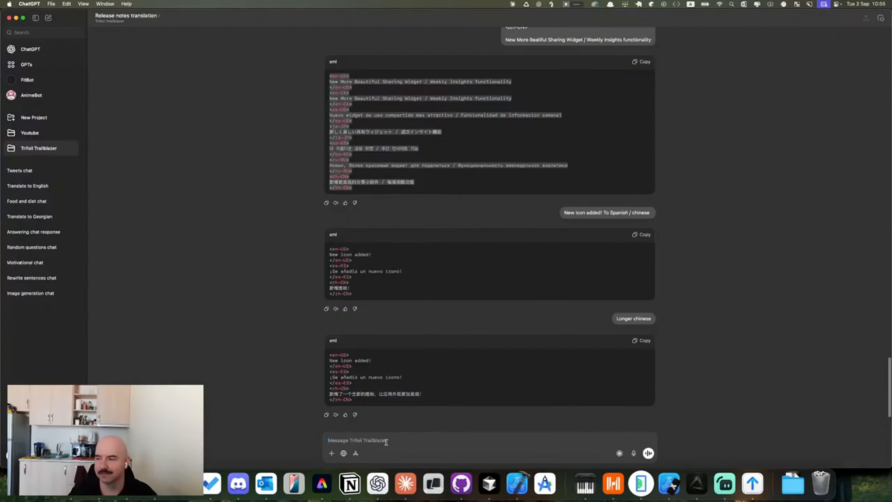
- Send ChatGPT the copied language-tagged notes as a template together with the text "New languages added / few bugs solved. To the"
type("New language")
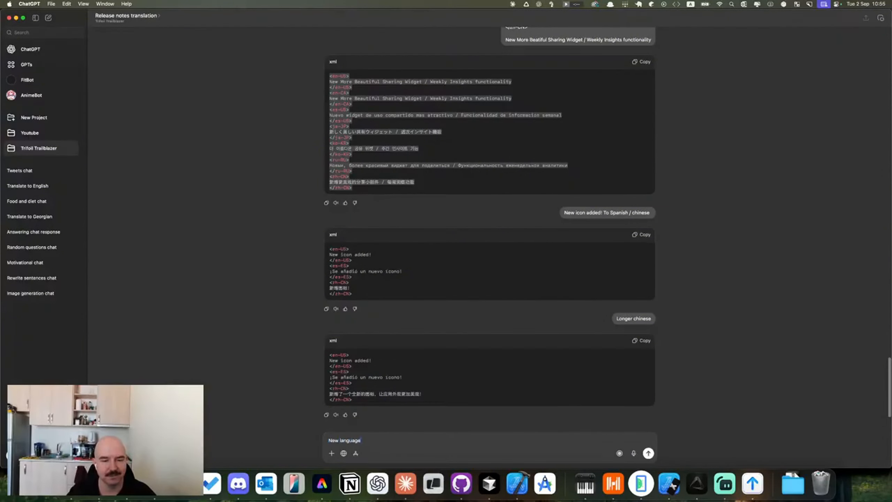
type("s added /")
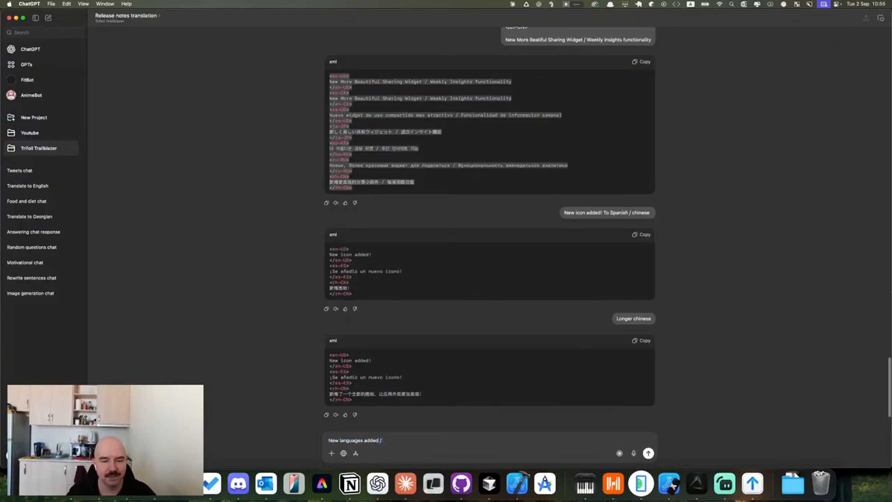
type(" few bugs s")
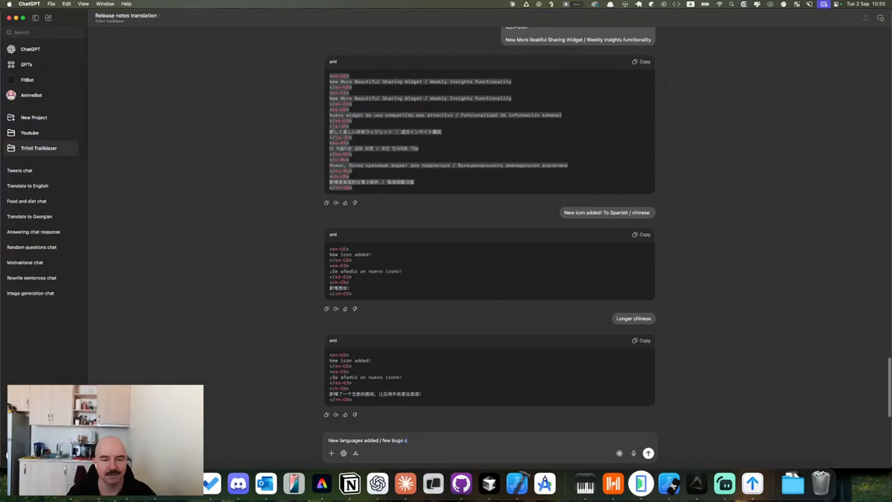
type("olved. To the")
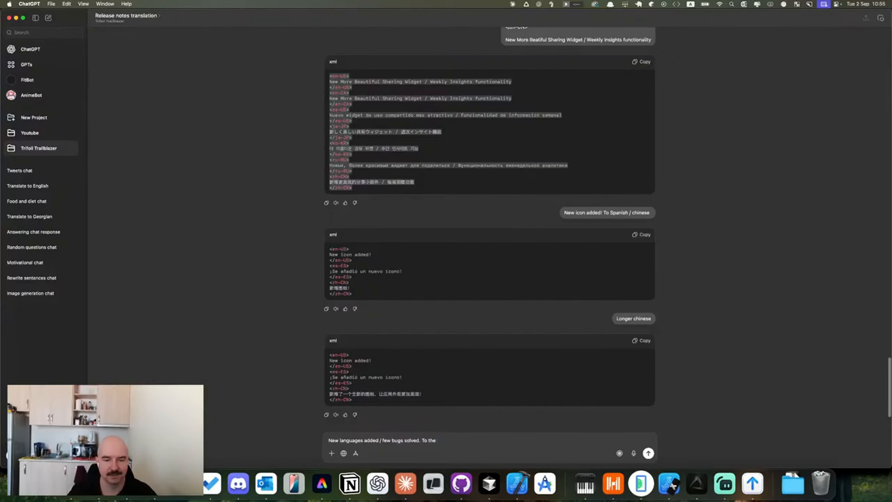
key("shift+Return")
key("shift+Return")
type("<en-US> New More Beautiful Sharing Widget / Weekly Insights functionality </en-US> <en-CA> New More Beautiful Sharing Widget / Weekly Insights functionality </en-CA> <es-ES> Nuevo widget de uso compartido más atractivo / Funcionalidad de información semanal </es-ES> <ja-JP> 新しく美しい共有ウィジェット / 週次インサイト機能 </ja-JP> <ko-KR> 더 아름다운 공유 위젯 / 주간 인사이트 기능 </ko-KR> <ru-RU> Новый, более красивый виджет для поделиться / Функциональность еженедельной аналитики </ru-RU> <zh-CN> 新增更美观的分享小部件 / 每周洞察功能 </zh-CN>")
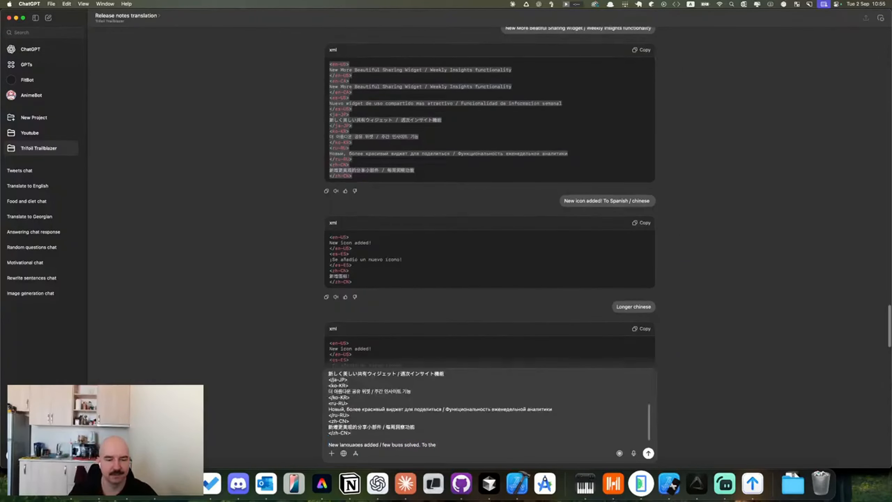
key("Return")
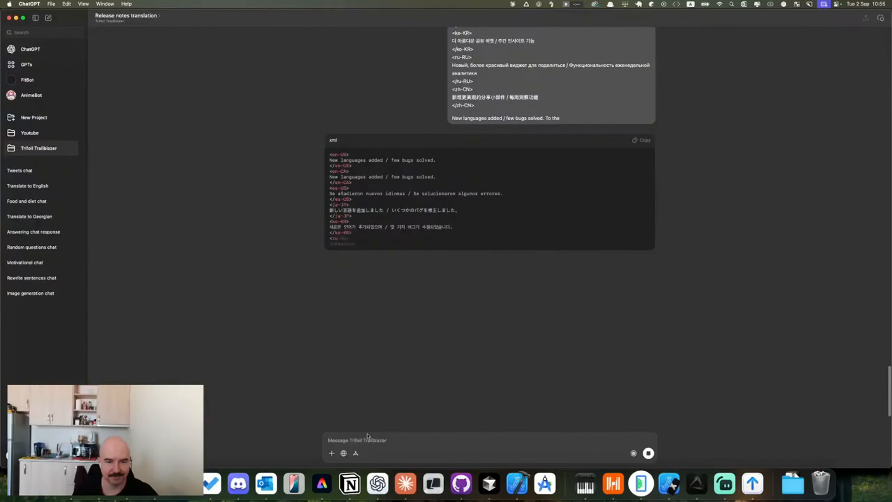
- Send ChatGPT the follow-up request "Add Portuguese and French"
type("Add Por")
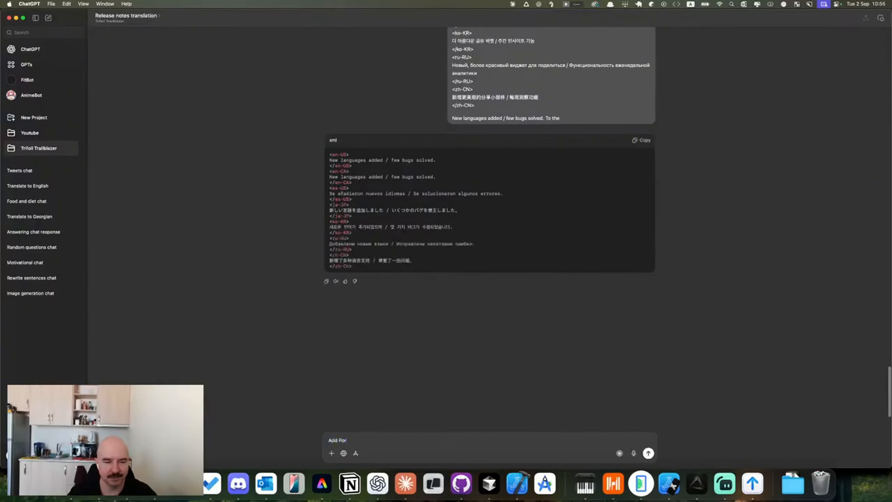
type("tuguese and")
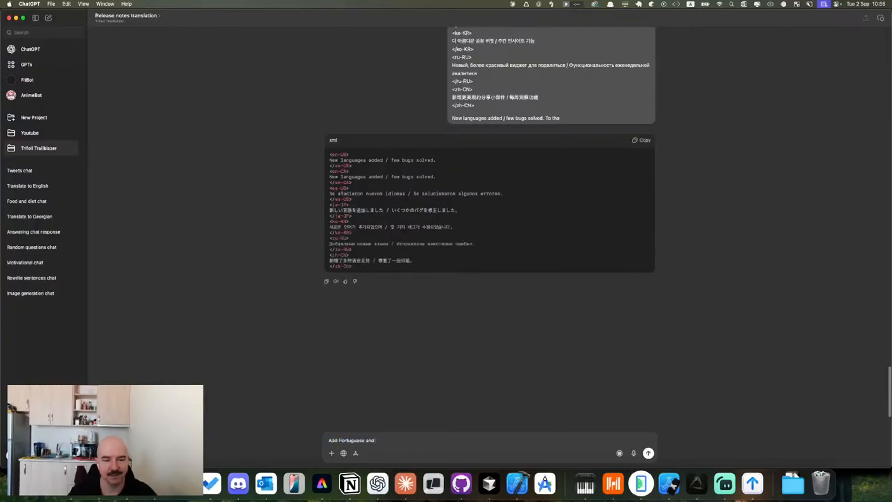
type(" French")
key("Return")
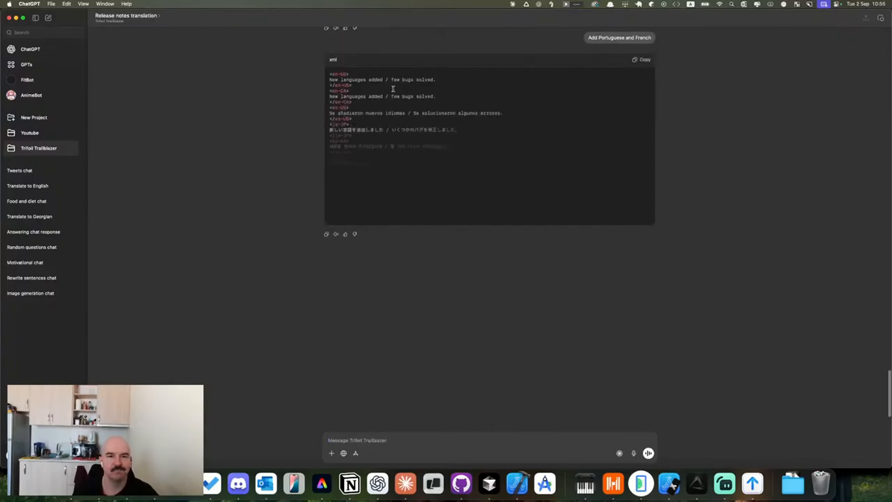
left_click_drag(436, 79, 329, 79)
key("super+c")
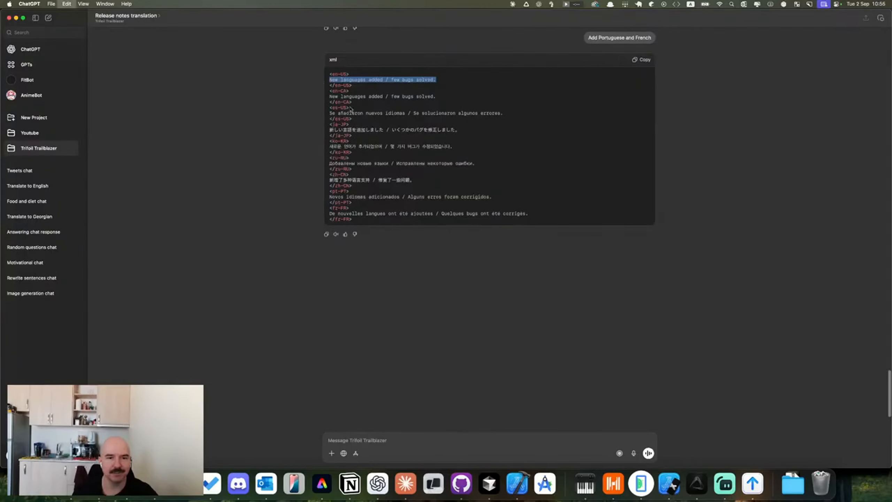
key("super+Tab")
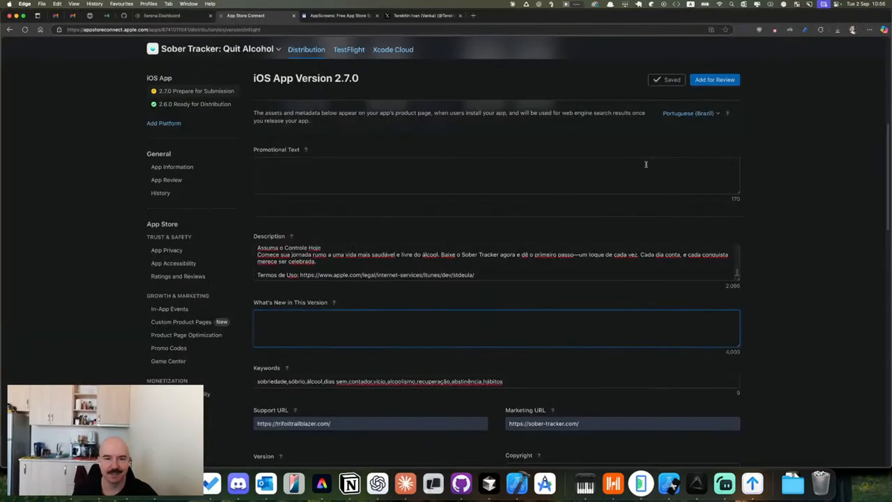
key("super+Tab")
- Copy the Portuguese release note into What's New in This Version for Portuguese (Brazil) in App Store Connect and save
left_click_drag(493, 196, 316, 195)
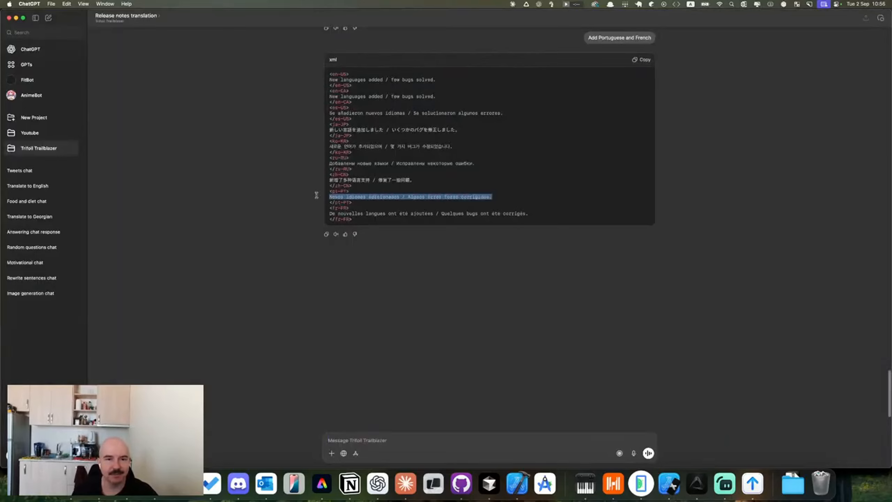
key("super+c")
key("super+Tab")
key("super+v")
left_click(668, 80)
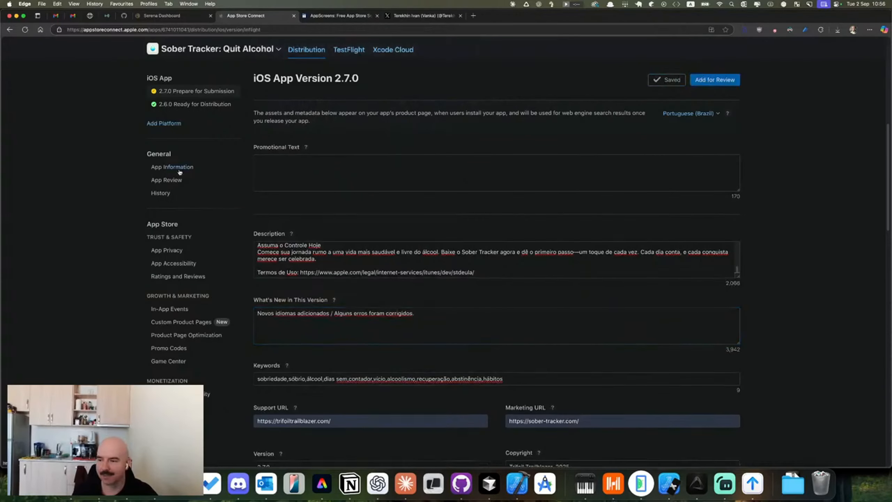
- For the English (U.S.) localization, fill What's New in This Version with ChatGPT's "New languages added / few bugs solved." and save
left_click(687, 118)
left_click(662, 146)
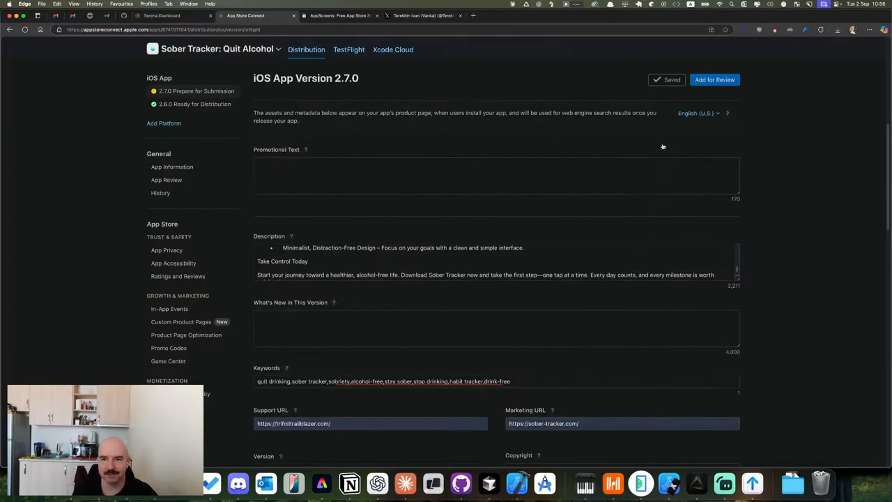
key("super+Tab")
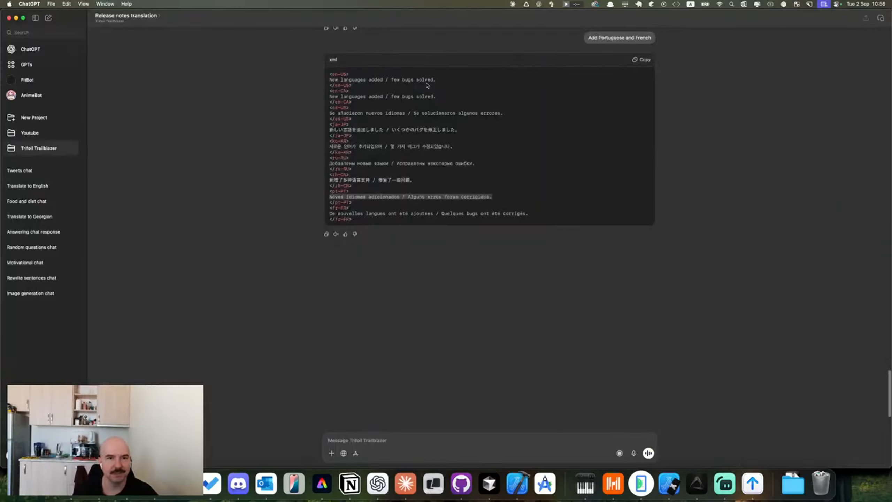
left_click_drag(437, 80, 307, 81)
key("super+c")
key("super+Tab")
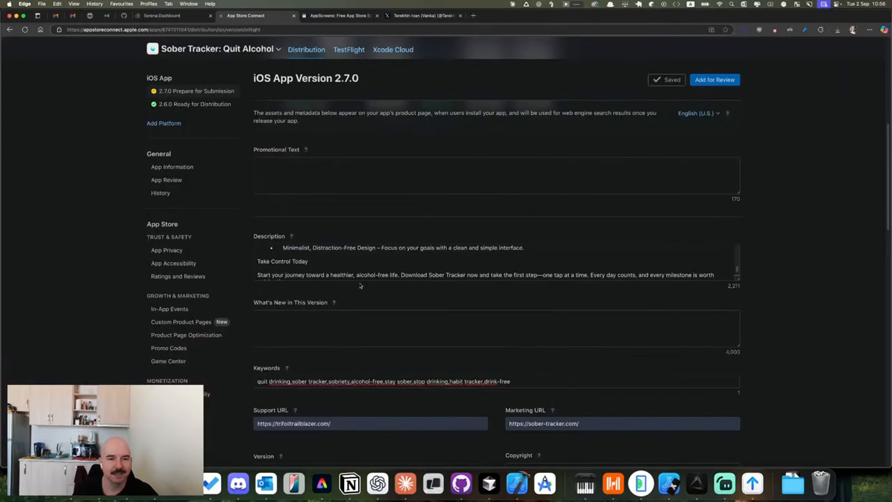
left_click(387, 327)
key("super+v")
left_click(677, 81)
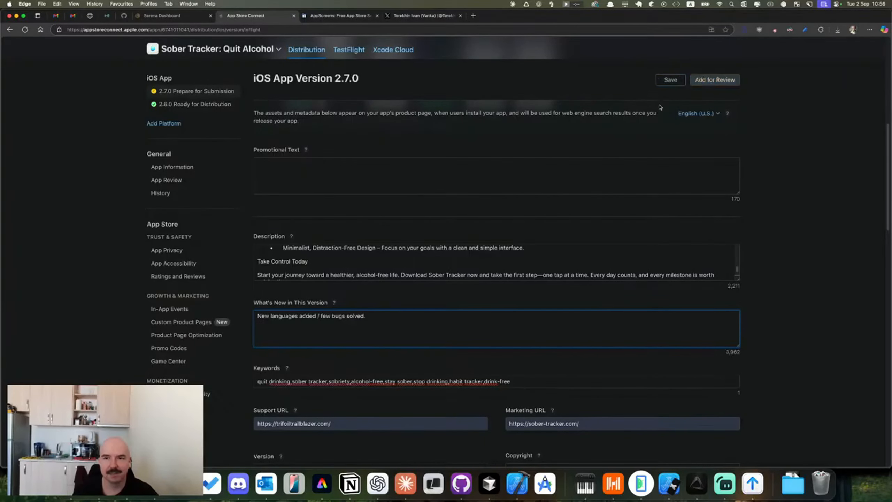
- For the English (Canada) localization, paste "New languages added / few bugs solved." into What's New in This Version and save
left_click(692, 112)
left_click(685, 175)
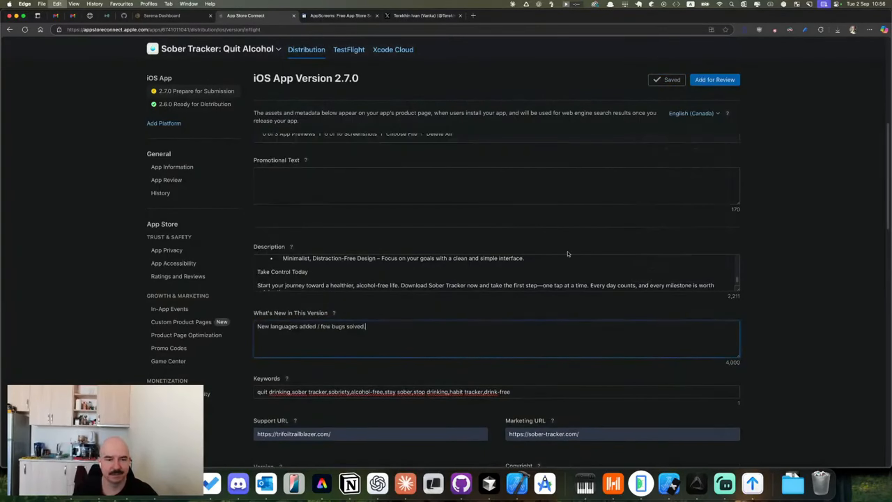
left_click(667, 80)
- For the Chinese (Simplified) localization, copy ChatGPT's zh-CN release note into What's New in This Version and save
left_click(693, 113)
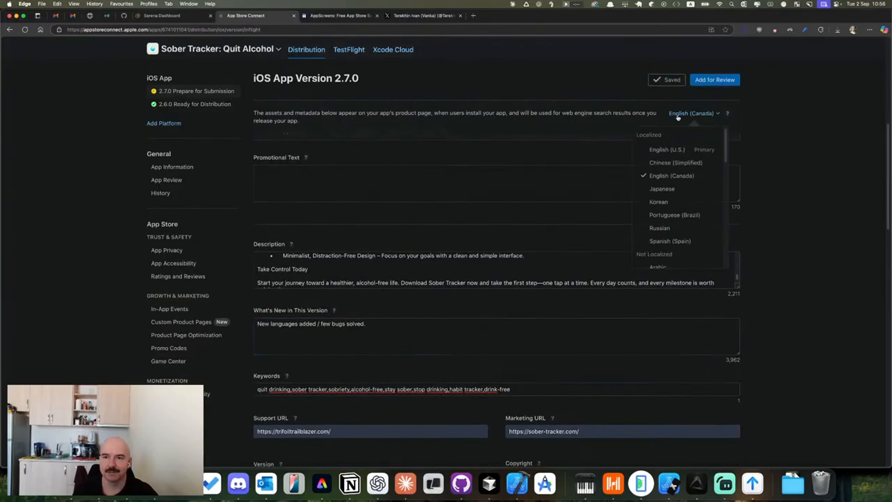
left_click(663, 163)
key("super+Tab")
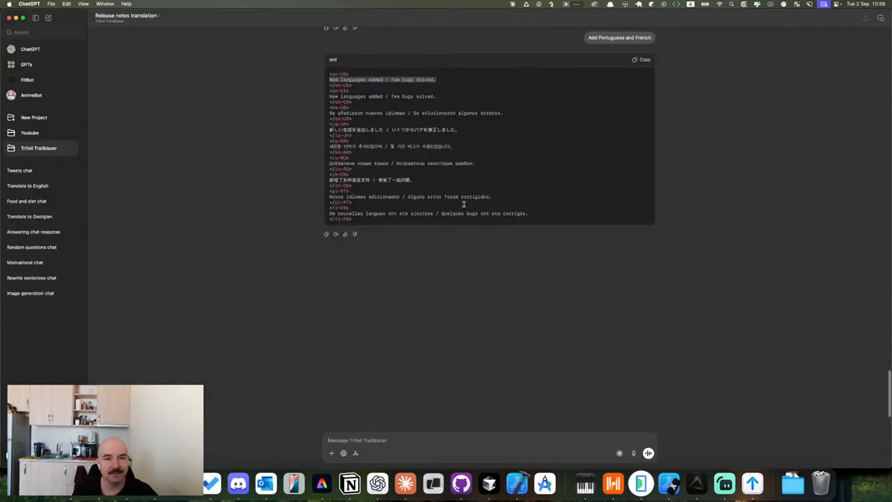
left_click_drag(423, 181, 309, 179)
key("super+c")
key("super+Tab")
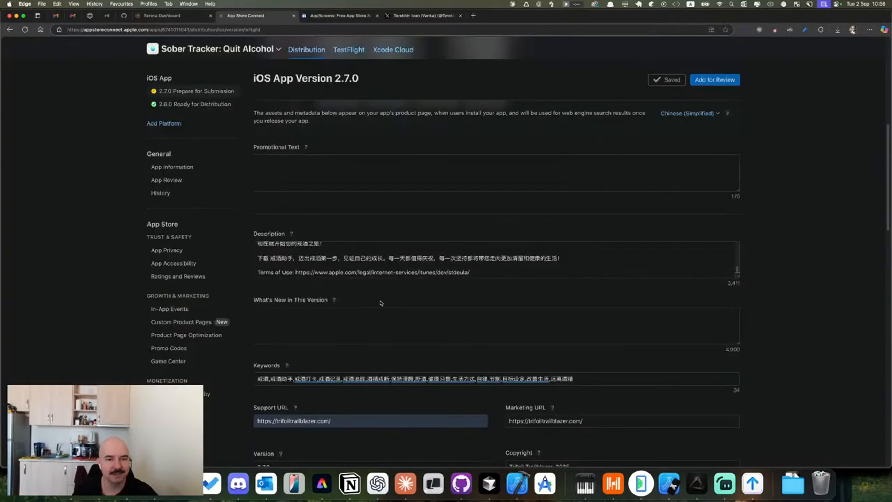
left_click(362, 315)
key("super+v")
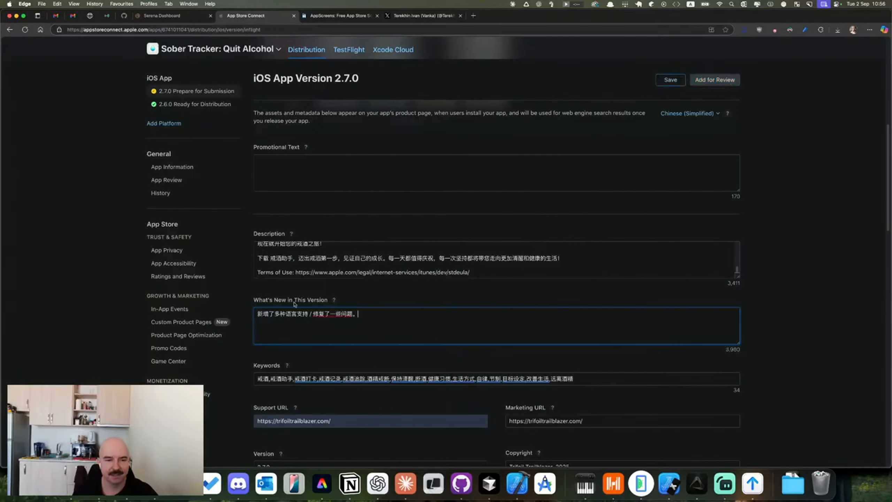
left_click(669, 81)
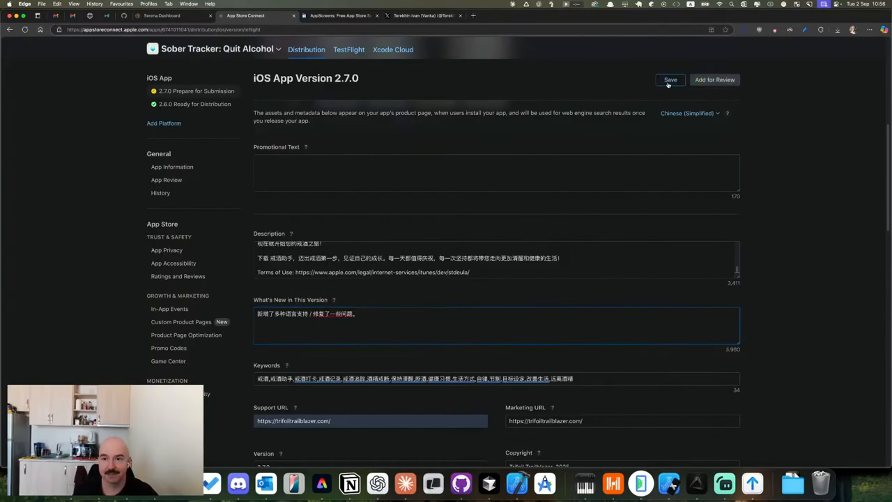
- For the Japanese localization, copy ChatGPT's ja-JP release note into What's New in This Version and save
left_click(683, 116)
left_click(666, 186)
key("super+Tab")
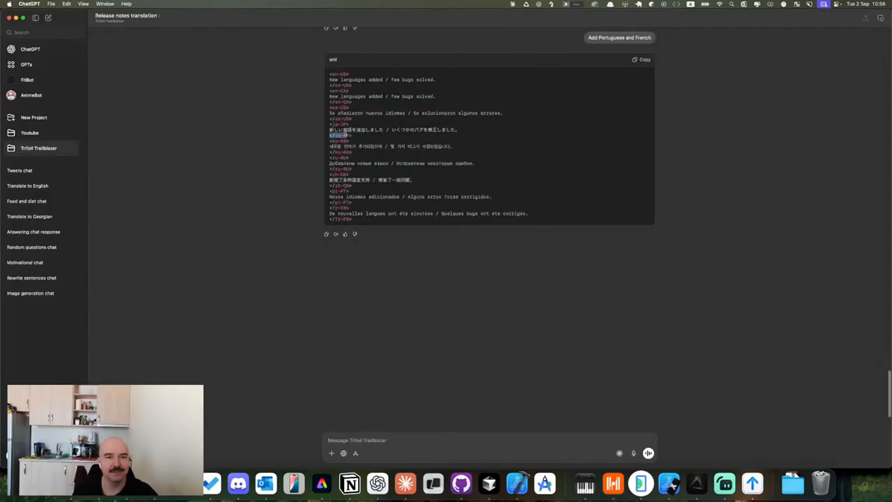
left_click_drag(462, 131, 315, 129)
key("super+c")
key("super+Tab")
key("super+v")
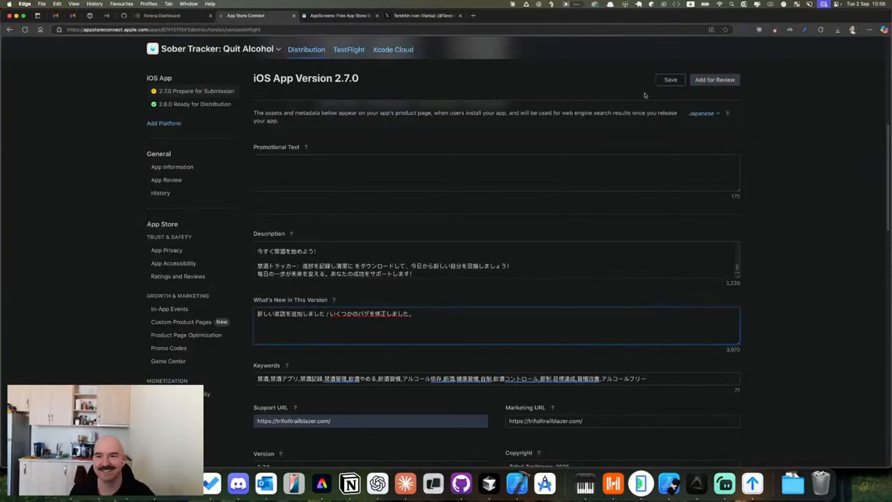
left_click(662, 81)
- Copy ChatGPT's ko-KR release note into What's New in This Version for the Korean localization and save
key("super+Tab")
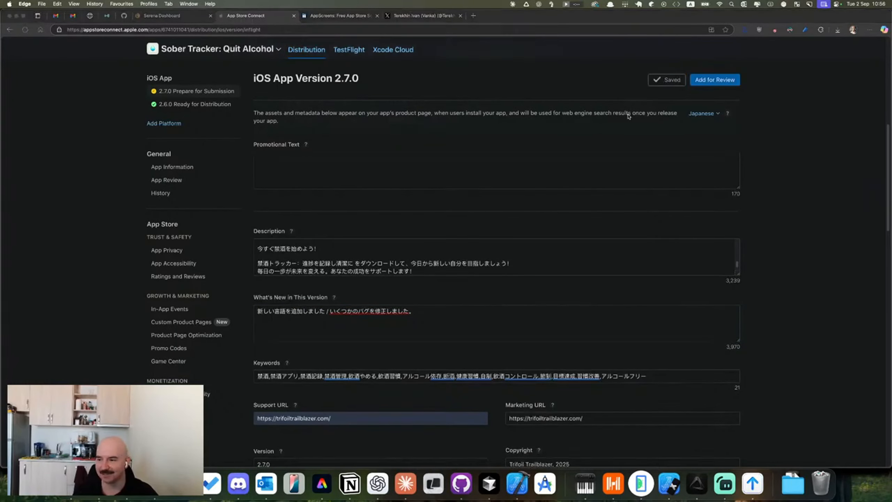
left_click_drag(454, 146, 303, 143)
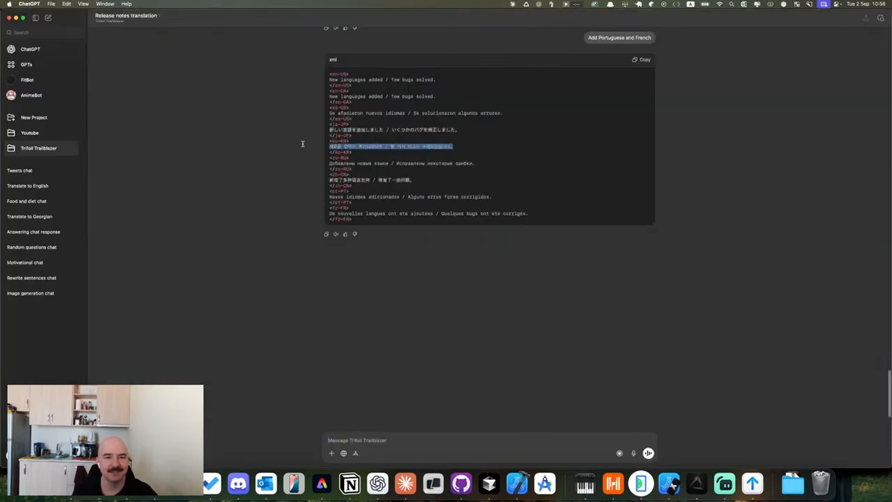
key("super+Tab")
left_click(706, 113)
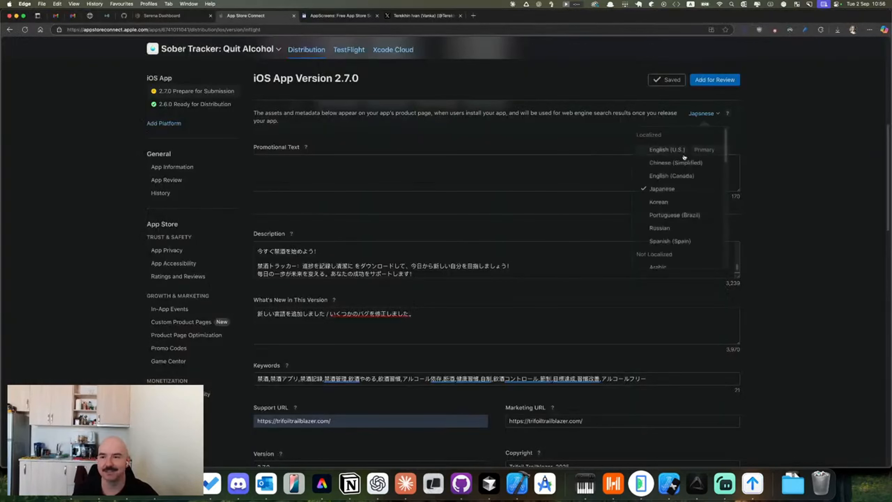
left_click(658, 202)
left_click(397, 318)
key("super+v")
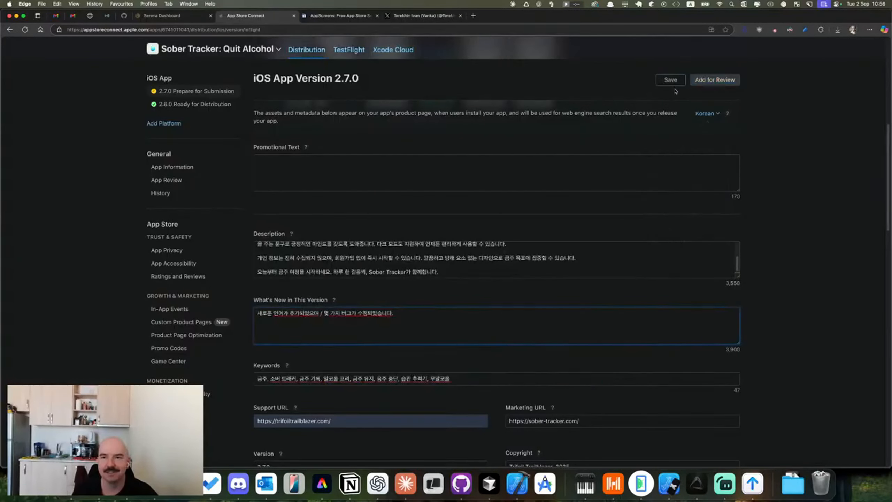
left_click(672, 82)
- For the Russian localization, copy ChatGPT's ru-RU release note into What's New in This Version and save
left_click(706, 113)
left_click(711, 226)
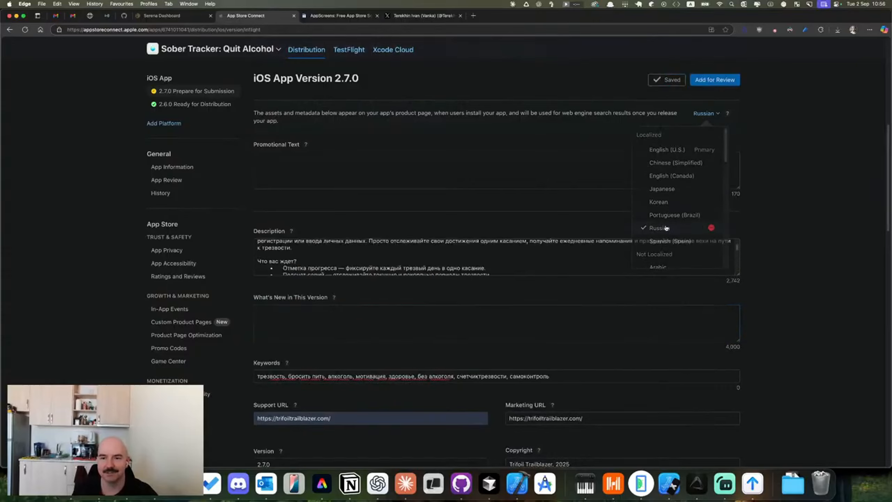
key("super+Tab")
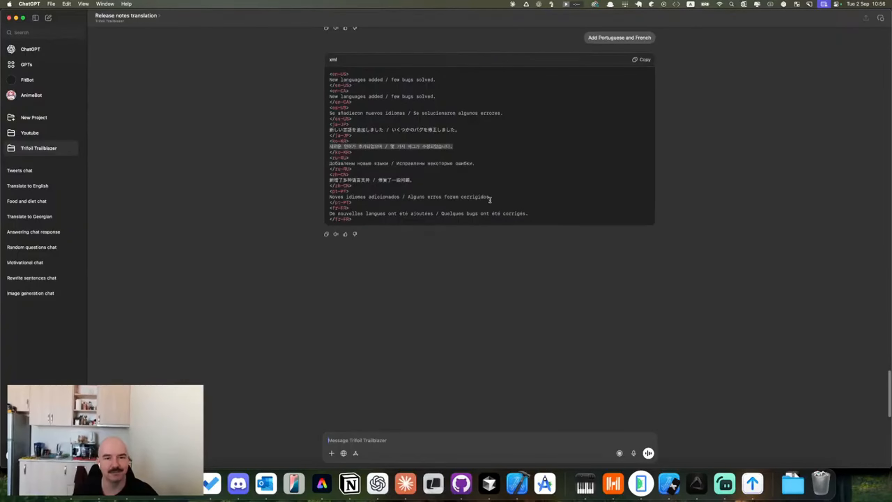
left_click_drag(477, 164, 294, 165)
key("super+c")
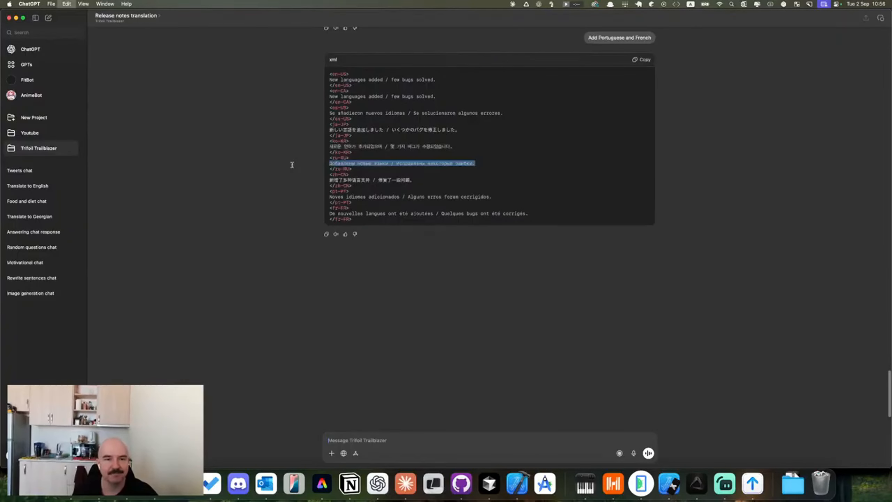
key("super+Tab")
left_click(340, 337)
key("super+v")
left_click(671, 79)
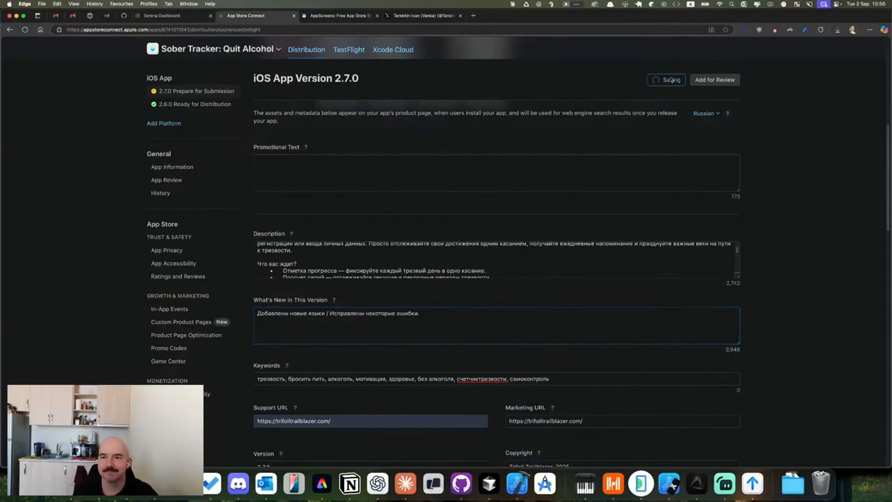
- For the Spanish (Spain) localization, copy ChatGPT's Spanish release note into What's New in This Version and save
left_click(697, 113)
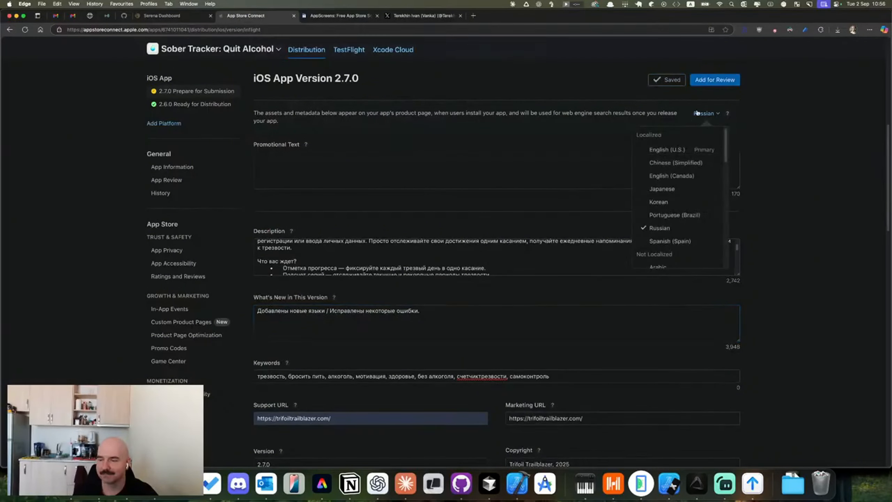
left_click(673, 242)
key("super+Tab")
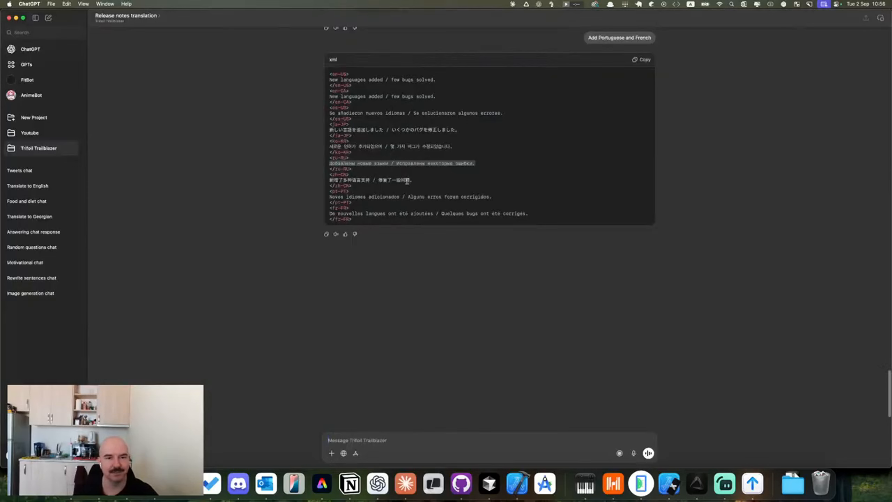
key("super+Tab")
scroll(388, 264, "down", 5)
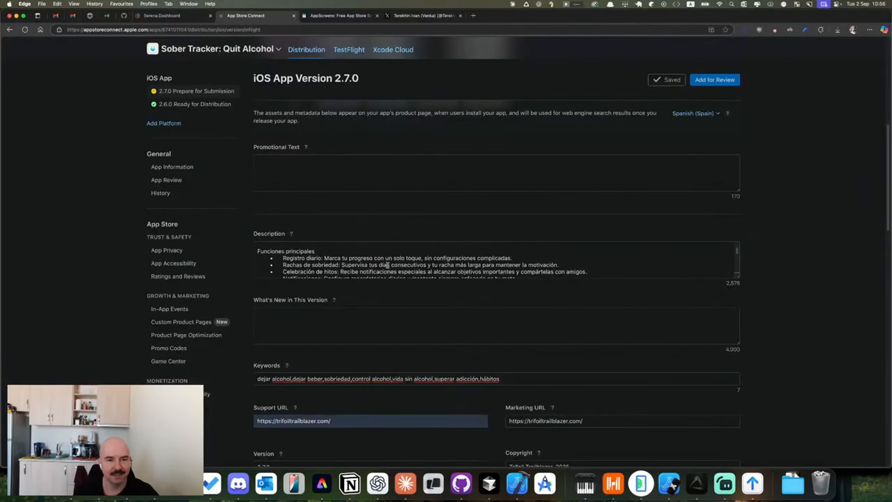
scroll(387, 264, "up", 6)
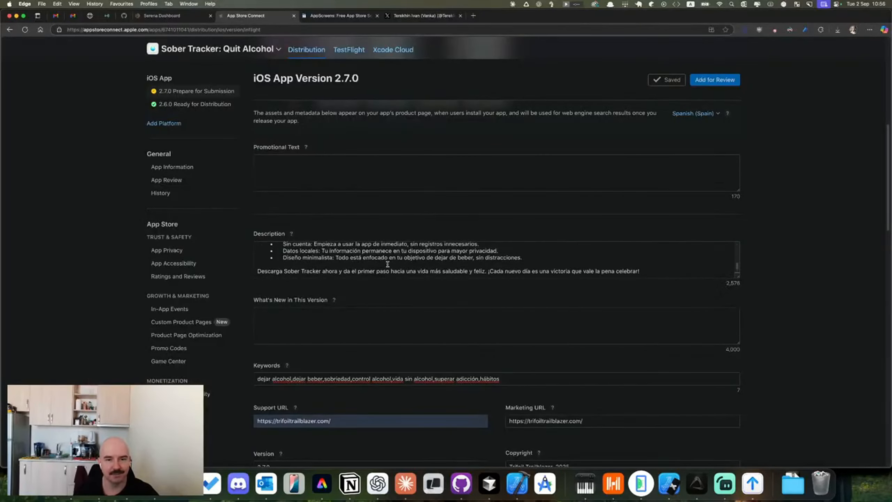
key("super+Tab")
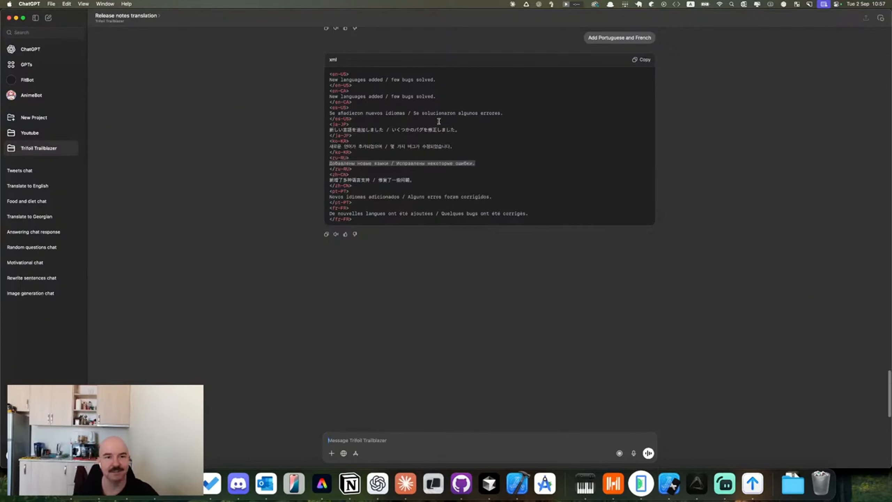
left_click_drag(509, 113, 320, 114)
key("super+Tab")
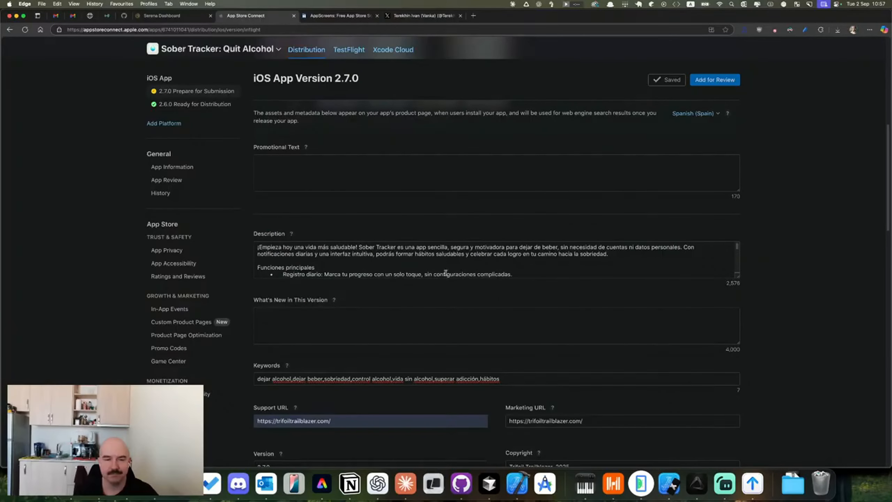
left_click(390, 310)
key("super+v")
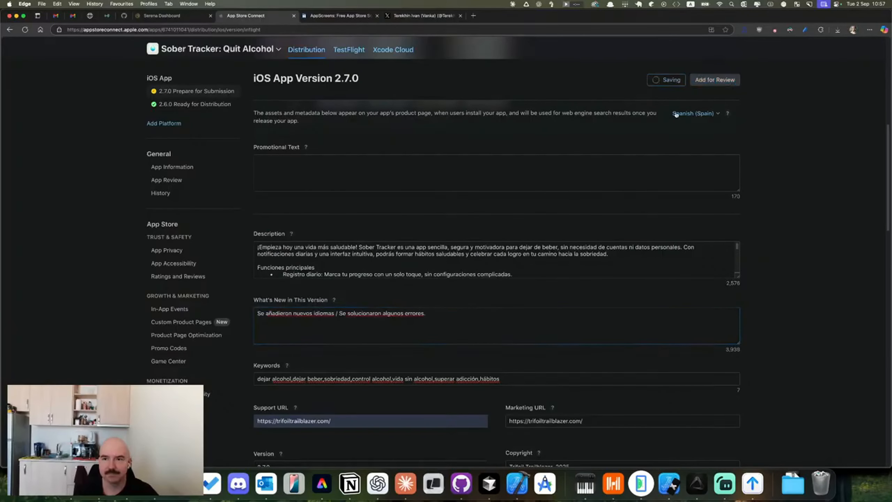
- Switch the version page to the English (U.S.) localization and look over its metadata
left_click(676, 114)
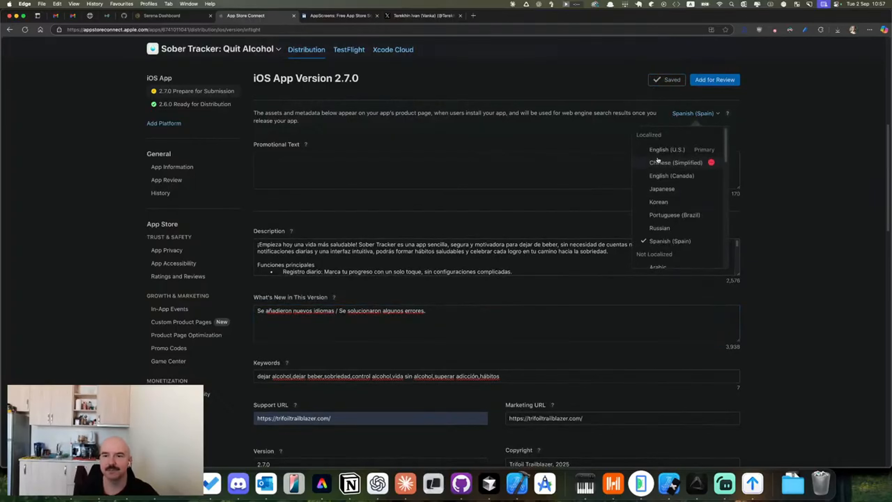
left_click(670, 150)
scroll(563, 211, "down", 6)
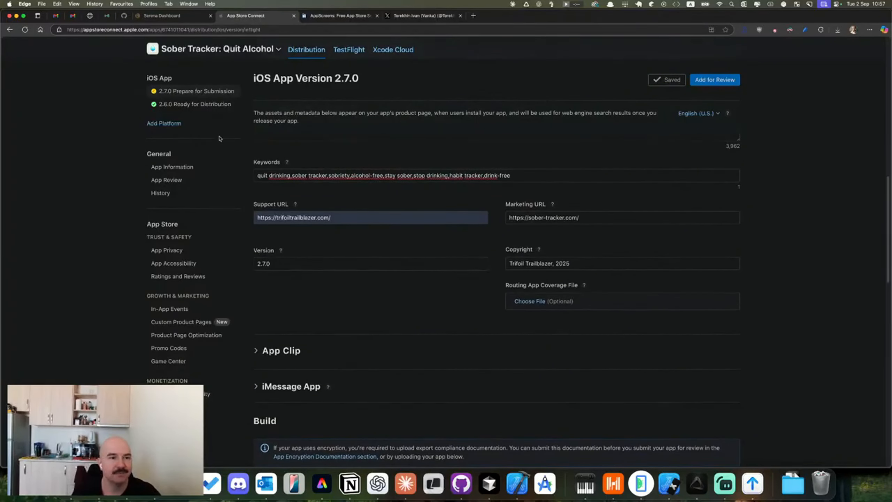
scroll(197, 165, "up", 3)
- Open App Information and check the Portuguese (Brazil) name and subtitle before returning to English (U.S.)
left_click(172, 167)
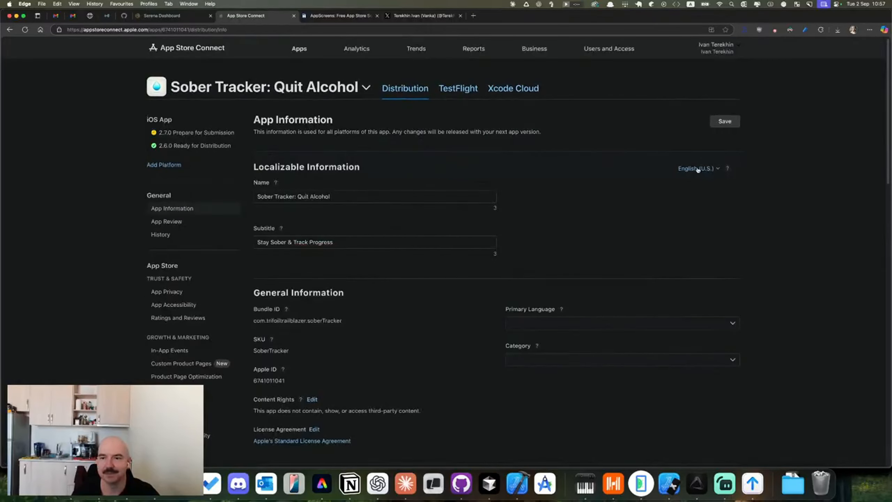
left_click(698, 169)
left_click(673, 268)
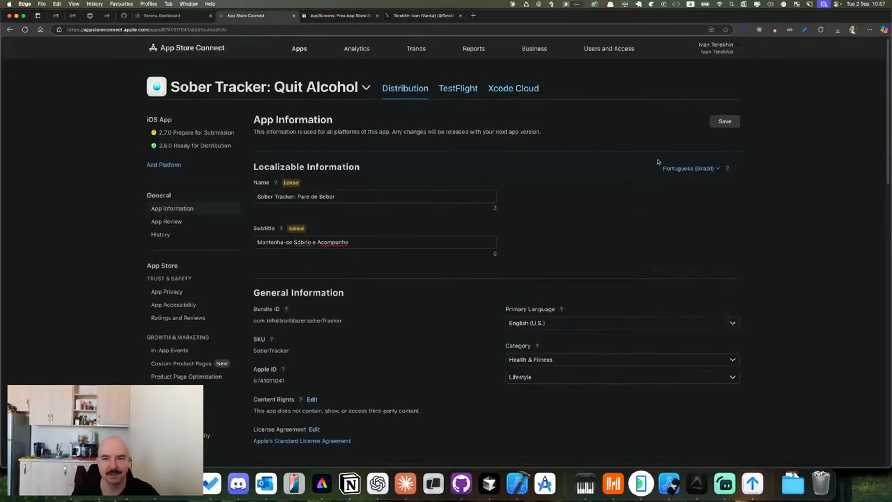
left_click(670, 168)
left_click(668, 201)
- Add French as a new localization in App Information
left_click(698, 170)
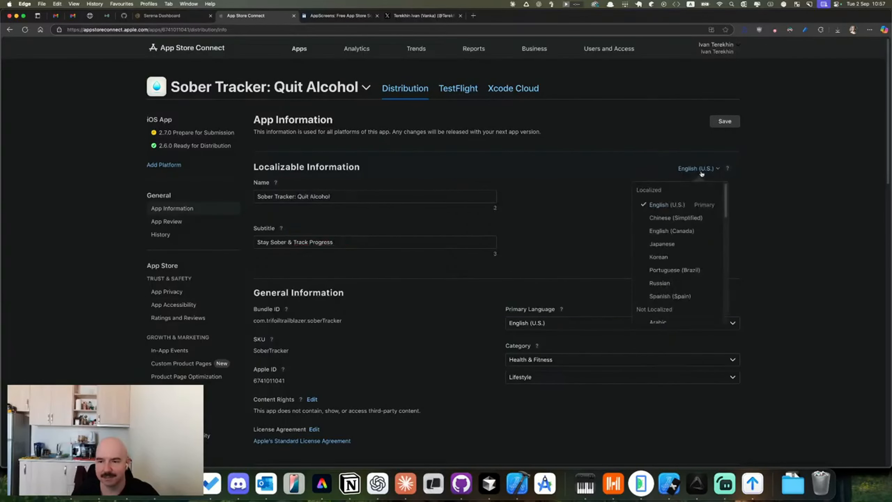
scroll(667, 232, "down", 6)
scroll(667, 239, "down", 5)
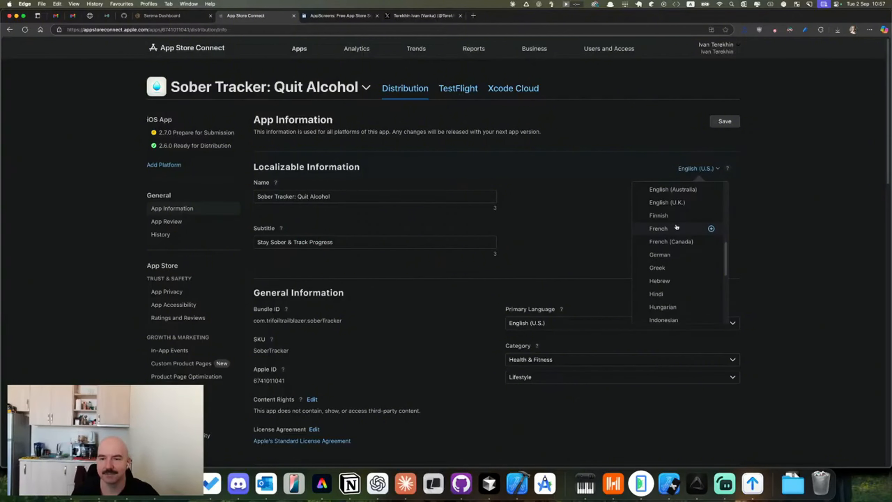
left_click(676, 228)
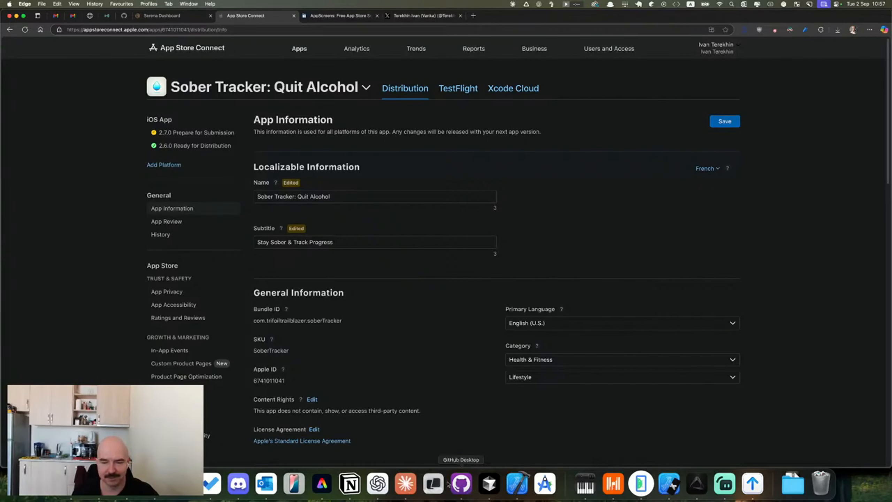
- Copy the French app title "Sober Tracker: Arrêter Alcool" from Claude into the French Name field without its leading space, and save
left_click(408, 487)
scroll(462, 239, "up", 3)
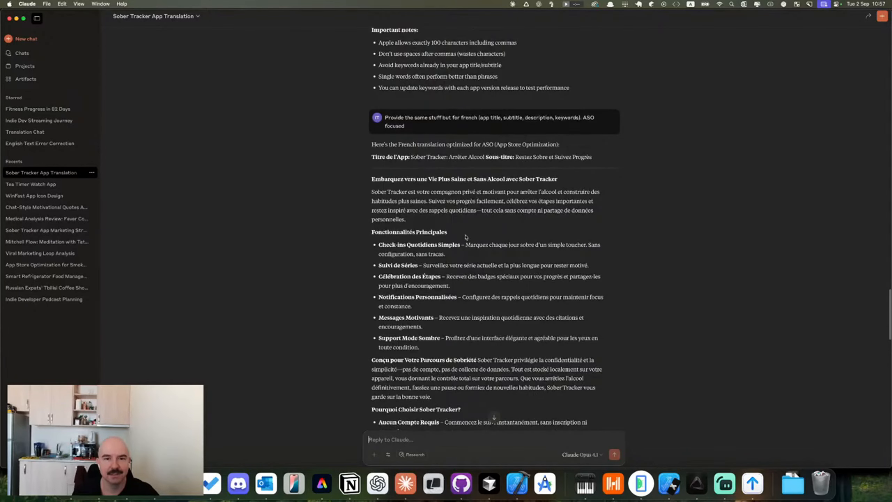
left_click_drag(409, 152, 491, 162)
key("super+c")
key("super+Tab")
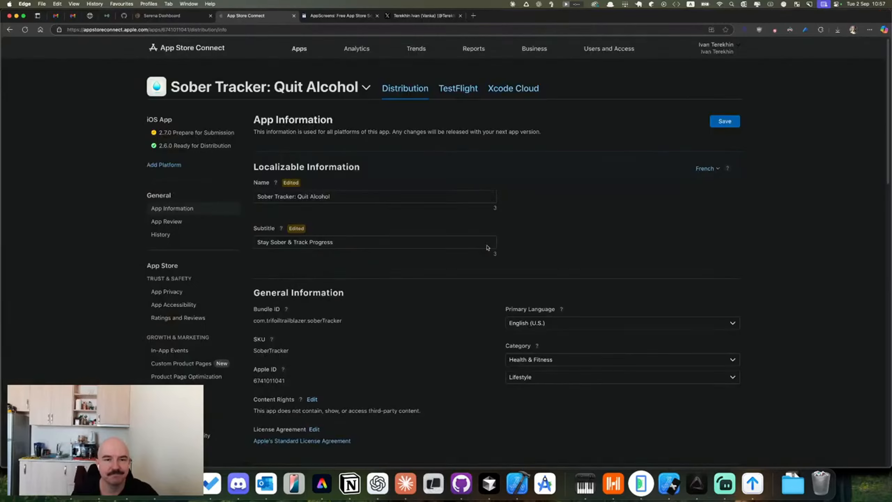
left_click(376, 197)
key("super+a")
key("super+v")
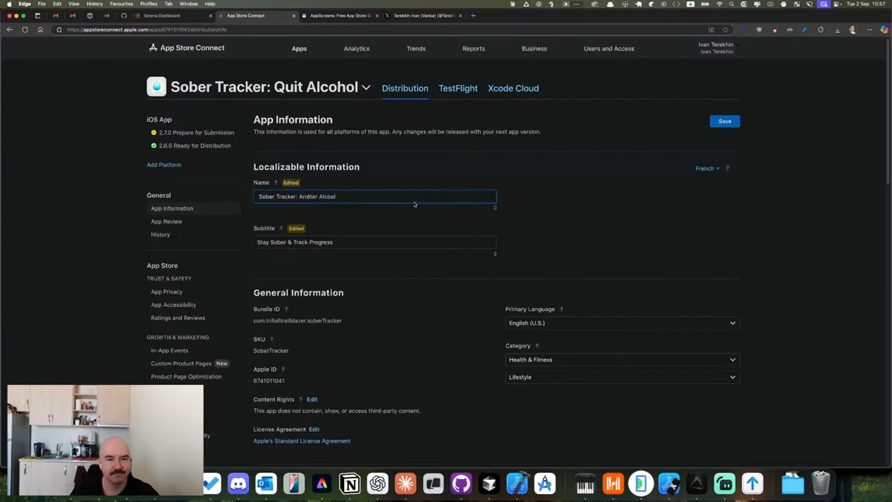
key("super+Left")
key("Delete")
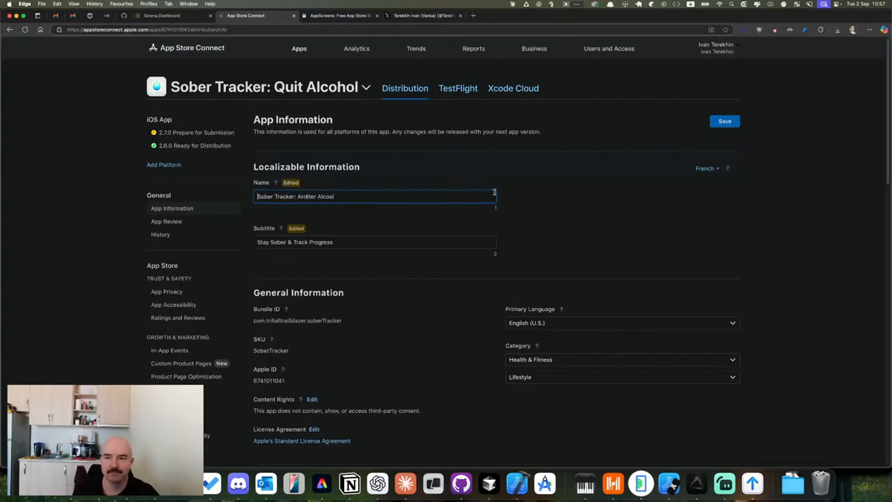
left_click(718, 125)
- Copy Claude's French subtitle "Restez Sobre et Suivez Progrès" into the French Subtitle field without its leading space, and save
key("super+Tab")
left_click_drag(515, 157, 593, 158)
key("super+c")
key("super+Tab")
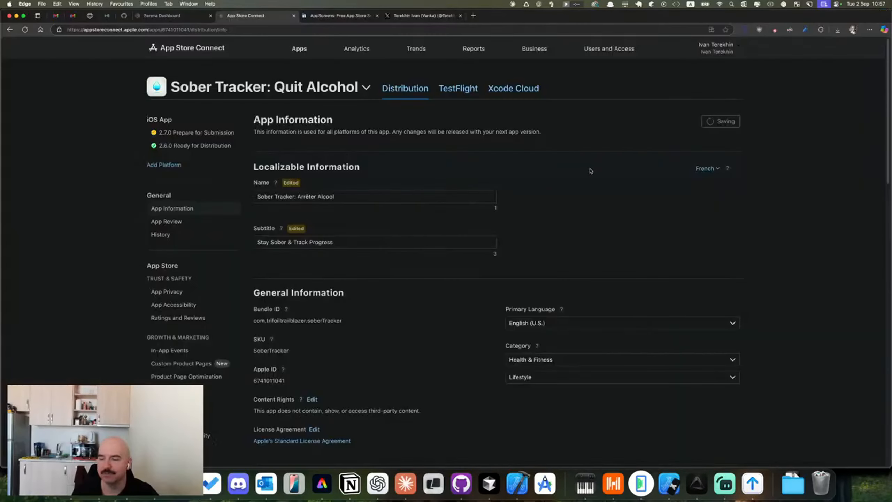
triple_click(366, 240)
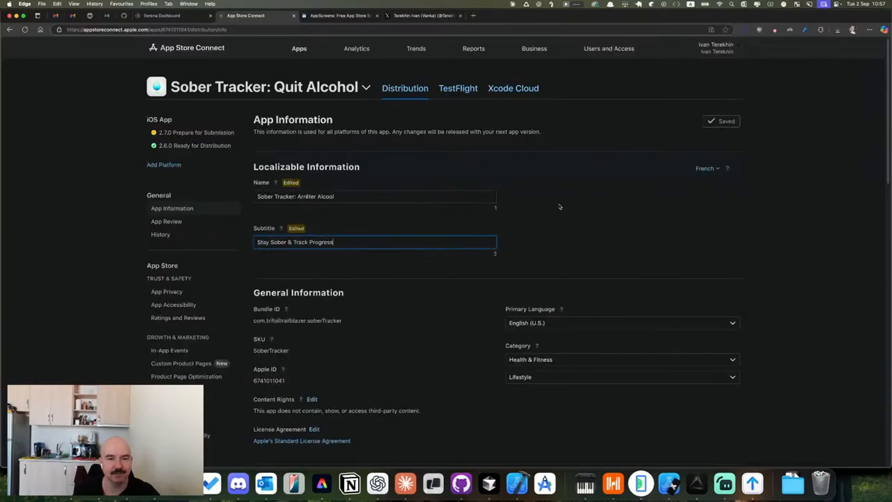
key("super+a")
key("super+v")
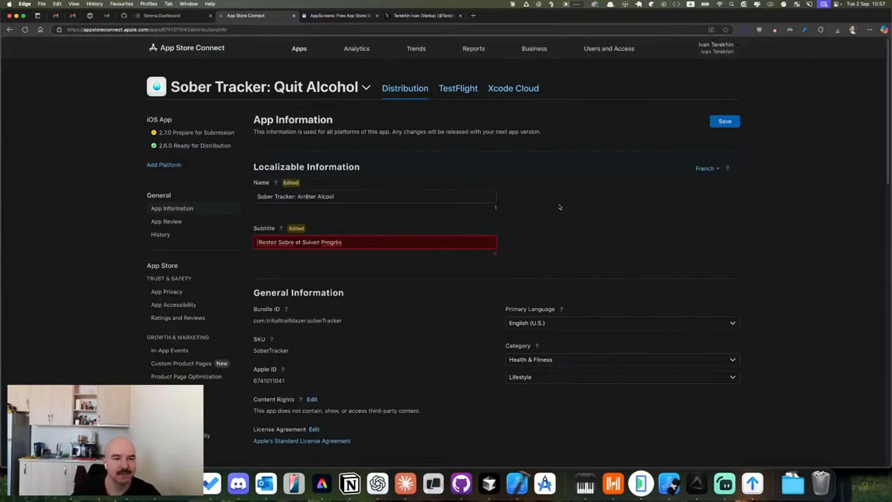
key("super+Left")
key("Delete")
left_click(712, 121)
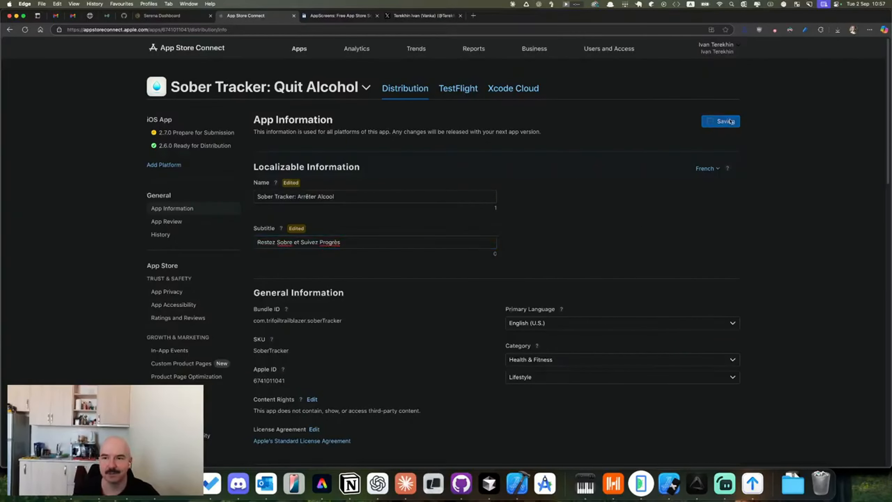
- In Claude, copy the French description from its opening heading through the "Prenez le Contrôle Aujourd'hui" paragraph, leaving out the terms-of-use line
key("super+Tab")
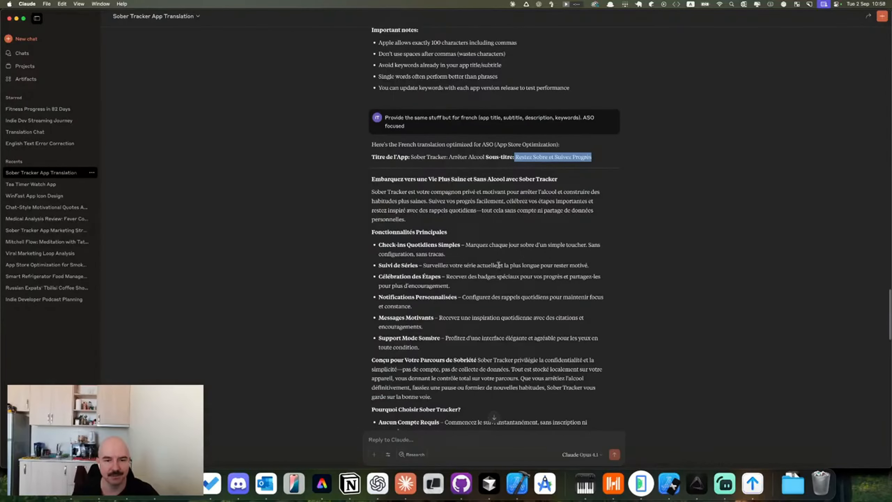
scroll(475, 243, "down", 1)
left_click_drag(369, 170, 552, 350)
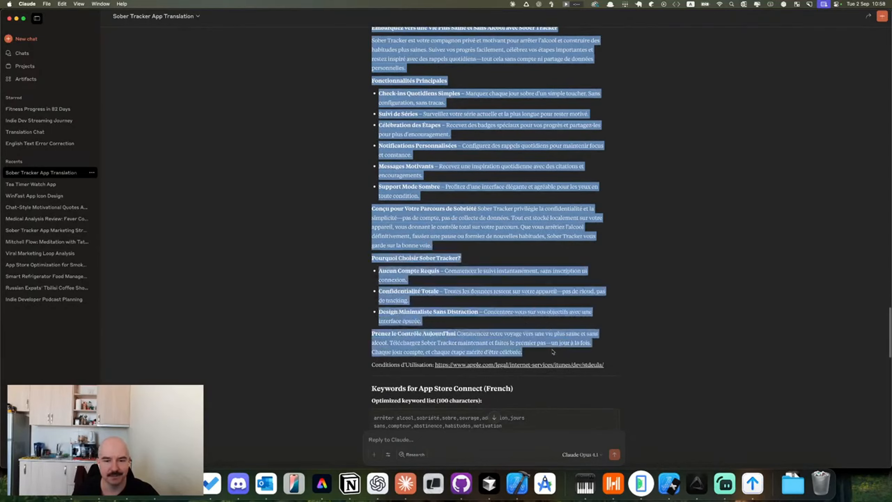
scroll(541, 340, "down", 5)
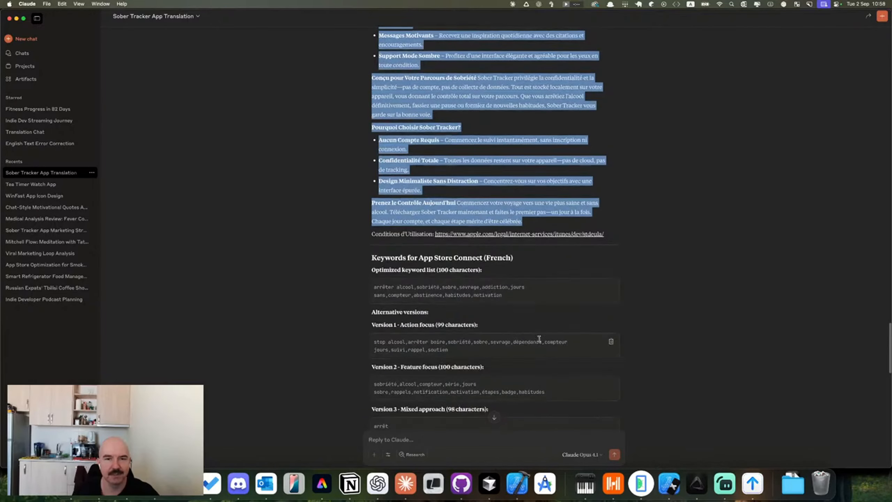
scroll(540, 339, "up", 8)
- Open the 2.7.0 version page in App Store Connect, choose the French localization and paste the copied text into Description
key("super+Tab")
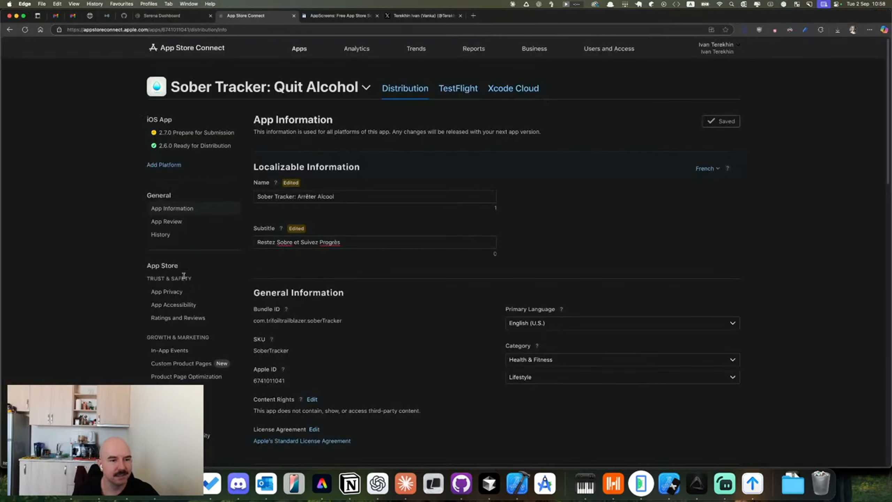
left_click(196, 132)
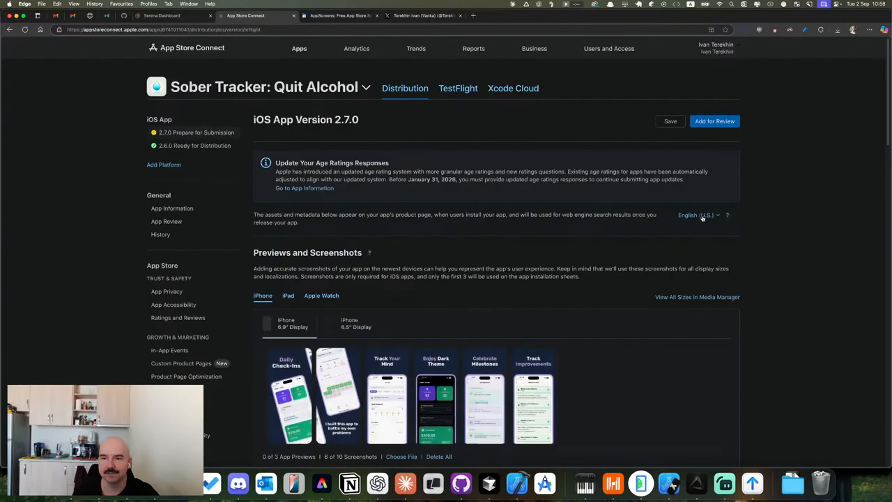
left_click(699, 215)
left_click(658, 291)
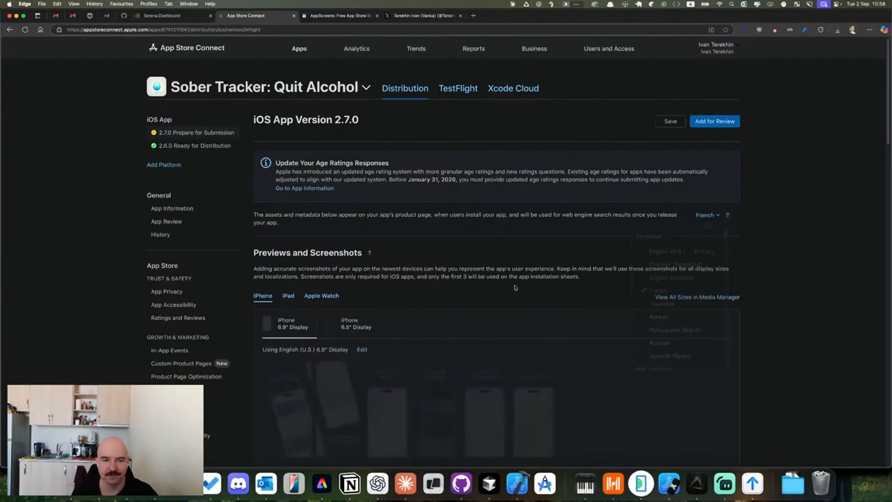
scroll(402, 292, "down", 5)
scroll(403, 291, "down", 3)
left_click(348, 340)
key("super+v")
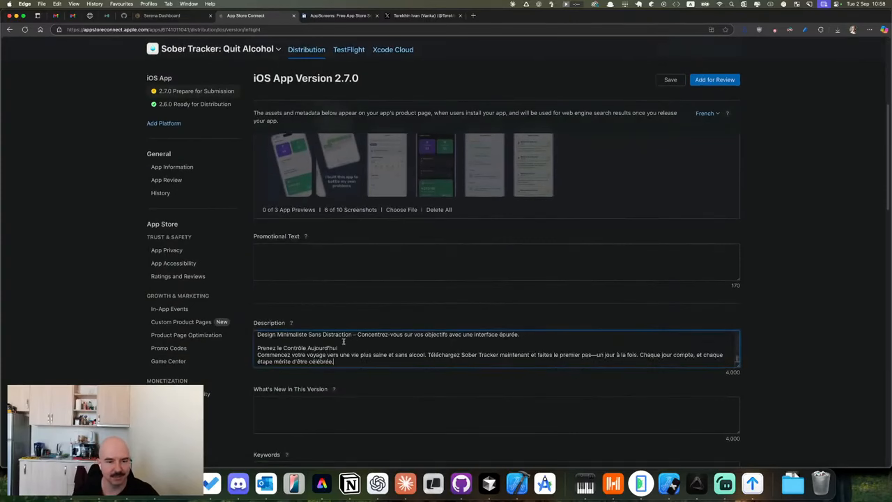
- Remove the blank lines below the headings "Fonctionnalités Principales" and "Pourquoi Choisir Sober Tracker?" in the French Description
scroll(368, 366, "down", 3)
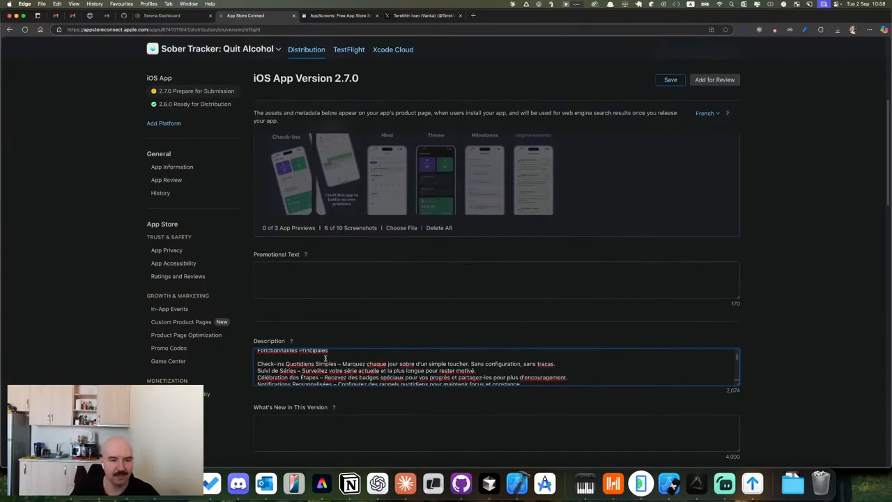
key("Up")
key("BackSpace")
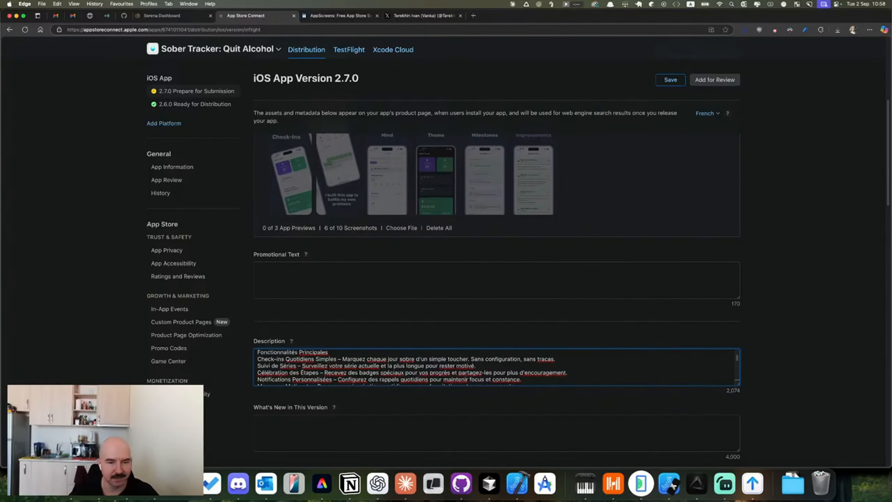
scroll(323, 368, "down", 3)
scroll(327, 374, "down", 3)
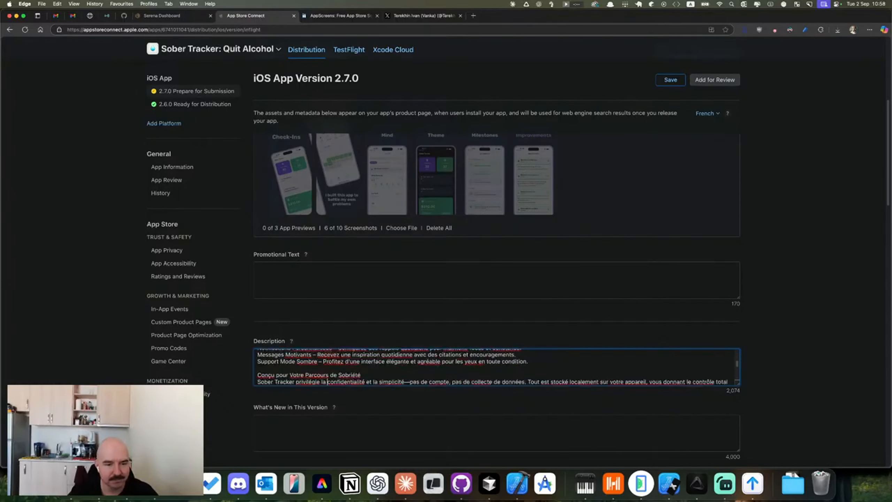
scroll(327, 367, "down", 3)
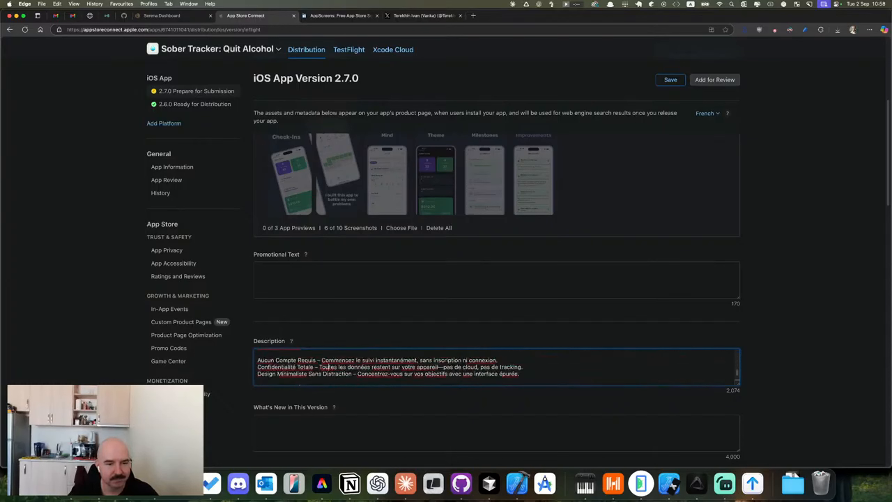
scroll(326, 367, "up", 3)
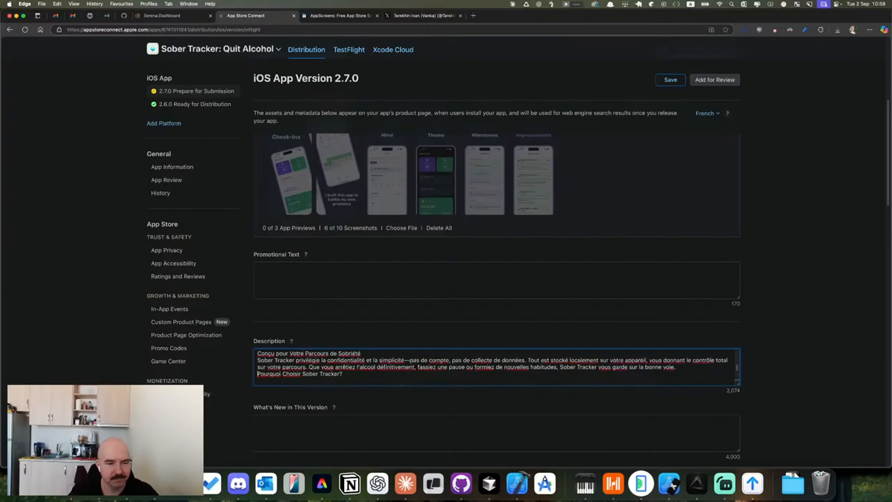
scroll(343, 367, "down", 3)
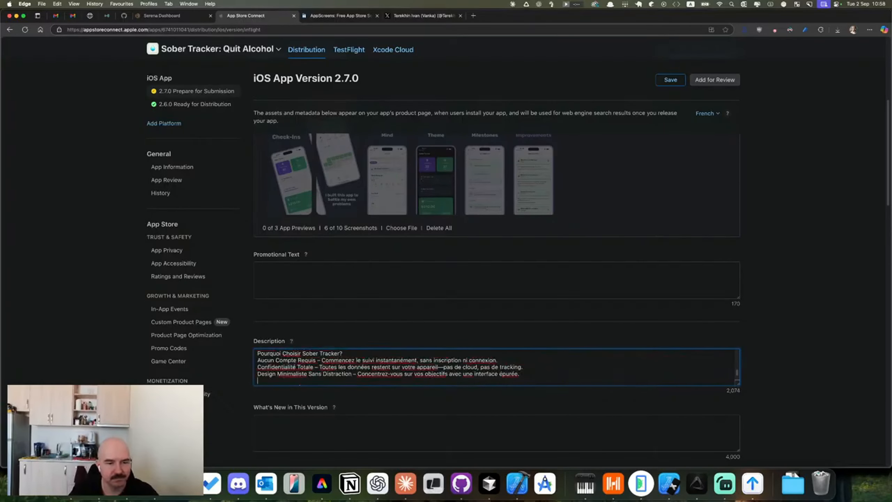
scroll(343, 373, "down", 3)
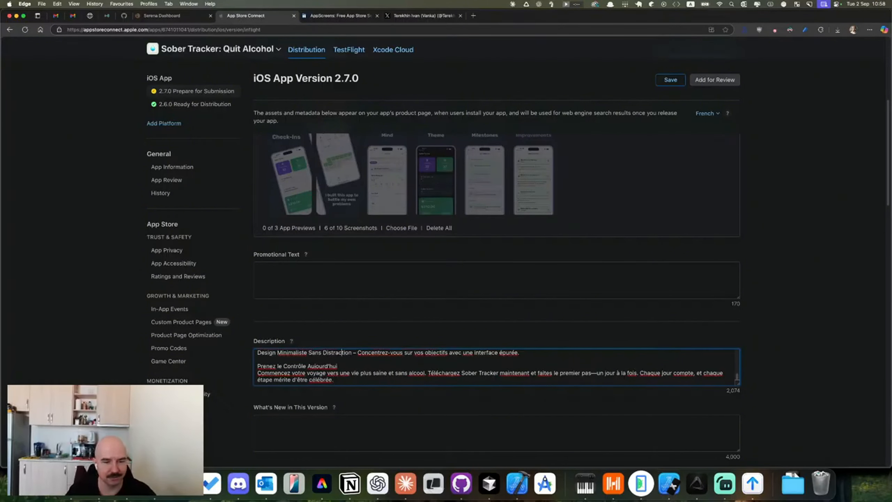
- Review the French Description's spacing back up to its opening heading and save the version page
scroll(341, 367, "up", 3)
scroll(342, 367, "up", 3)
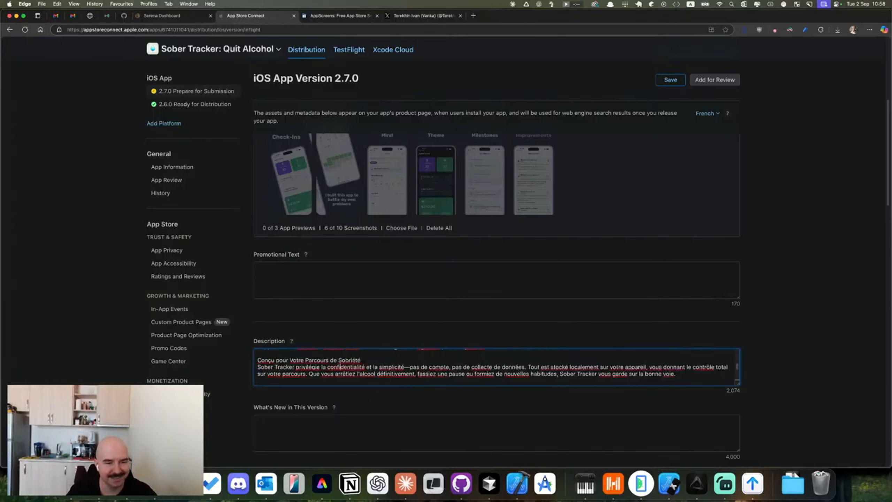
scroll(341, 367, "down", 5)
scroll(341, 367, "up", 3)
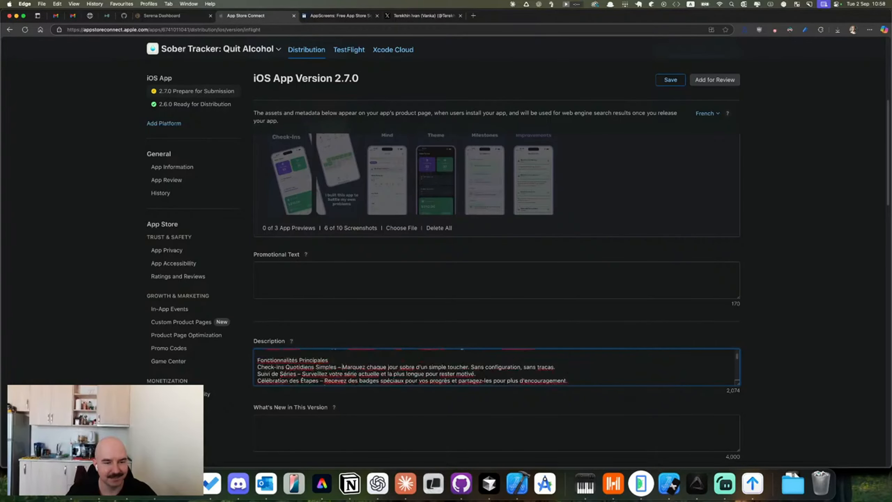
scroll(341, 362, "up", 3)
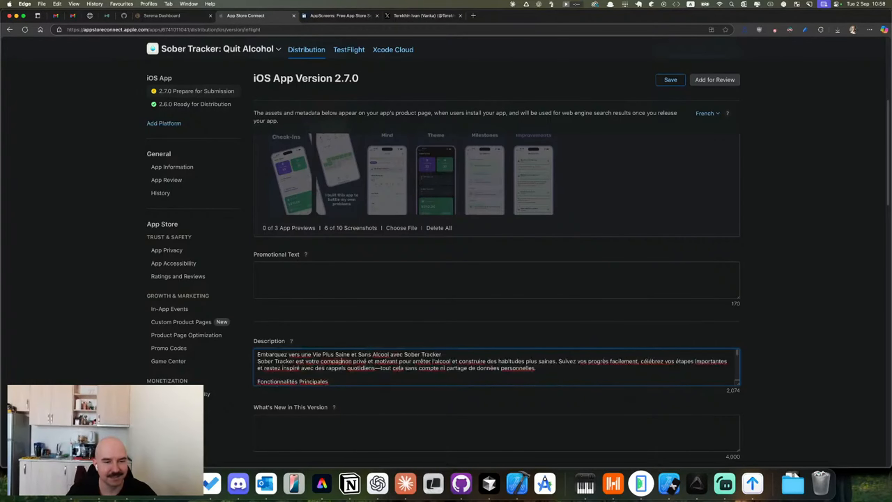
left_click(671, 80)
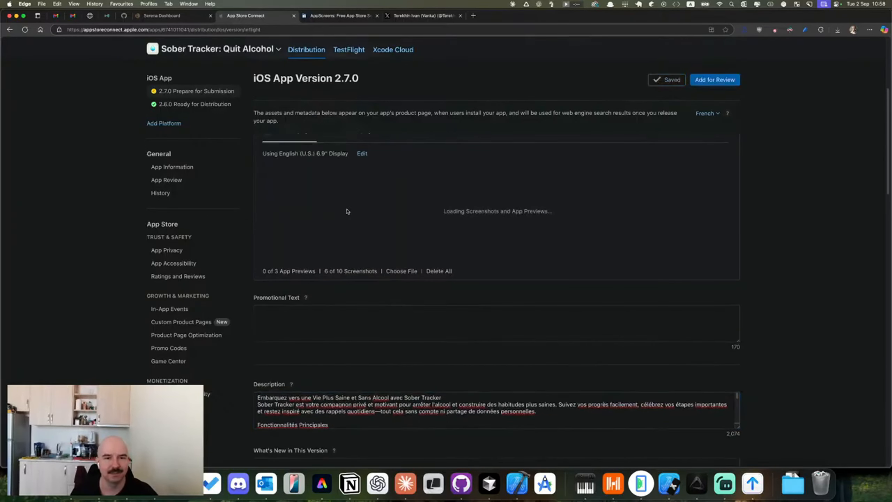
- Switch to ChatGPT and copy the French release note "De nouvelles langues ont été ajoutées / Quelques bugs ont été corrigés."
key("super+Tab")
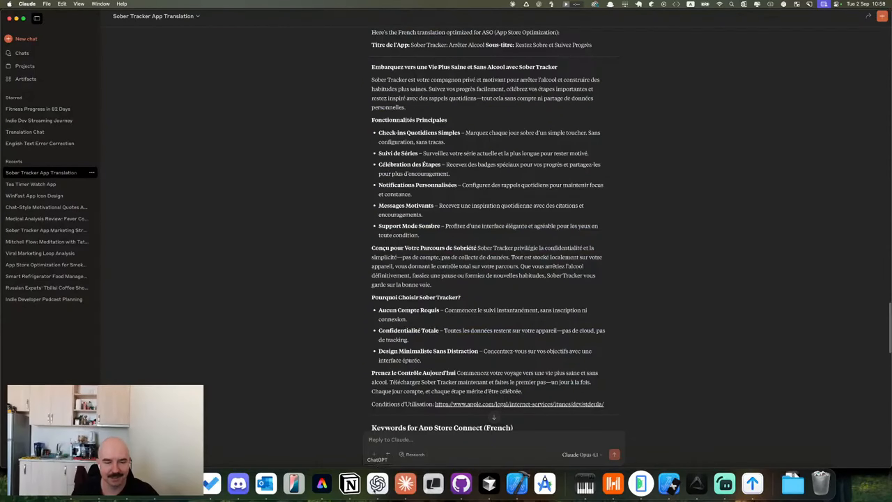
key("super+Tab")
left_click(370, 204)
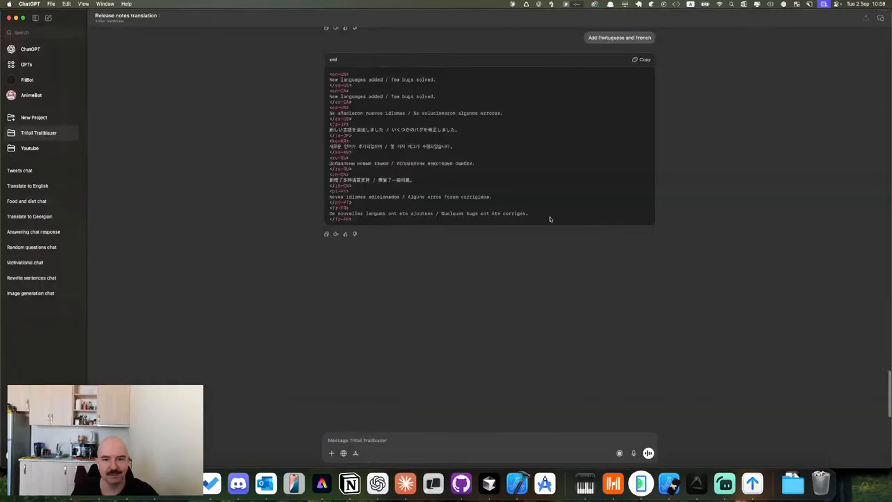
left_click_drag(329, 214, 529, 213)
key("super+c")
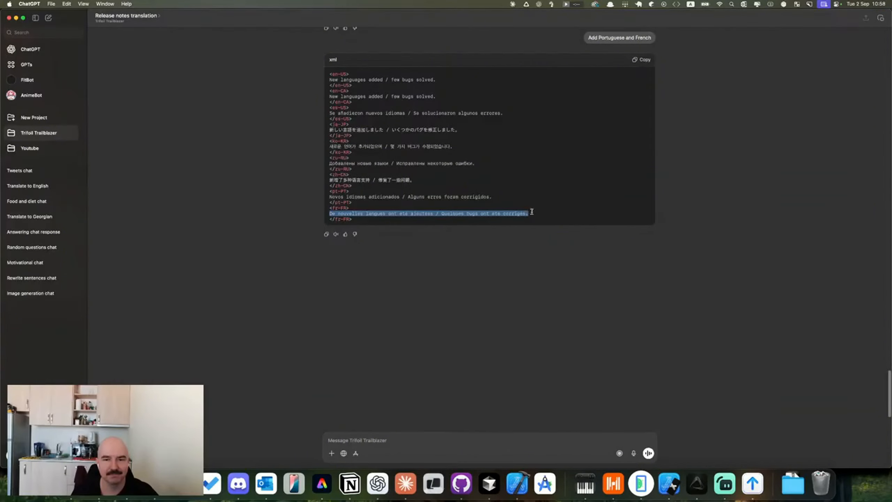
- Return to App Store Connect, paste the note into the French What's New in This Version, and save
key("super+Tab")
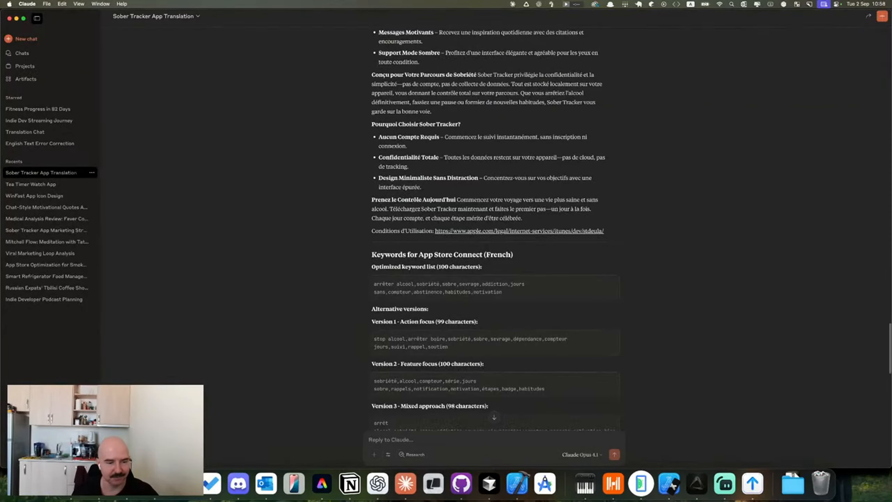
key("super+Tab")
left_click(309, 336)
key("super+v")
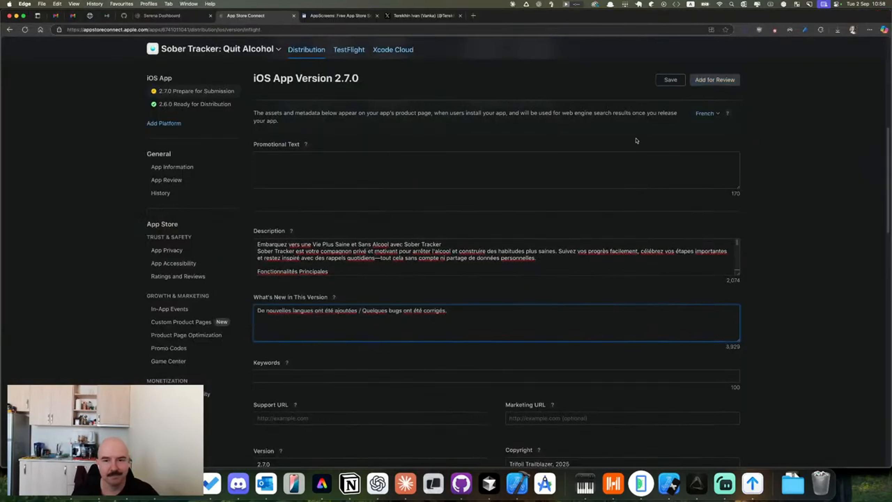
left_click(669, 81)
left_click(706, 114)
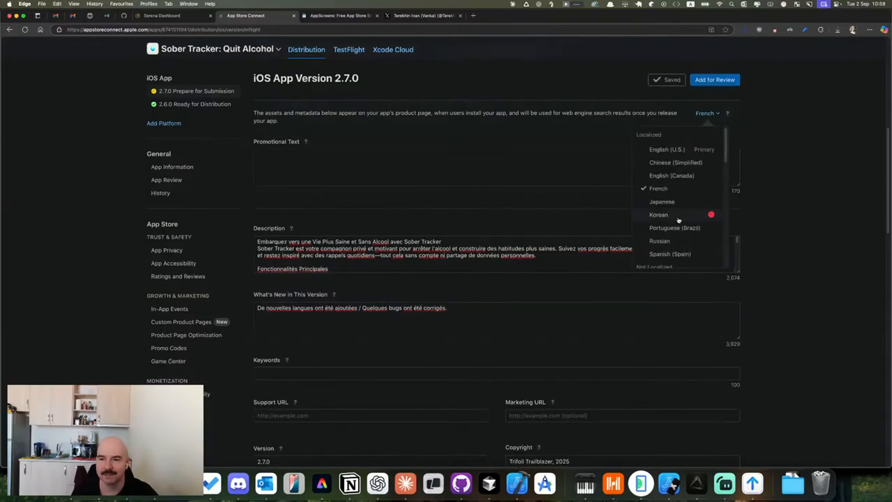
left_click(559, 184)
- Copy Claude's optimized 100-character French keyword list into the French Keywords field in App Store Connect, and save
key("super+Tab")
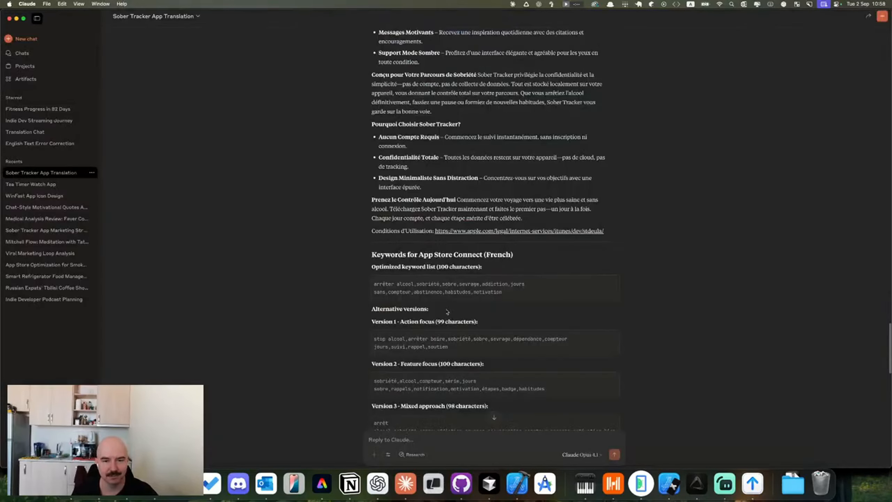
scroll(447, 311, "down", 5)
scroll(569, 154, "up", 2)
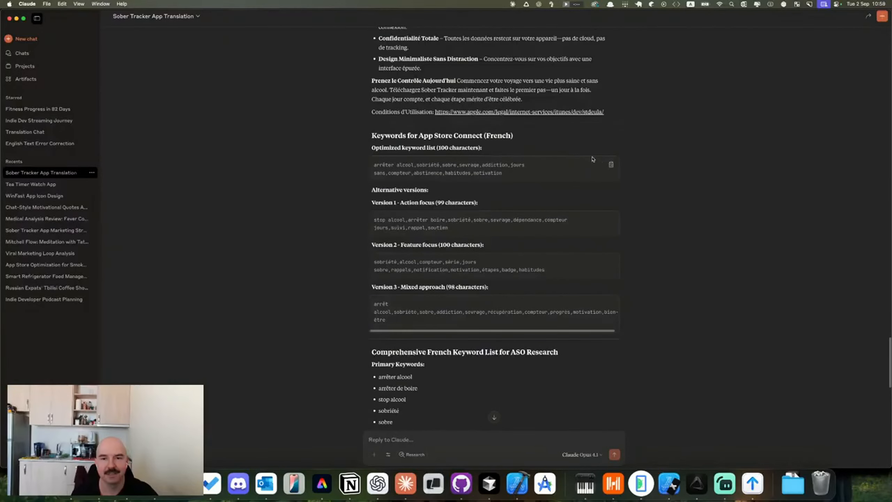
left_click(612, 164)
key("super+Tab")
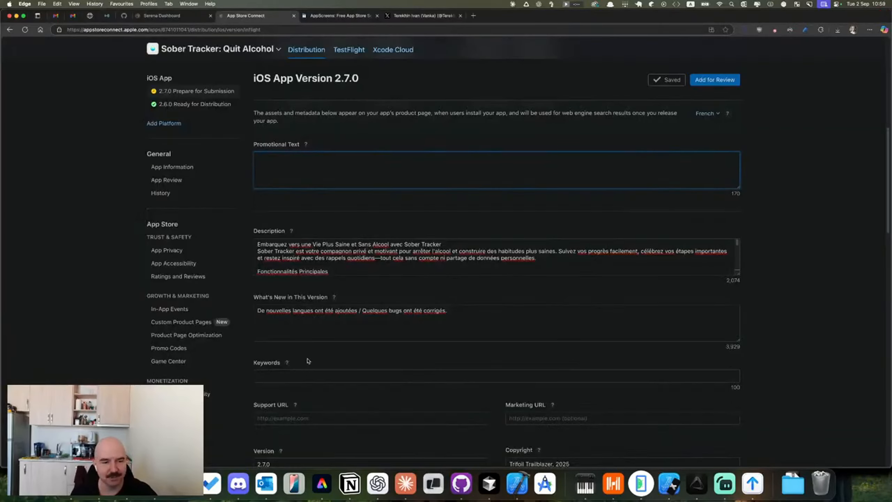
left_click(309, 376)
key("super+v")
left_click(752, 133)
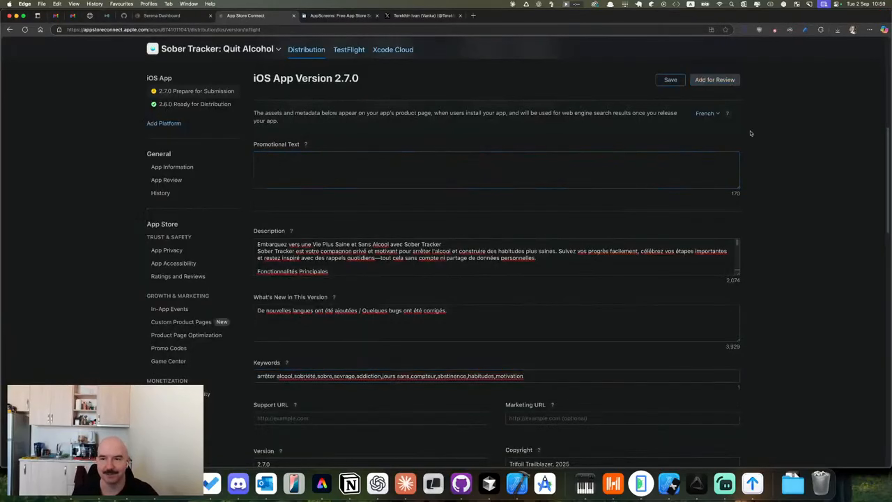
left_click(670, 80)
left_click(707, 113)
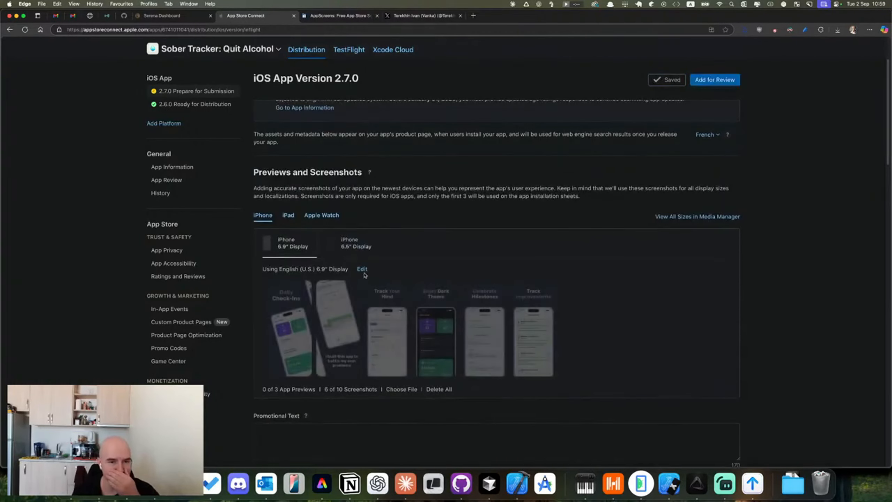
- Switch the French iPhone 6.9" Display to its own screenshots and open the French "iOS Phones 6.9" folder in Finder
left_click(838, 30)
left_click(824, 61)
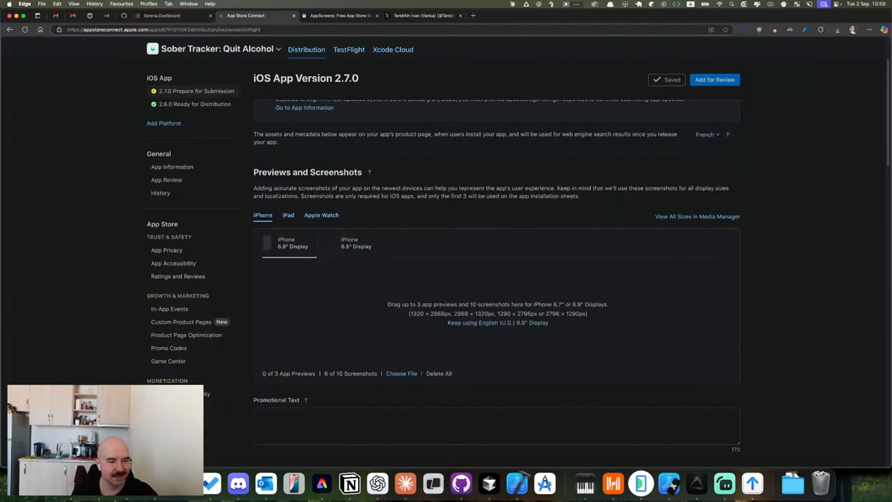
left_click(71, 484)
left_click(475, 300)
key("super+Up")
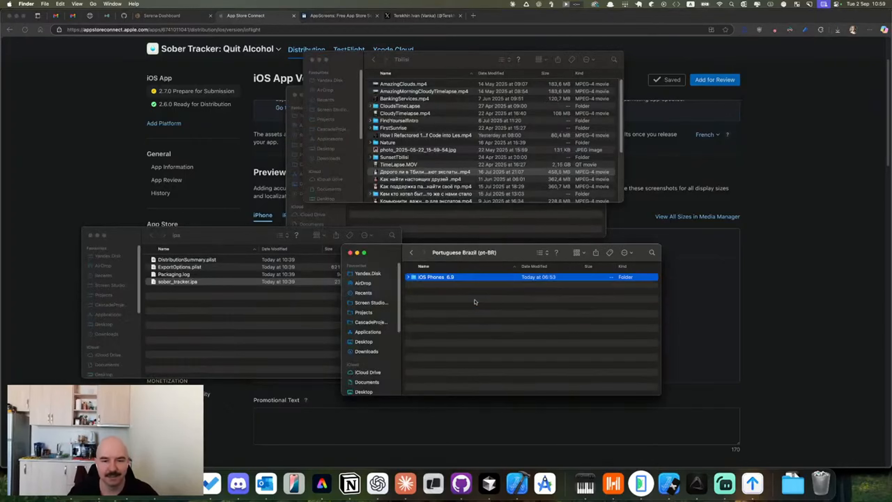
key("super+Up")
key("Up")
key("super+Down")
key("Down")
key("super+Down")
key("Down")
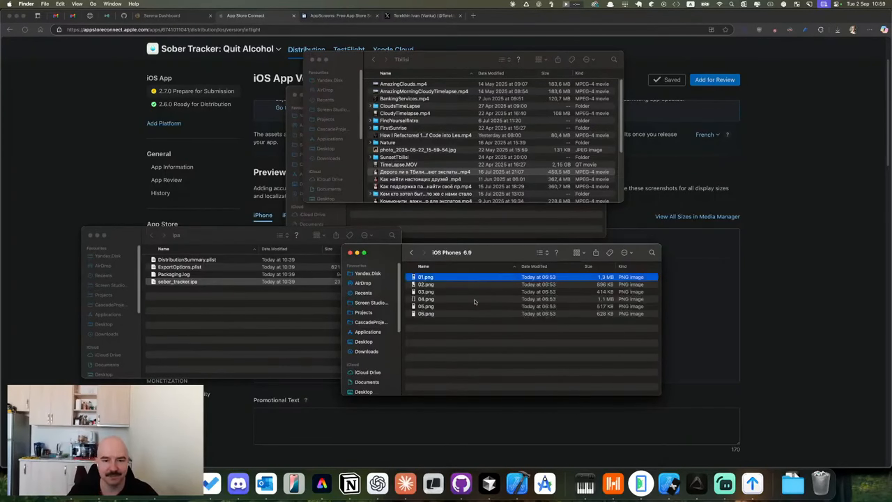
- Upload 01.png and 02.png from the folder to the French iPhone 6.9" Display screenshots
left_click_drag(454, 279, 414, 293)
key("super+Tab")
key("super+Tab")
key("super+Tab")
key("super+Tab")
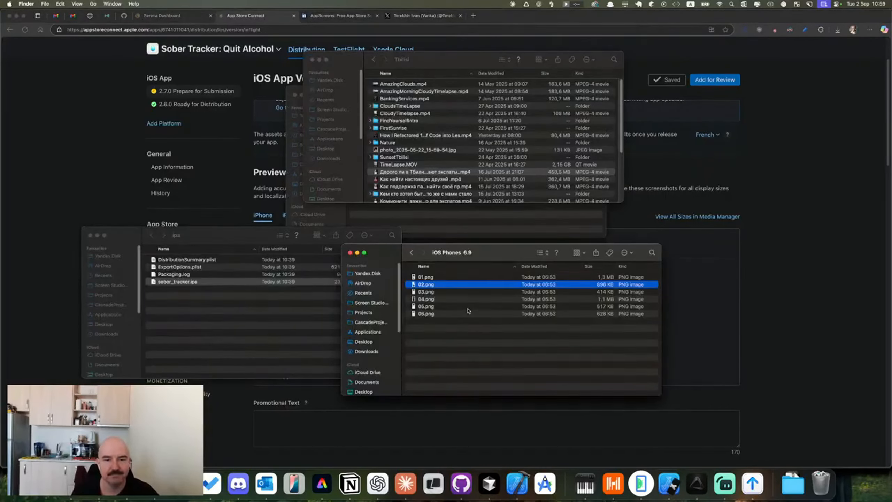
- Add 03.png, 04.png, 05.png and 06.png in order to the French iPhone 6.9" Display screenshots
left_click_drag(434, 294, 515, 309)
key("super+Tab")
key("super+Tab")
left_click(435, 299)
key("super+Tab")
key("super+Tab")
left_click(433, 306)
key("super+Tab")
key("super+Tab")
left_click(434, 314)
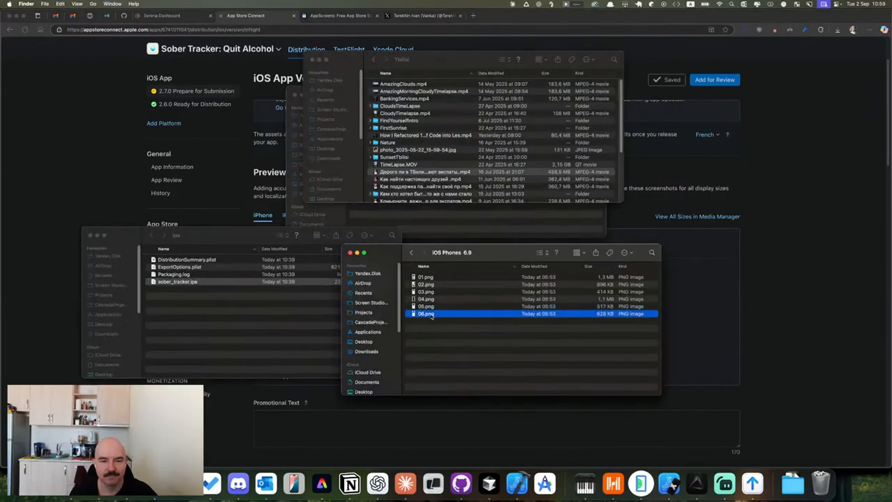
key("super+Tab")
left_click_drag(435, 314, 527, 309)
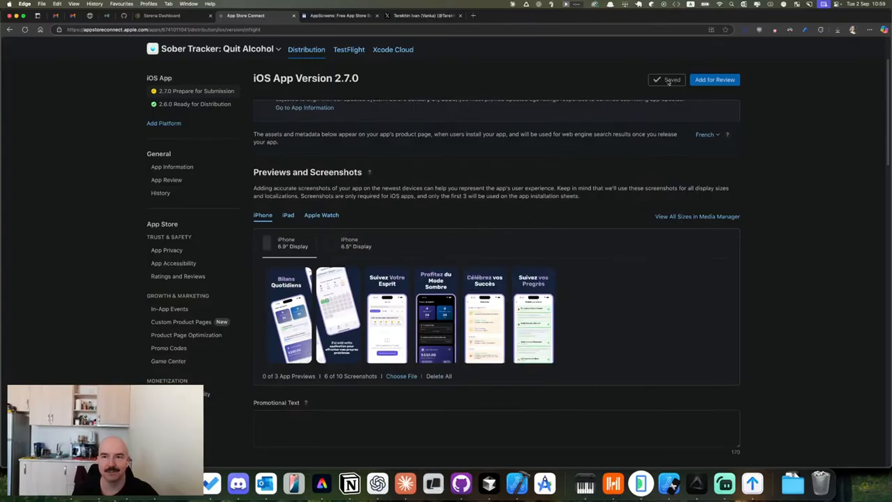
scroll(524, 211, "down", 10)
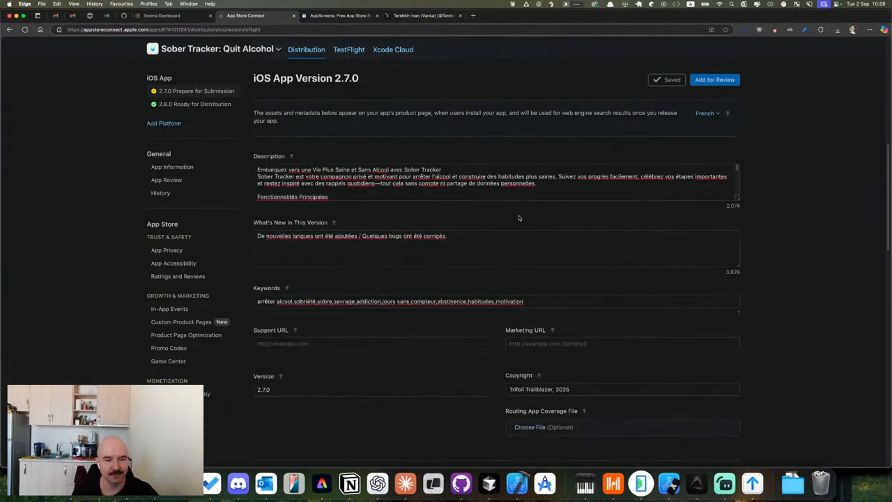
scroll(429, 259, "down", 8)
scroll(467, 297, "up", 6)
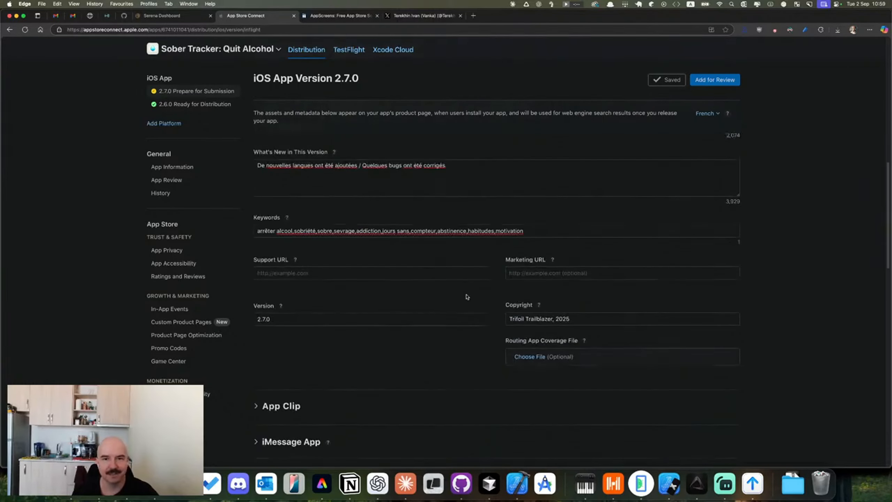
left_click(301, 272)
left_click(330, 297)
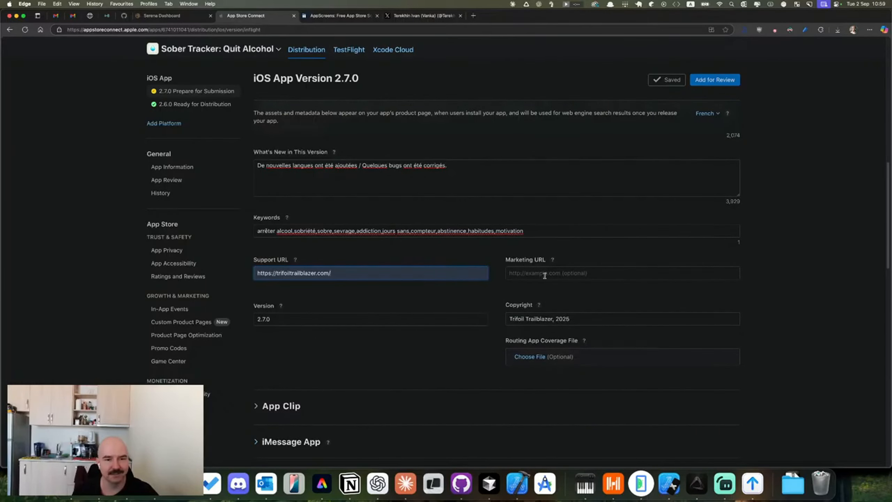
left_click(552, 273)
left_click(562, 298)
scroll(669, 168, "down", 5)
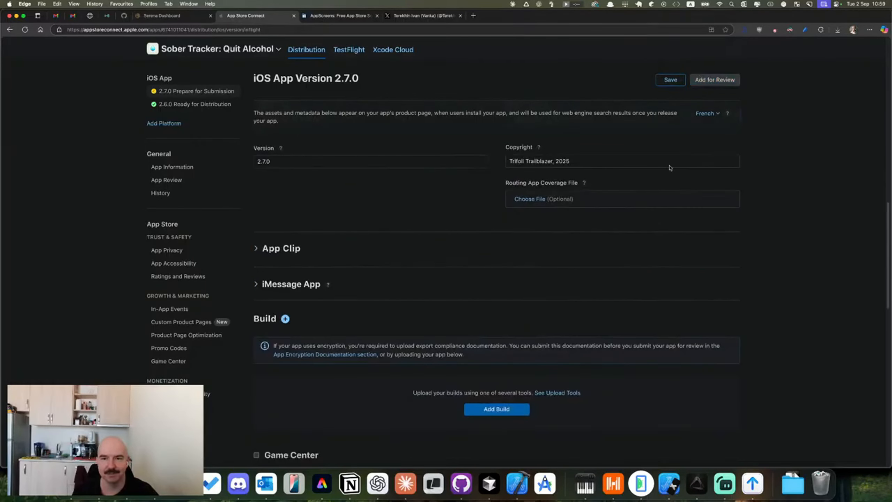
left_click(671, 80)
- Check the keywords and the support and marketing URLs of the Chinese (Simplified) and English (Canada) localizations
scroll(699, 105, "up", 3)
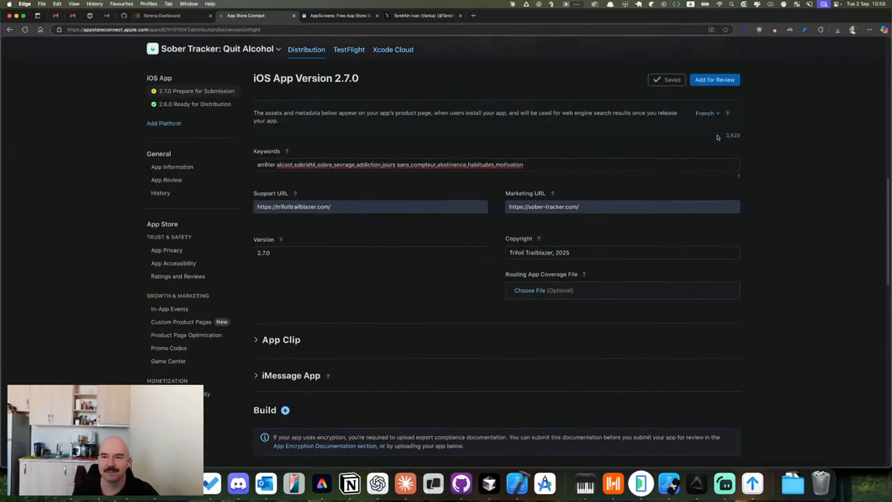
left_click(715, 114)
left_click(711, 162)
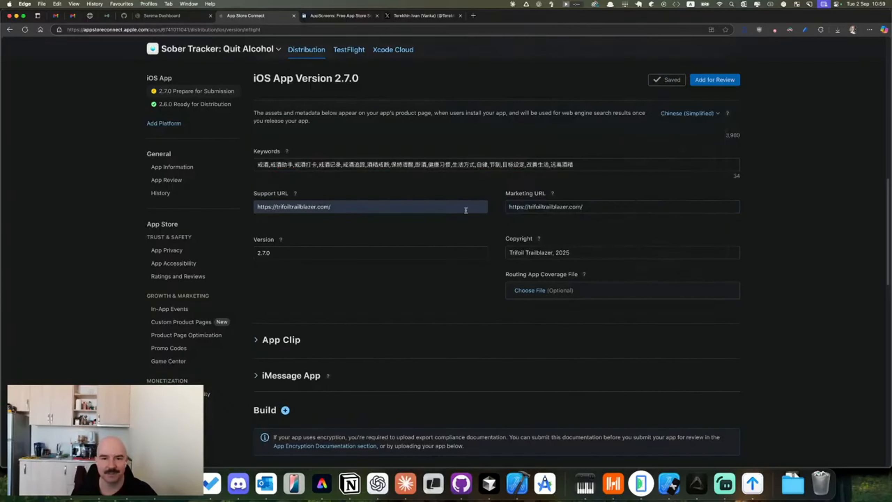
left_click(697, 115)
left_click(668, 176)
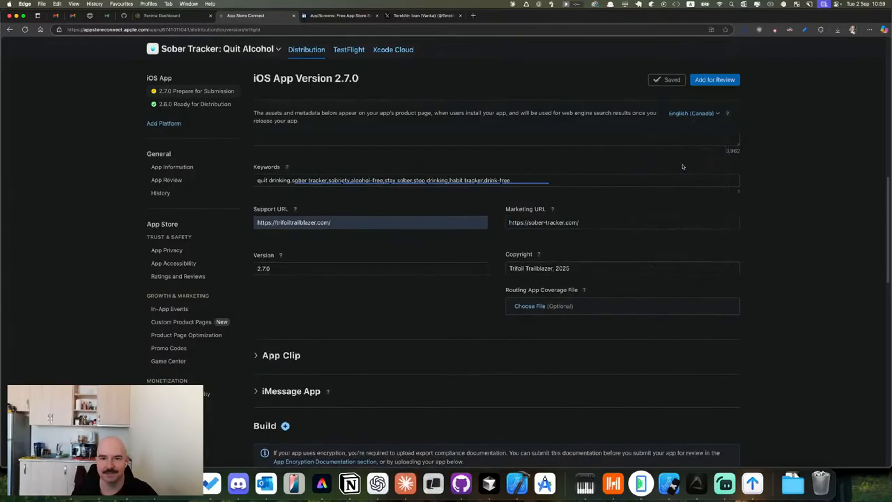
- Check the keywords and the support and marketing URLs of the French, Japanese and Korean localizations
left_click(698, 115)
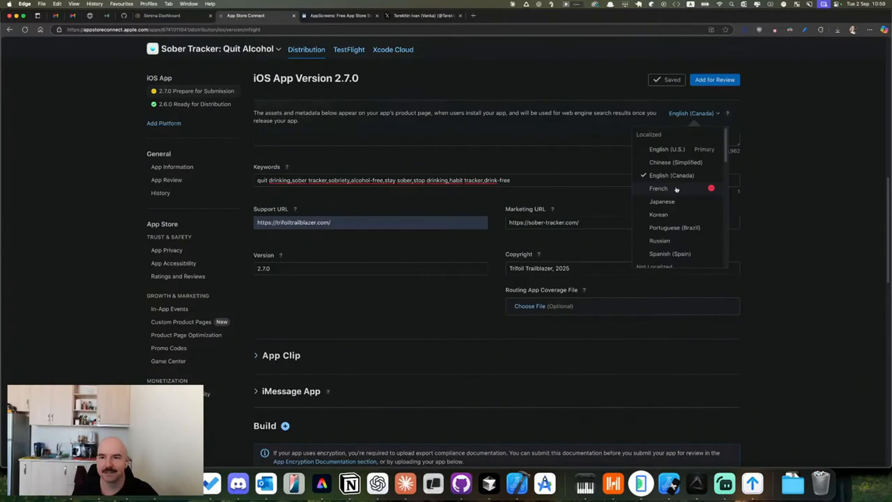
left_click(710, 188)
left_click(707, 115)
left_click(675, 201)
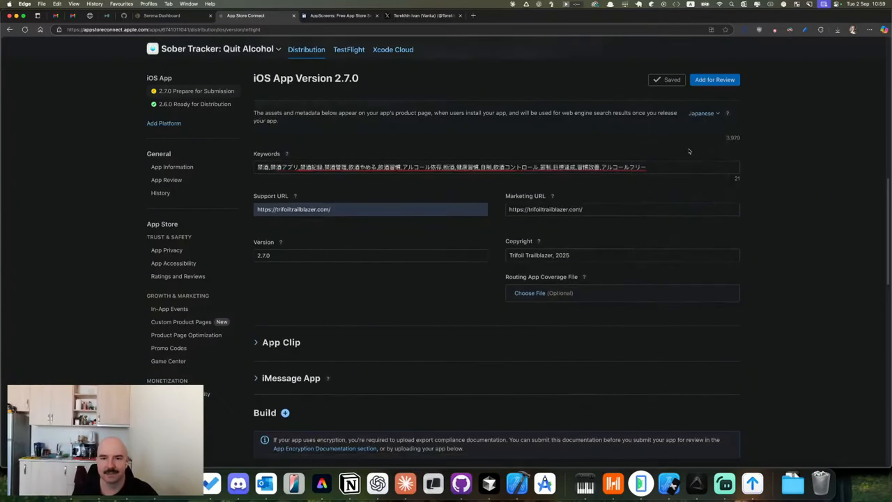
left_click(701, 114)
left_click(673, 213)
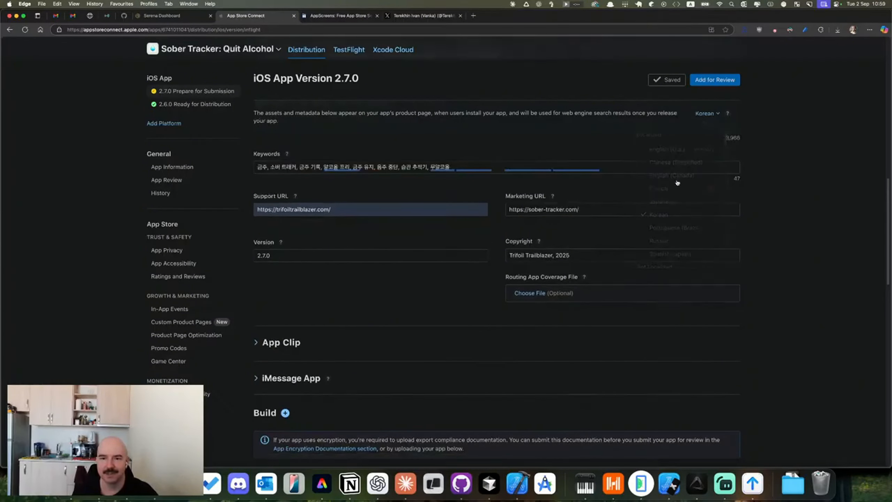
left_click(701, 115)
left_click(673, 204)
left_click(608, 208)
key("super+a")
key("BackSpace")
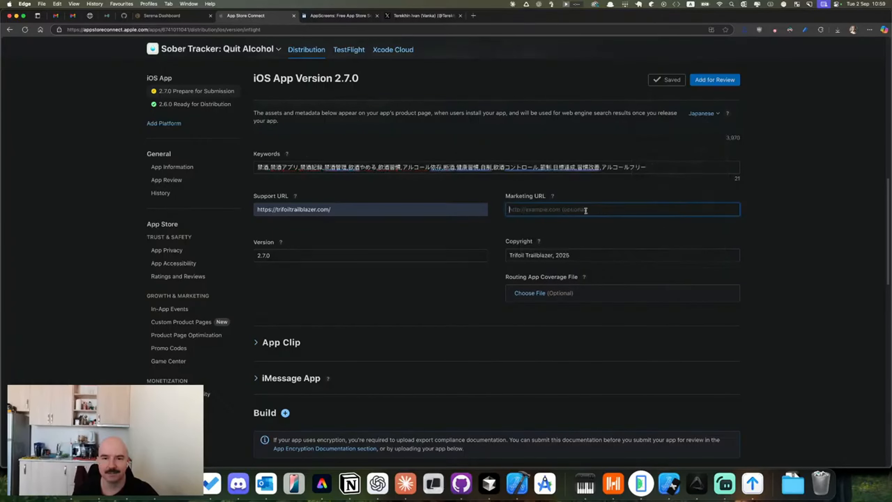
left_click(586, 211)
left_click(565, 236)
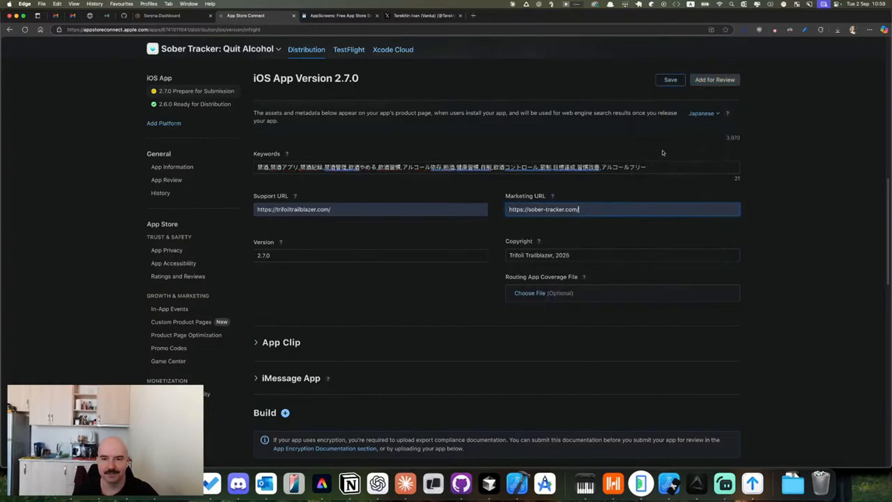
left_click(671, 82)
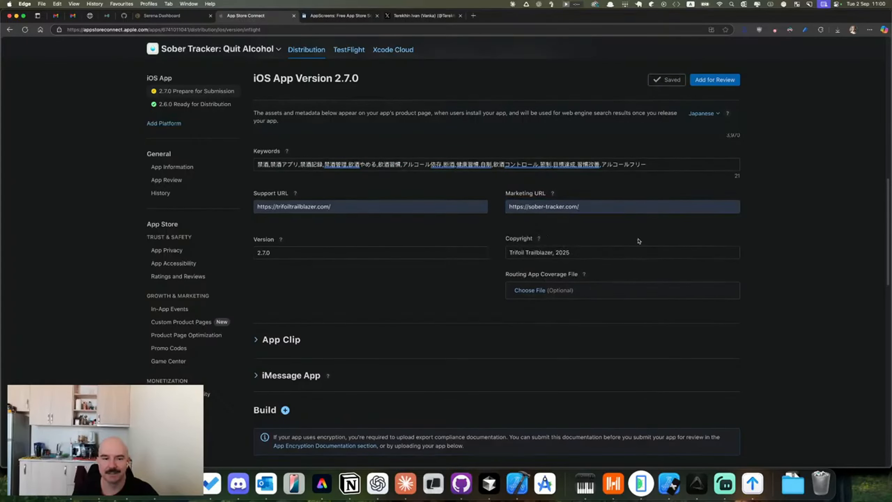
- Review the Japanese metadata, and check the release notes, keywords and URLs of the Korean and Portuguese (Brazil) localizations
scroll(657, 246, "down", 3)
scroll(657, 250, "up", 10)
scroll(657, 249, "down", 5)
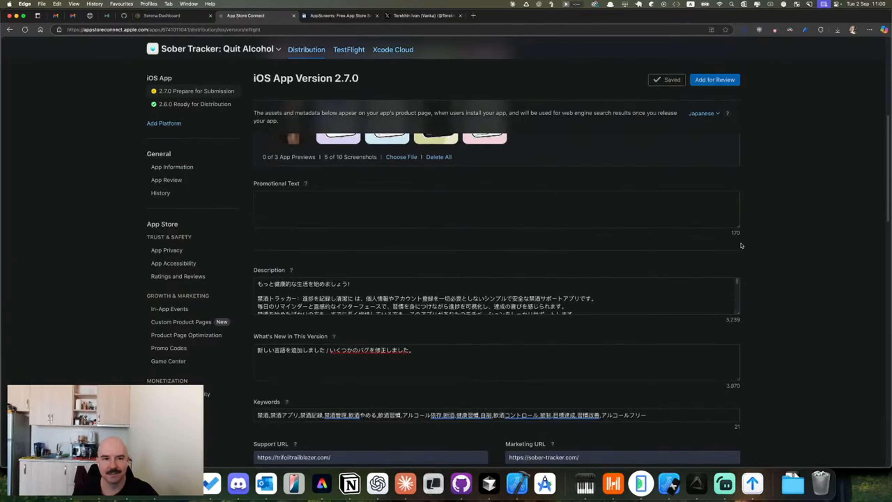
left_click(704, 114)
left_click(710, 214)
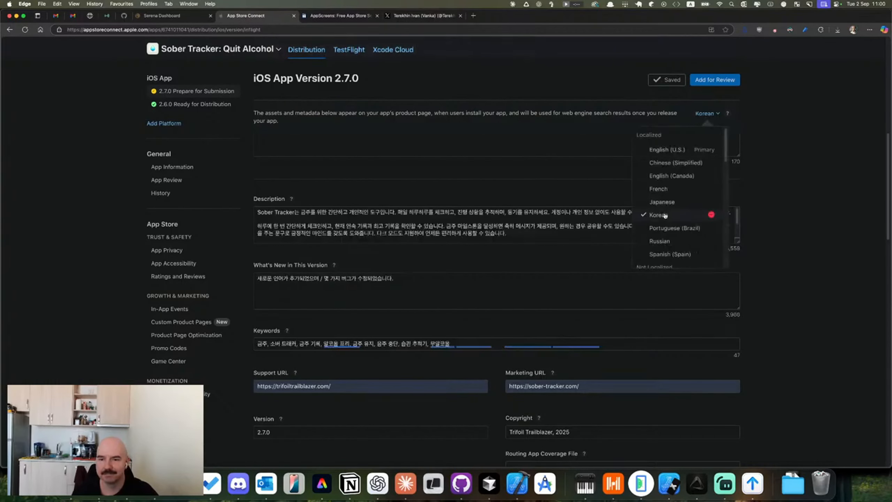
left_click(707, 113)
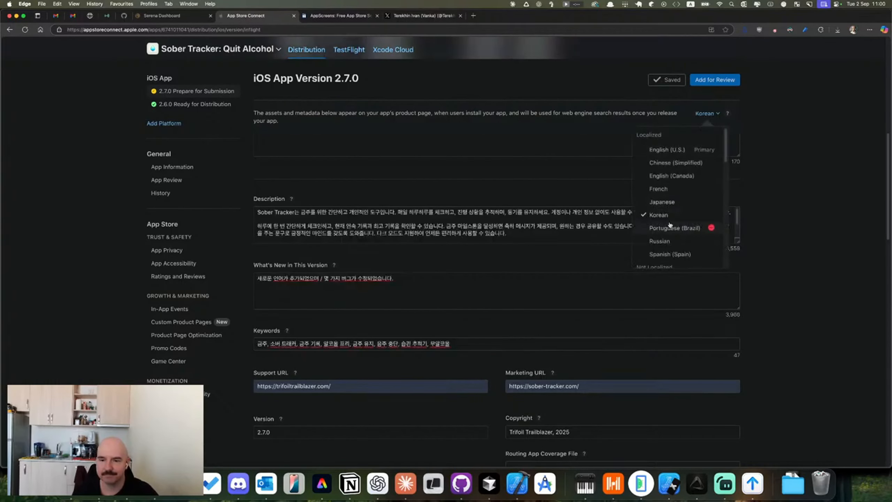
left_click(671, 224)
left_click(697, 111)
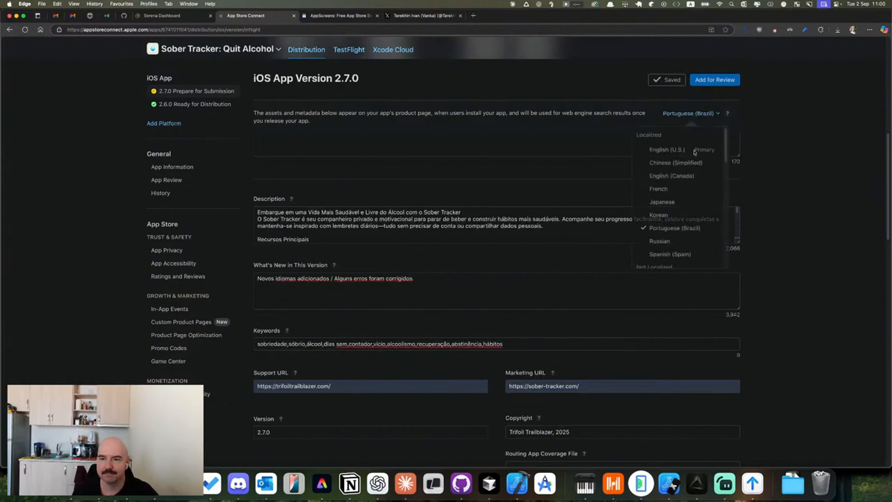
left_click(670, 238)
triple_click(618, 385)
key("BackSpace")
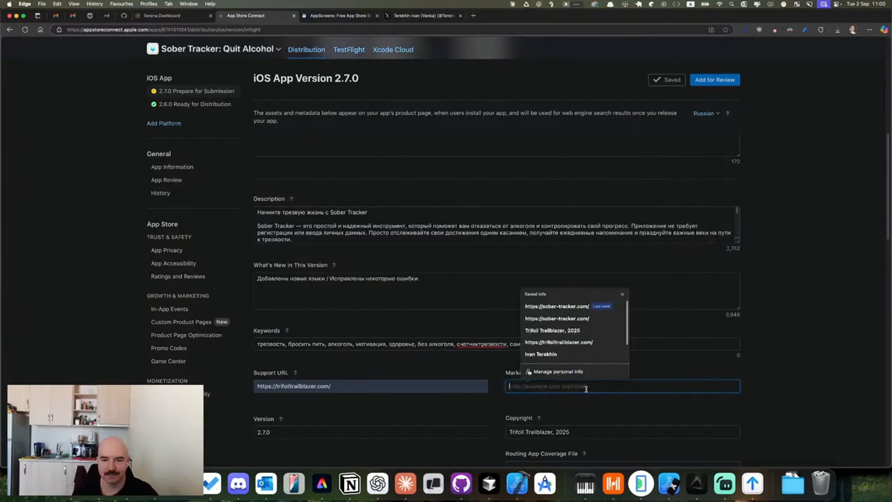
left_click(566, 309)
left_click(671, 83)
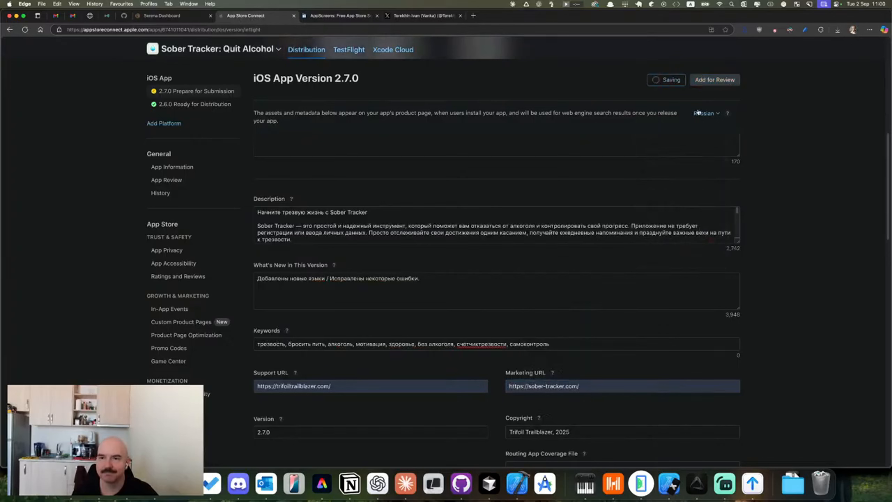
left_click(700, 114)
left_click(670, 253)
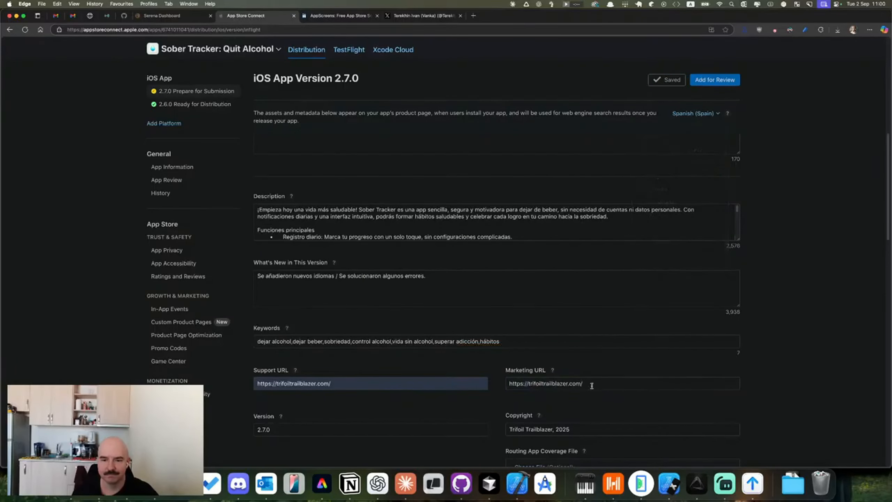
left_click(592, 386)
left_click(576, 316)
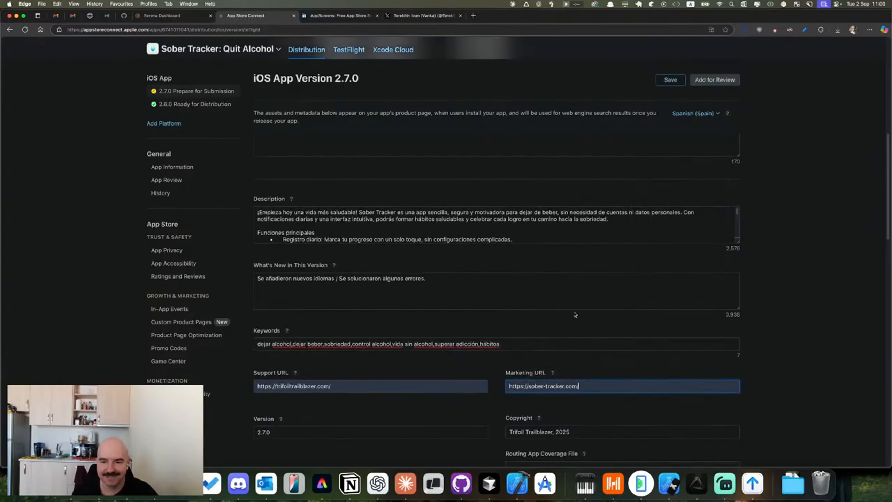
left_click(675, 84)
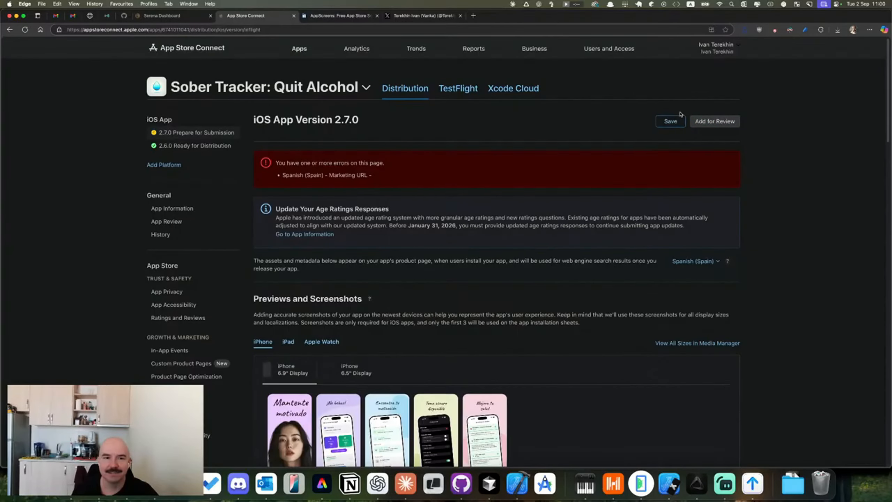
scroll(632, 246, "down", 10)
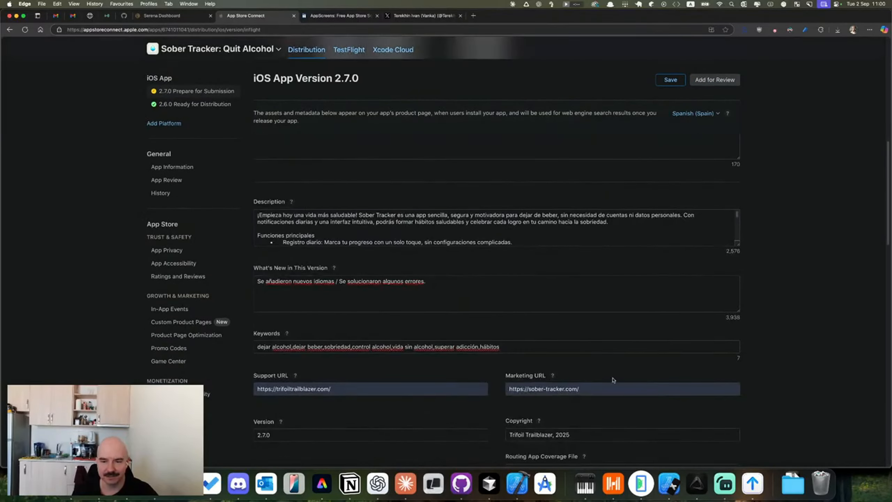
left_click(616, 387)
key("BackSpace")
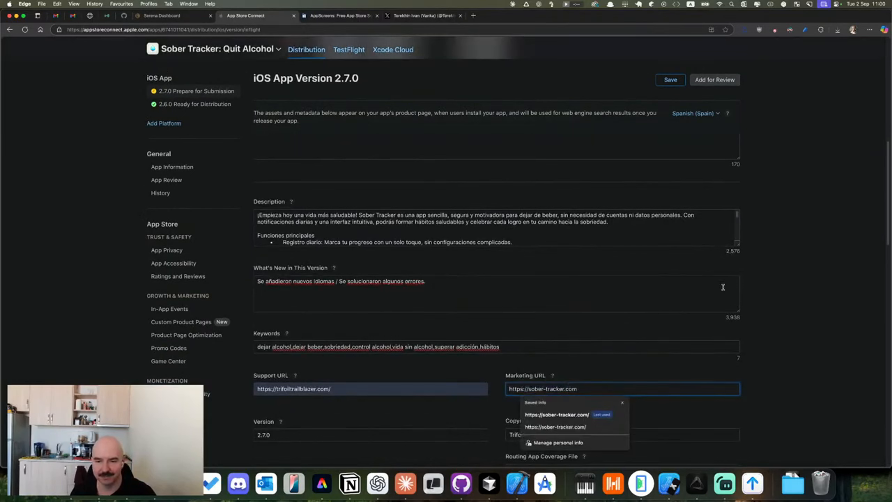
left_click(670, 80)
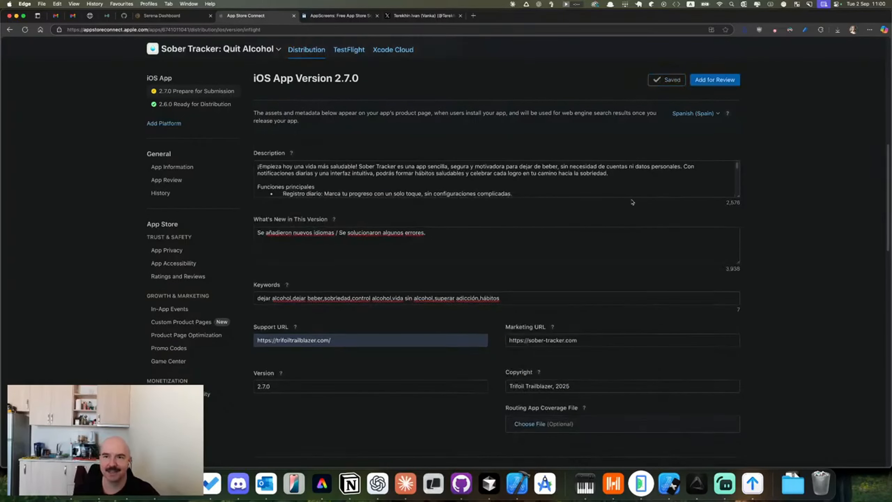
- Compare the iPhone 6.9" Display screenshots of the French and Portuguese (Brazil) localizations
left_click(695, 114)
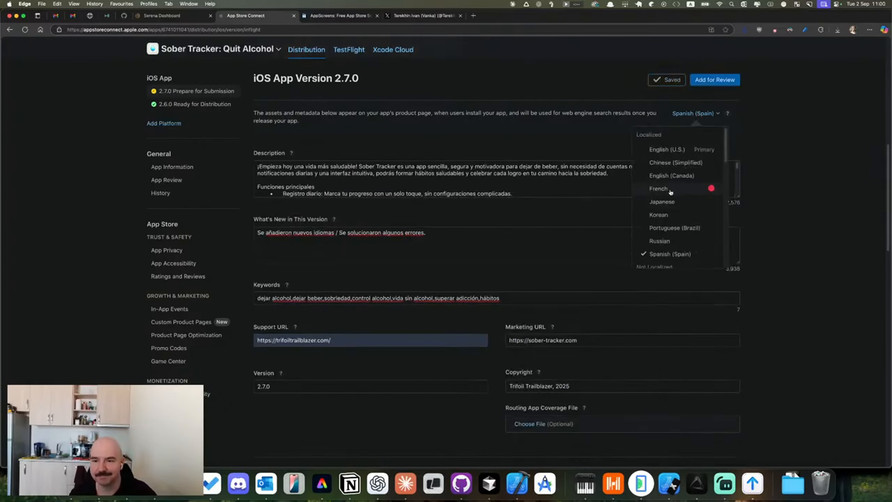
left_click(666, 185)
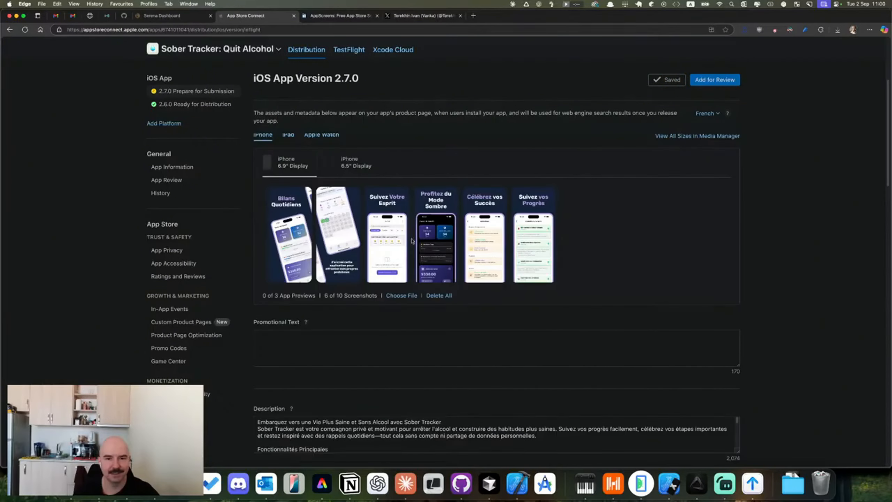
left_click(705, 115)
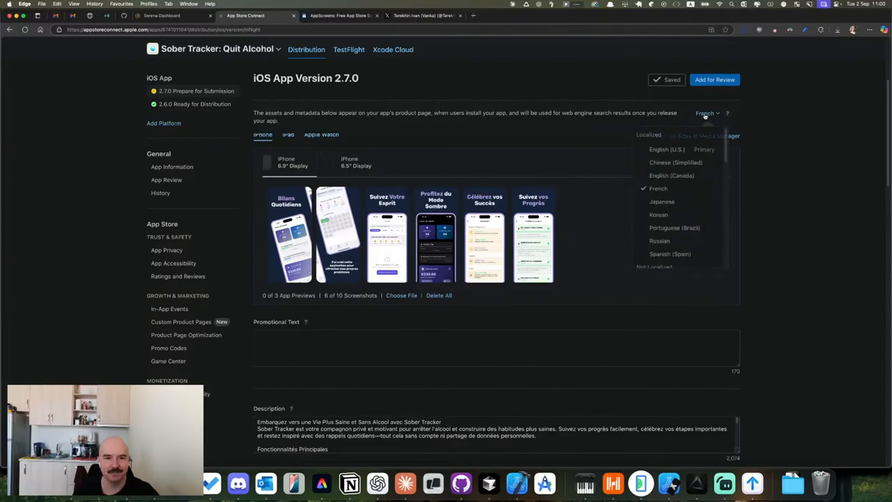
left_click(675, 228)
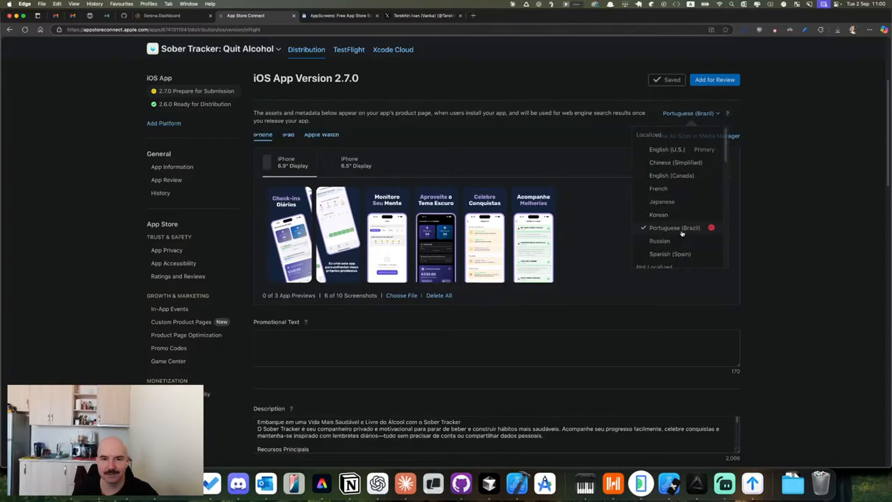
left_click(699, 117)
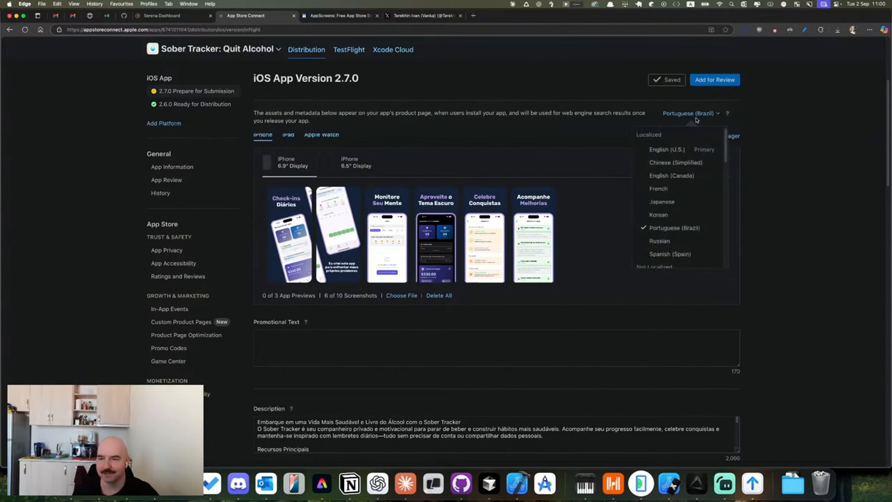
left_click(658, 189)
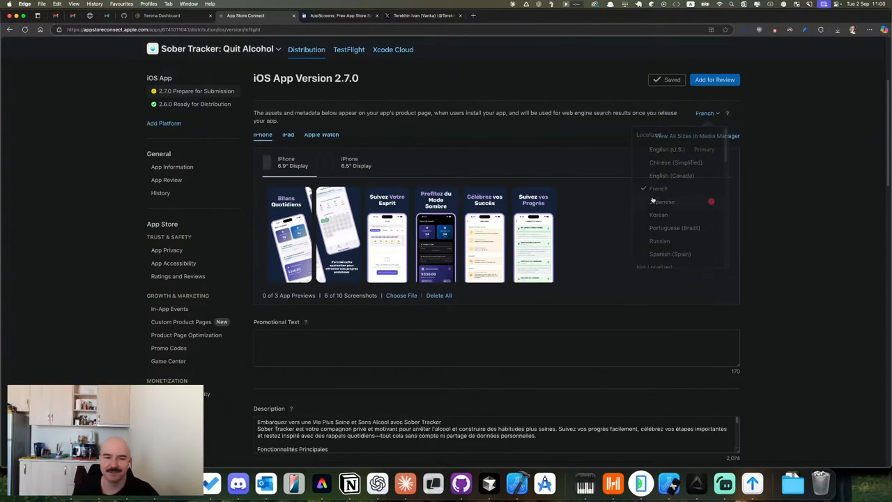
- Add build 44 to iOS App Version 2.7.0
scroll(486, 252, "down", 10)
scroll(499, 267, "down", 5)
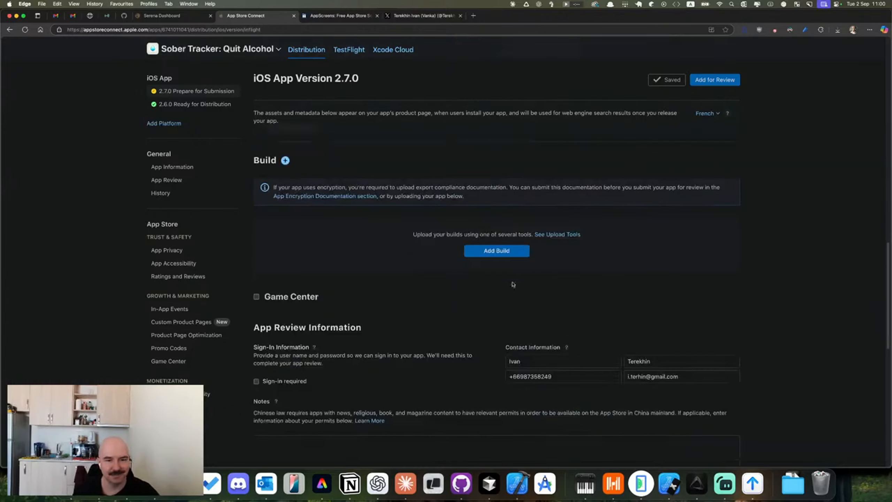
left_click(514, 254)
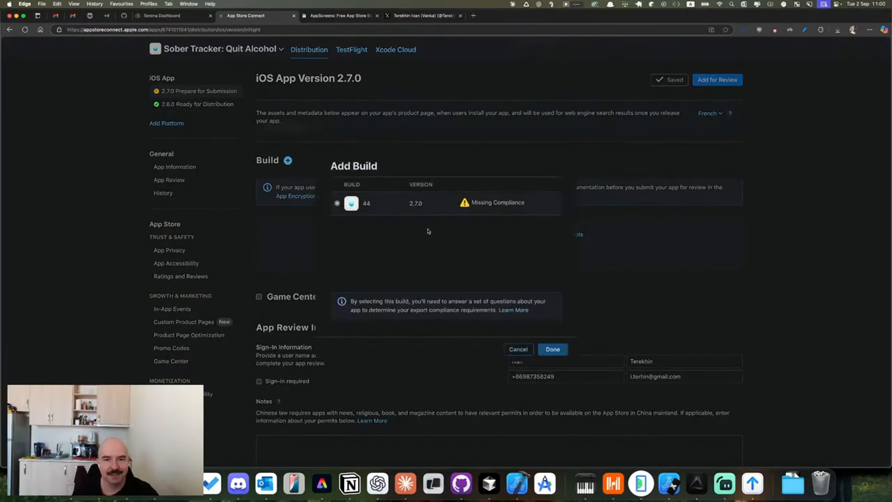
left_click(554, 349)
- Declare that build 44 uses none of the listed encryption algorithms, and save the compliance answer and the version
left_click(539, 200)
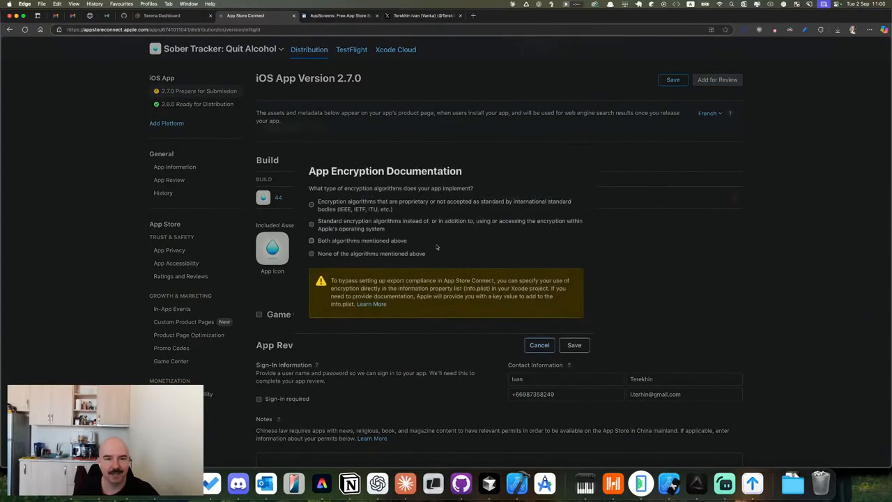
left_click(396, 254)
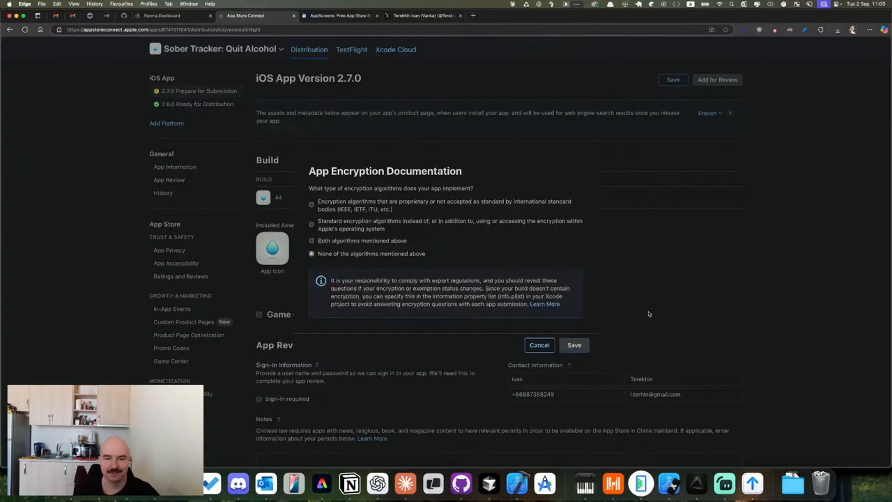
scroll(634, 303, "up", 8)
left_click(674, 81)
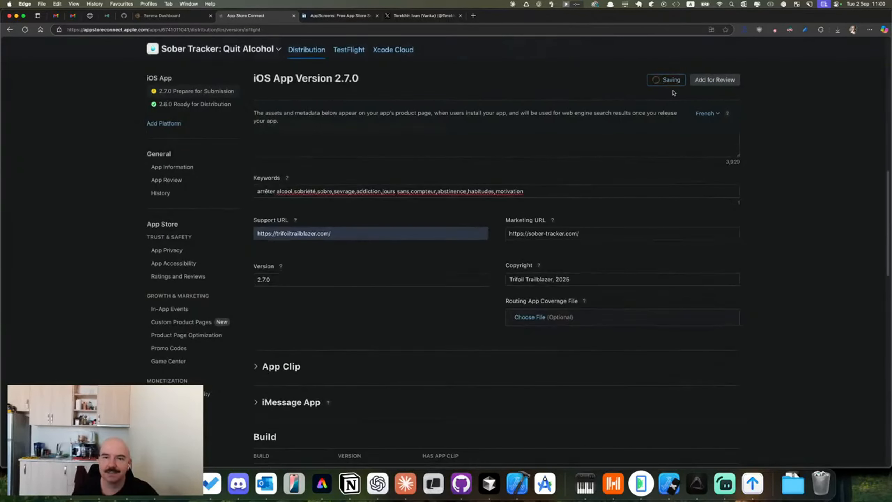
- Review the whole English (U.S.) version page, including screenshots, metadata, URLs and the version release settings
scroll(474, 303, "down", 5)
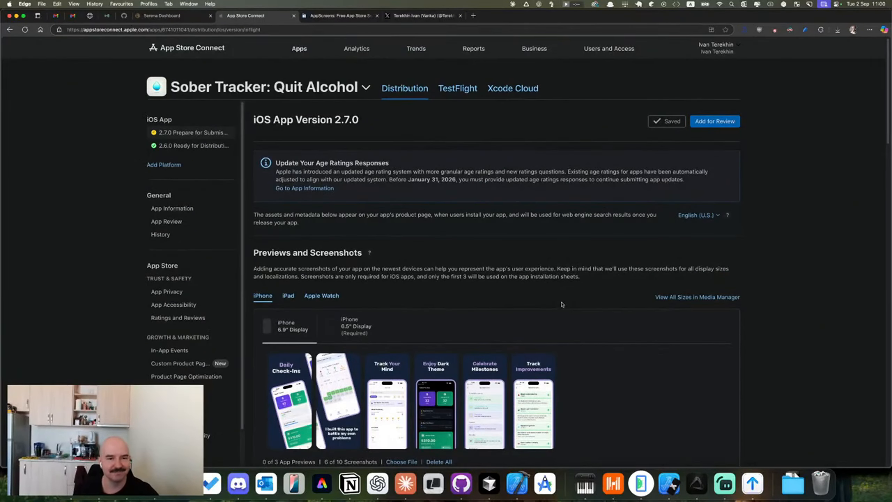
scroll(496, 239, "down", 20)
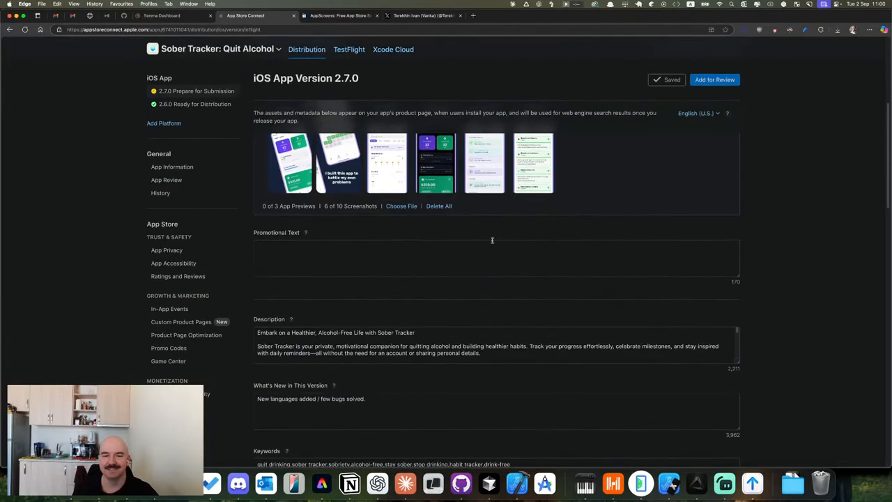
scroll(492, 242, "down", 7)
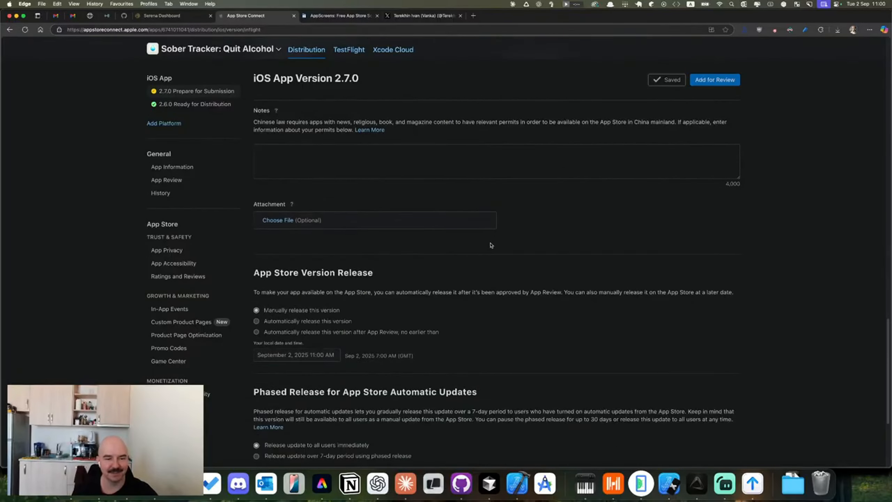
scroll(490, 244, "up", 20)
scroll(501, 271, "up", 6)
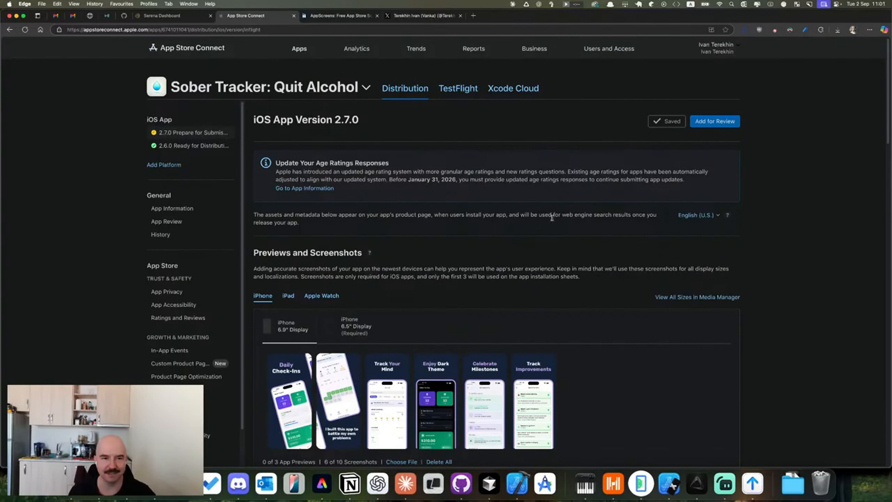
scroll(535, 253, "down", 10)
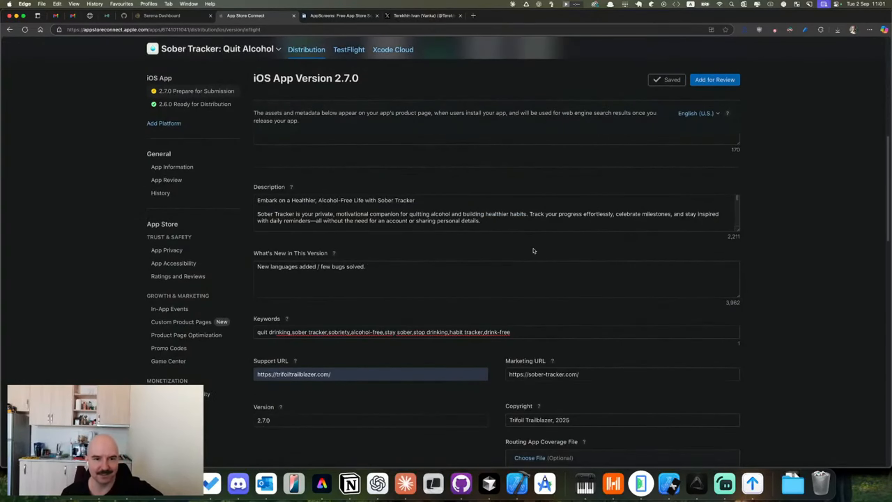
scroll(534, 251, "up", 3)
scroll(696, 96, "up", 5)
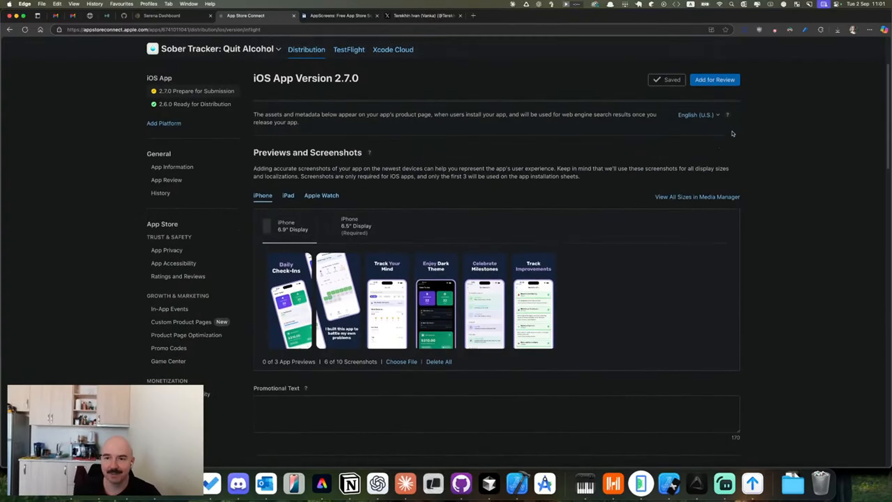
- Try to add iOS App 2.7.0 for review with its shared app information changes, and open the App Privacy settings
scroll(710, 121, "down", 5)
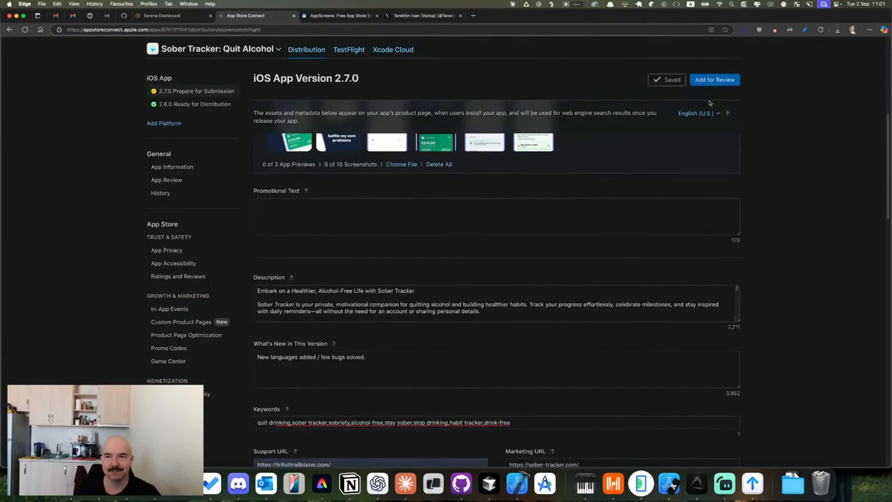
left_click(715, 80)
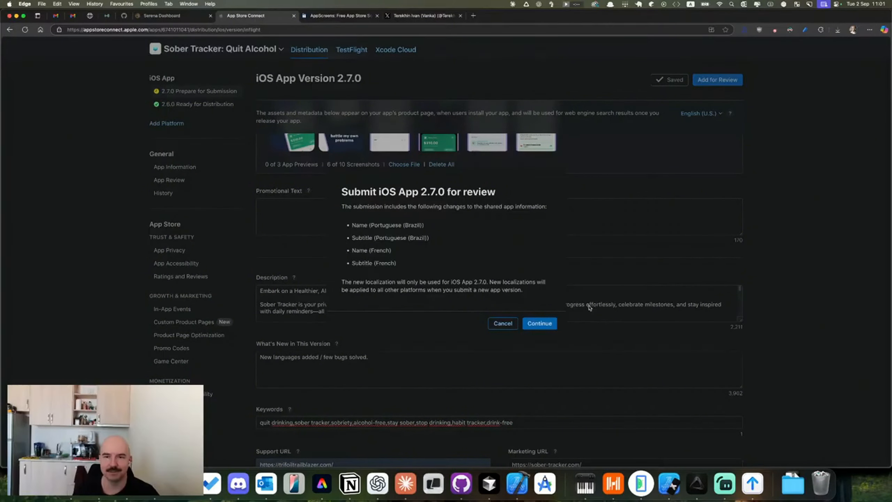
left_click(539, 323)
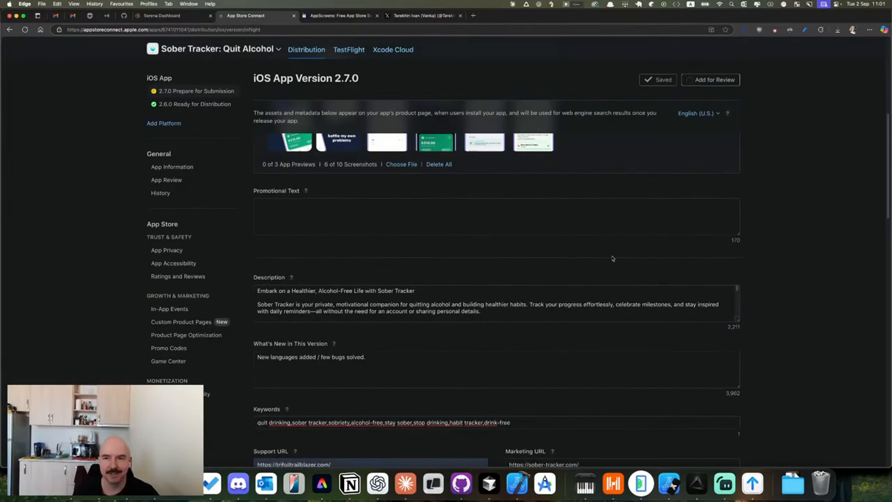
scroll(611, 261, "up", 5)
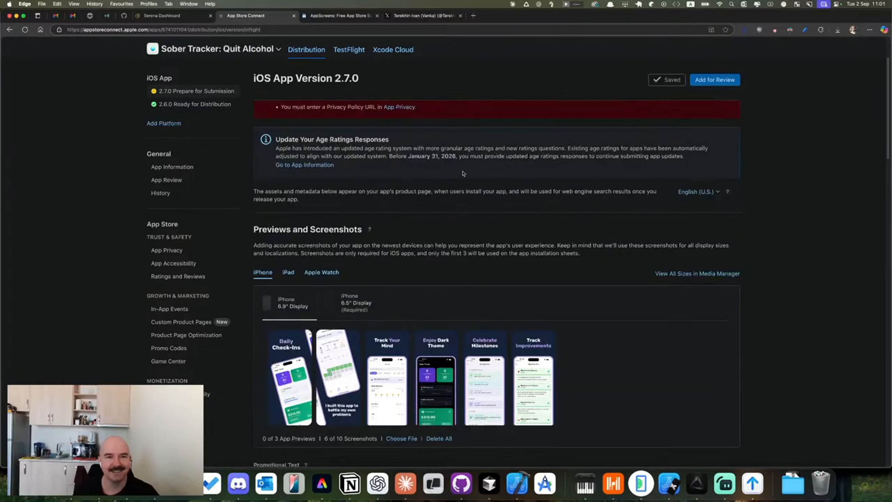
left_click(405, 184)
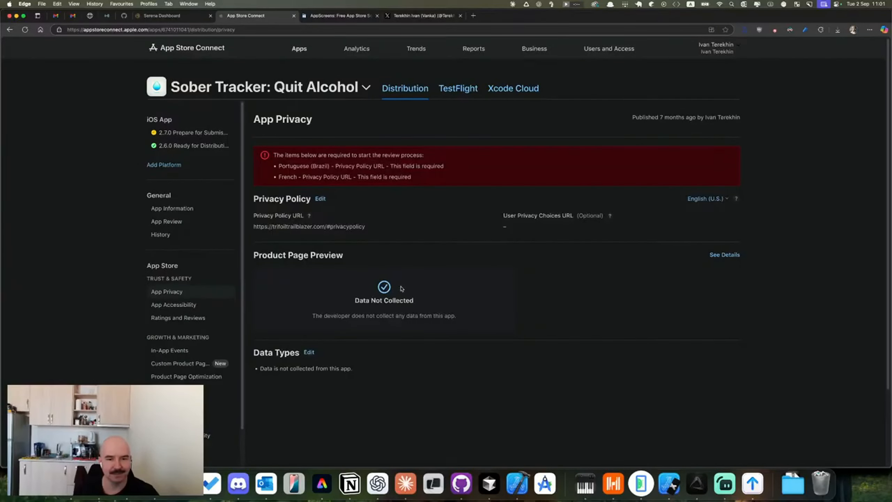
left_click(323, 202)
left_click(553, 201)
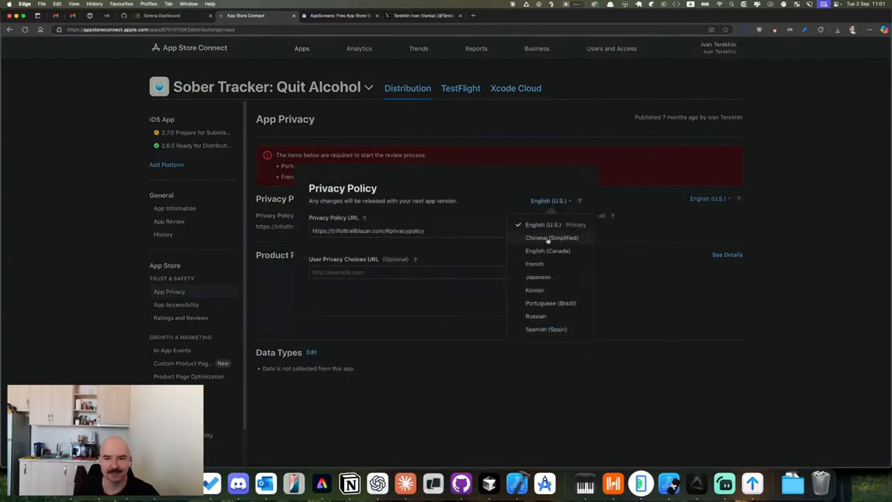
left_click(570, 301)
left_click(415, 231)
left_click(396, 255)
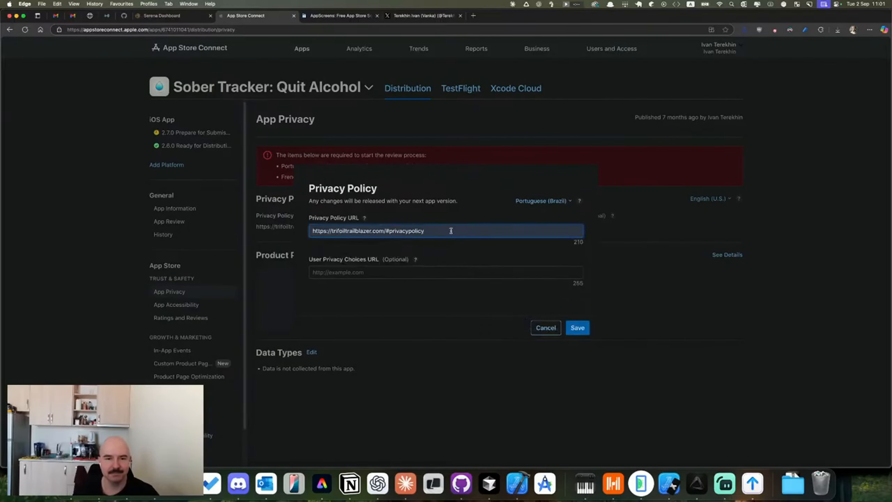
key("super+t")
key("super+w")
key("super+a")
type("https://trifoiltrailblazer.com/")
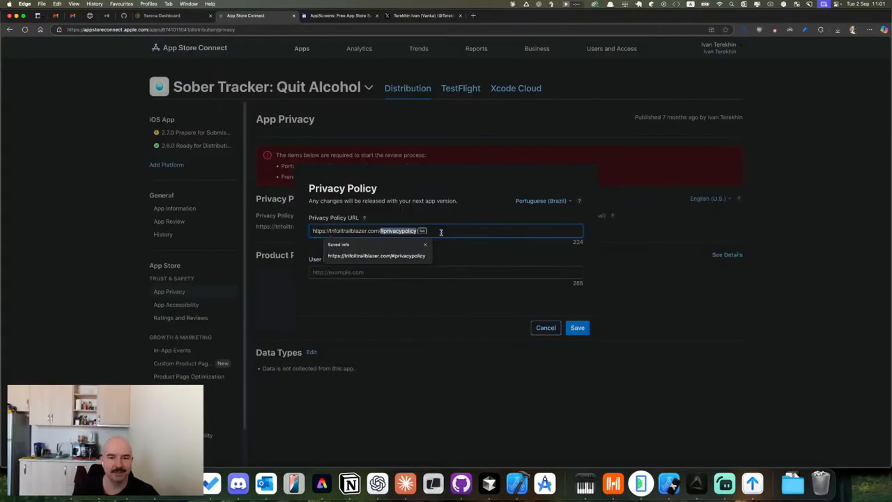
- Check the entered privacy policy URL in a separate browser page and view the website's Privacy page
key("Tab")
key("super+a")
key("super+c")
key("super+r")
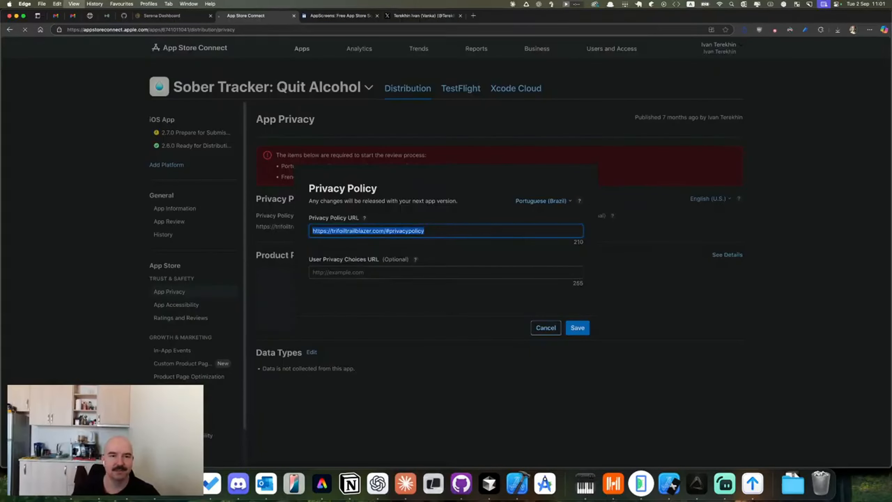
key("super+t")
key("super+v")
key("Return")
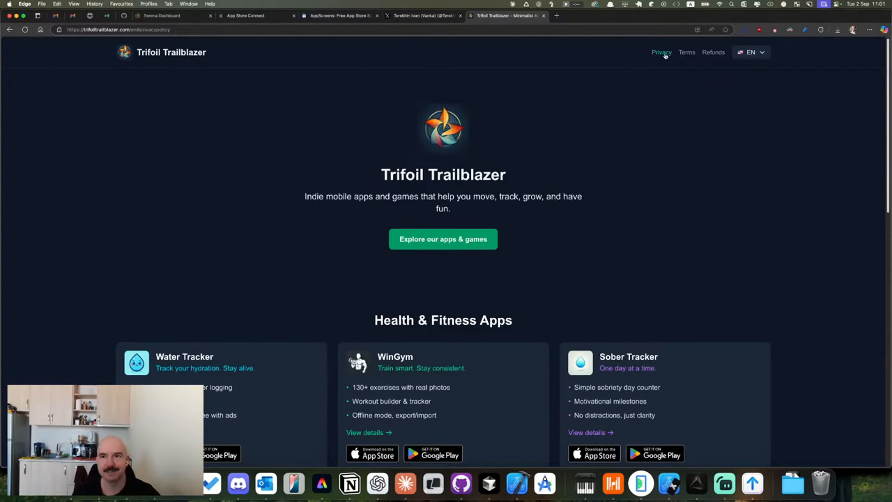
left_click(663, 52)
key("super+w")
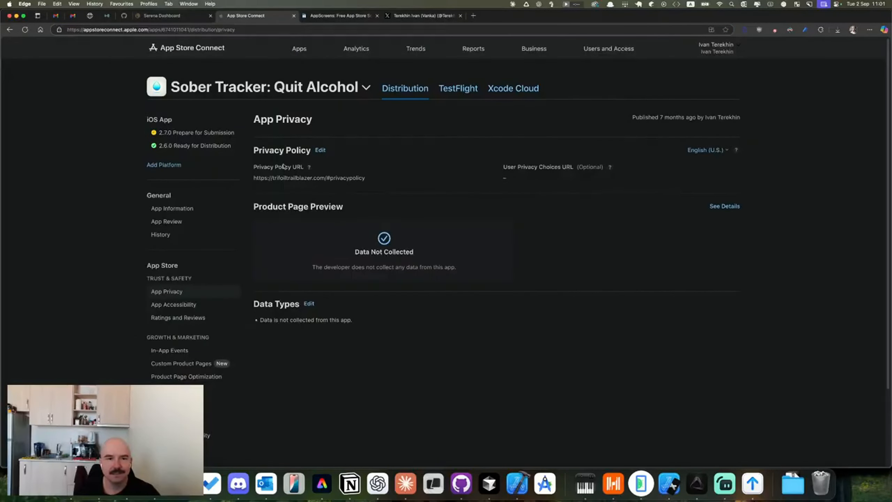
left_click(321, 150)
left_click(457, 231)
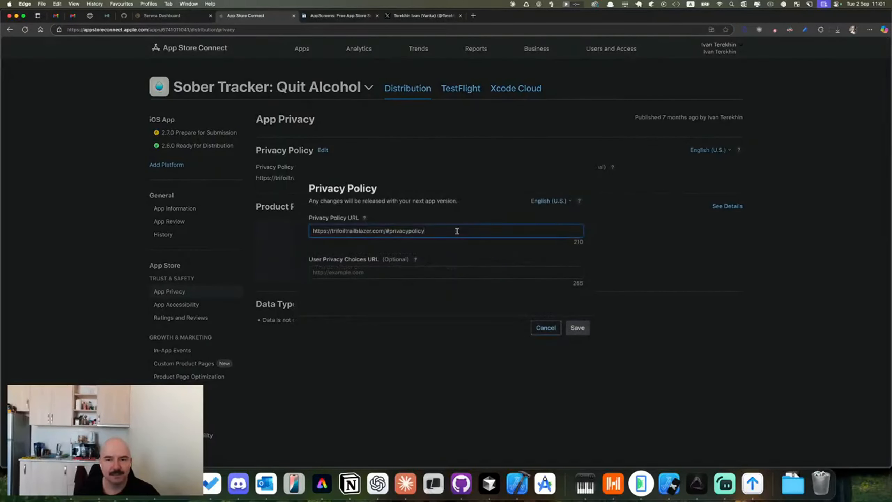
left_click(531, 202)
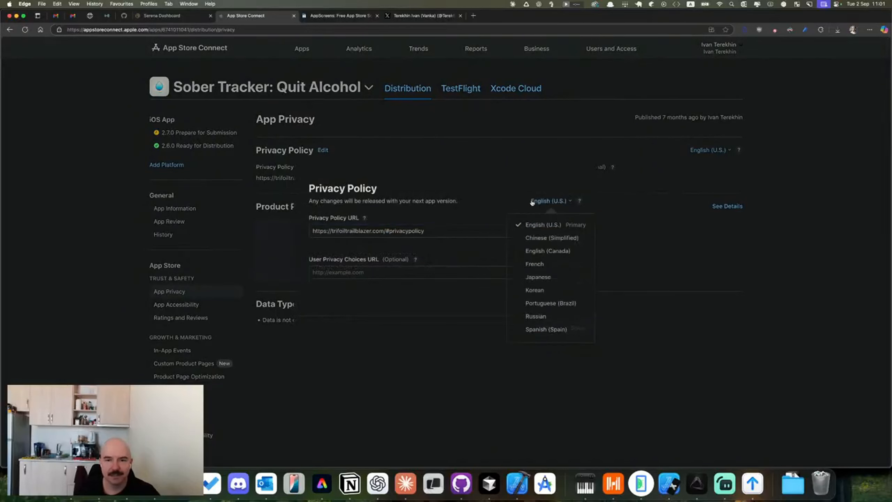
left_click(550, 304)
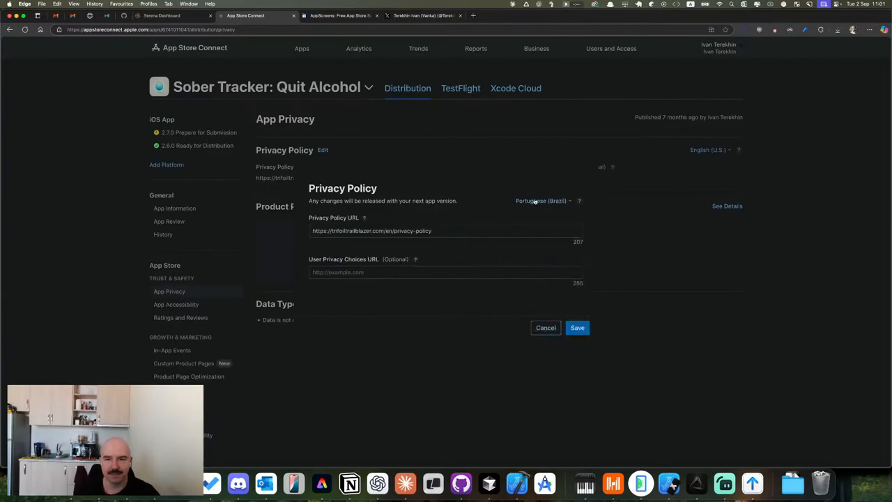
left_click(535, 201)
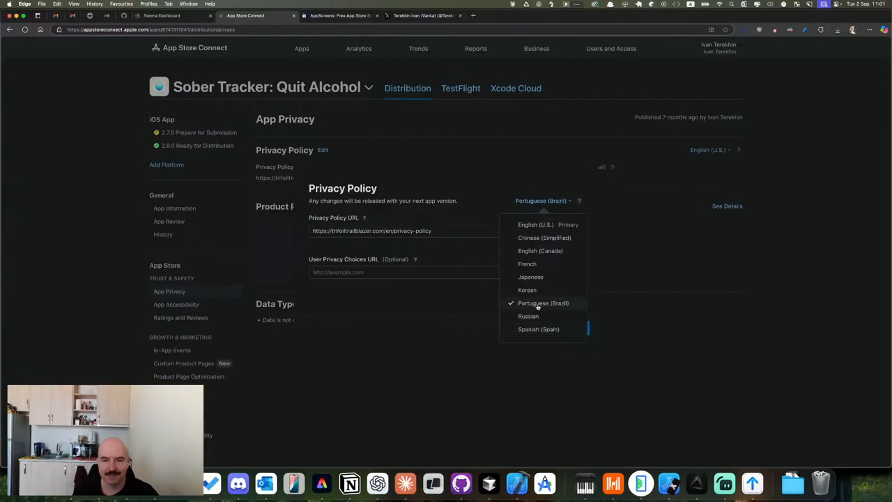
left_click(537, 269)
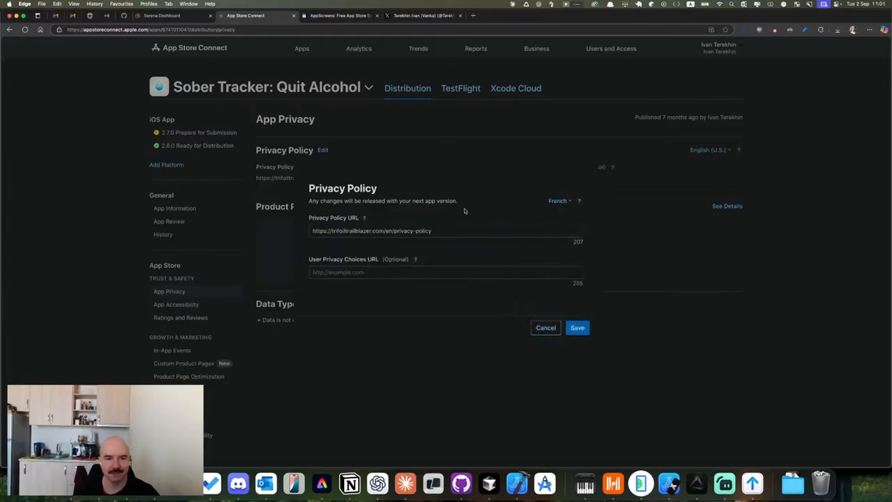
left_click(573, 328)
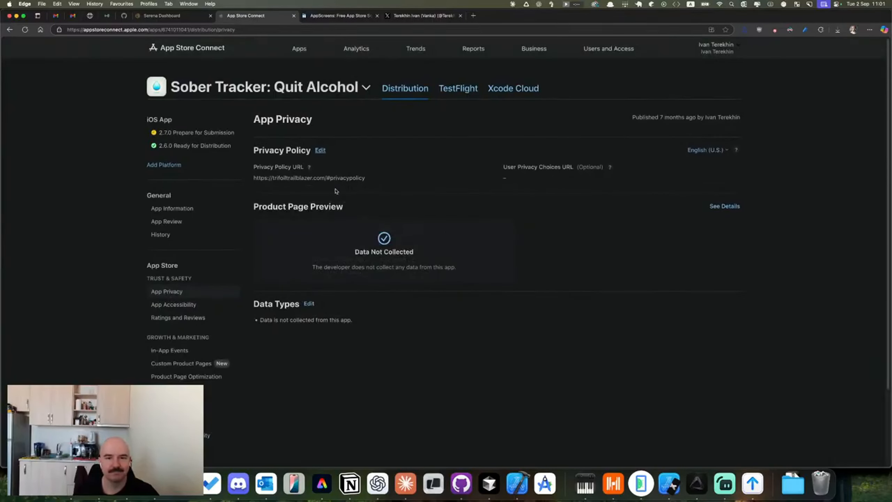
- Add iOS App Version 2.7.0 for review and submit it to App Review
left_click(189, 135)
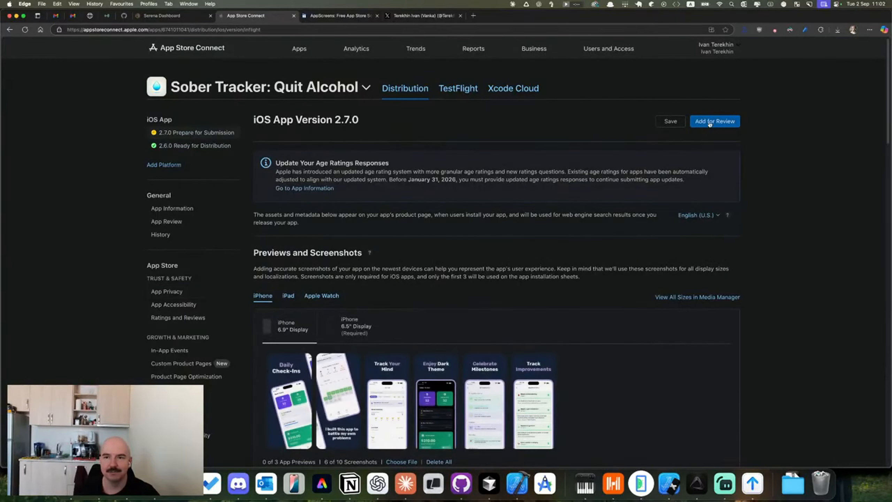
left_click(709, 121)
left_click(539, 323)
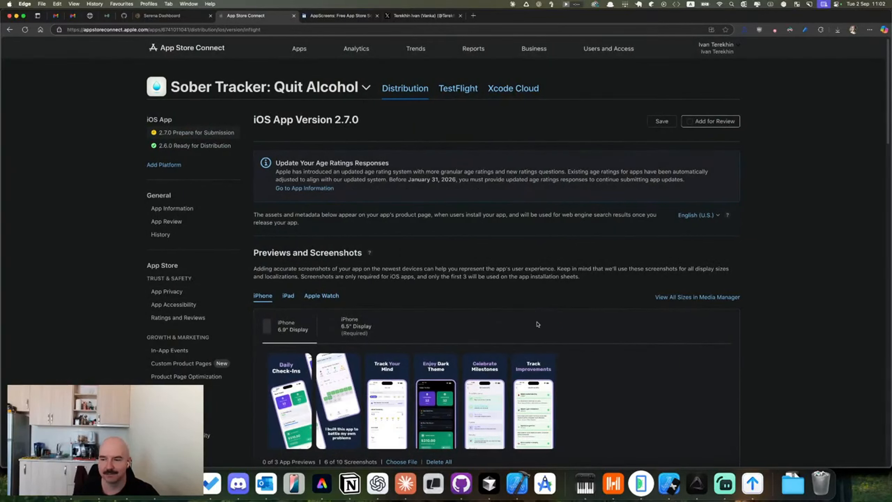
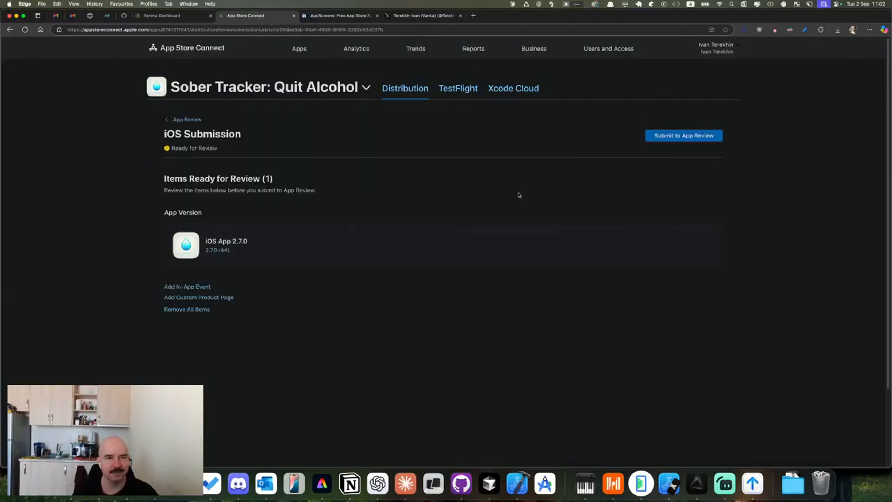
left_click(671, 136)
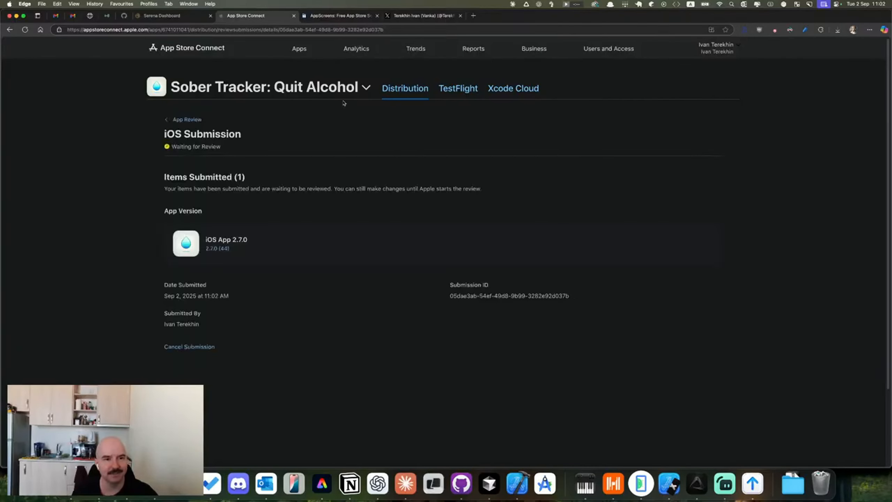
- Capture the app name and iOS Submission details as a screenshot, and attach it to a new post on X
key("super+shift+4")
left_click_drag(383, 67, 135, 269)
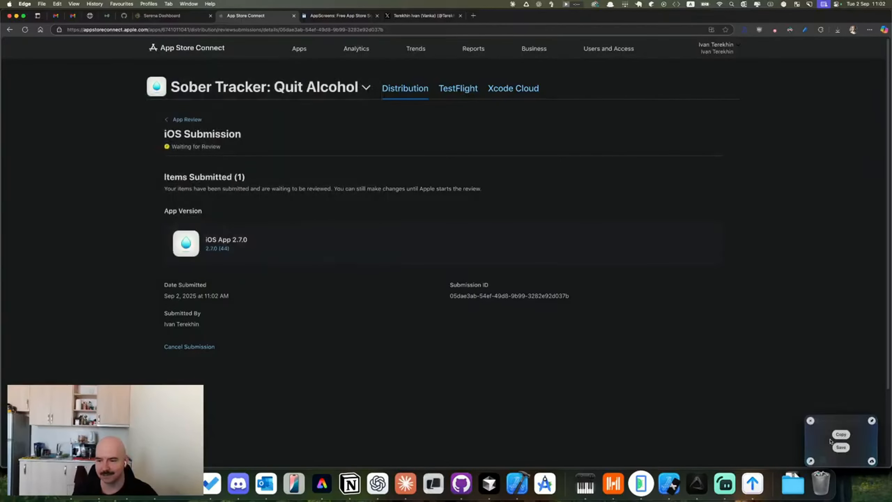
left_click(398, 16)
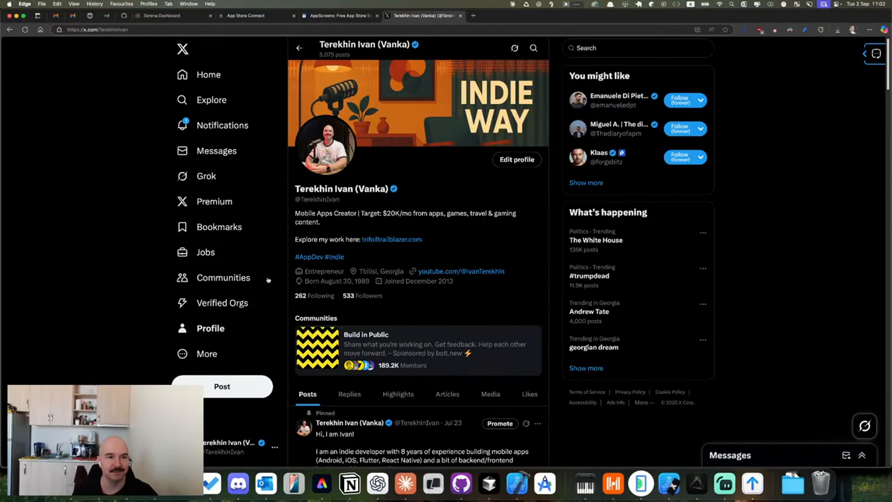
left_click(222, 386)
key("super+v")
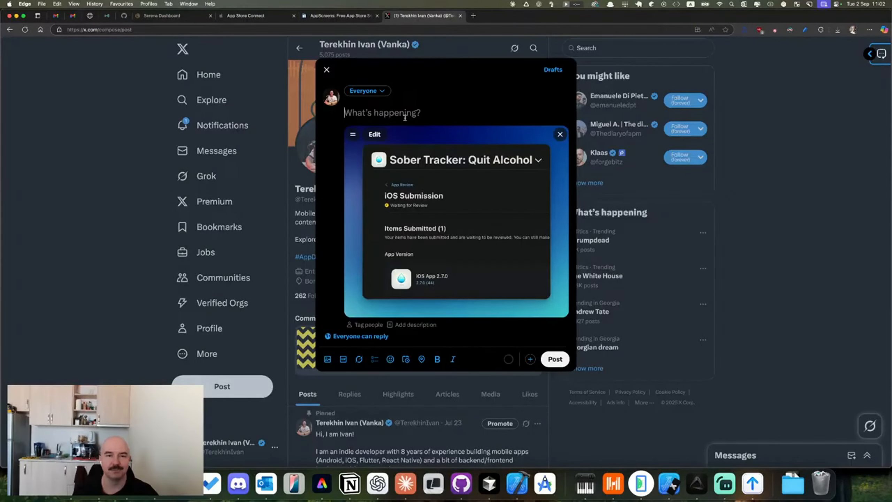
- Write "Sober Tracker build with Portuguese and French is uploaded for the review... Hooray!" as the post text
type("Sober")
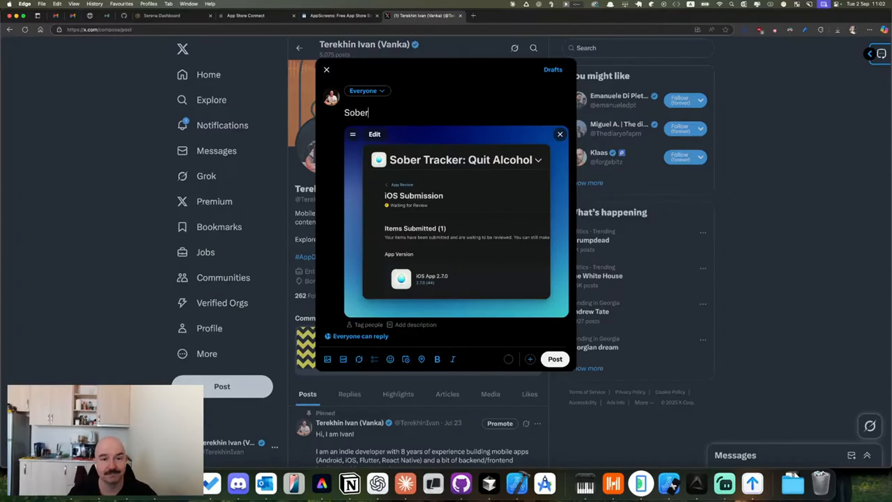
type(" Tracker build")
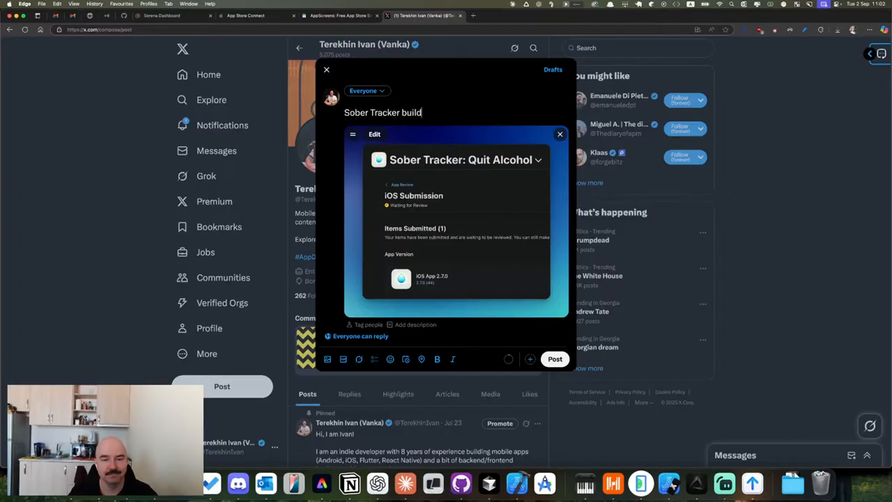
type(" with P")
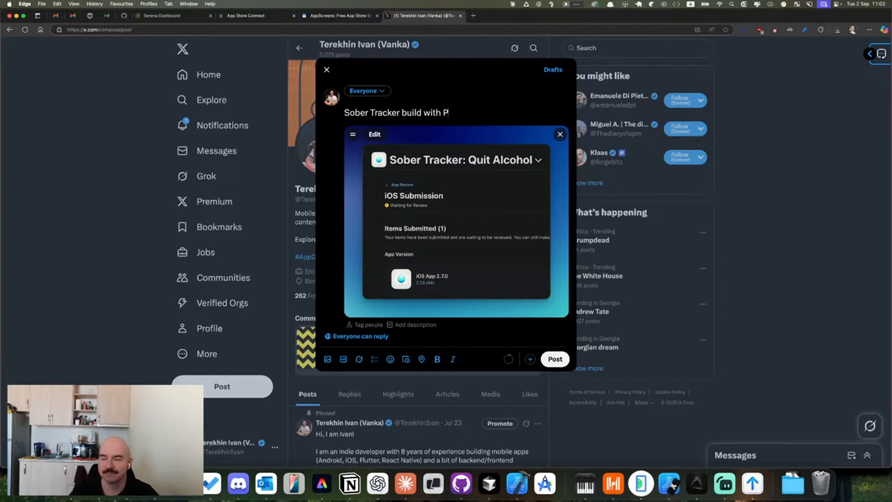
type("ortuguese a")
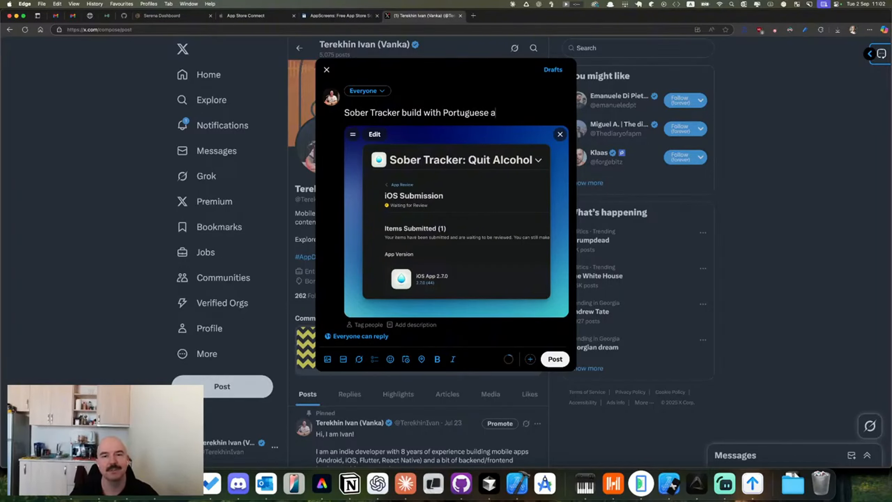
type("nd French a")
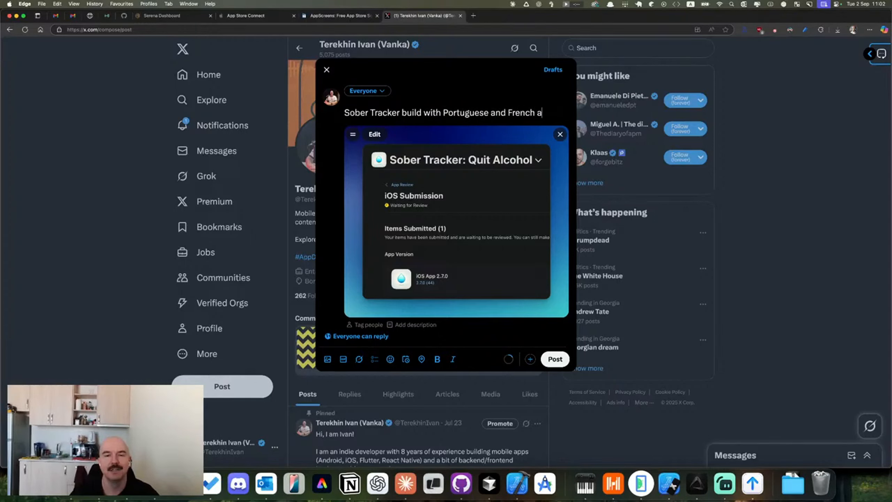
key("BackSpace")
type("is uploaded")
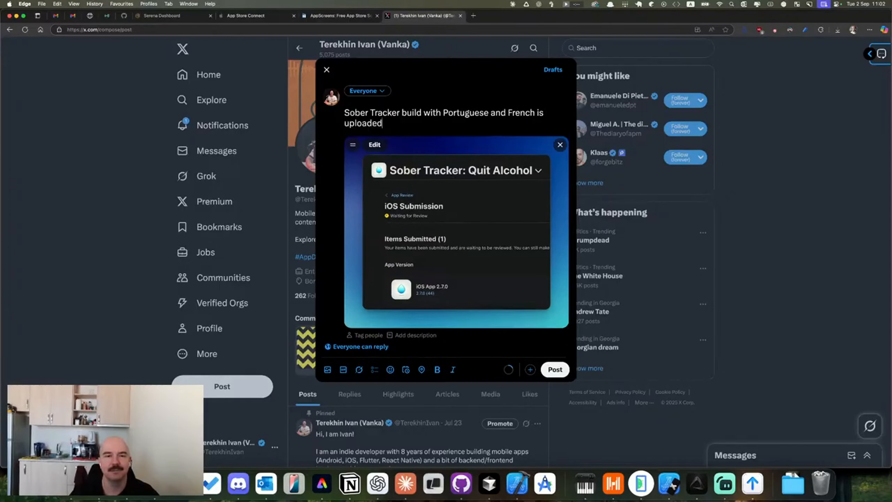
type(" for the rev")
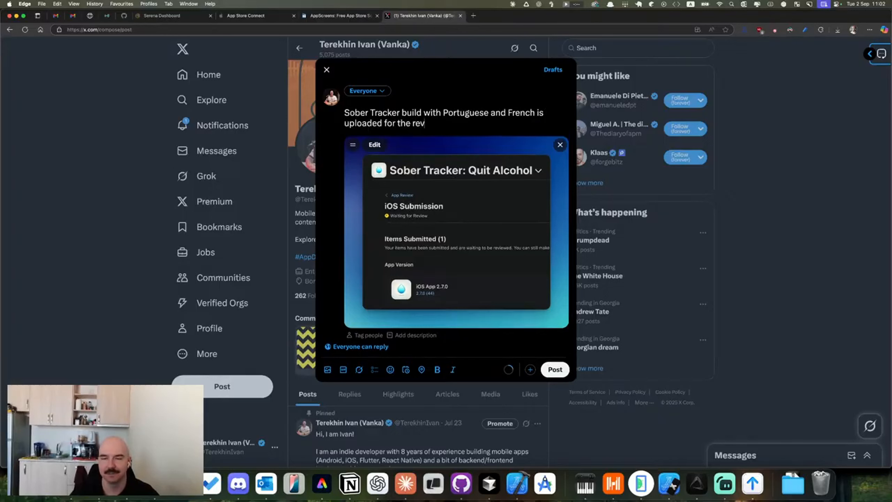
type("iew... Ho")
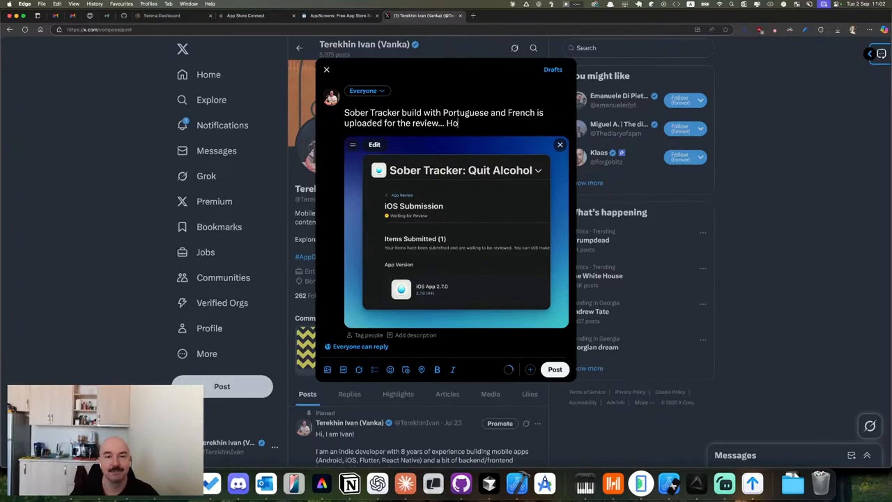
type("oray!")
- Add a second paragraph to the post reading "Used Opus for the translations, so, they should be fine."
key("Return")
key("Return")
type("U")
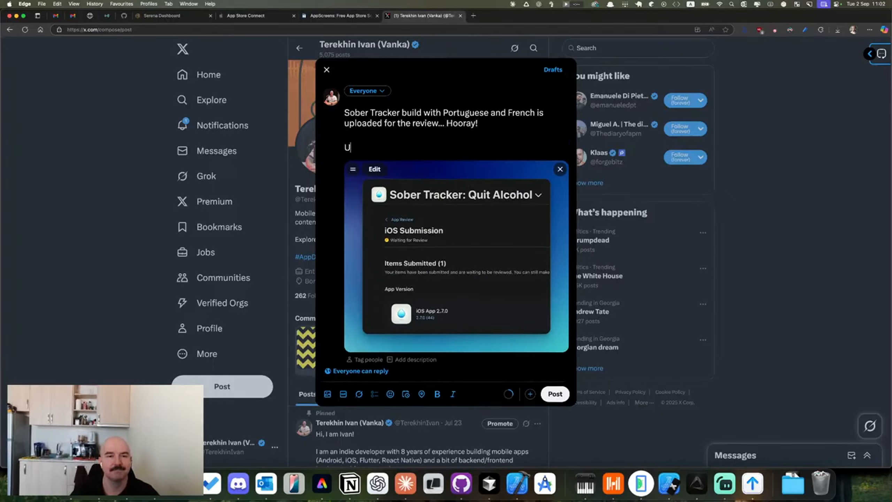
type("sed Opus for th")
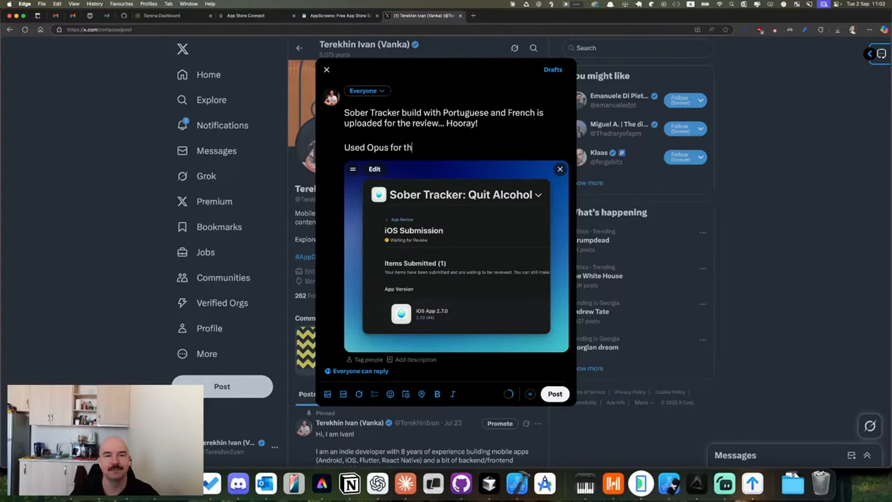
type("e trans")
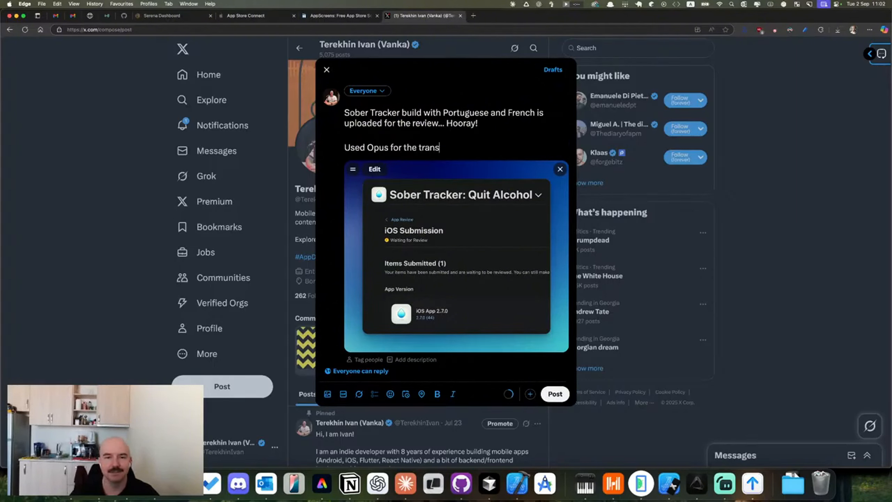
type("lations, so, ")
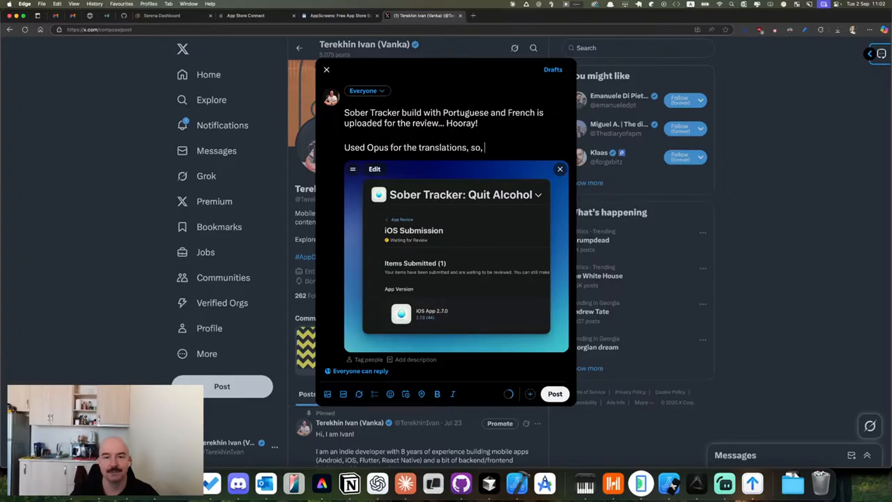
type("they should be")
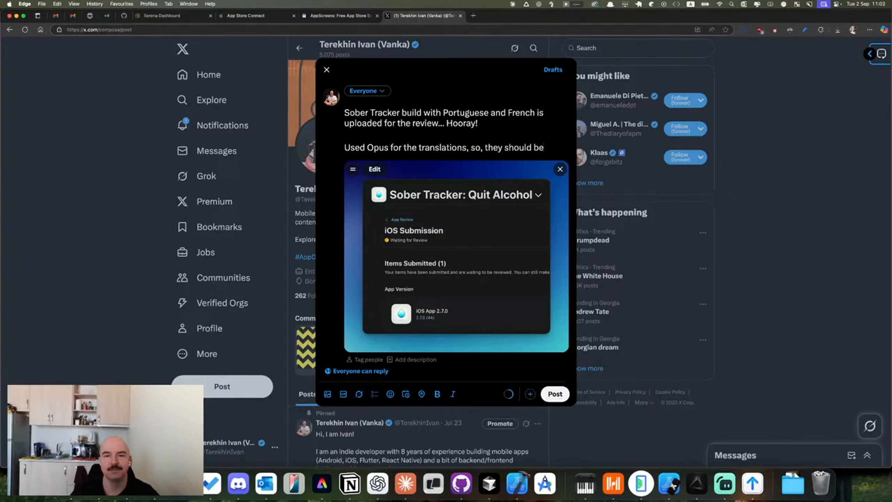
type(" fine.")
- Copy the full post text, publish the post to the Build in Public community, and view the notifications
key("super+a")
key("super+c")
left_click(373, 95)
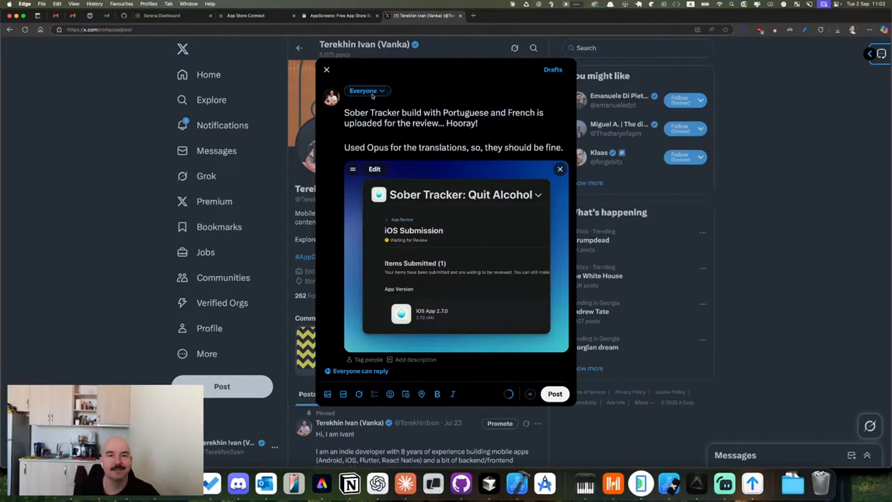
scroll(368, 229, "down", 2)
left_click(372, 221)
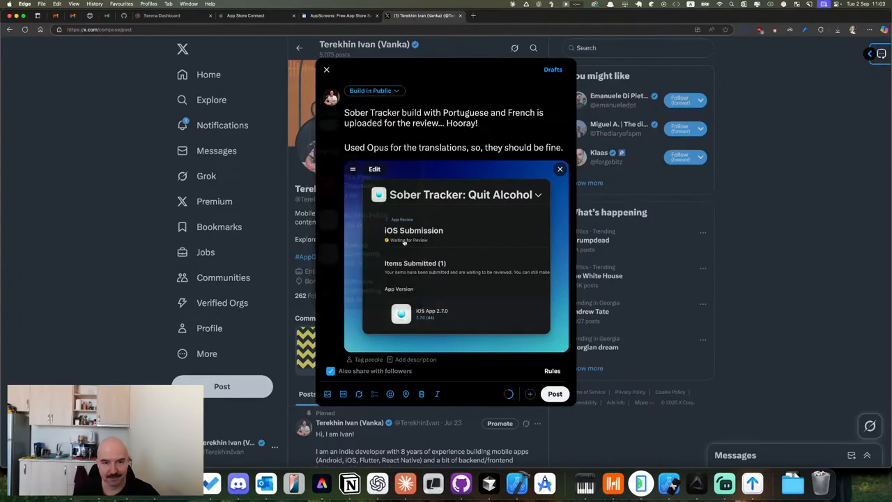
left_click(555, 393)
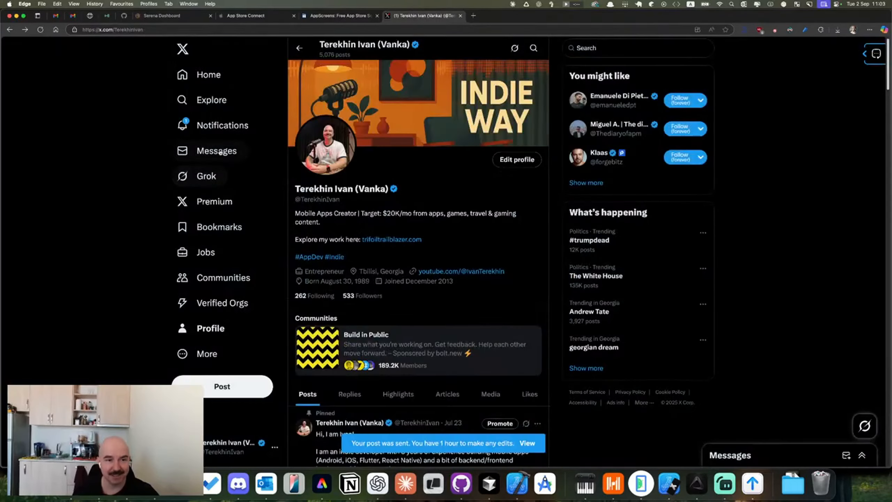
left_click(225, 125)
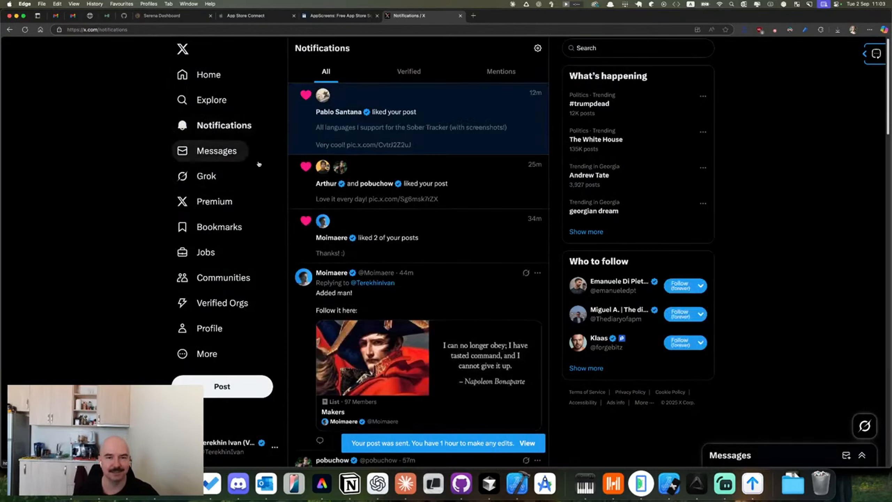
- Open threads.com in a new browser tab and start a new thread with the copied post text
key("super+t")
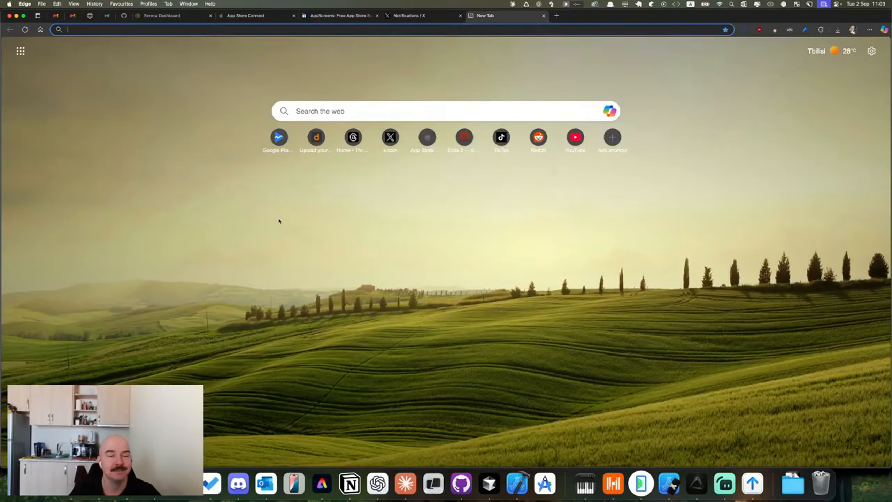
type("threads.com")
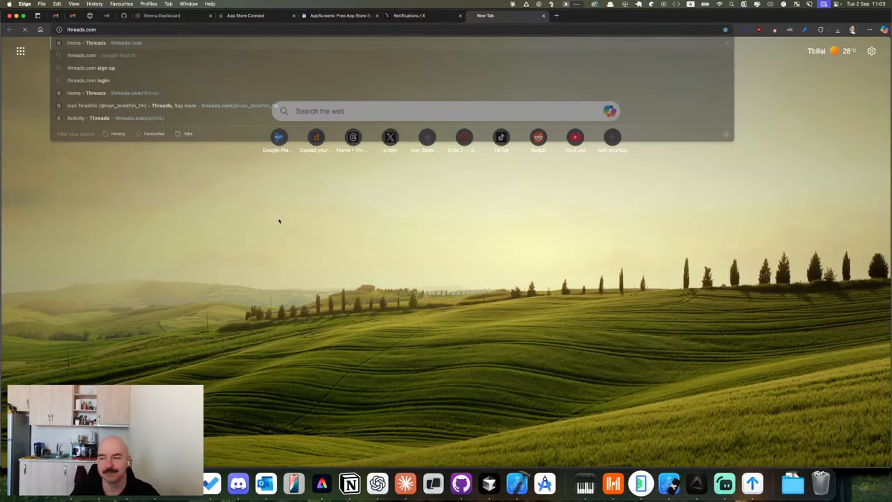
key("Return")
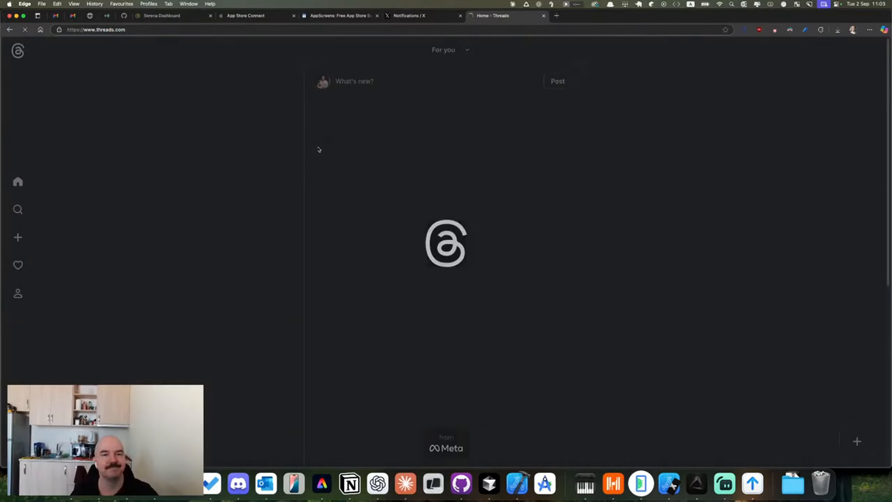
left_click(366, 84)
key("super+v")
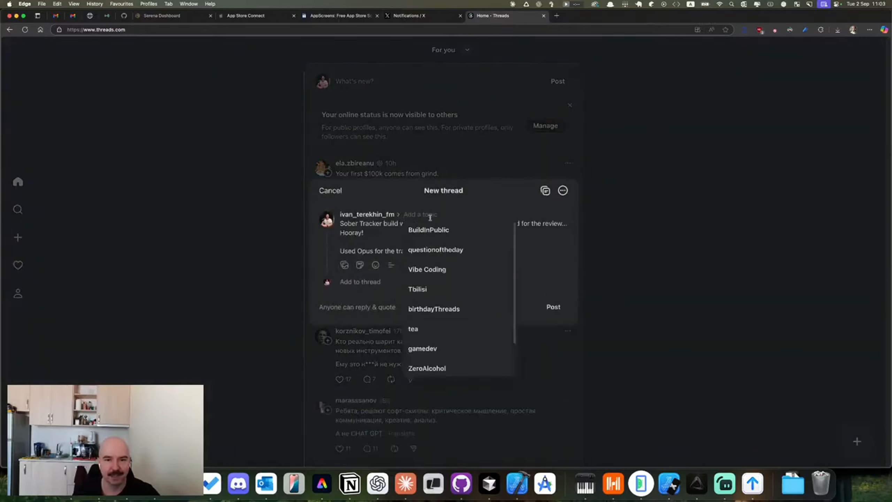
- Assign the BuildInPublic topic to the thread, attach the copied CleanShot submission screenshot from the clipboard history, and publish it
left_click(430, 225)
key("alt+super+c")
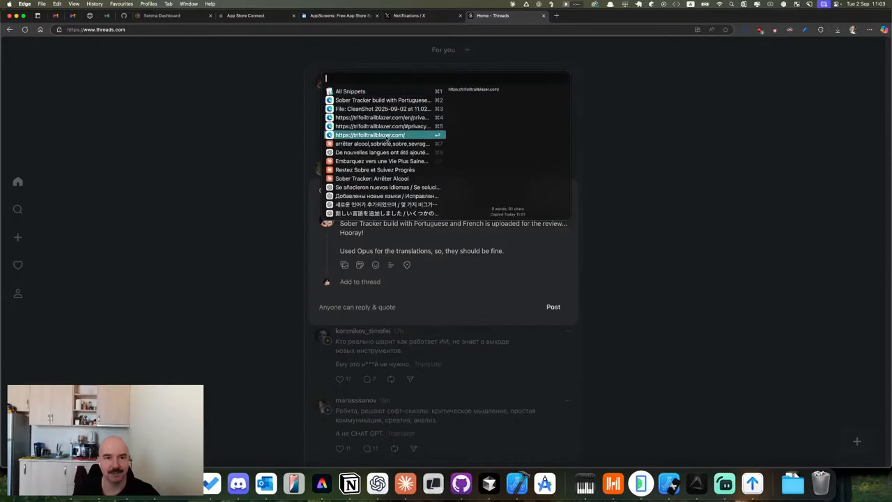
left_click(387, 111)
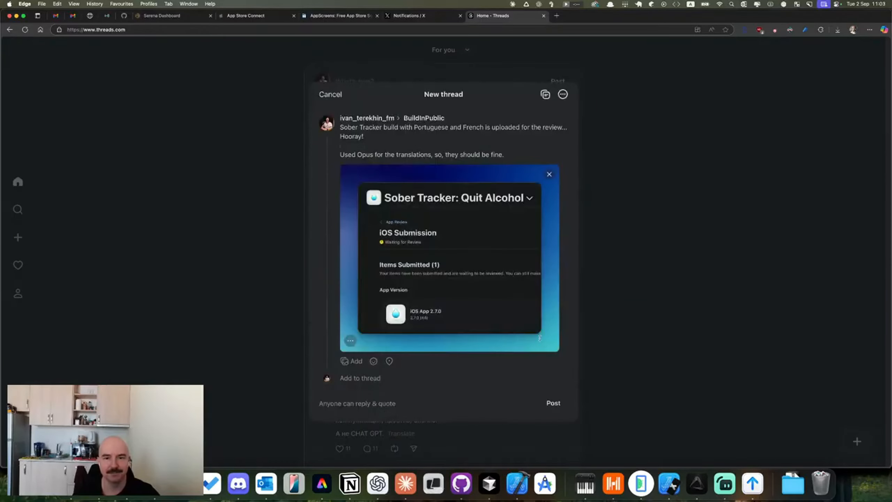
left_click(553, 404)
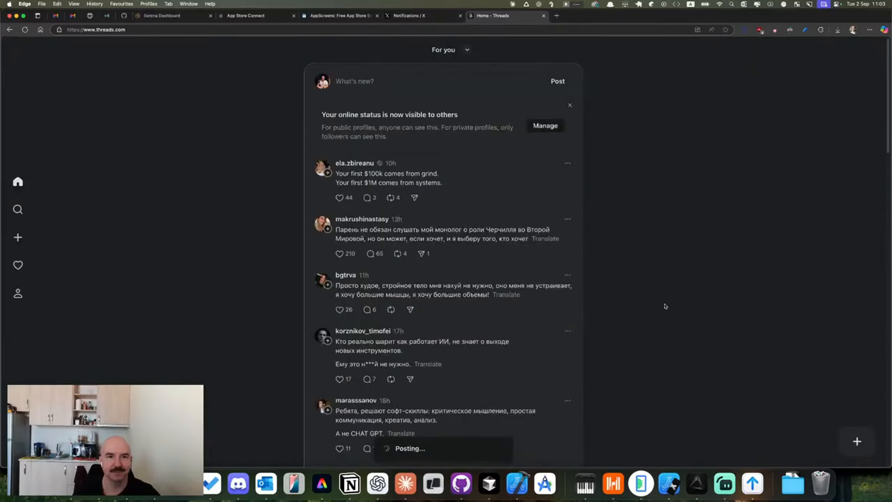
- Search the web for "google play console" in a new browser tab and enter the Google Play Console
key("super+t")
type("google play ")
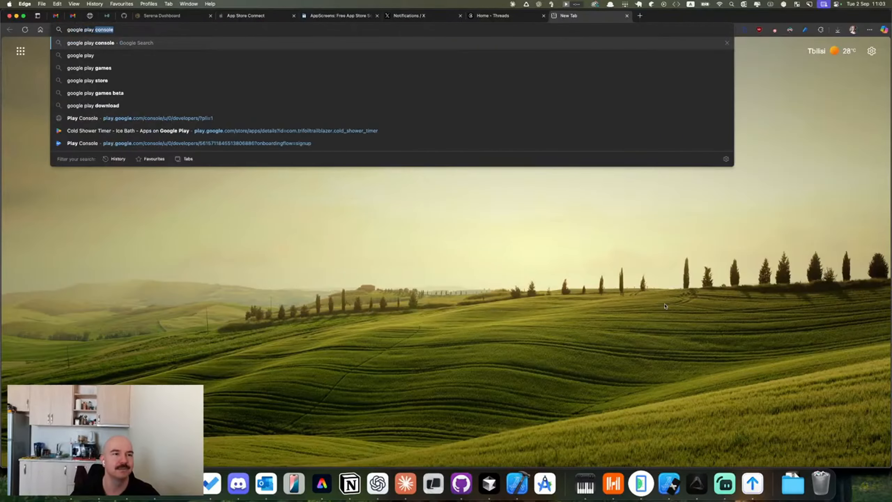
type("console")
key("Return")
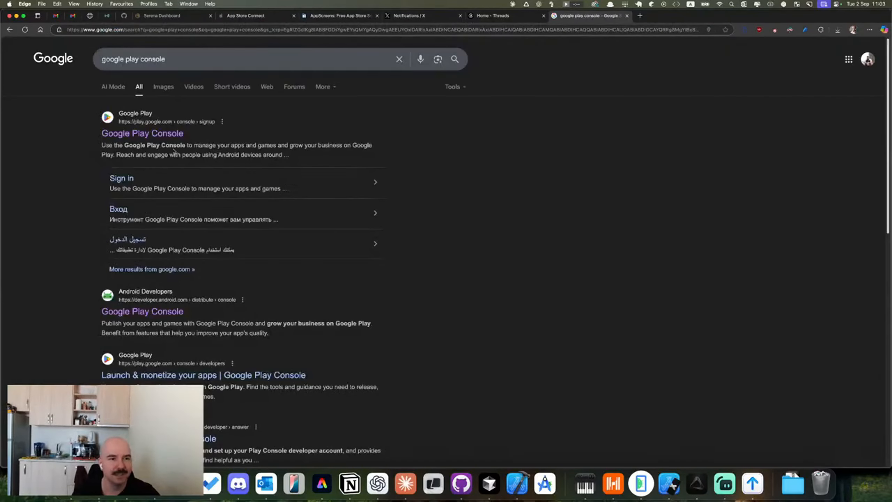
left_click(161, 134)
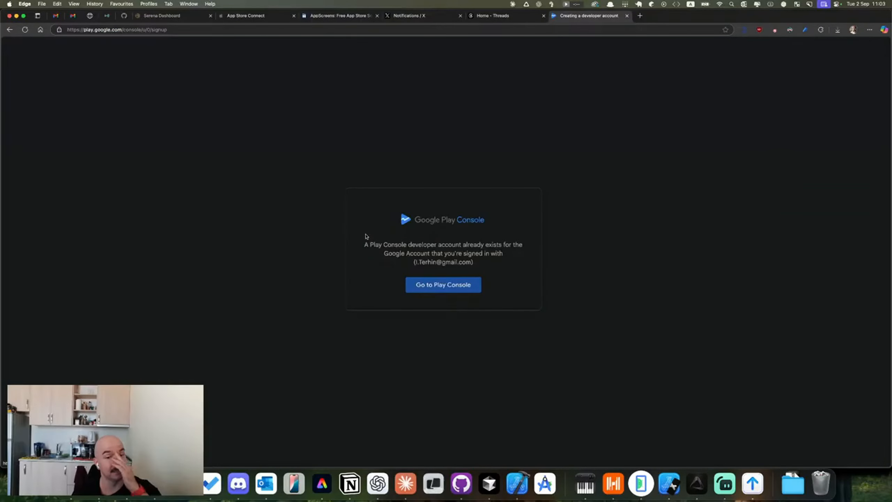
left_click(425, 285)
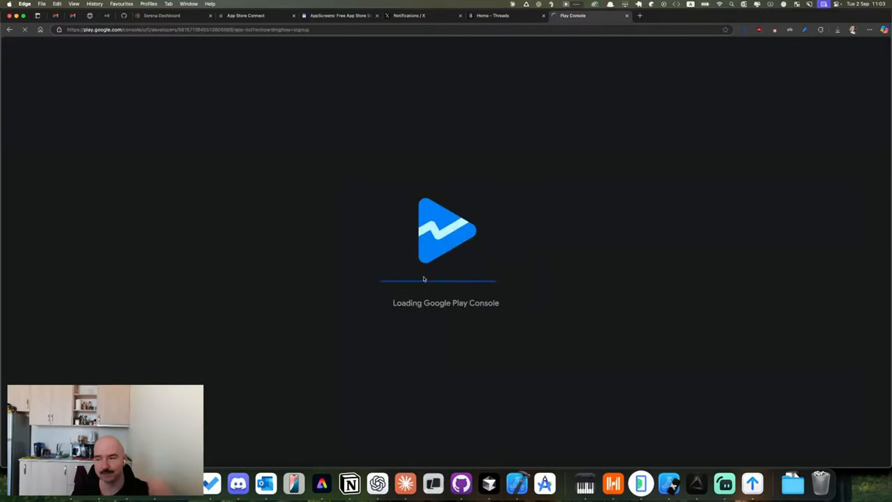
- Switch to the Trifoil Trailblazer developer account and open the Sober Tracker: Quit Alcohol app
left_click(874, 50)
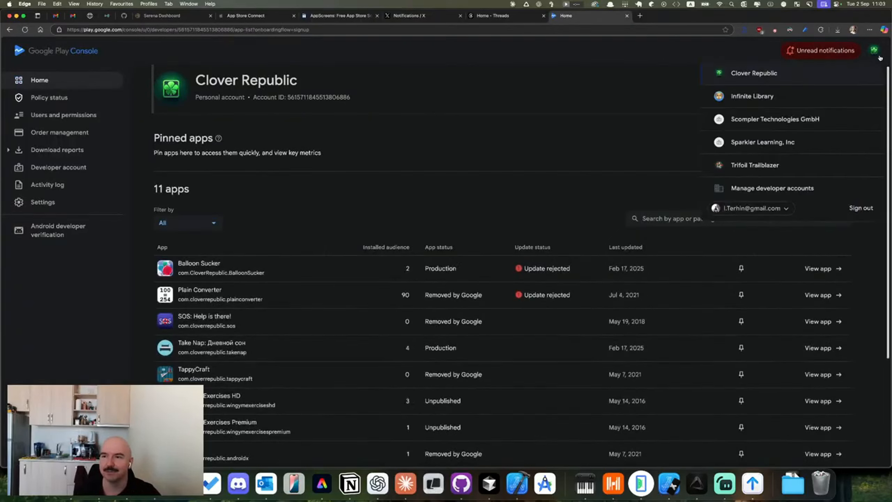
left_click(756, 165)
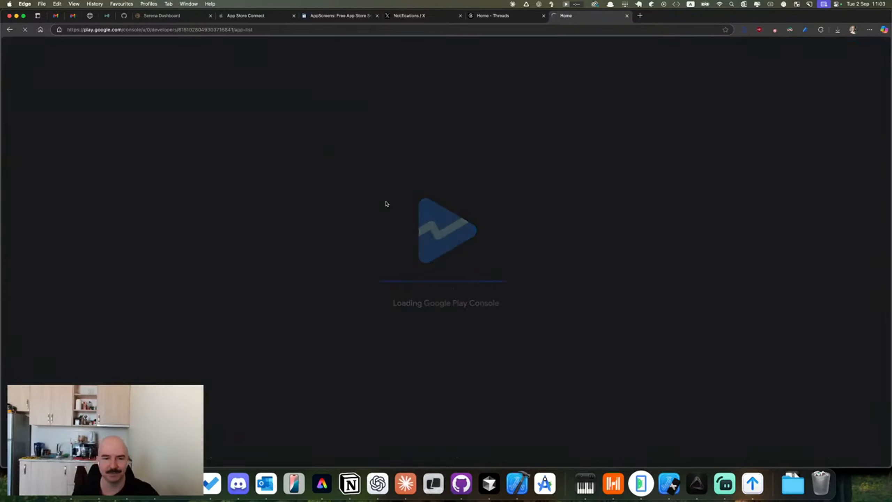
scroll(441, 227, "down", 4)
scroll(440, 228, "up", 4)
scroll(422, 300, "down", 4)
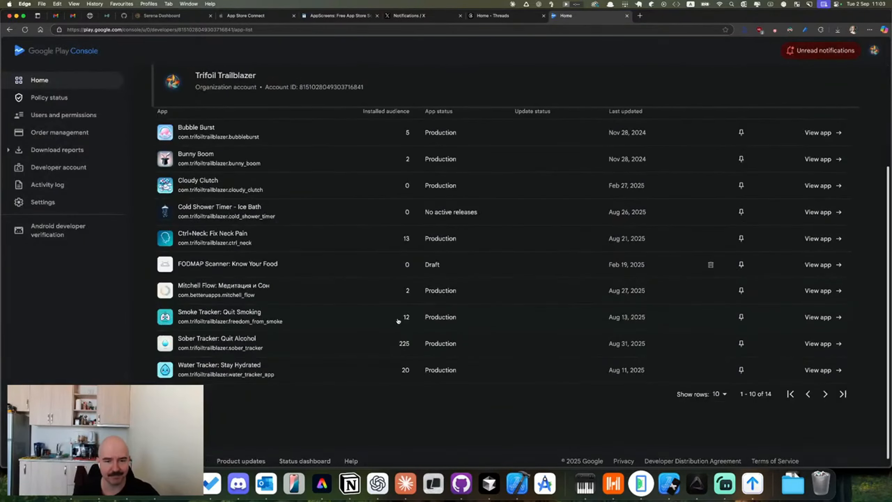
left_click(331, 348)
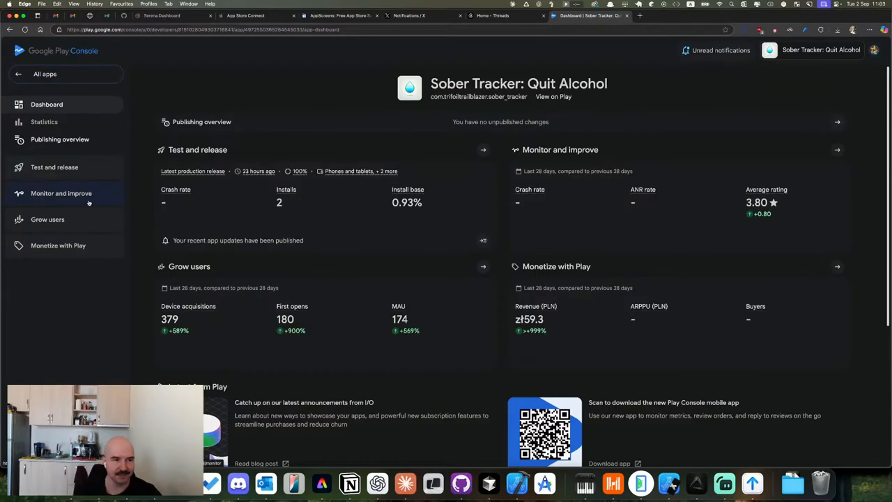
- Find the app's store listings under its store presence and open the default store listing for editing
left_click(71, 248)
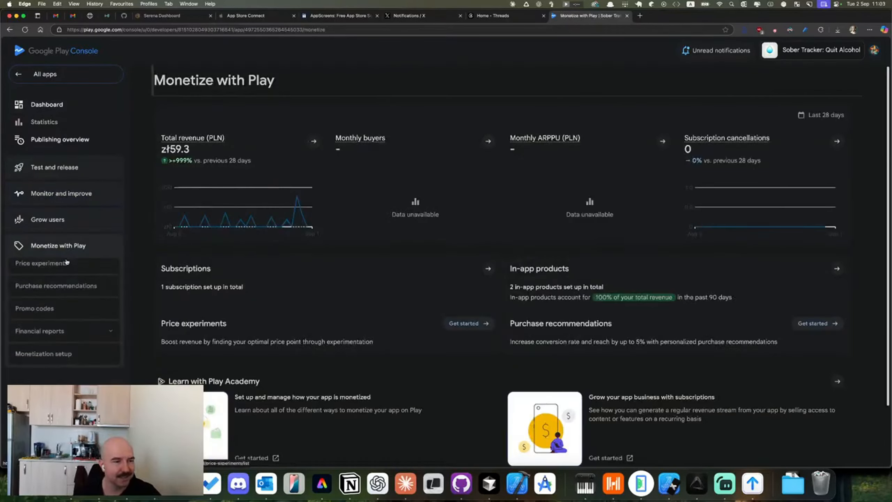
left_click(63, 220)
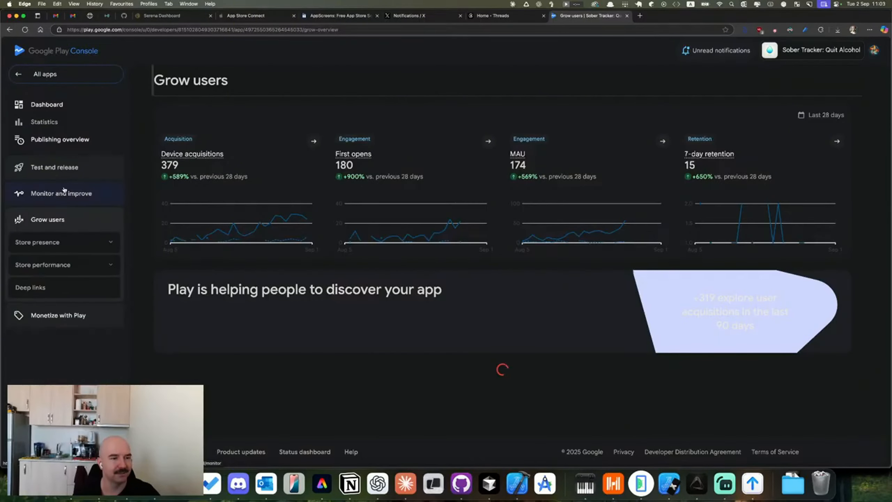
left_click(40, 242)
left_click(50, 265)
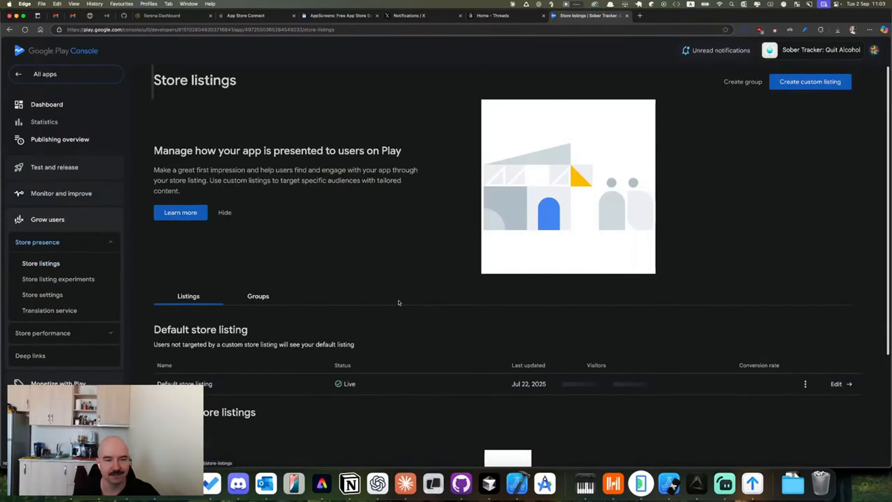
left_click(838, 385)
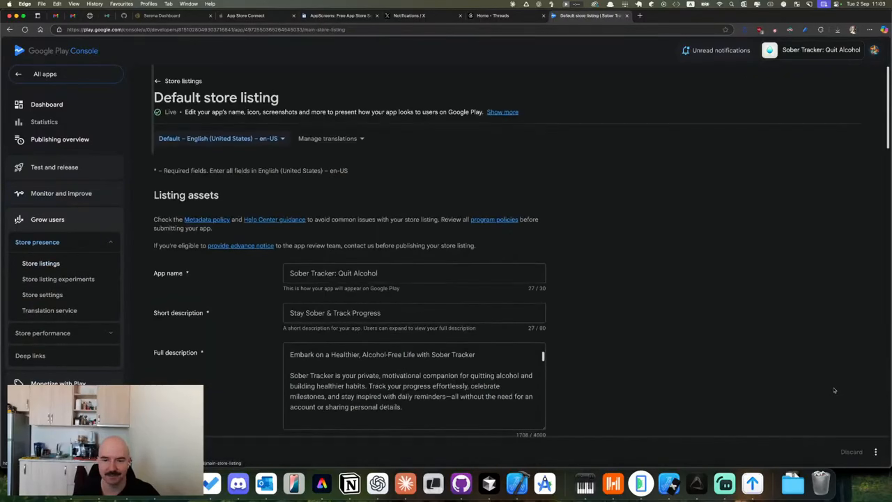
key("super+bracketleft")
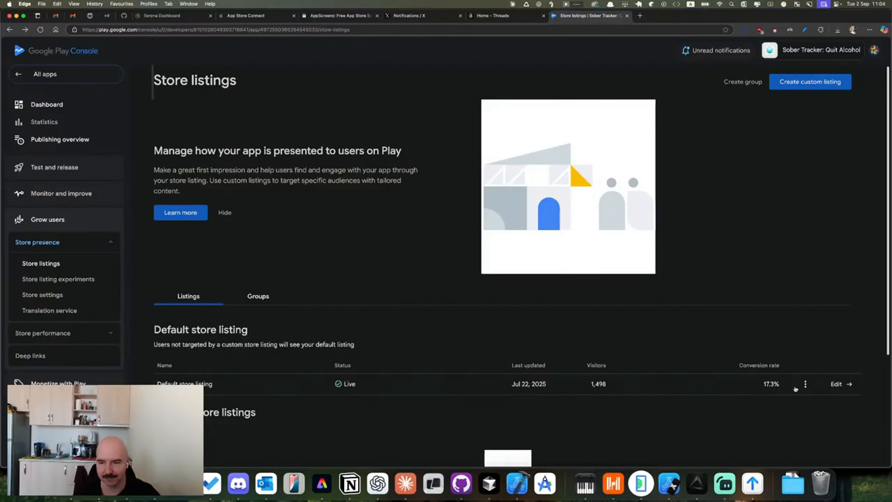
left_click(833, 385)
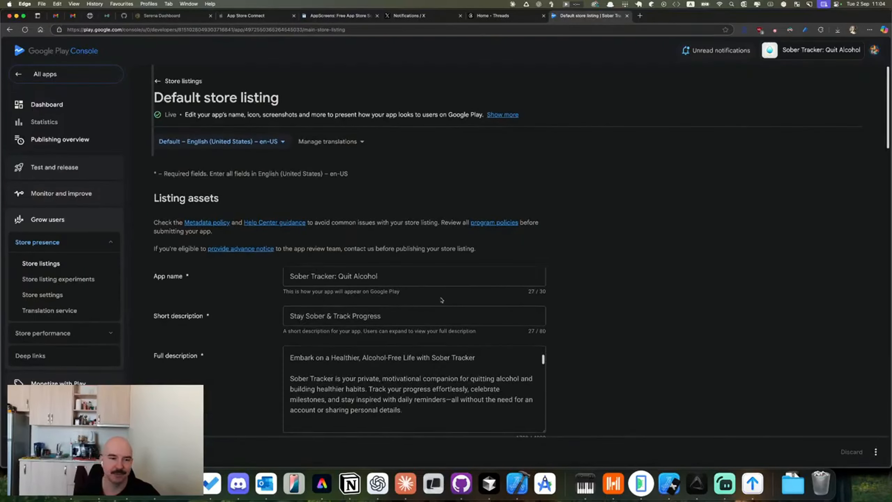
- Open the language selection for the default store listing's translations
left_click(312, 277)
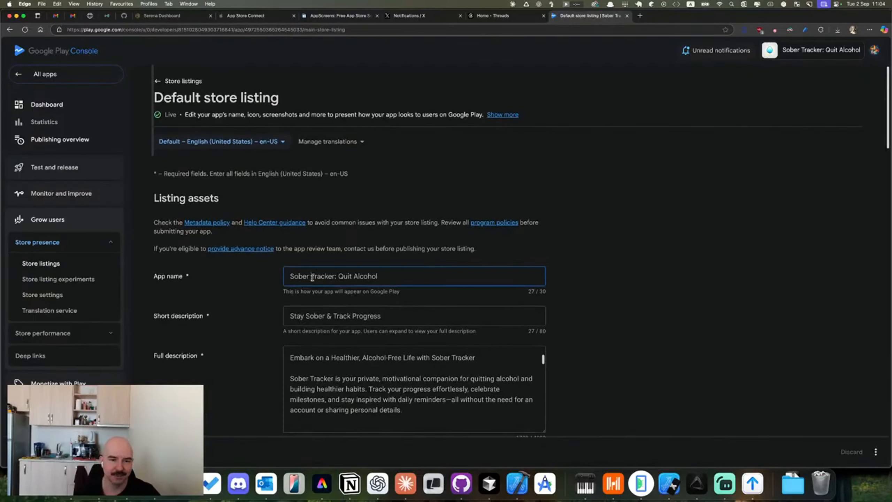
left_click(253, 148)
left_click(279, 124)
left_click(320, 142)
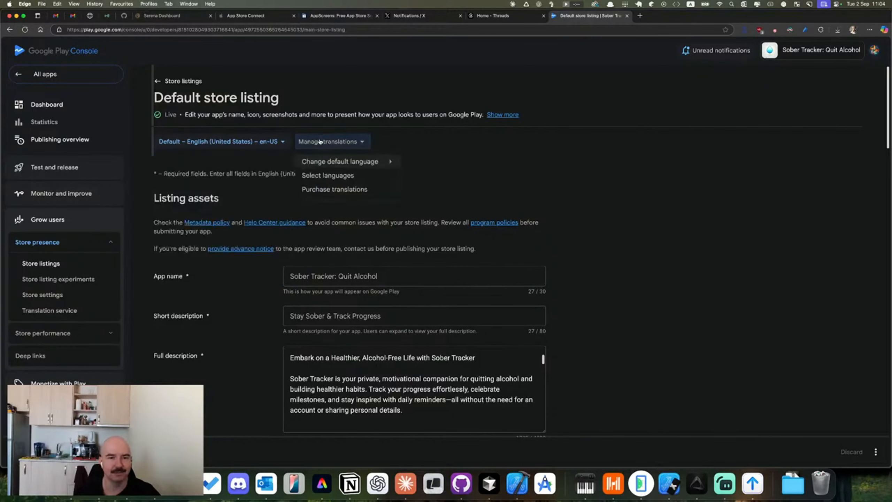
left_click(340, 175)
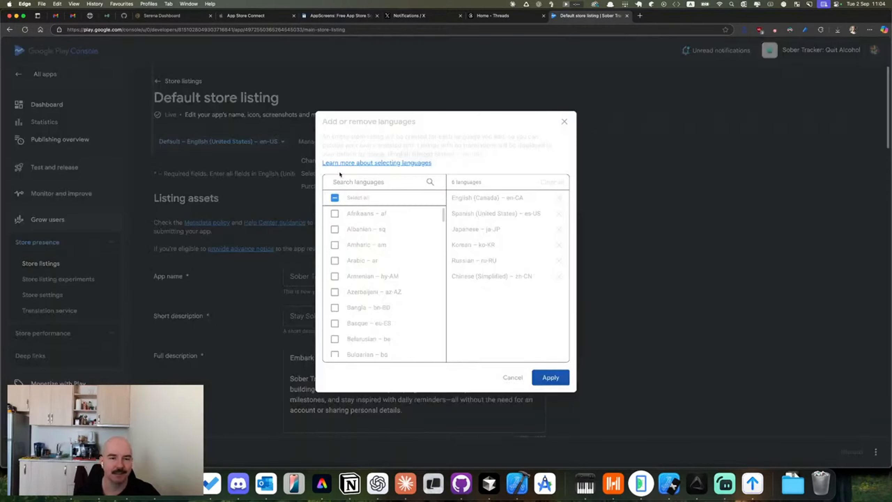
- Find Portuguese (Brazil) – pt-BR among the available listing languages and select it
scroll(382, 261, "down", 10)
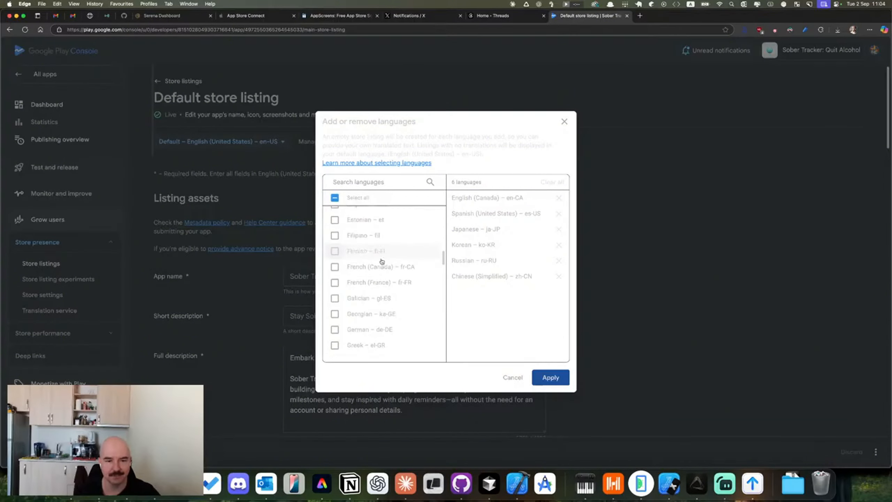
scroll(382, 261, "down", 20)
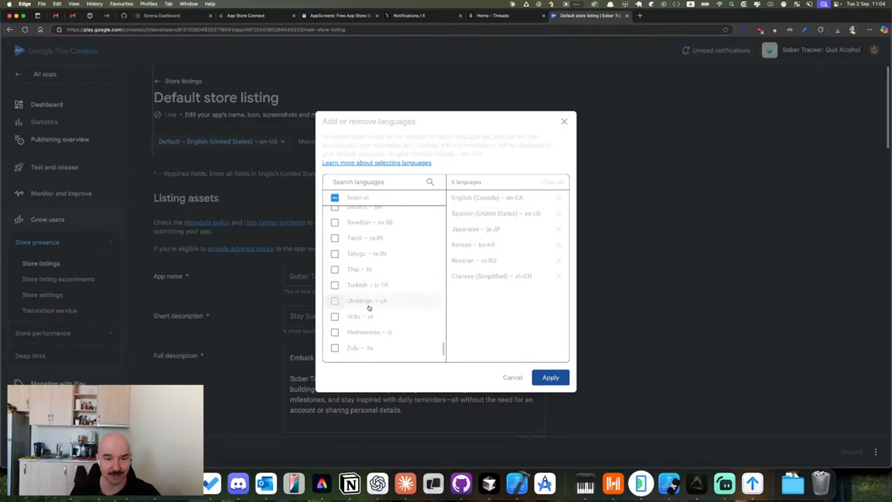
scroll(369, 305, "up", 4)
scroll(367, 305, "up", 8)
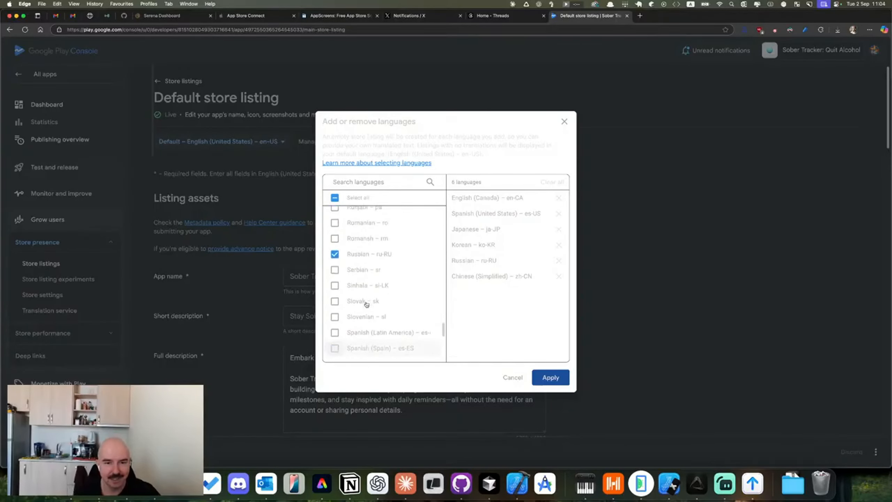
scroll(367, 304, "up", 6)
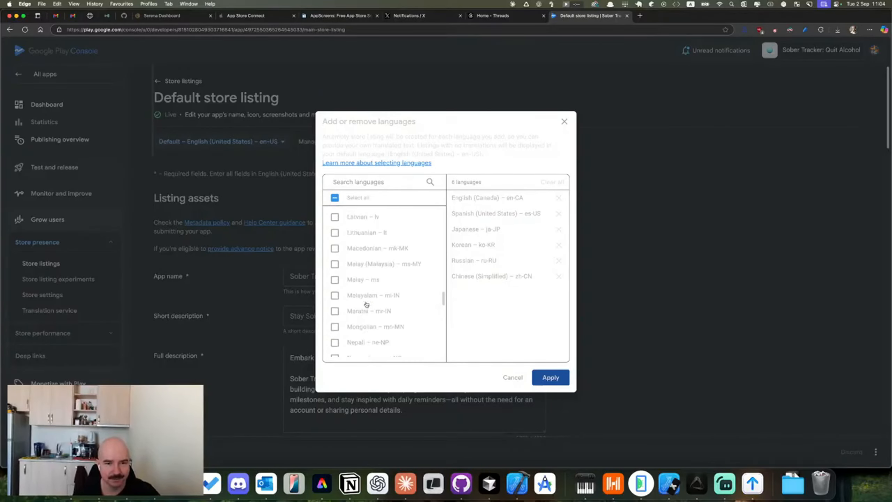
left_click(367, 179)
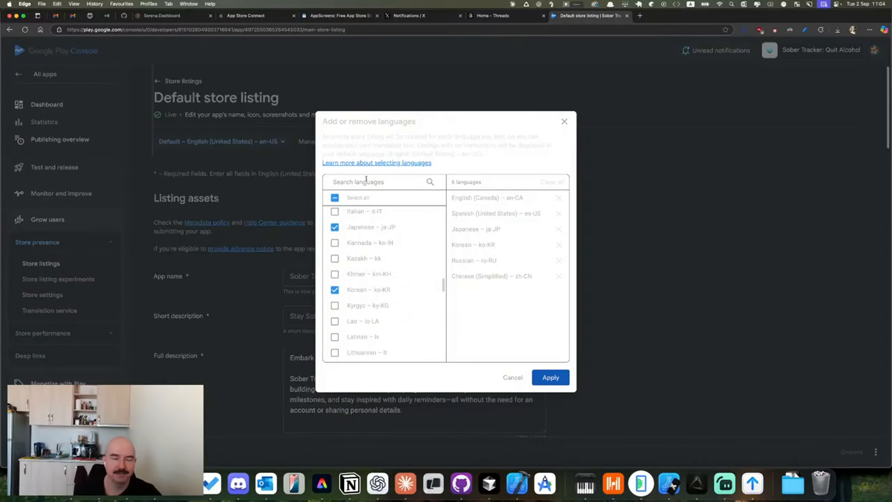
type("po")
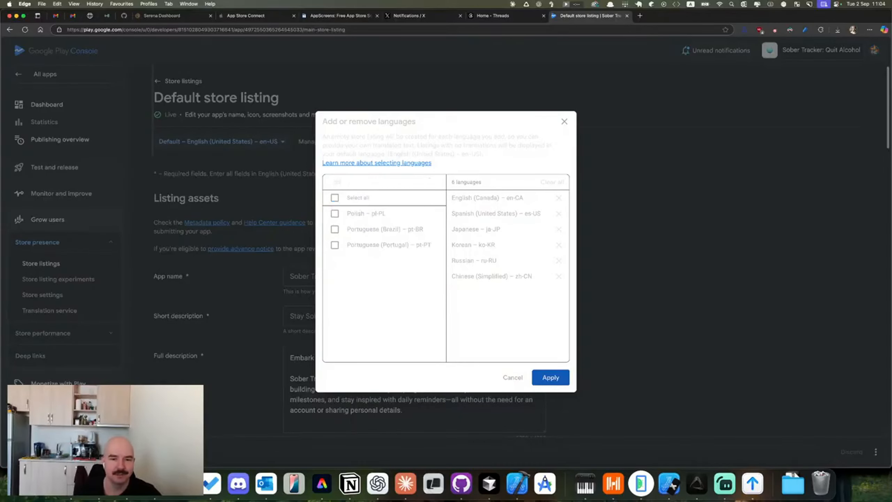
left_click(337, 234)
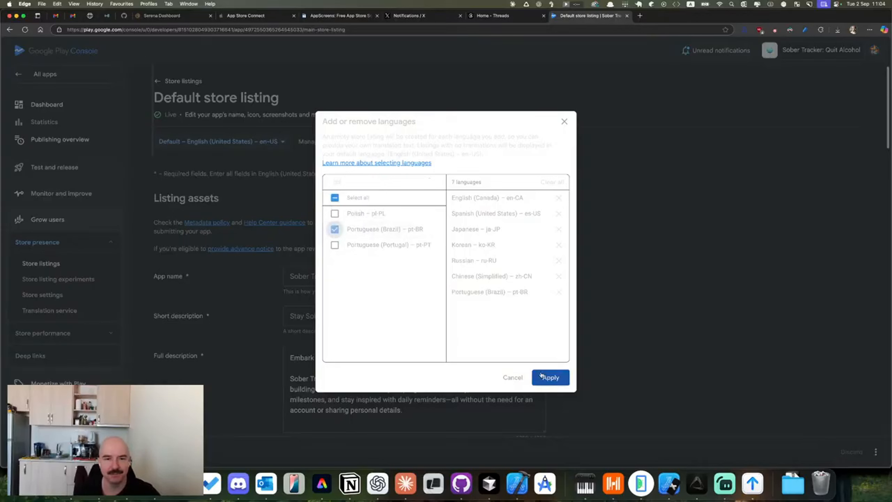
- Add French (France) – fr-FR to the language selection, apply it, and keep the Portuguese (Brazil) listing open for editing
left_click(362, 182)
key("BackSpace")
key("BackSpace")
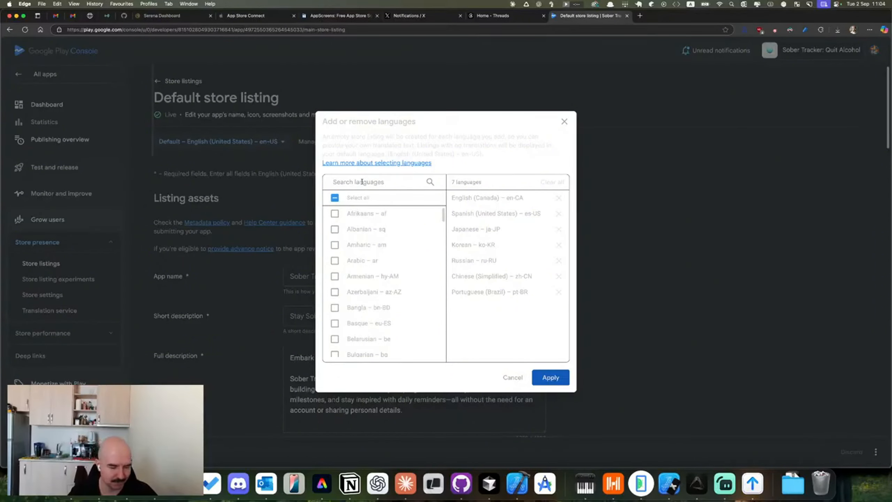
type("french")
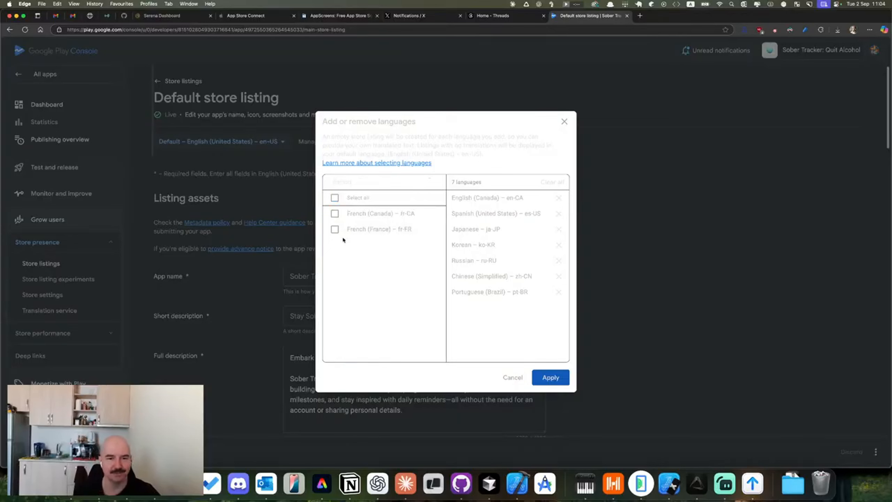
left_click(335, 229)
left_click(552, 377)
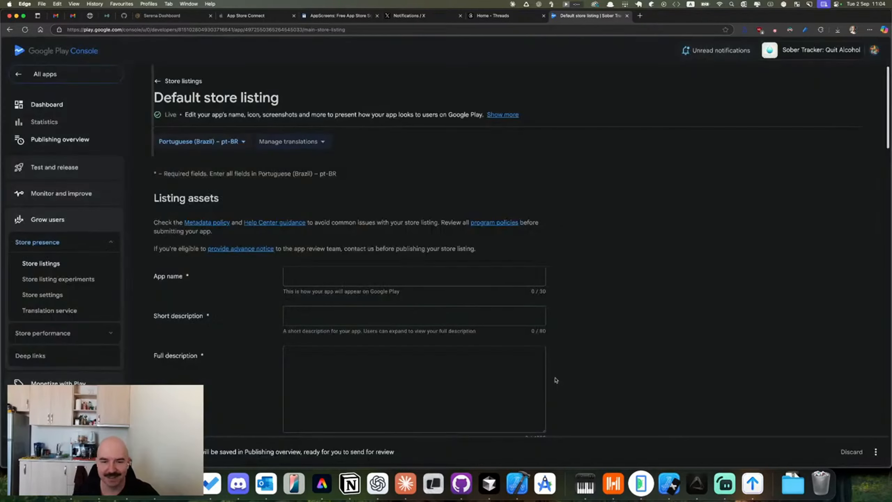
left_click(218, 142)
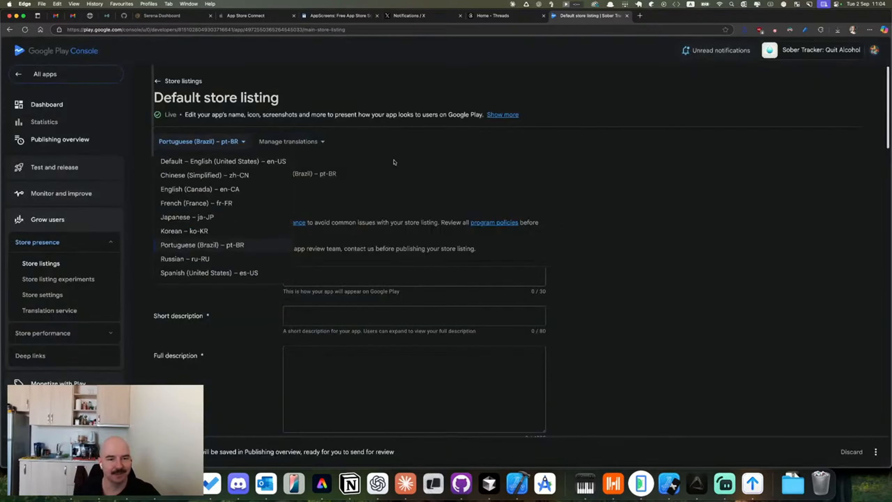
left_click(204, 245)
- Show the Portuguese (Brazil) localization in Sober Tracker's App Information in App Store Connect
left_click(409, 485)
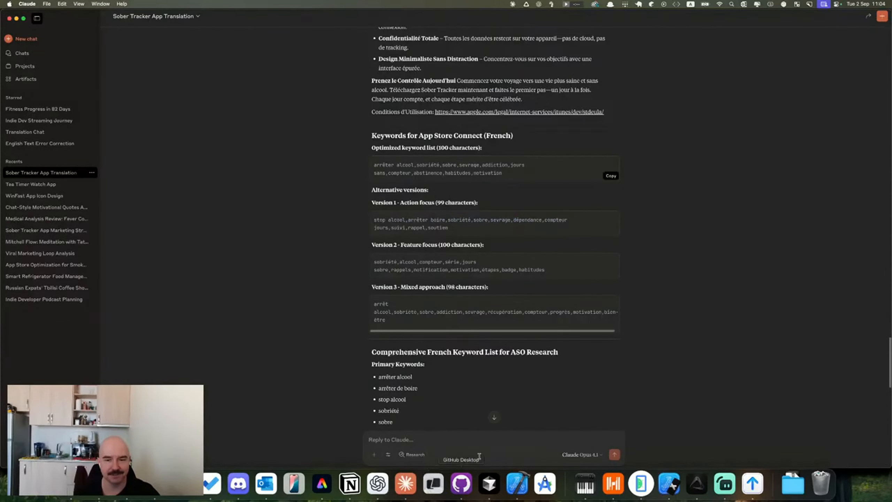
key("super+Tab")
left_click(258, 16)
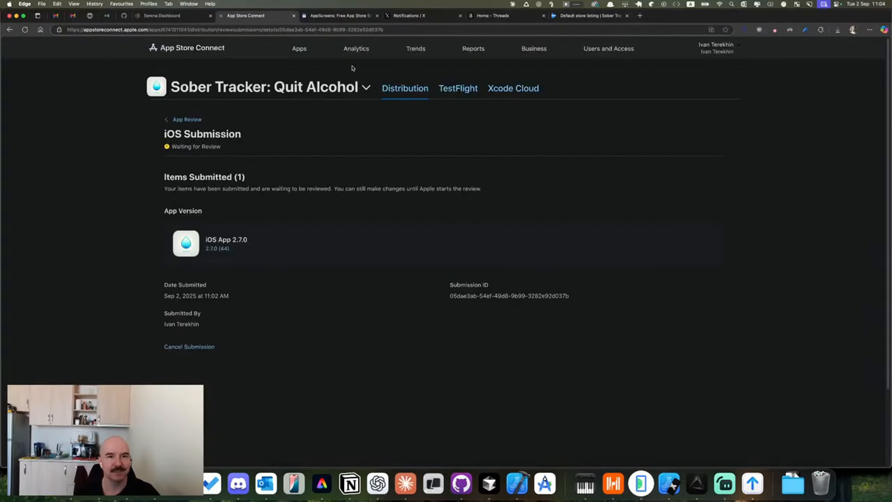
left_click(298, 48)
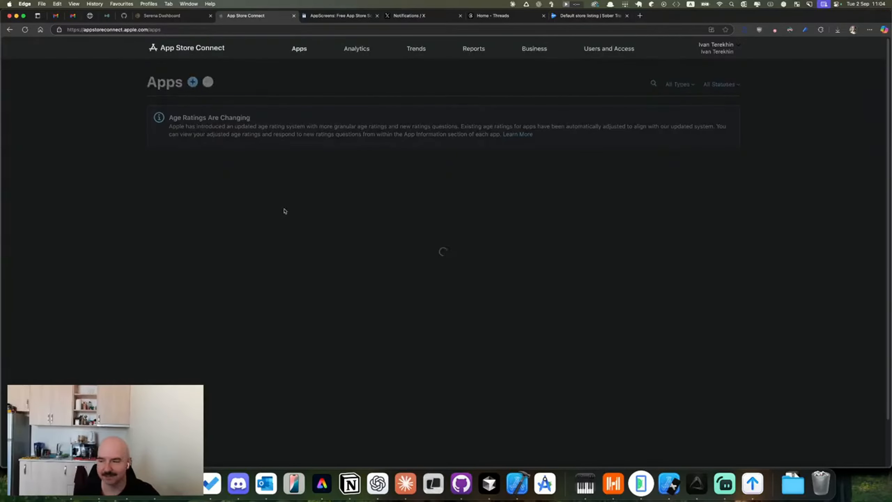
left_click(283, 190)
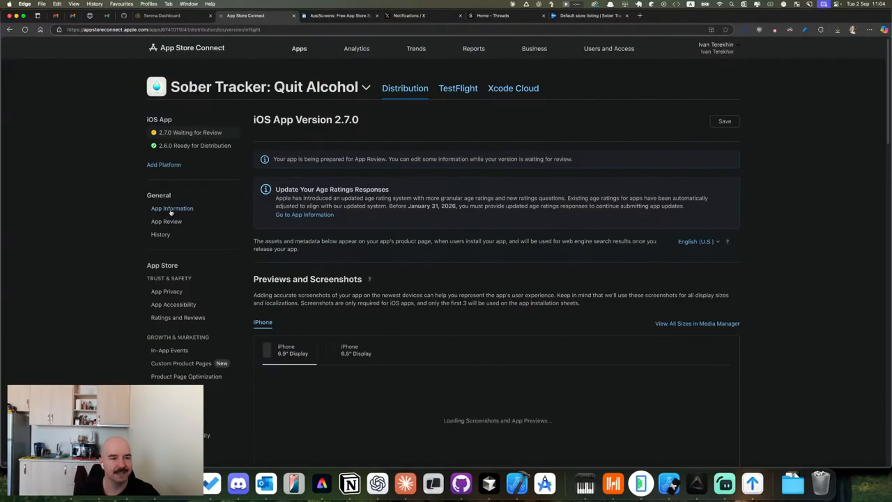
left_click(172, 209)
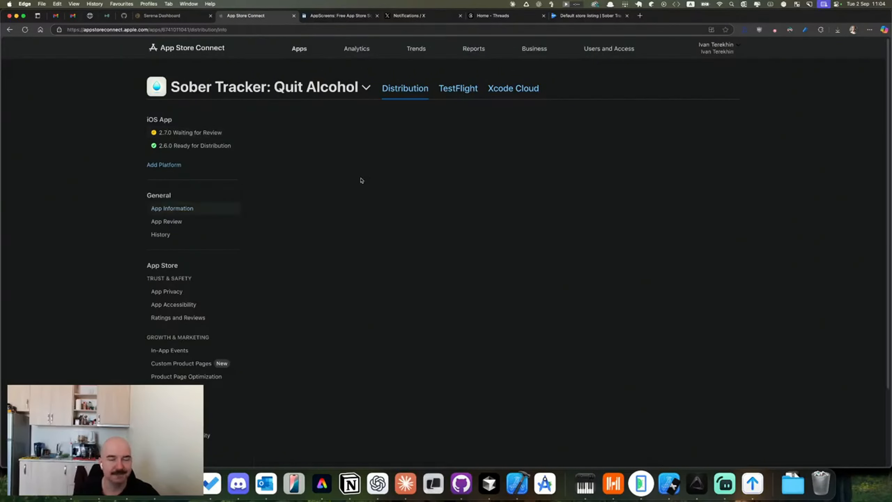
left_click(698, 168)
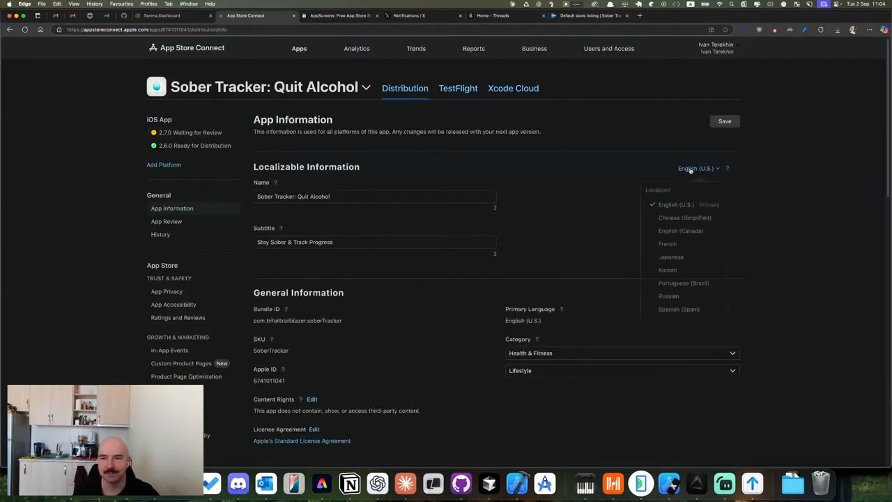
left_click(681, 283)
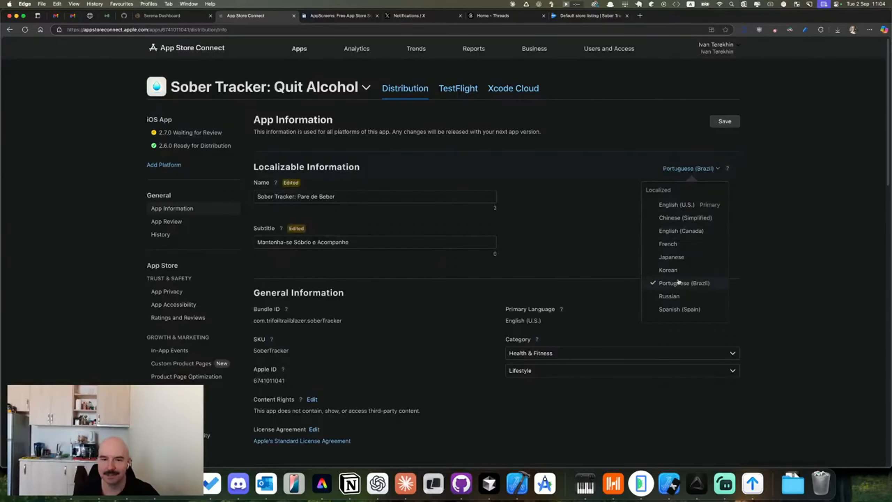
- Copy the Portuguese name "Sober Tracker: Pare de Beber" into the Google Play listing's app name
triple_click(389, 198)
key("cmd+c")
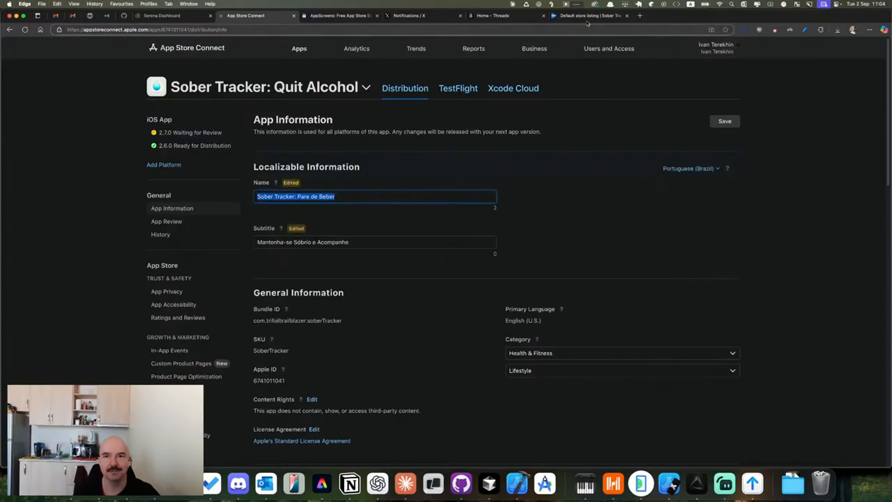
key("cmd+9")
left_click(356, 276)
key("super+v")
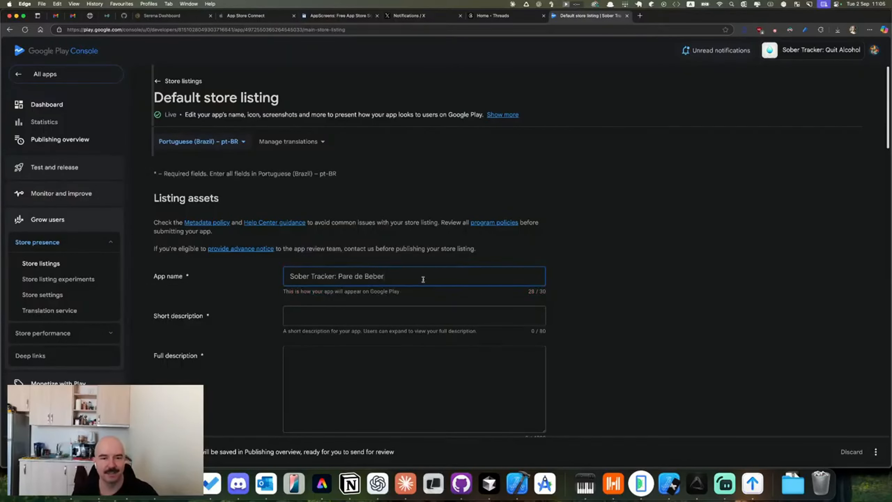
- In Claude's Sober Tracker App Translation chat, send "Provide the short descriptions for play store for french and portuguese"
left_click(332, 315)
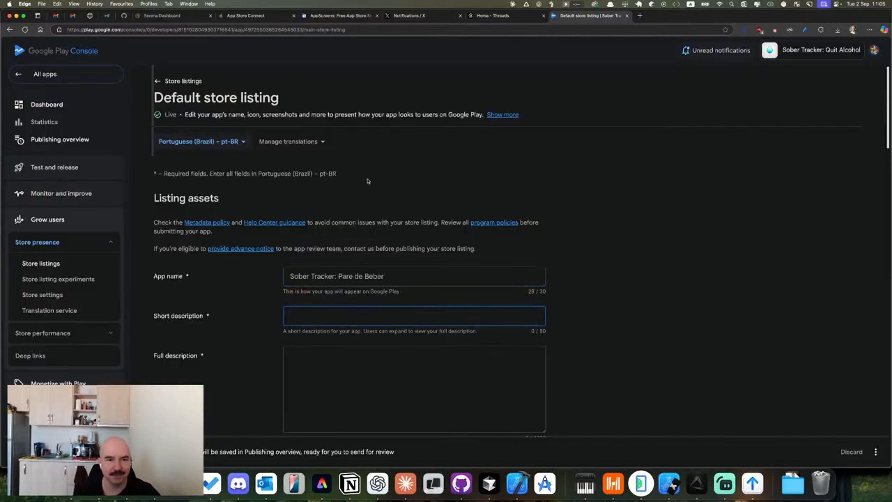
left_click(405, 483)
scroll(459, 377, "down", 15)
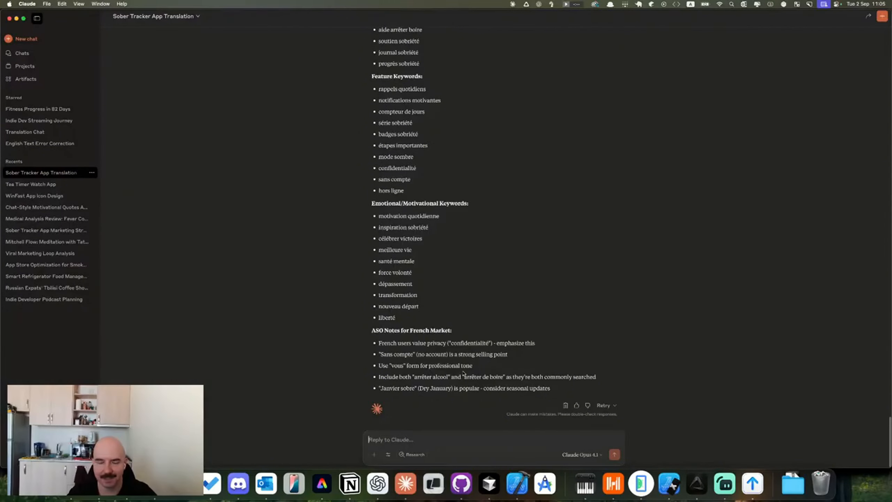
type("Provide the short descriptions for p")
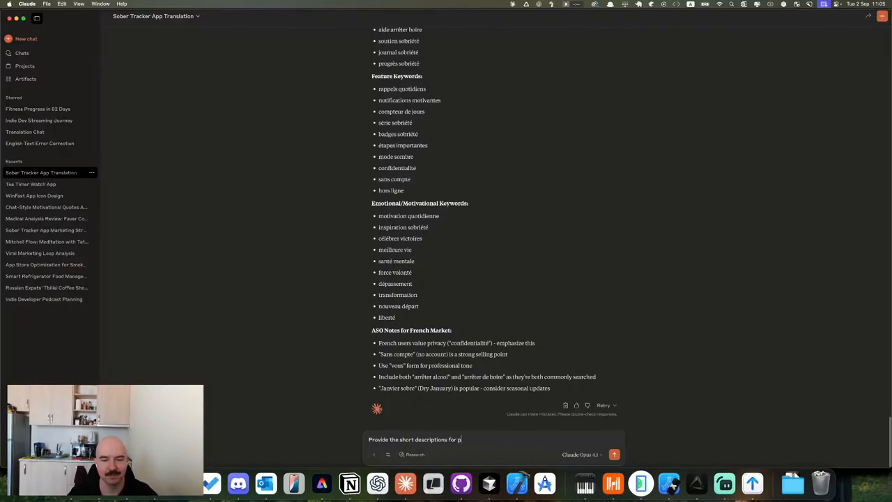
type("lay store")
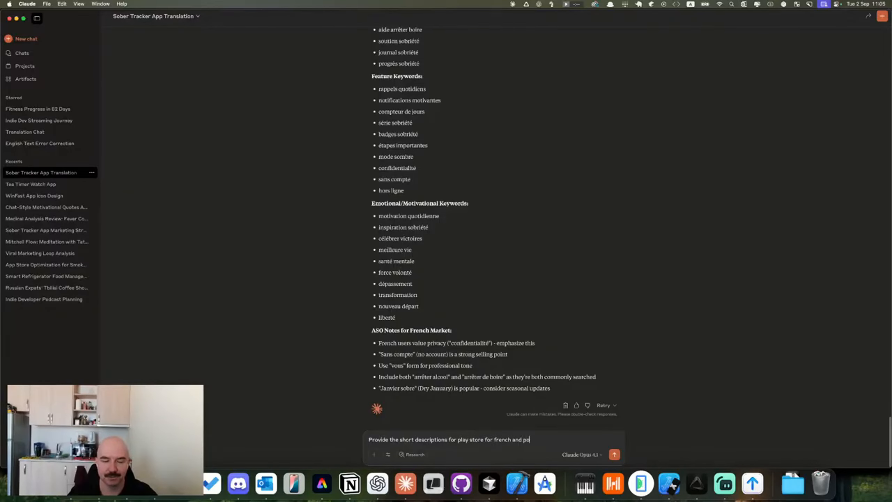
type("for french and portuguese")
key("Return")
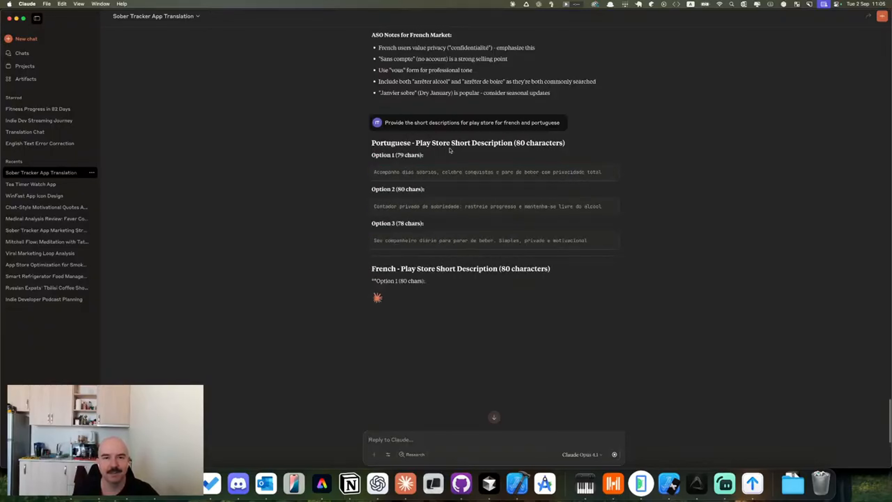
- Copy Claude's first Portuguese option, "Acompanhe dias sóbrios, celebre conquistas e pare de beber com privacidade total", into the listing's short description
left_click(612, 172)
key("super+Tab")
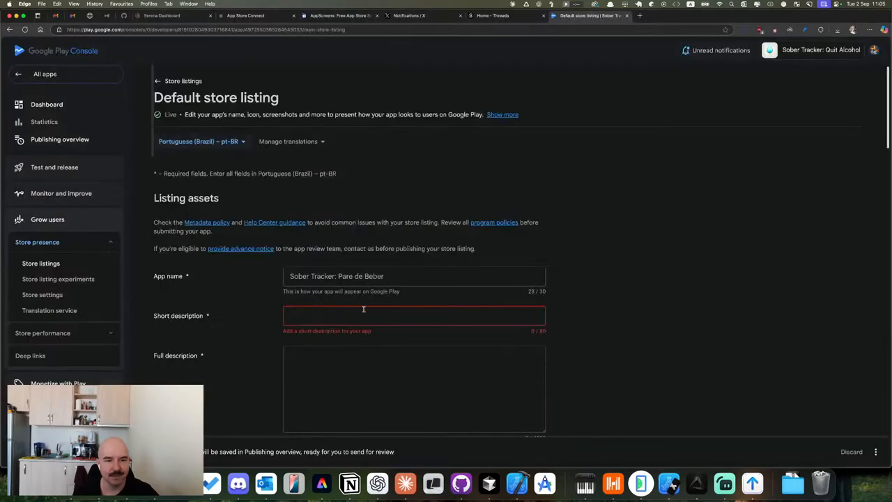
left_click(364, 309)
key("super+v")
left_click(521, 316)
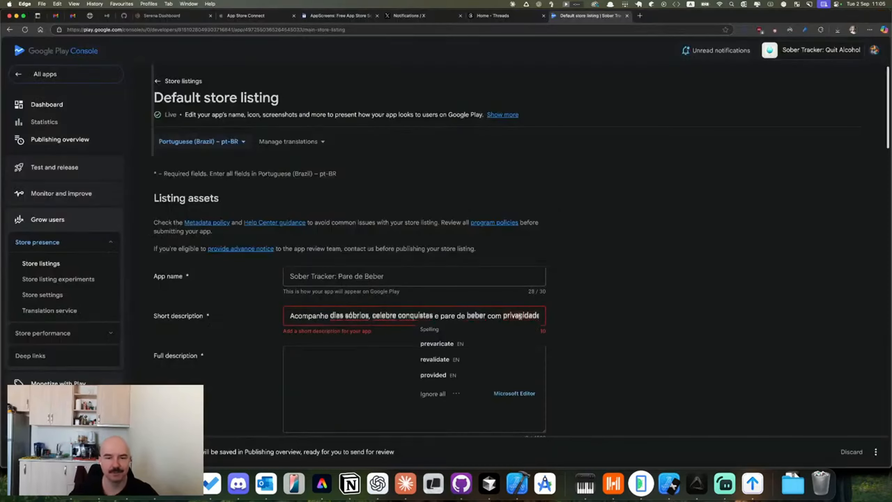
key("super+Right")
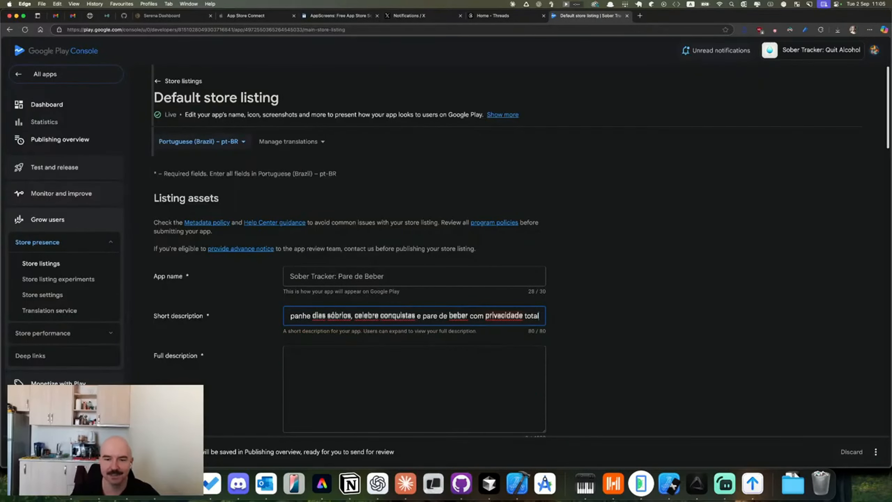
key("super+Tab")
scroll(523, 322, "down", 3)
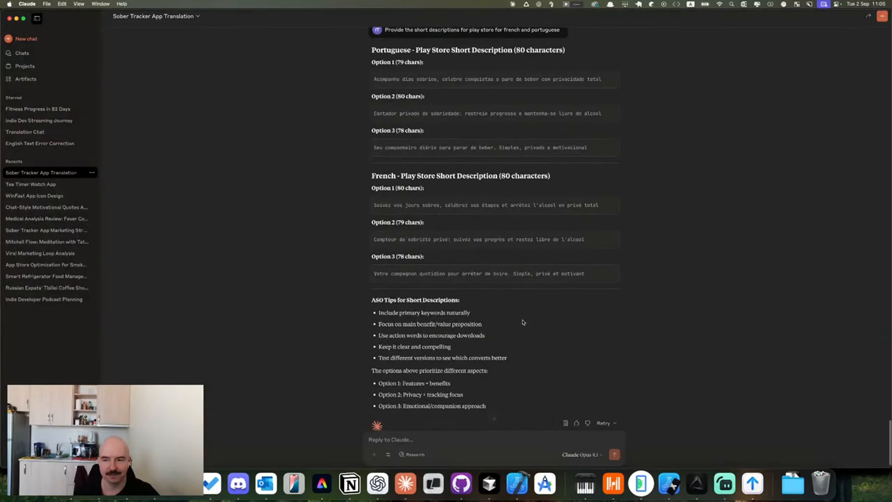
key("super+Tab")
scroll(431, 297, "down", 3)
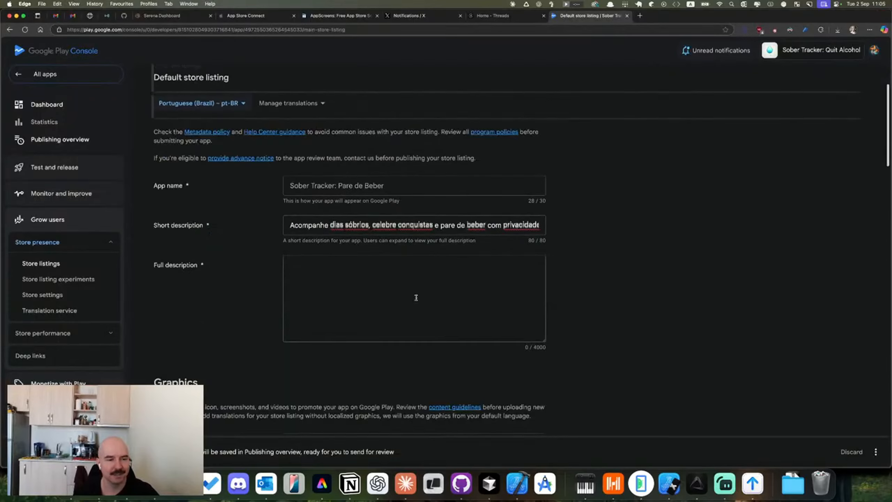
key("super+Tab")
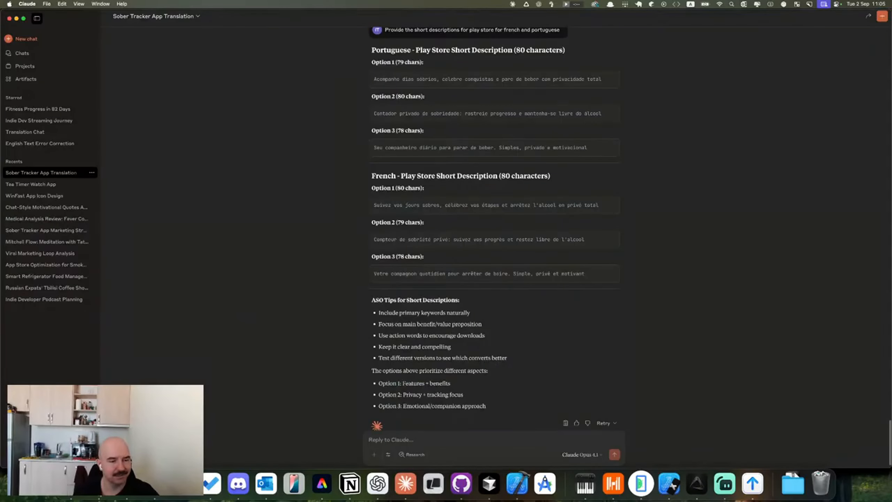
key("super+Tab")
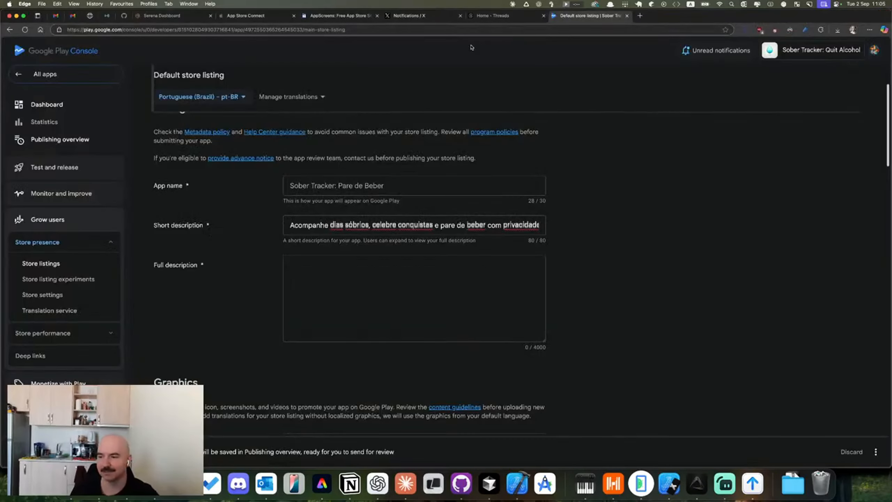
- Open Sober Tracker's iOS version 2.7.0 page in App Store Connect and show its Portuguese (Brazil) localization
left_click(254, 15)
left_click(298, 53)
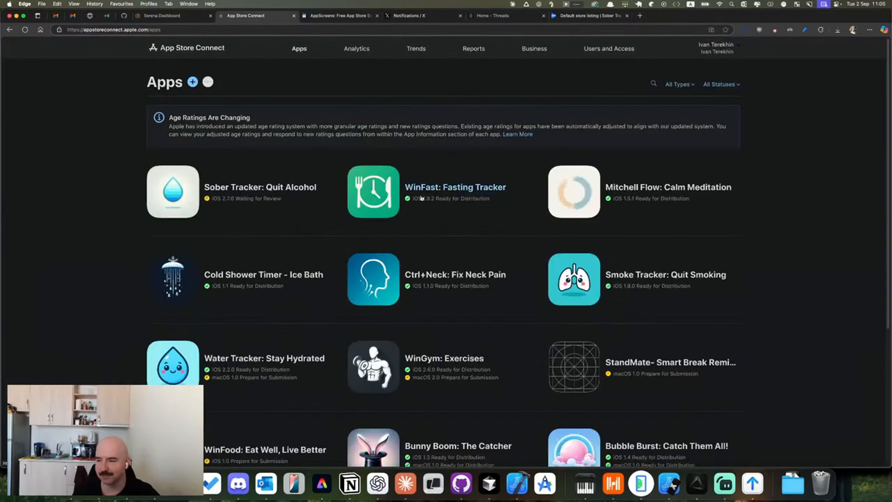
left_click(255, 191)
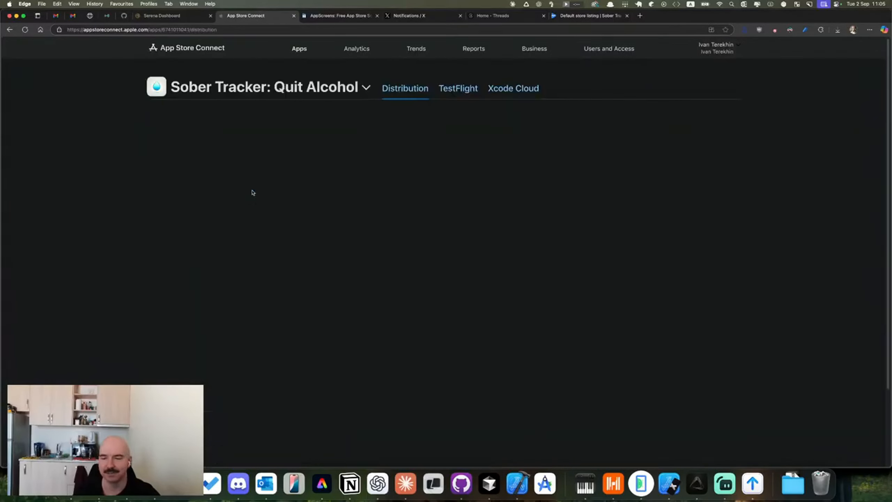
scroll(276, 209, "down", 2)
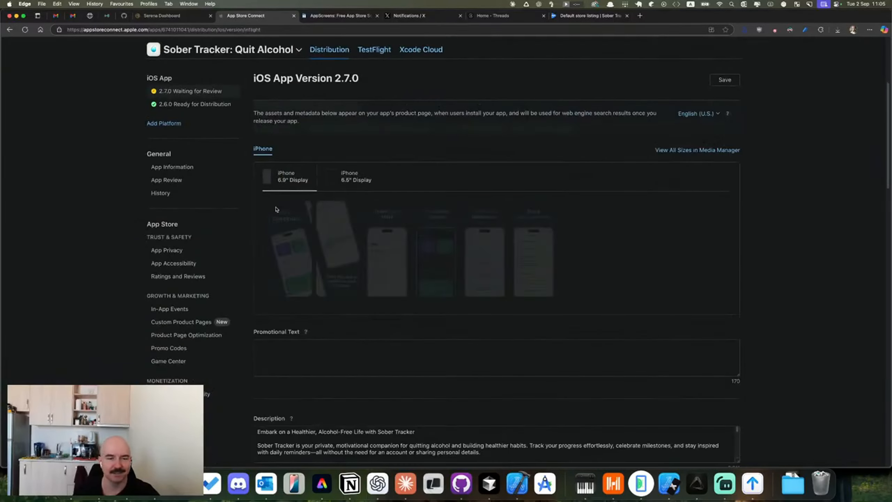
scroll(276, 209, "down", 8)
scroll(655, 166, "up", 4)
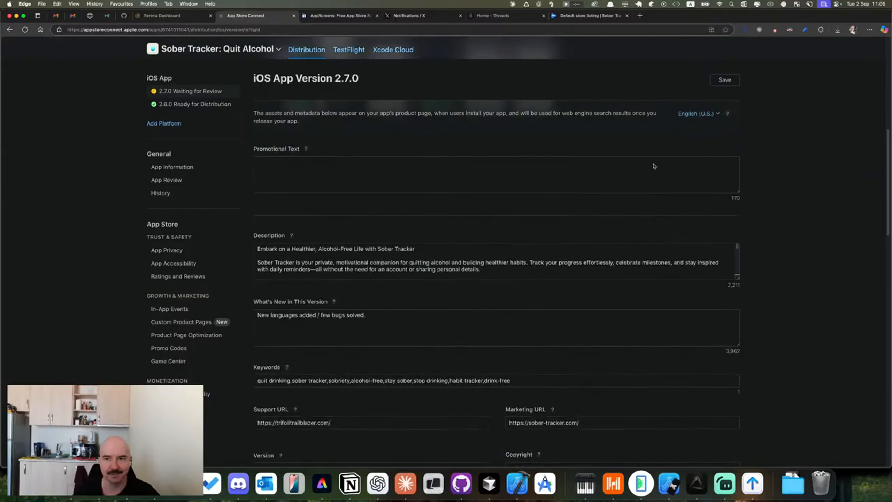
left_click(690, 116)
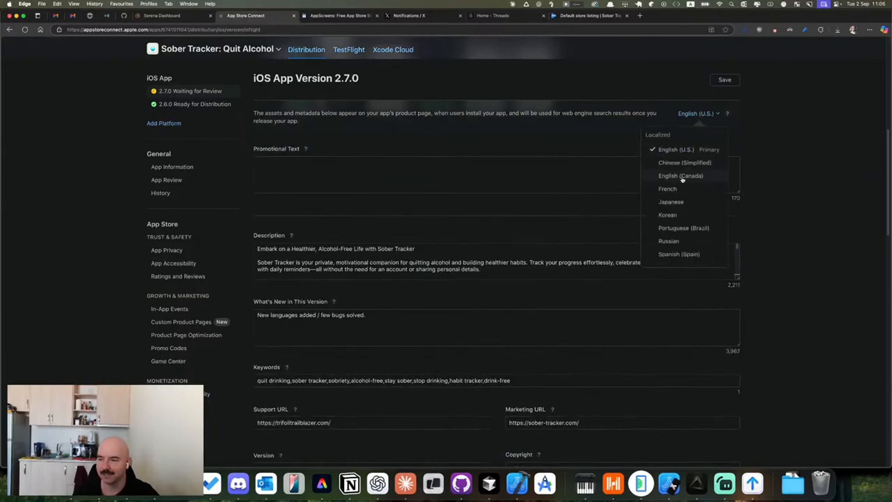
left_click(692, 231)
- Copy the whole Portuguese description from App Store Connect into the Google Play listing's full description
left_click(451, 268)
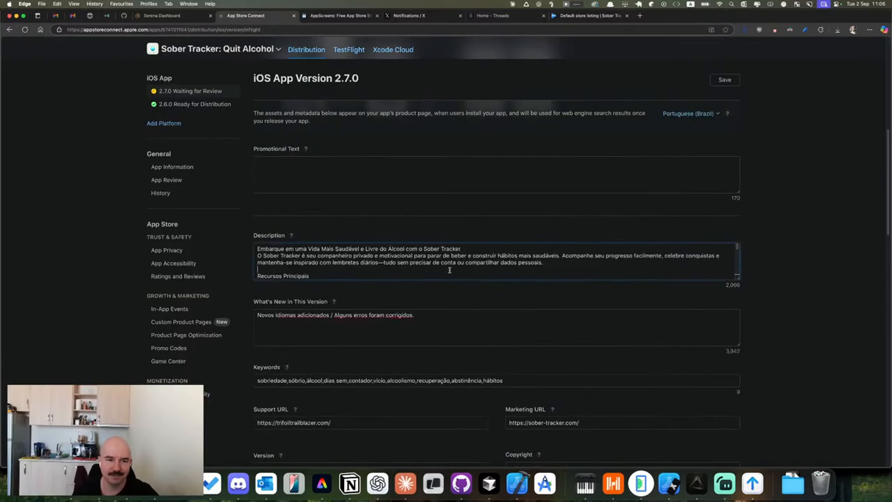
key("super+a")
key("super+Tab")
scroll(462, 266, "down", 1)
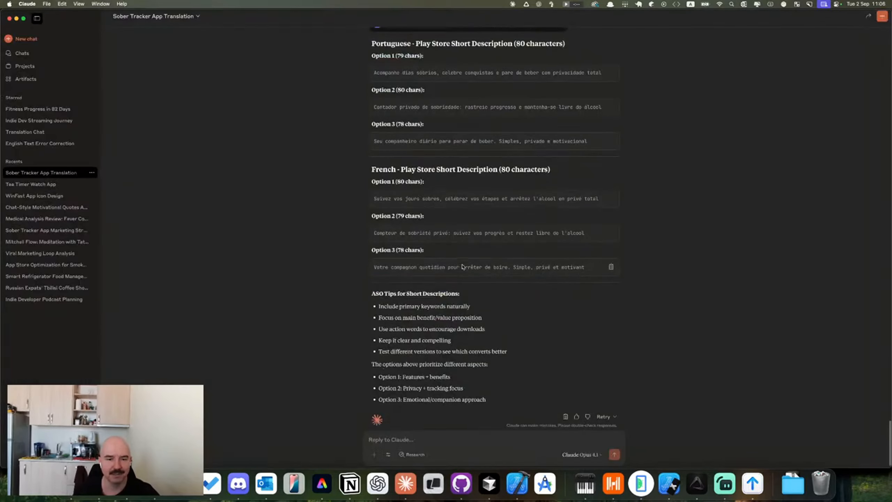
key("super+Tab")
key("super+c")
left_click(590, 15)
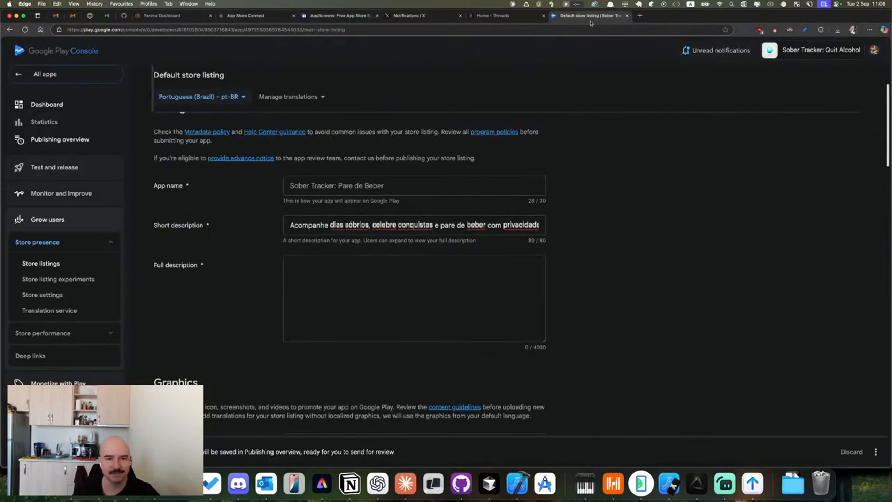
left_click(404, 251)
key("super+v")
scroll(460, 264, "up", 5)
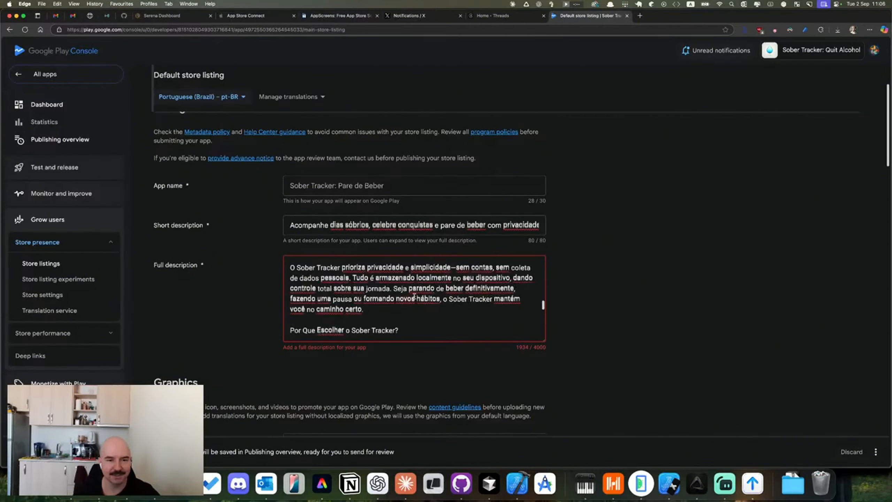
- Delete the closing lines of the Portuguese full description so that it ends with "cada conquista merece ser celebrada."
scroll(414, 297, "down", 6)
left_click_drag(383, 313, 290, 302)
key("BackSpace")
key("BackSpace")
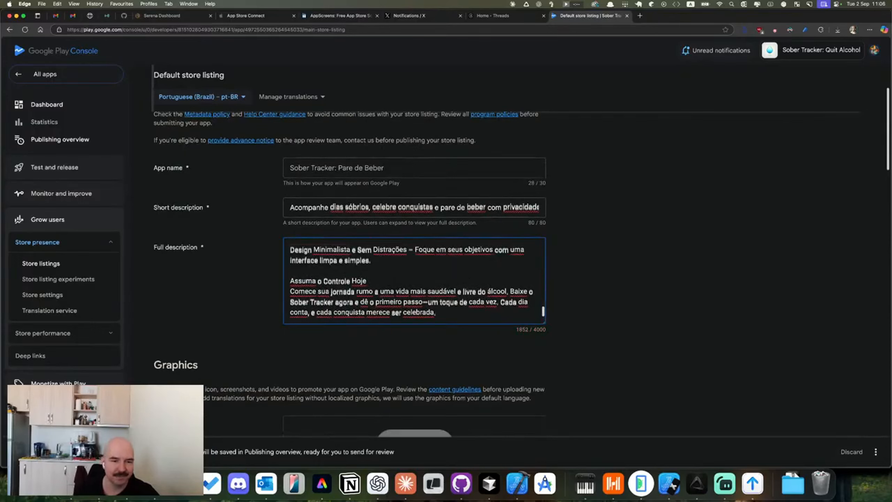
scroll(409, 298, "up", 5)
scroll(410, 298, "up", 15)
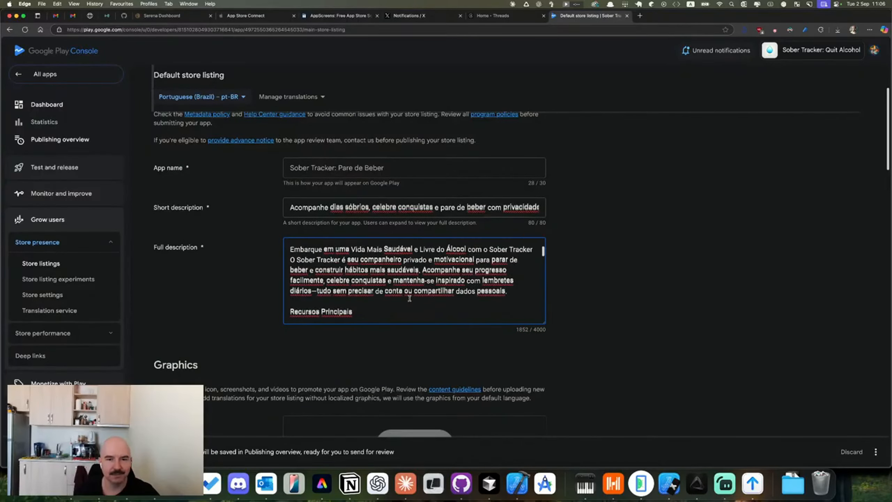
- Start uploading new phone screenshots and browse from Downloads through the AppScreens Sober Tracker "apple" folder to "Portuguese Brazil (pt-BR)"
scroll(603, 318, "down", 15)
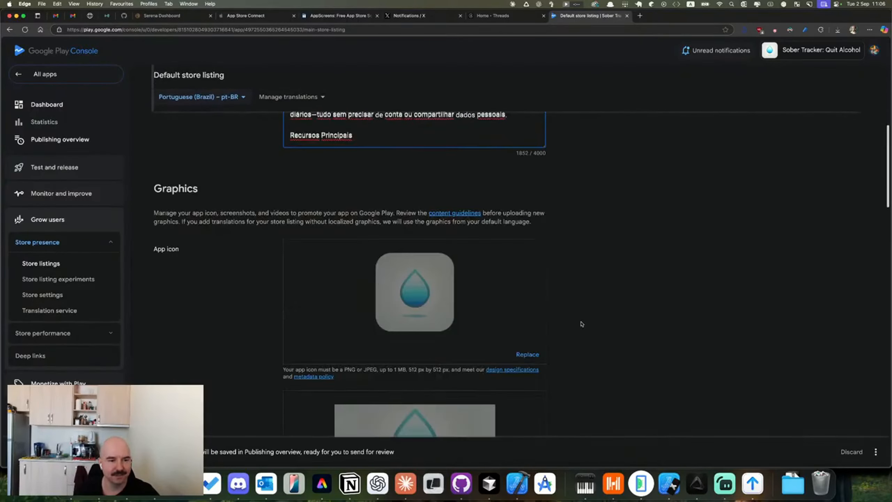
scroll(579, 321, "down", 1)
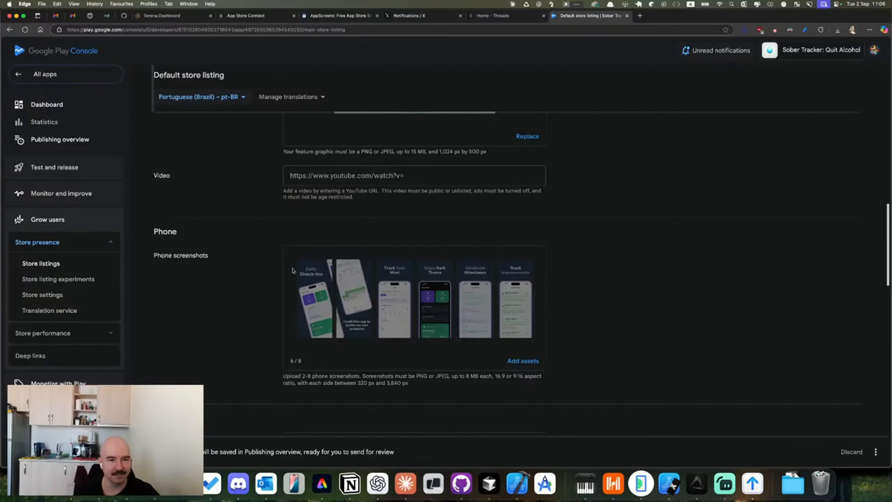
left_click(523, 361)
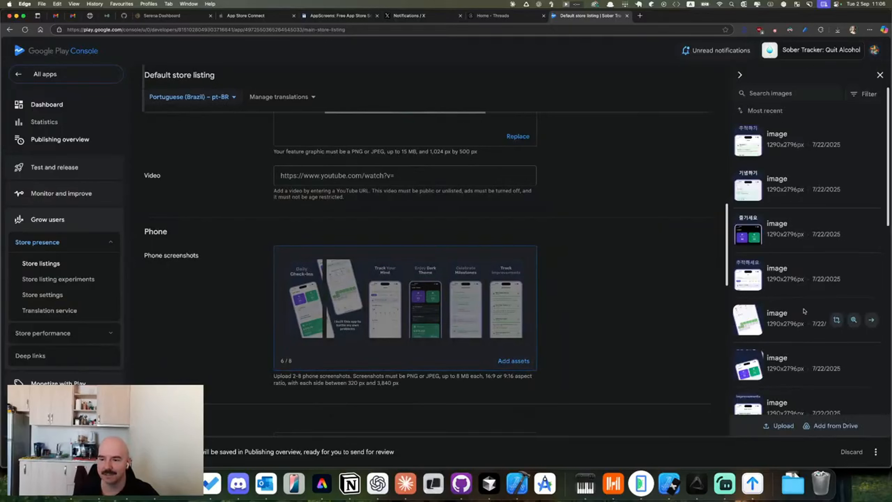
left_click(779, 426)
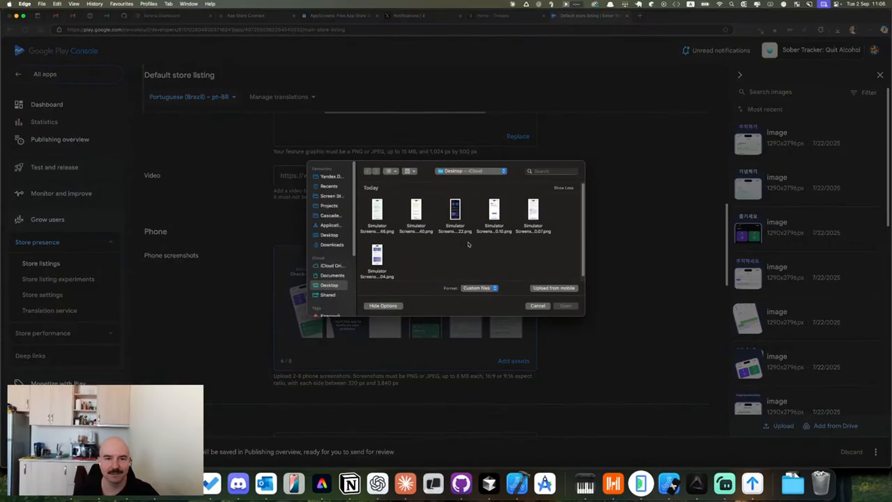
left_click(333, 237)
left_click(333, 246)
double_click(377, 219)
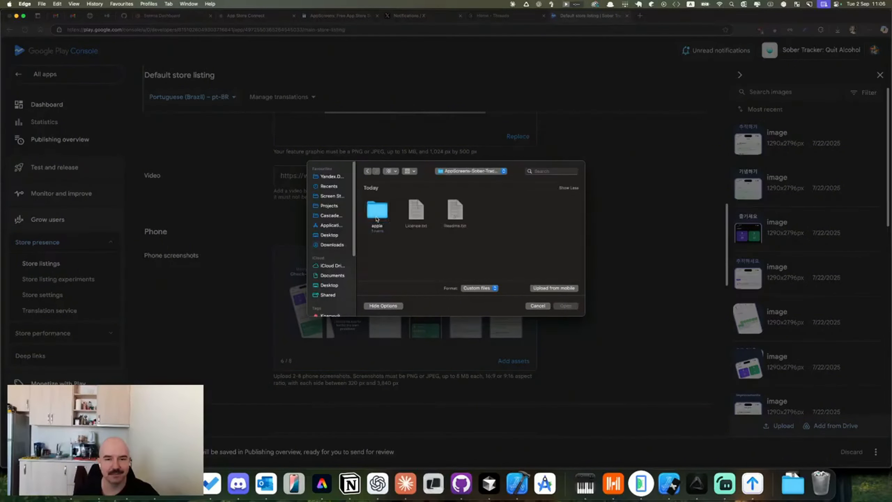
double_click(377, 220)
double_click(377, 211)
left_click(379, 213)
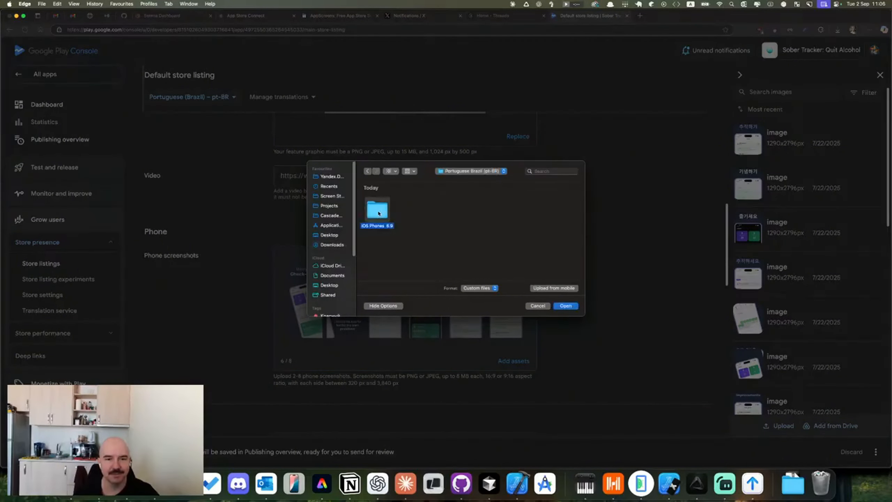
- Upload all images from the "iOS Phones 6.9" folder, 01.png to 06.png, and add them to the listing's phone screenshots
double_click(378, 214)
key("super+a")
left_click(572, 307)
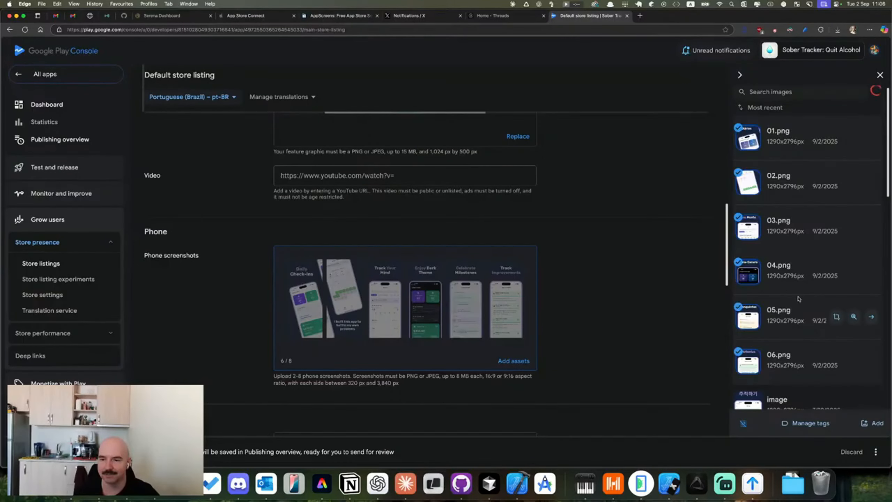
left_click(874, 423)
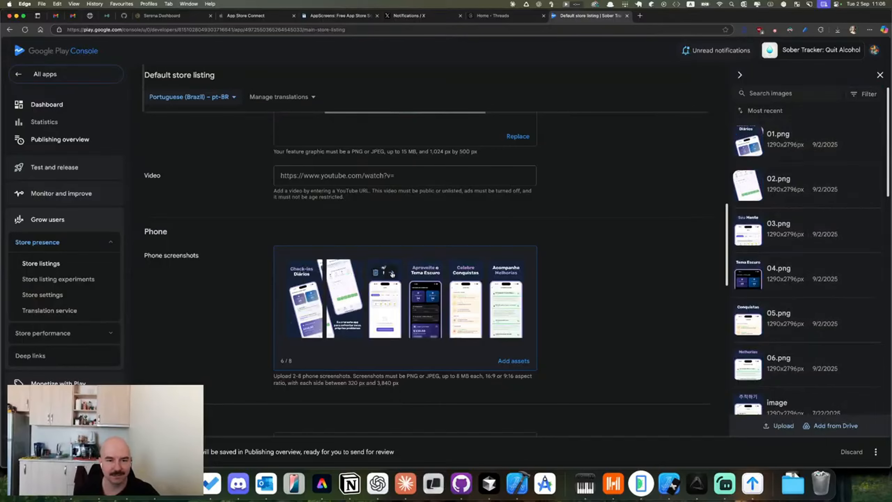
scroll(588, 259, "down", 5)
scroll(587, 259, "up", 10)
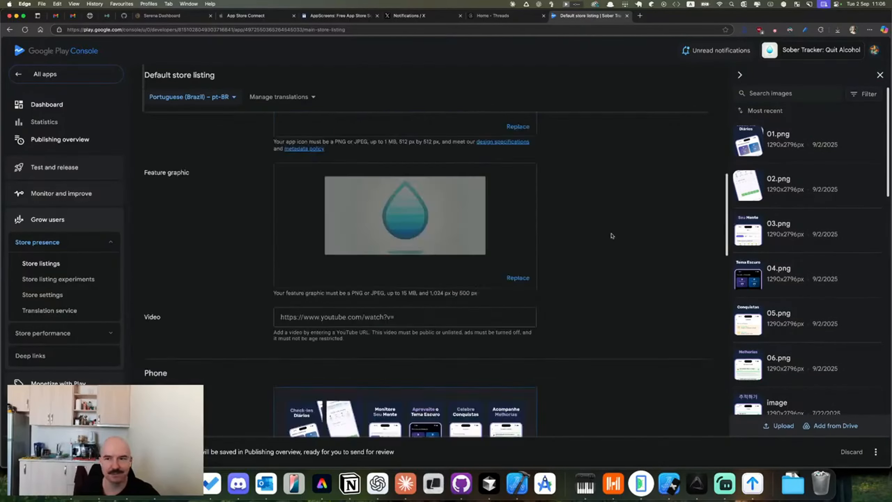
scroll(597, 246, "down", 3)
scroll(700, 218, "down", 5)
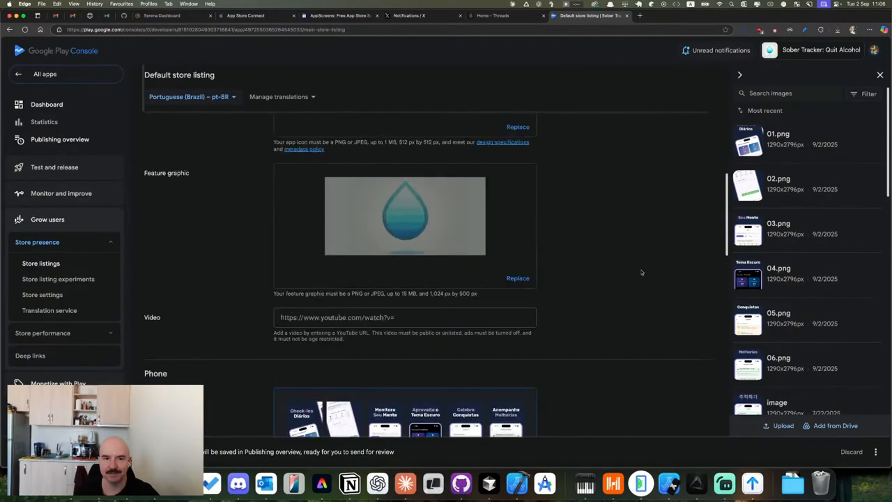
- Switch the listing to French (France) and paste Claude's first French option, "Suivez vos jours sobres, célébrez vos étapes et arrêtez l'alcool en privé total", as the short description
scroll(562, 291, "up", 10)
left_click(235, 150)
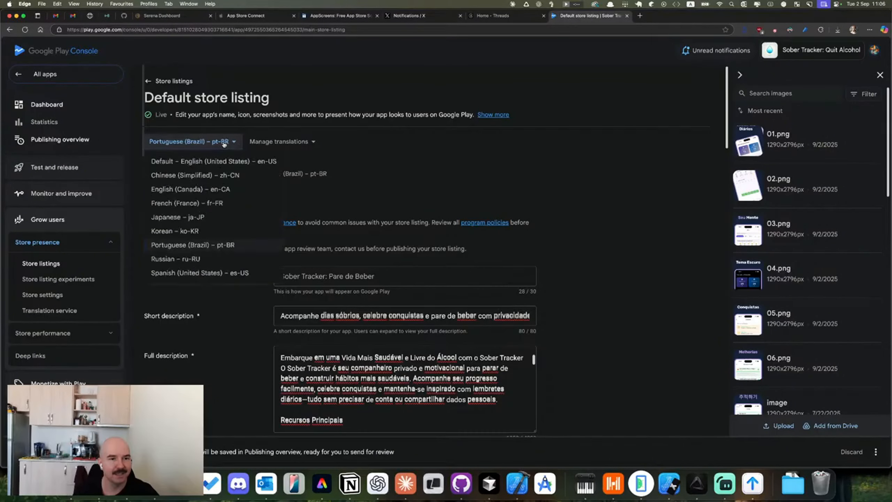
left_click(192, 207)
left_click(408, 490)
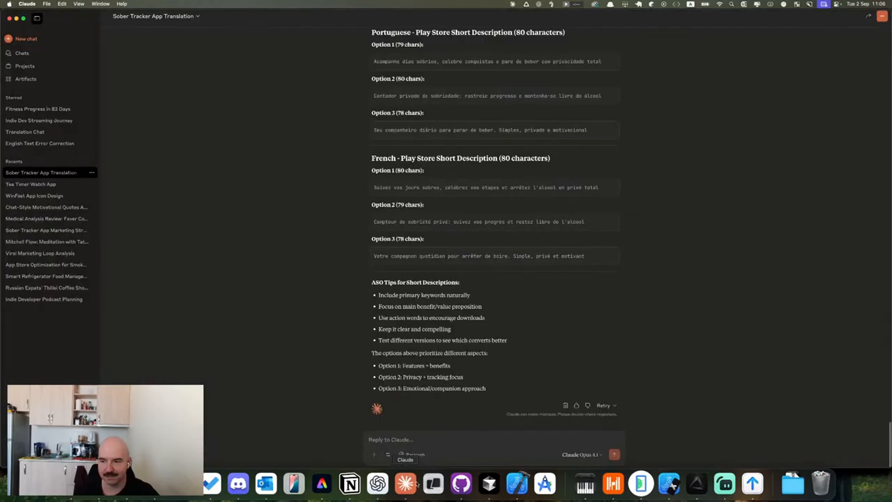
left_click(612, 187)
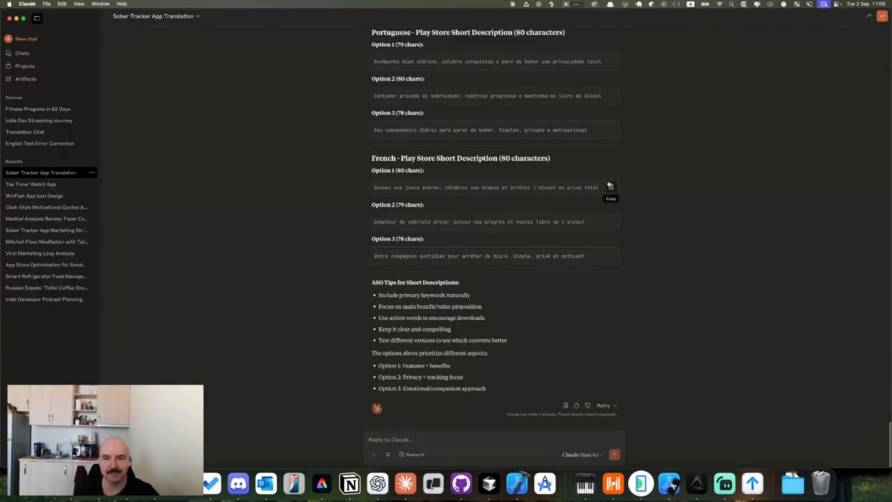
key("super+Tab")
left_click(373, 275)
left_click(348, 315)
key("super+v")
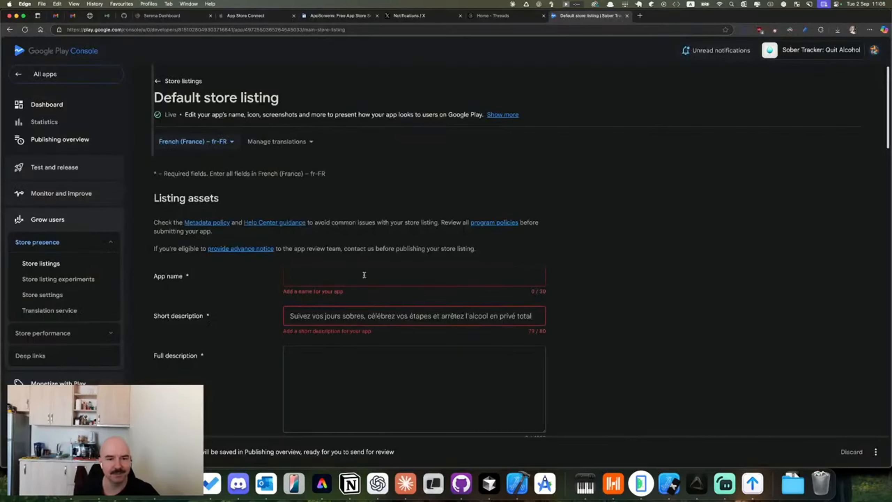
key("BackSpace")
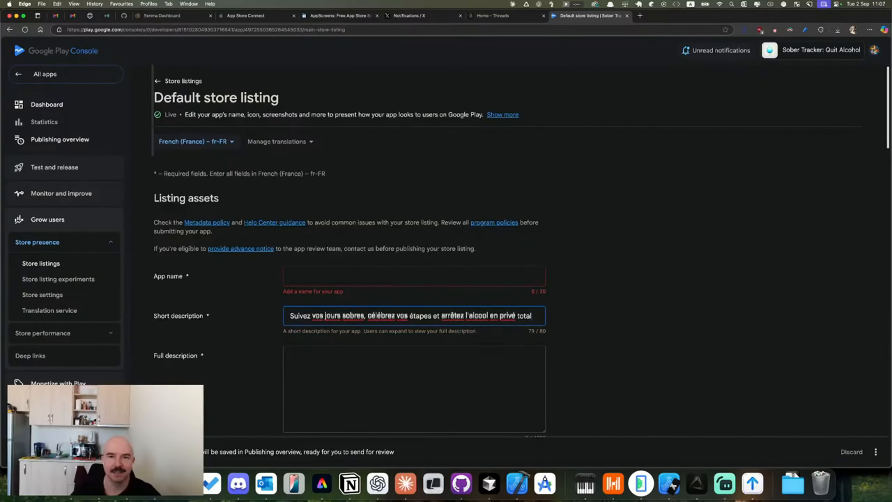
- Switch to App Store Connect, show the French localization in App Information, and copy the app name "Sober Tracker: Arrêter Alcool"
left_click(253, 16)
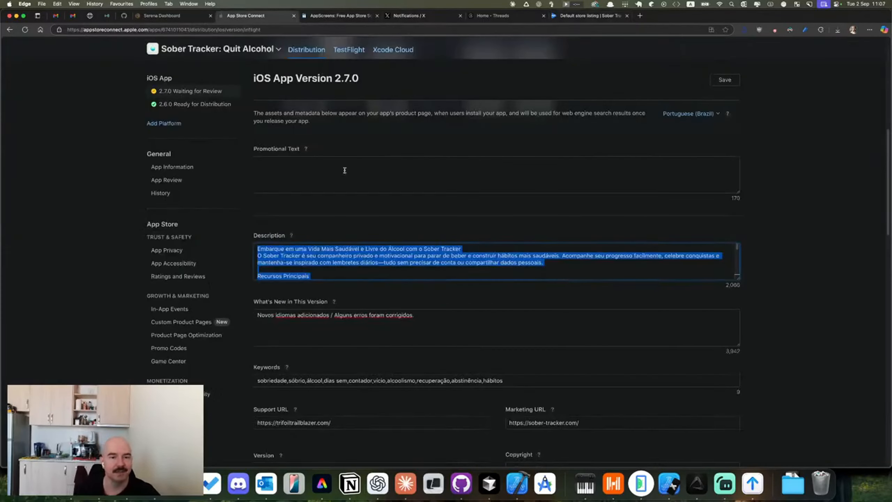
left_click(678, 114)
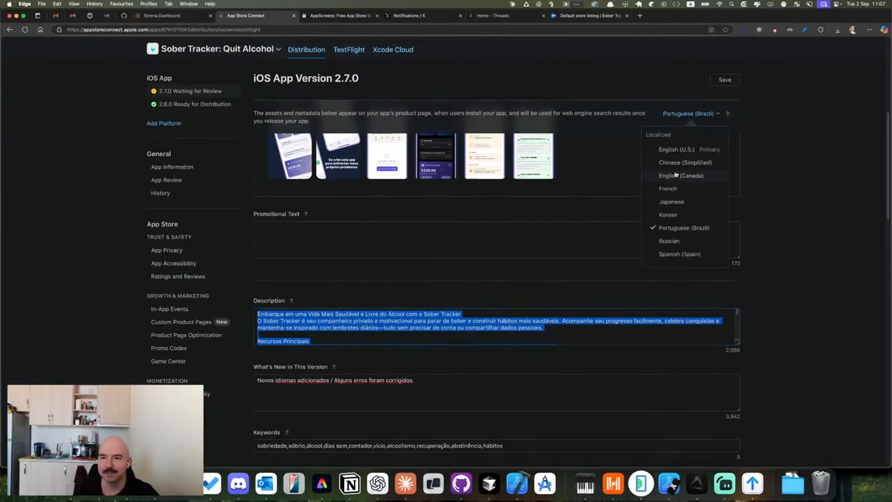
left_click(181, 167)
left_click(699, 169)
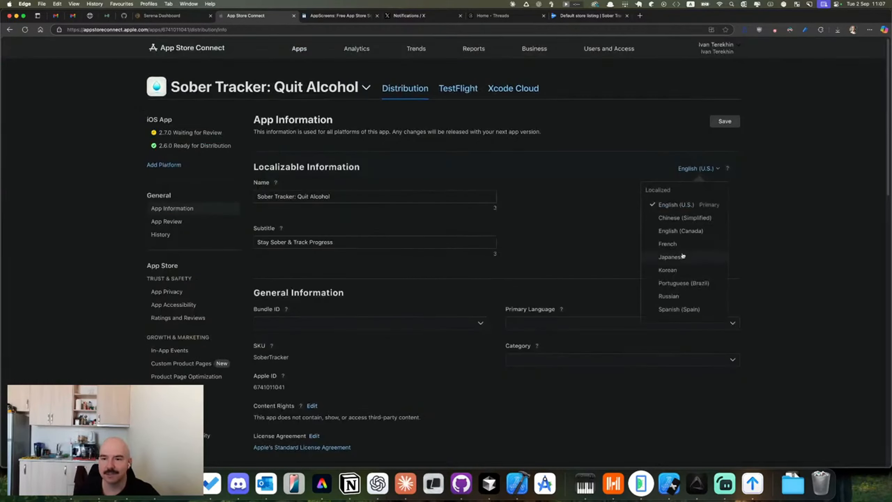
left_click(364, 192)
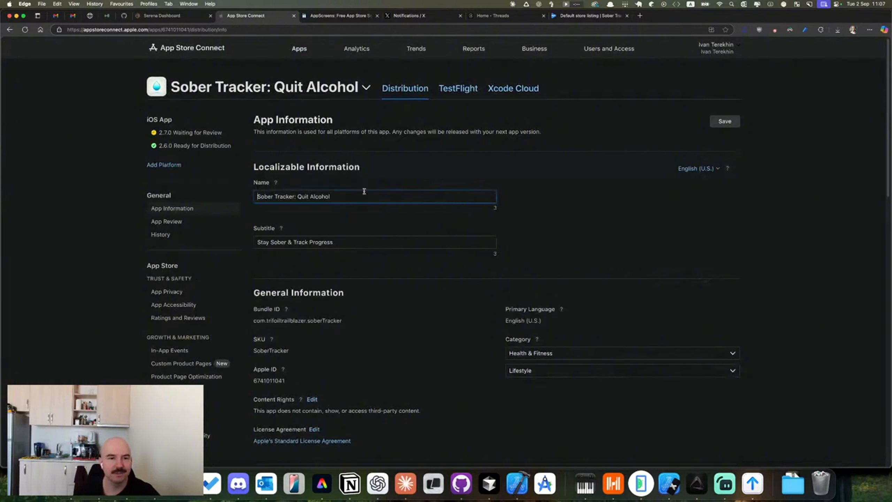
left_click(699, 168)
left_click(670, 242)
key("super+a")
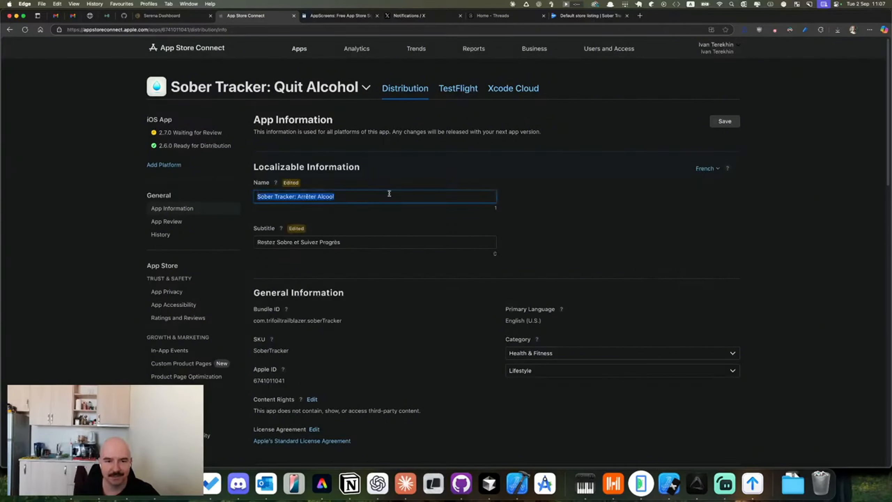
key("super+Tab")
key("super+Tab")
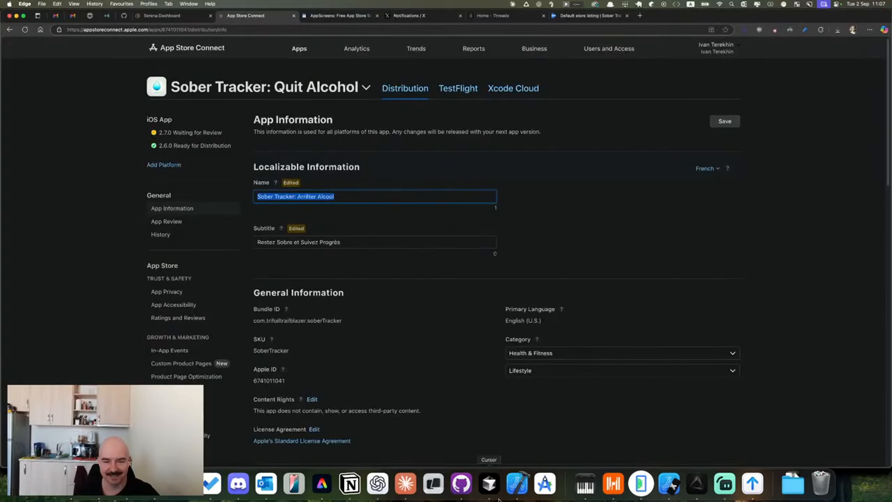
- Return to Google Play Console and paste "Sober Tracker: Arrêter Alcool" as the French listing's app name
left_click(580, 15)
left_click(330, 276)
key("super+v")
scroll(400, 285, "down", 3)
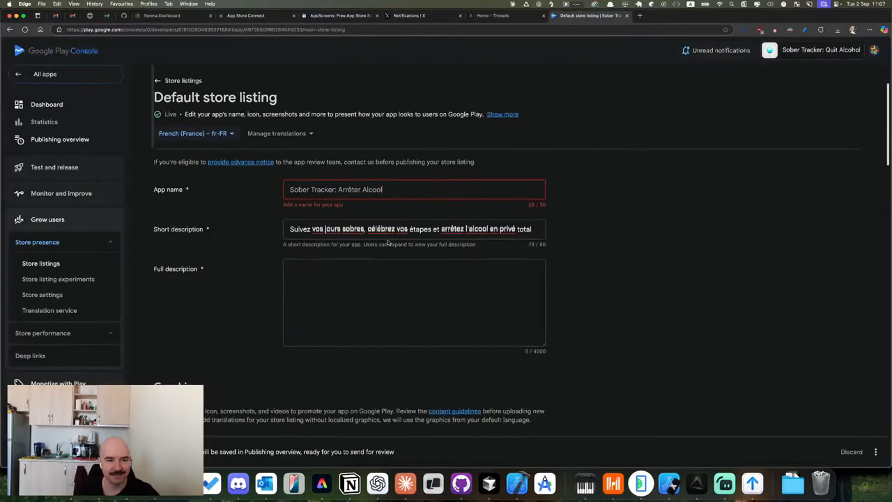
- Open iOS version 2.7.0 in App Store Connect, switch its localization to French, and copy the entire description
key("super+Tab")
key("super+Tab")
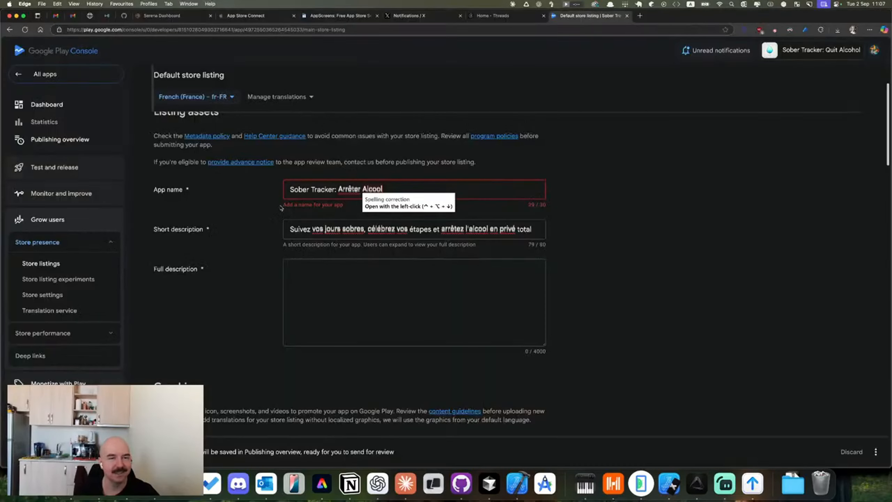
left_click(267, 17)
left_click(190, 133)
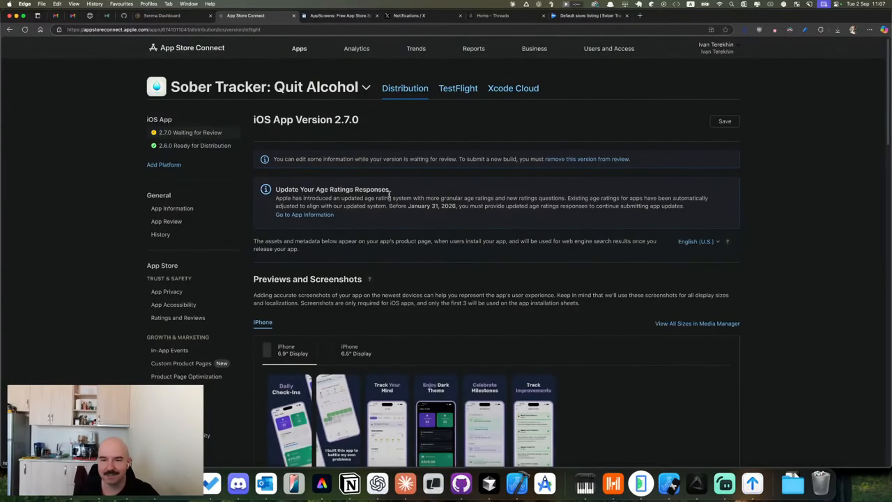
scroll(704, 220, "down", 1)
left_click(704, 193)
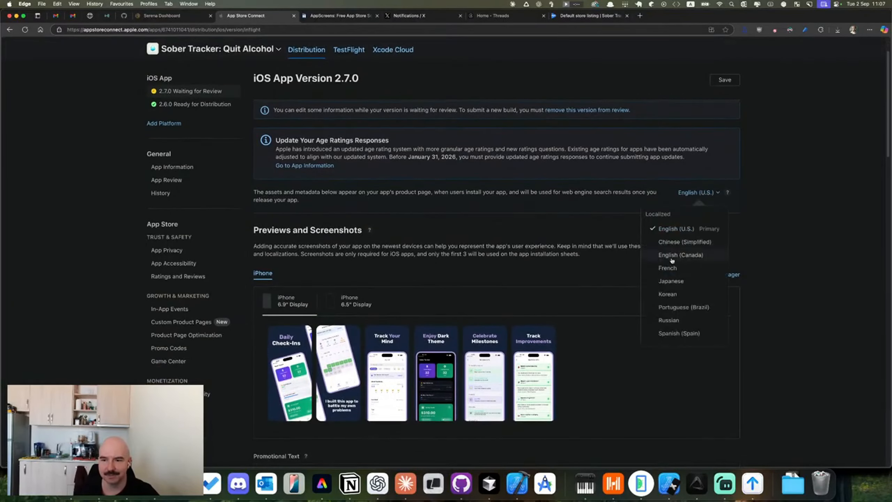
left_click(680, 270)
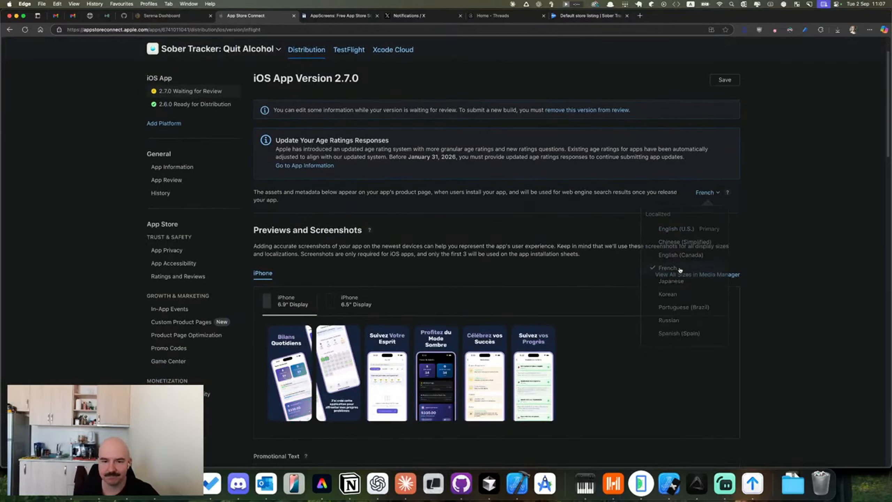
scroll(417, 319, "down", 5)
left_click(339, 404)
key("super+a")
key("super+c")
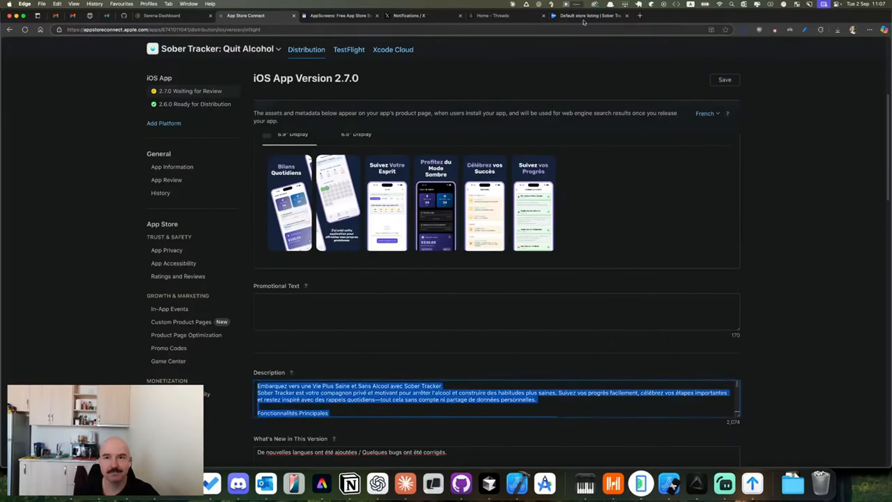
- Return to Google Play Console and paste the copied French description as the listing's full description
left_click(590, 15)
left_click(436, 271)
key("super+v")
scroll(439, 290, "down", 1)
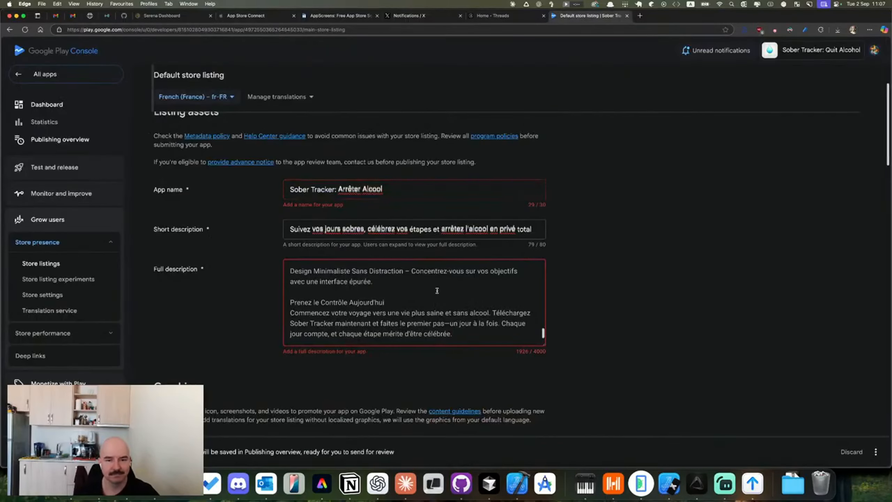
- Read through the pasted French full description, checking its sections and closing paragraph
scroll(438, 290, "down", 5)
scroll(434, 205, "up", 3)
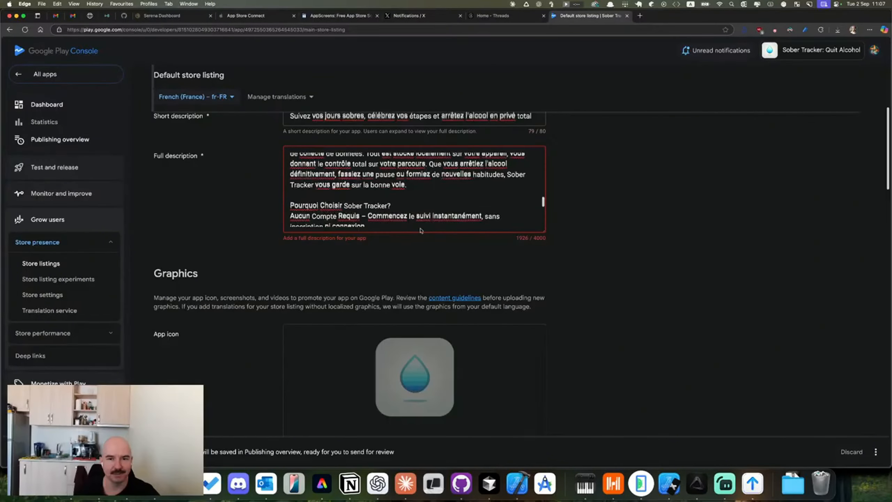
scroll(435, 206, "down", 5)
scroll(250, 228, "up", 5)
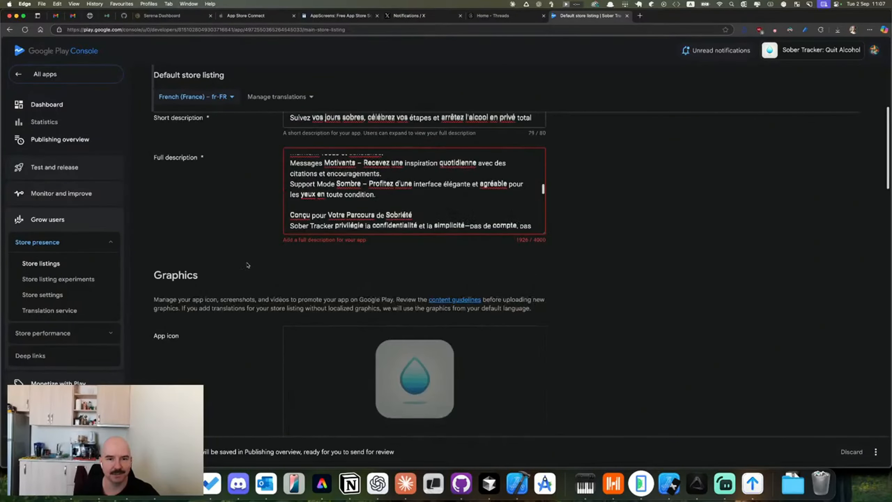
scroll(379, 207, "down", 1)
scroll(385, 207, "down", 1)
scroll(360, 216, "down", 10)
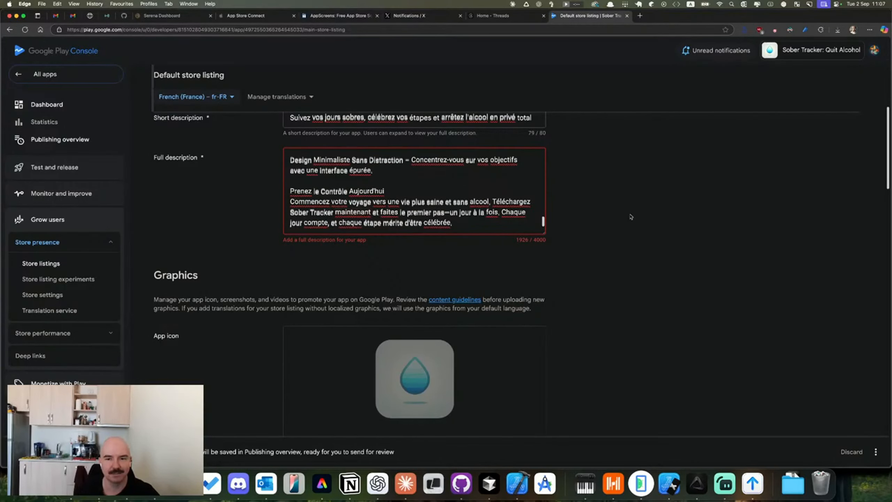
scroll(618, 239, "up", 6)
scroll(613, 251, "down", 8)
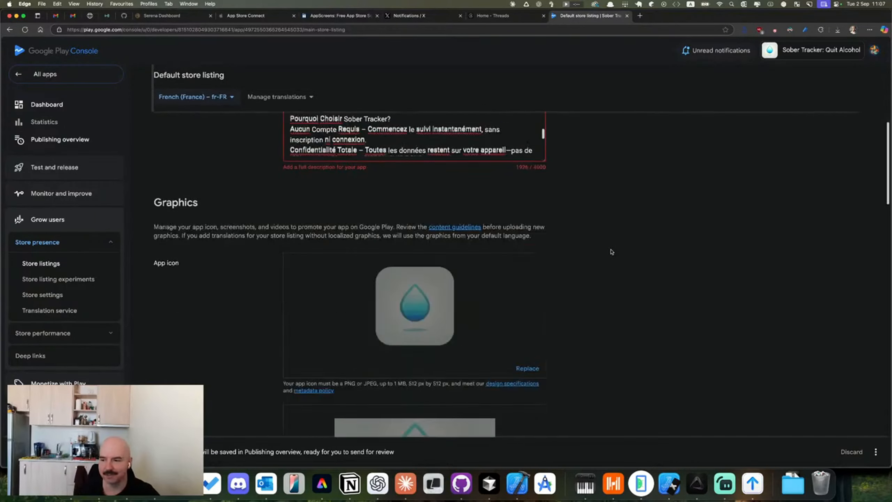
- Start uploading new phone screenshots for the French listing and browse to "iOS Phones 6.9" inside the "French (fr-FR)" folder
scroll(612, 251, "down", 3)
scroll(607, 251, "down", 5)
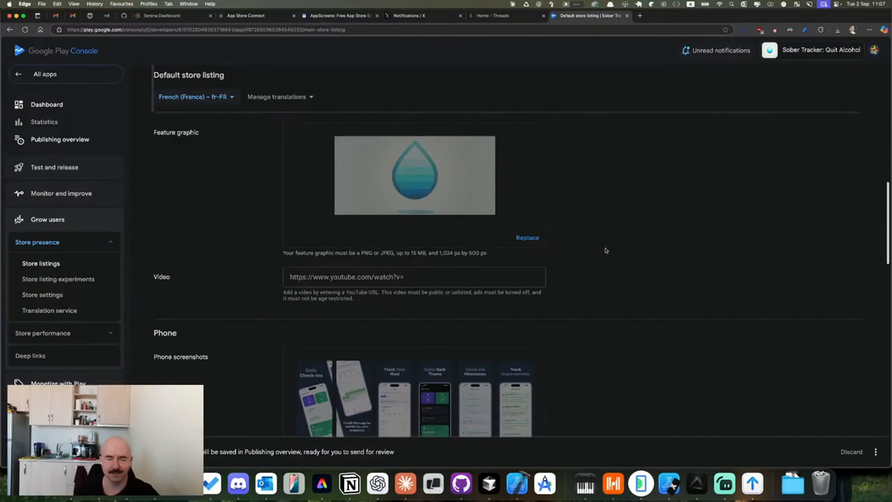
scroll(607, 250, "down", 3)
left_click(520, 361)
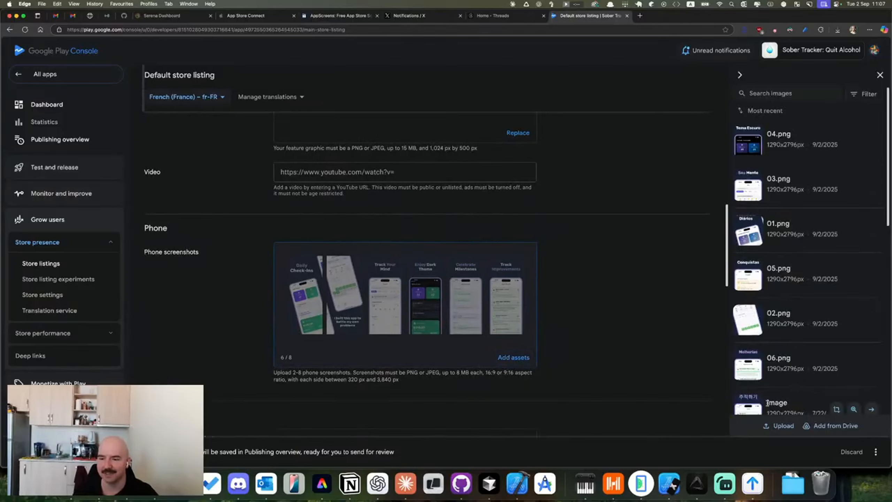
left_click(779, 426)
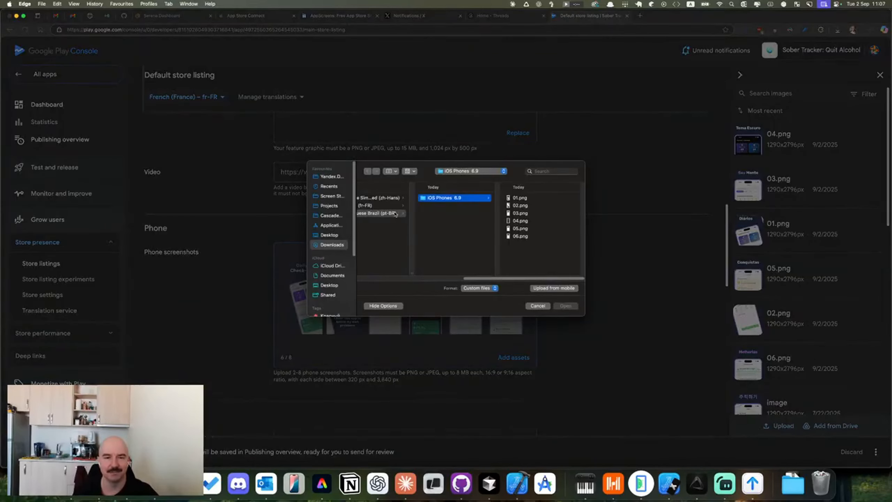
left_click(372, 207)
left_click(462, 200)
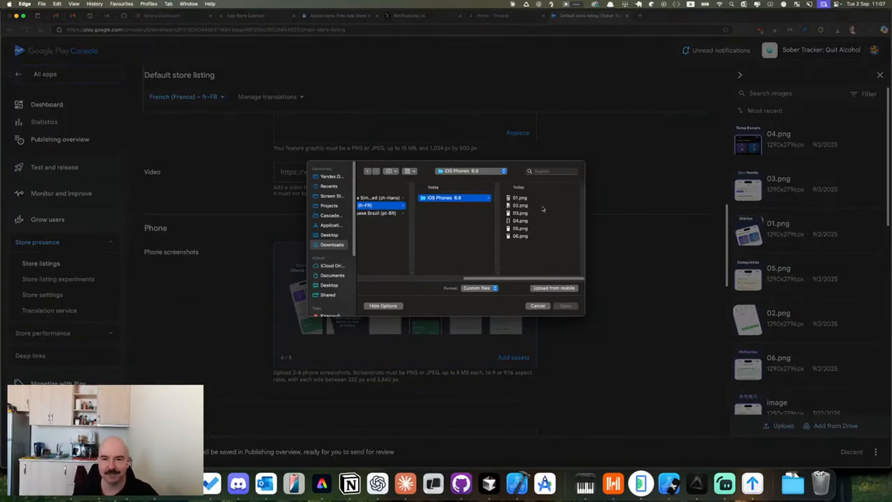
- Upload all six images, 01.png to 06.png, and add them to the French listing's phone screenshots
key("super+a")
scroll(386, 234, "left", 3)
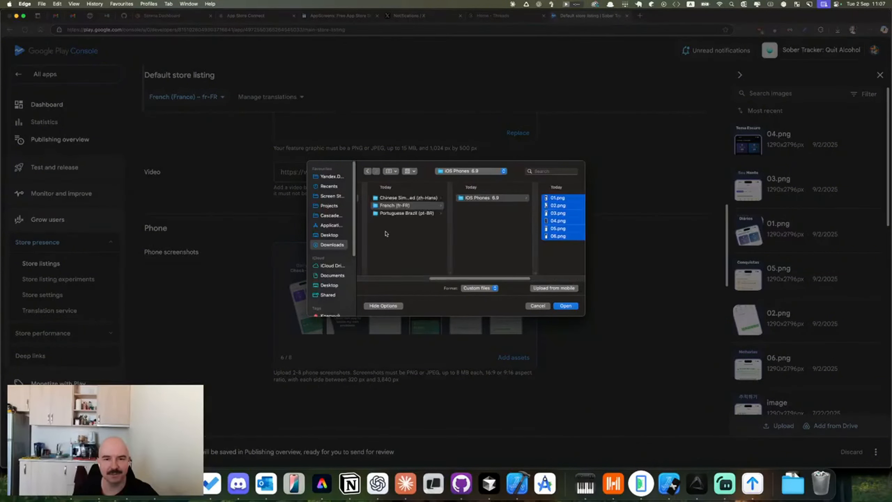
scroll(425, 238, "right", 3)
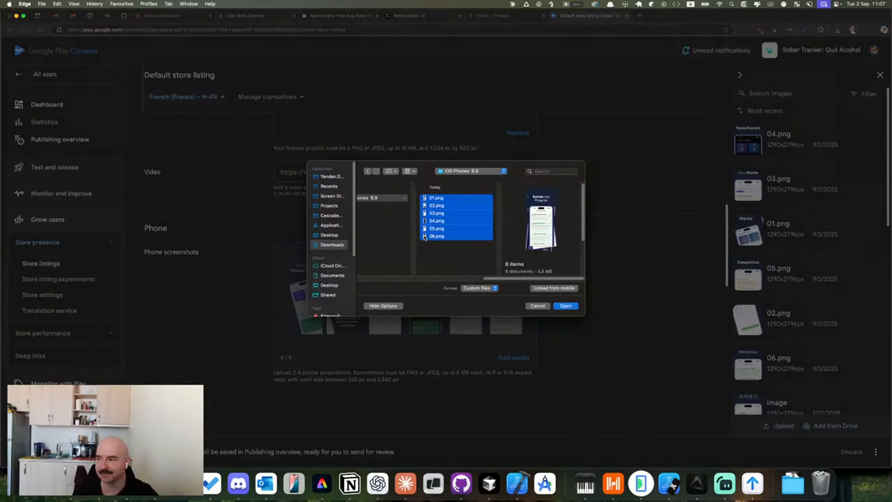
left_click(562, 304)
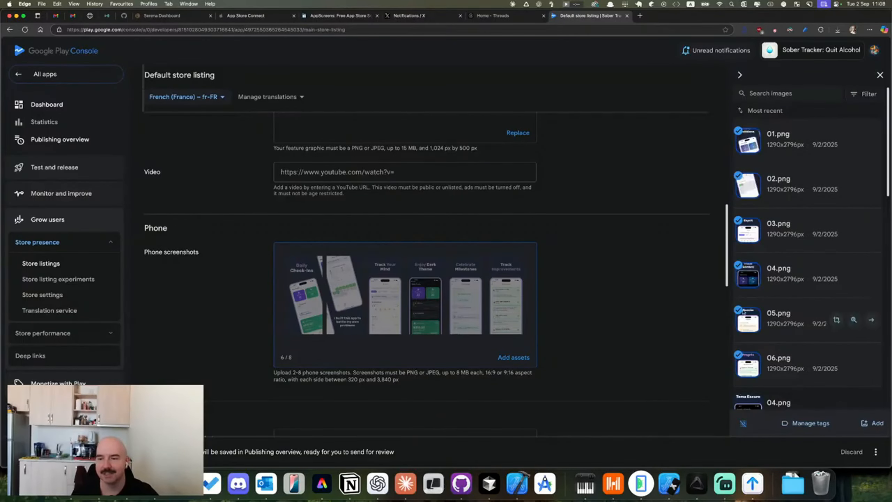
left_click(872, 427)
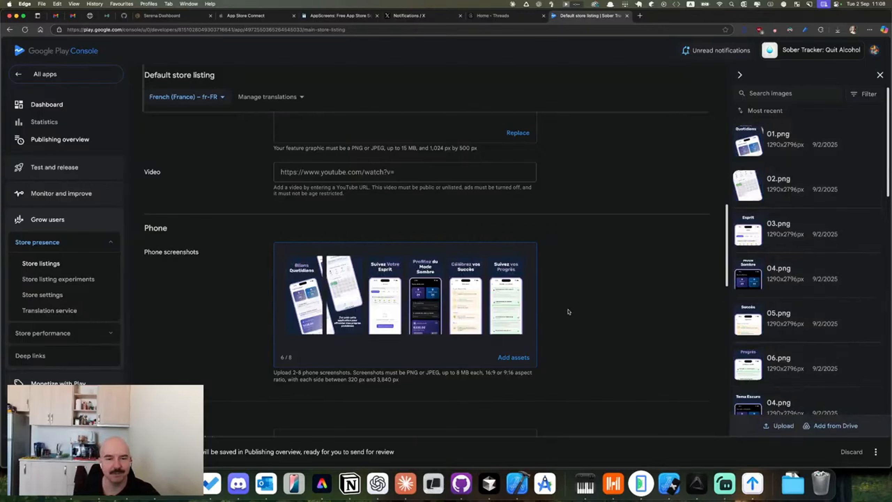
- Look over the French listing from its tablet and Android XR sections back to the app name, and close the asset library
scroll(568, 311, "down", 2)
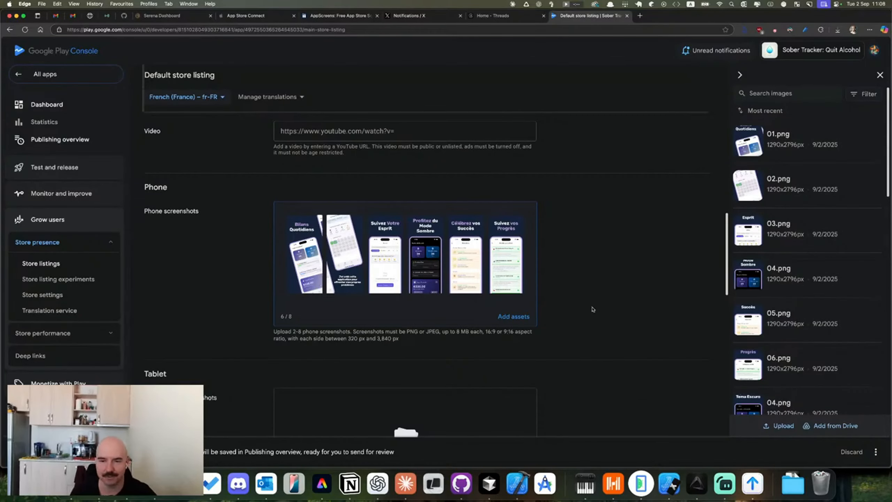
scroll(633, 308, "down", 5)
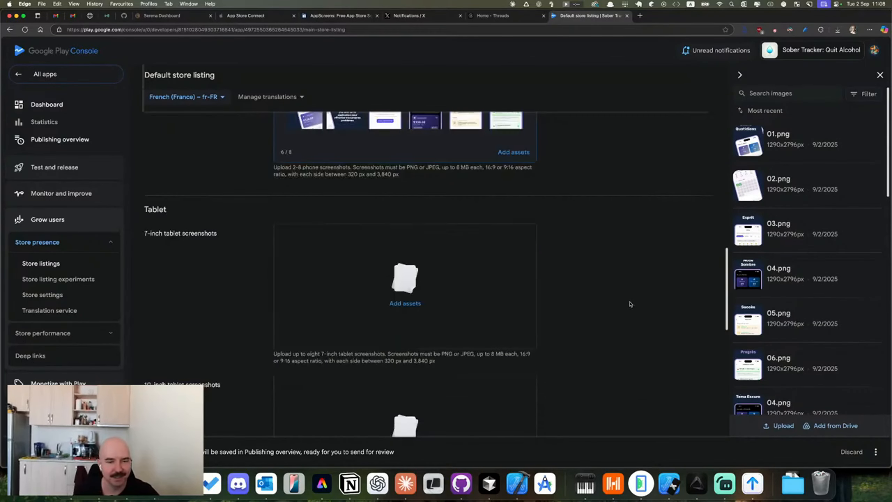
scroll(558, 309, "down", 5)
scroll(596, 343, "down", 8)
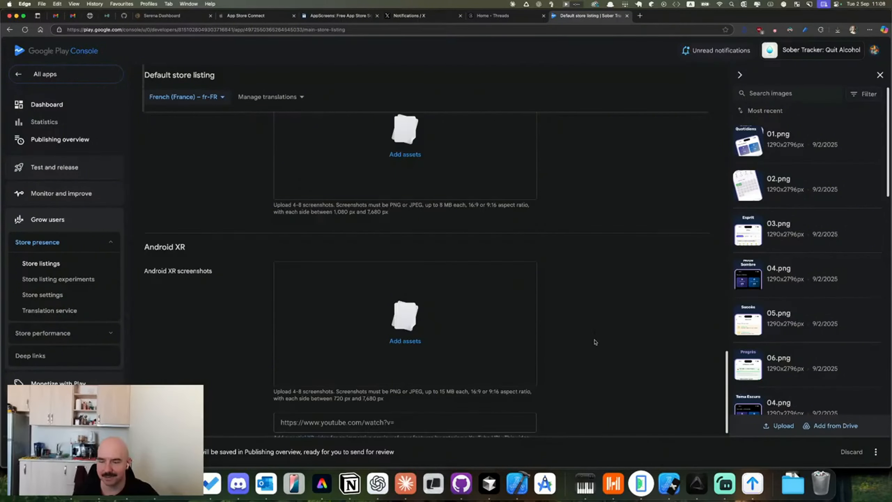
scroll(563, 321, "down", 4)
scroll(565, 327, "up", 20)
scroll(565, 328, "up", 1)
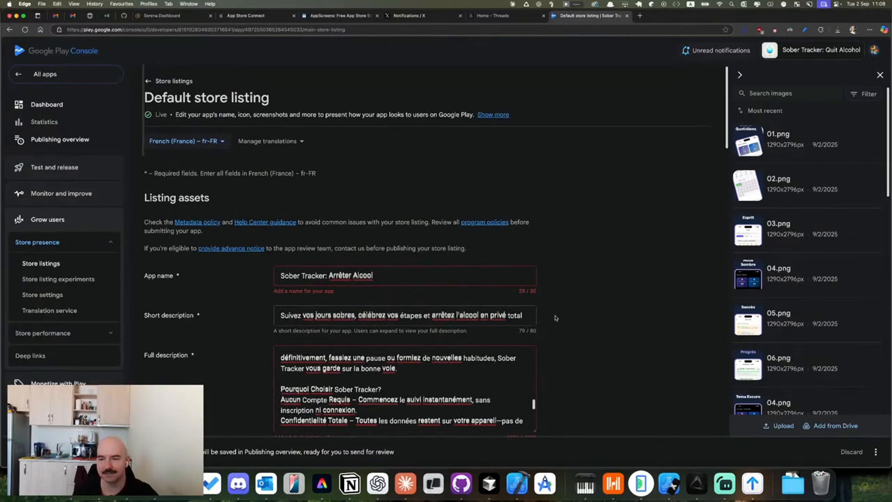
left_click(883, 76)
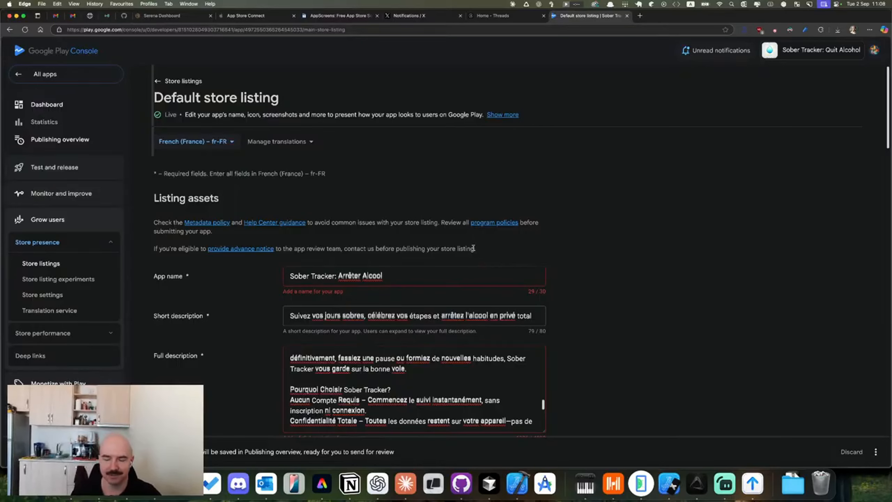
- Review the French listing once more, from its full description through the graphics to the Chromebook and Android XR sections
scroll(231, 269, "down", 5)
scroll(372, 174, "down", 5)
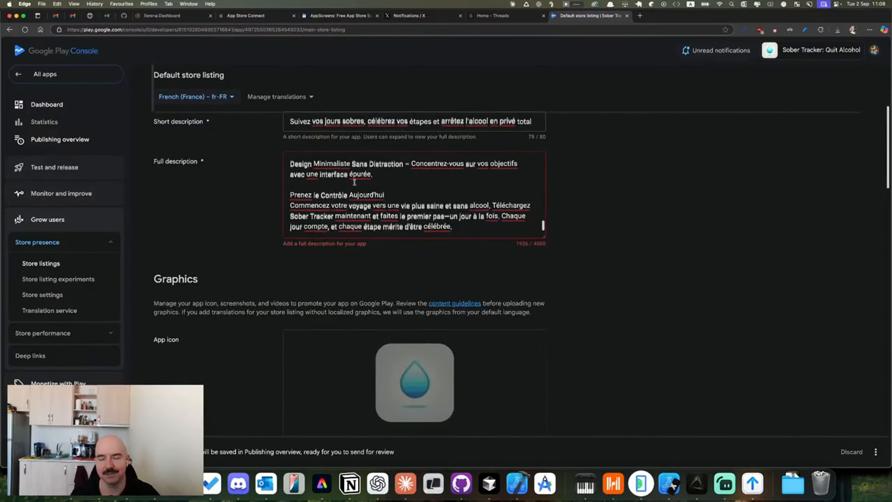
scroll(355, 181, "down", 1)
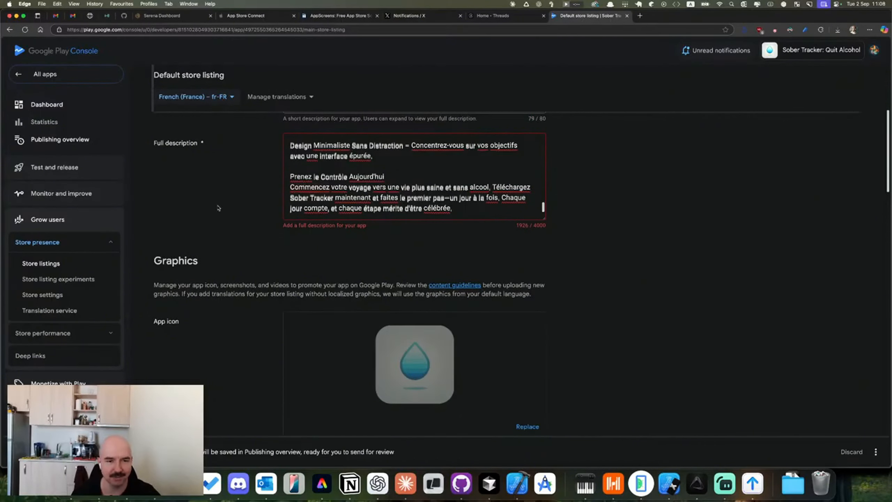
scroll(218, 208, "up", 3)
scroll(353, 277, "up", 5)
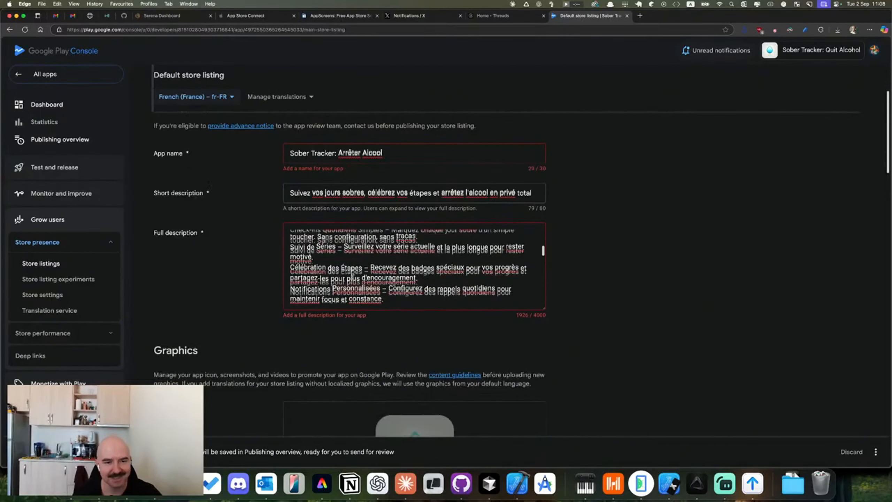
scroll(352, 276, "up", 8)
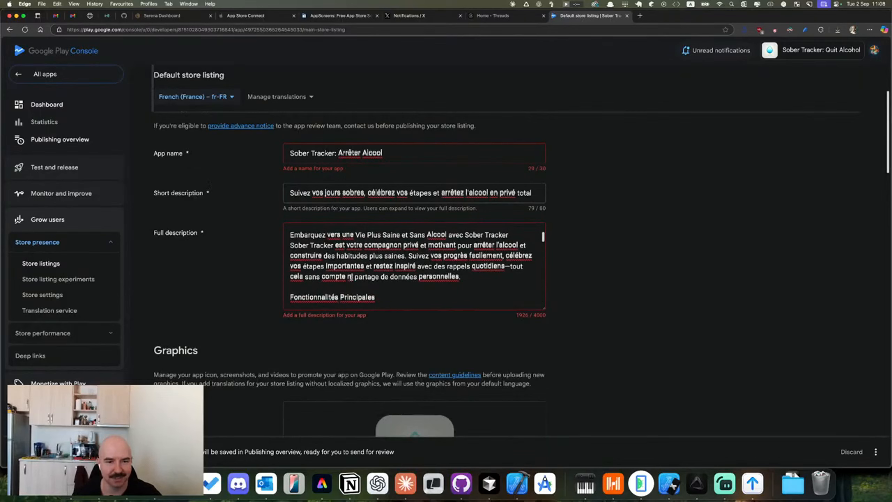
left_click(523, 236)
scroll(353, 256, "down", 8)
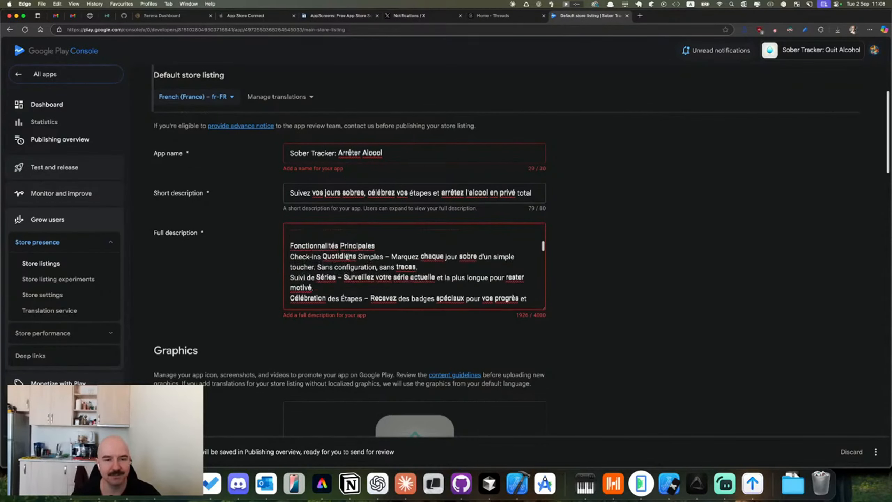
scroll(267, 261, "down", 10)
scroll(248, 259, "up", 12)
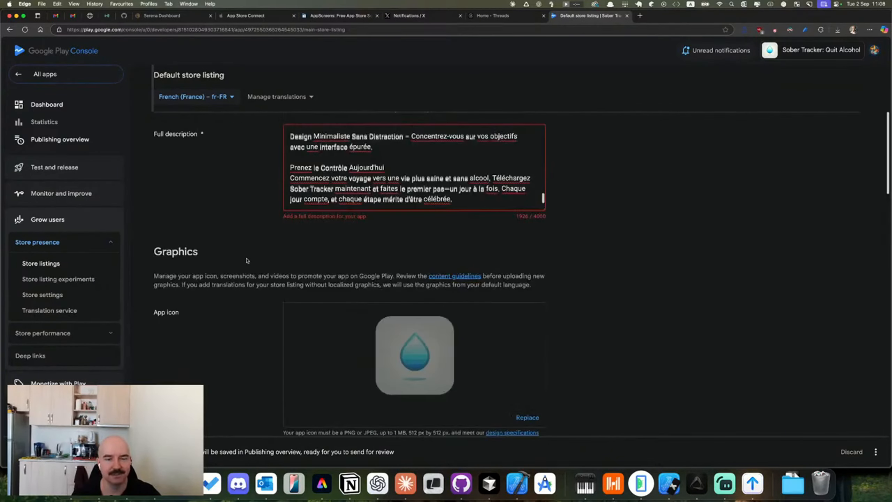
scroll(244, 265, "down", 9)
scroll(243, 266, "up", 9)
scroll(242, 266, "down", 12)
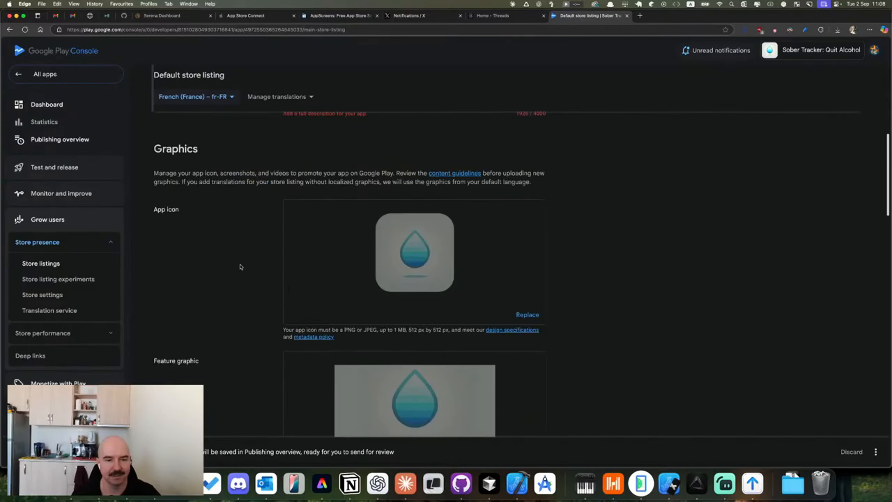
scroll(239, 267, "down", 15)
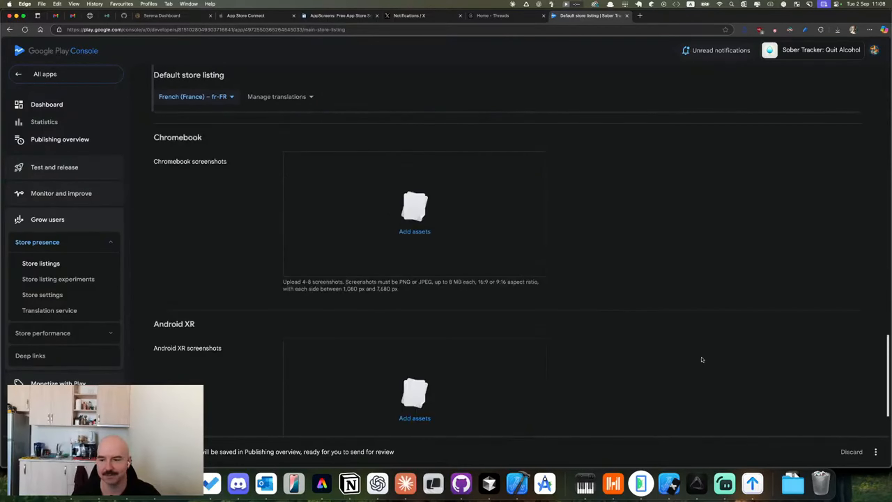
- Save the French listing and send the Portuguese (Brazil) and French (France) store listing changes to Google for review
left_click(876, 453)
left_click(857, 435)
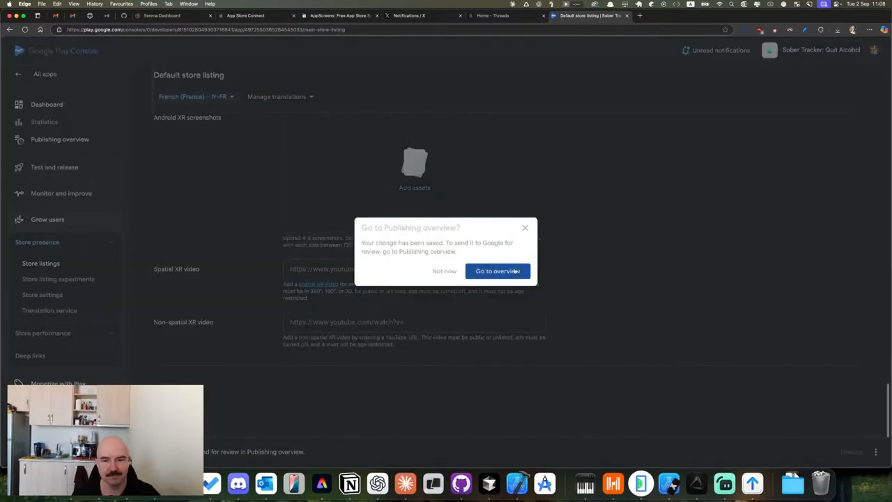
left_click(511, 272)
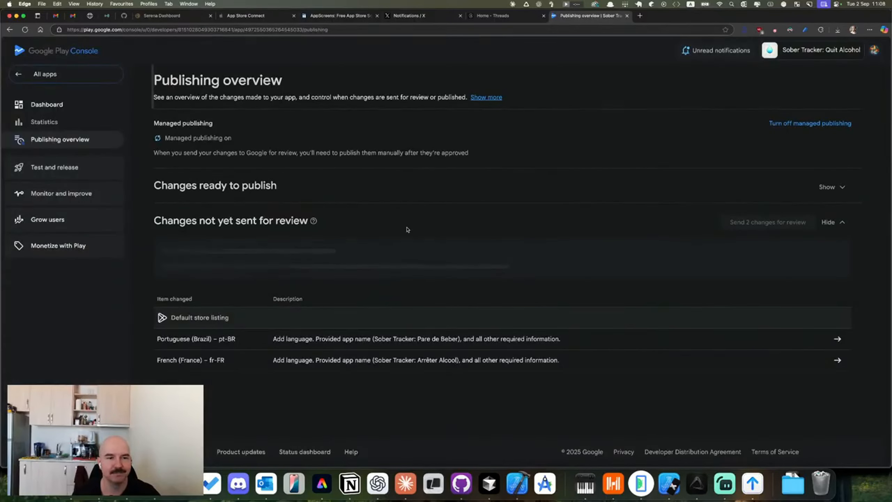
left_click(756, 226)
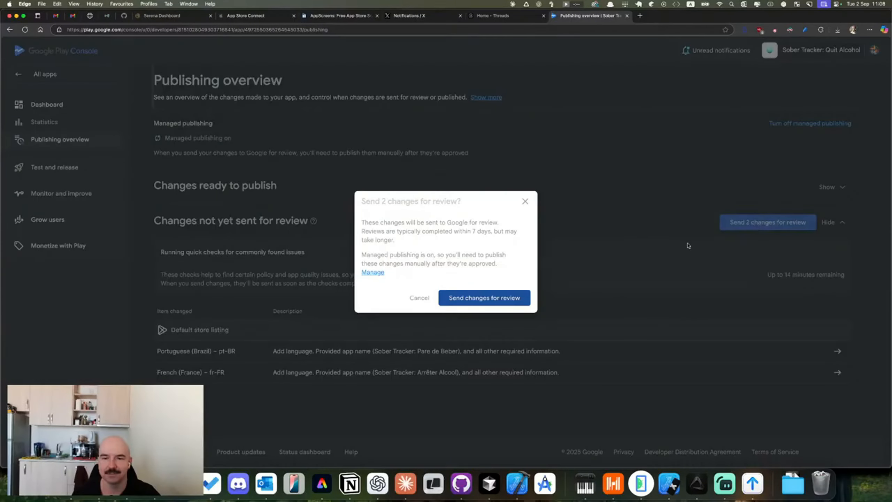
key("Return")
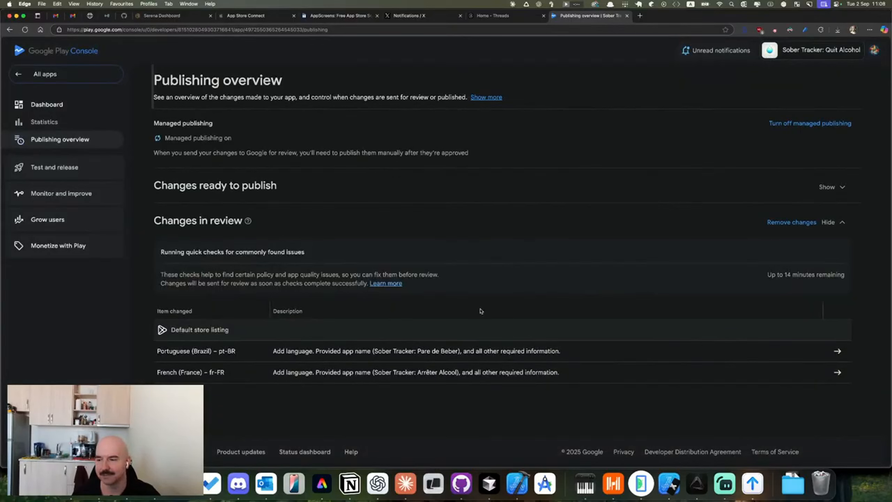
- View the Sober Tracker dashboard, then return to the list of all apps and look over their installed audience and status
left_click(56, 109)
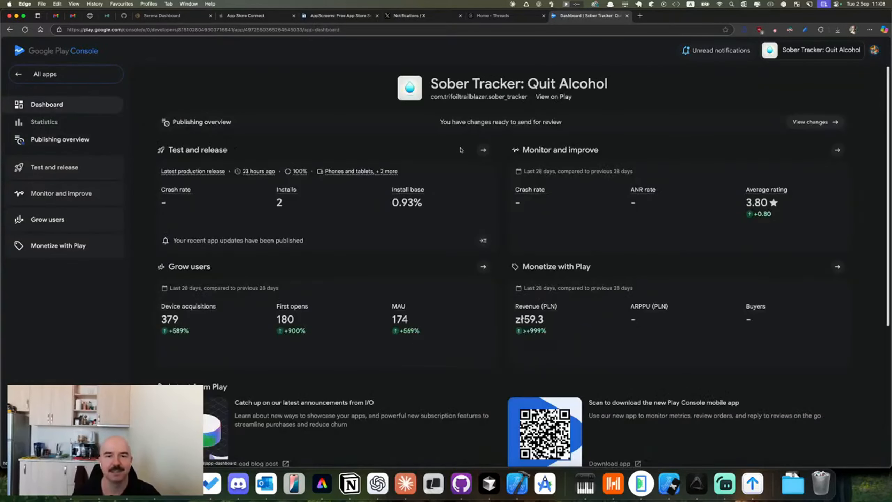
left_click(74, 74)
scroll(395, 210, "down", 5)
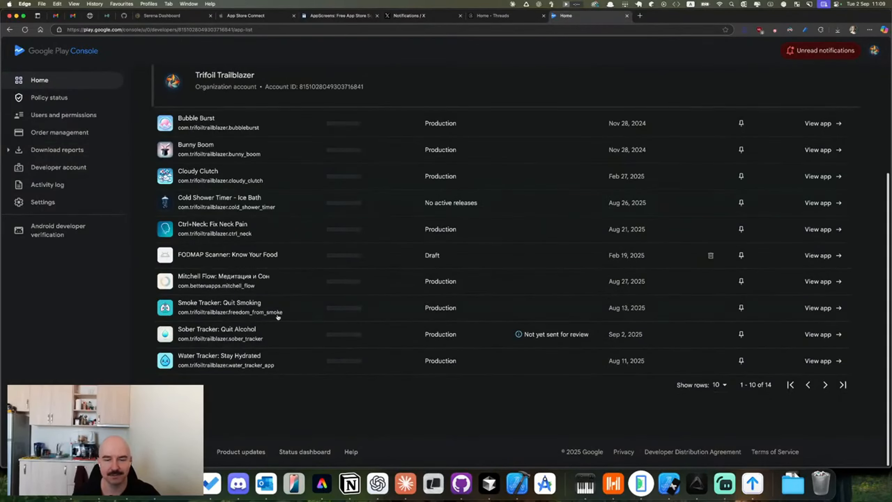
scroll(386, 338, "down", 3)
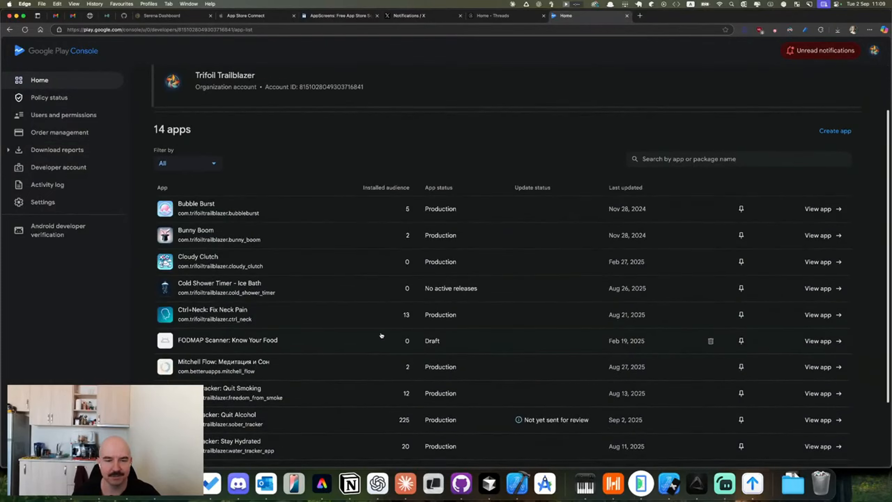
scroll(371, 280, "down", 3)
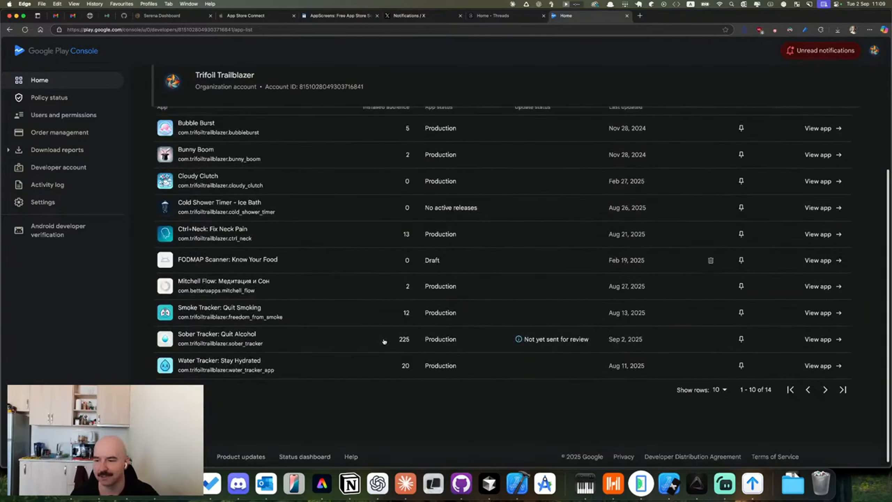
scroll(387, 341, "up", 5)
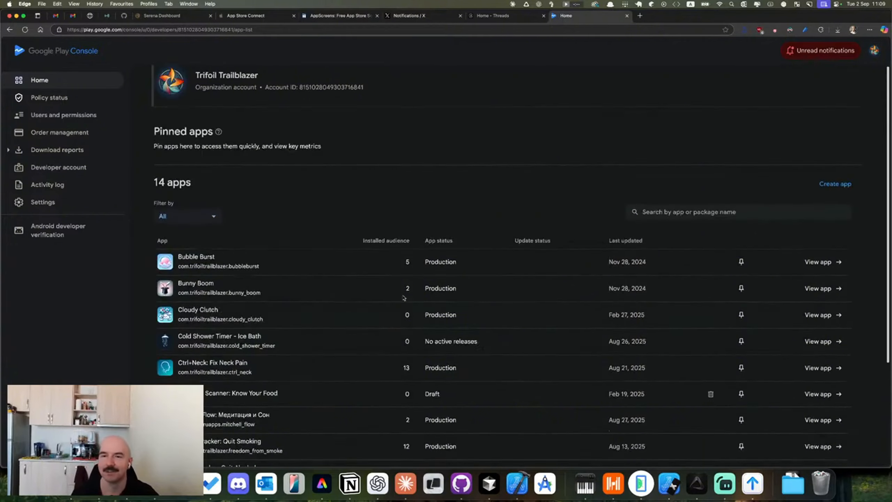
- Close the Threads page and reload the X notifications page
left_click(473, 16)
key("super+w")
key("ctrl+shift+Tab")
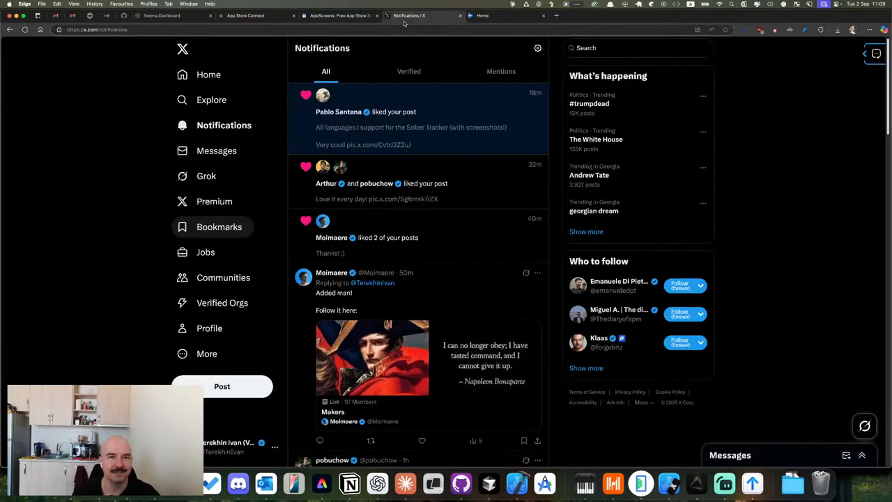
key("super+r")
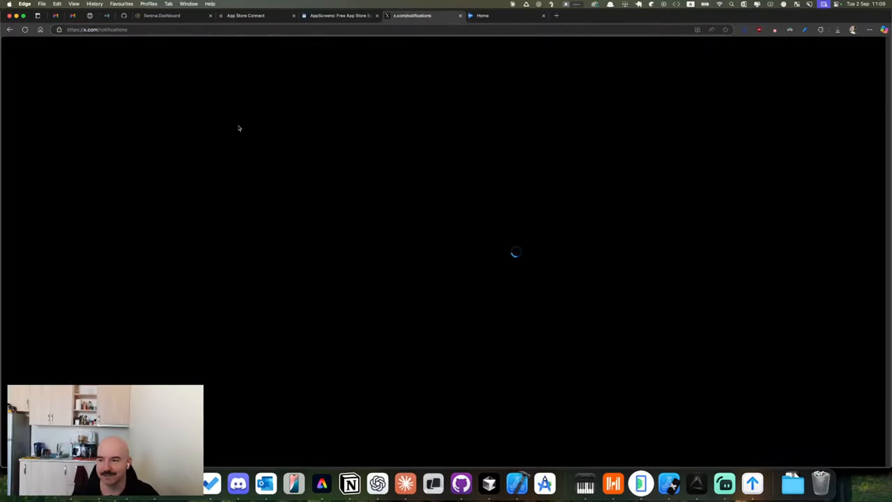
- Switch to the AppScreens project and close the screenshot download dialog
left_click(340, 17)
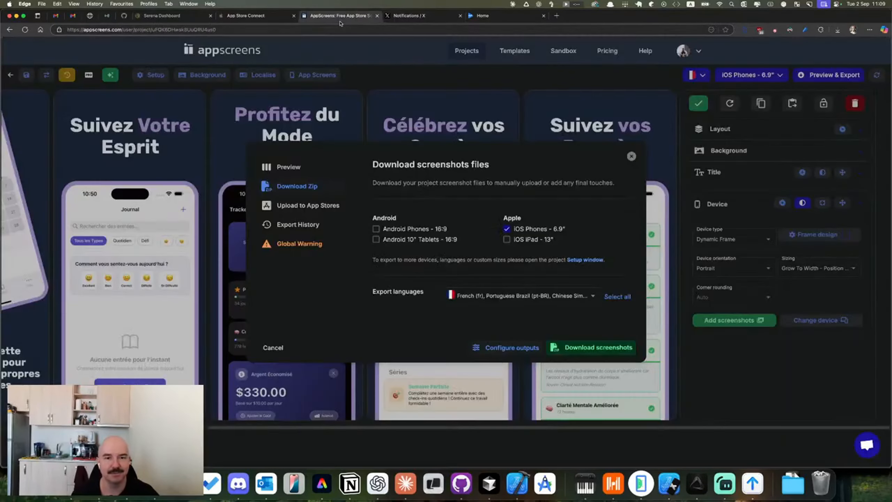
left_click(632, 156)
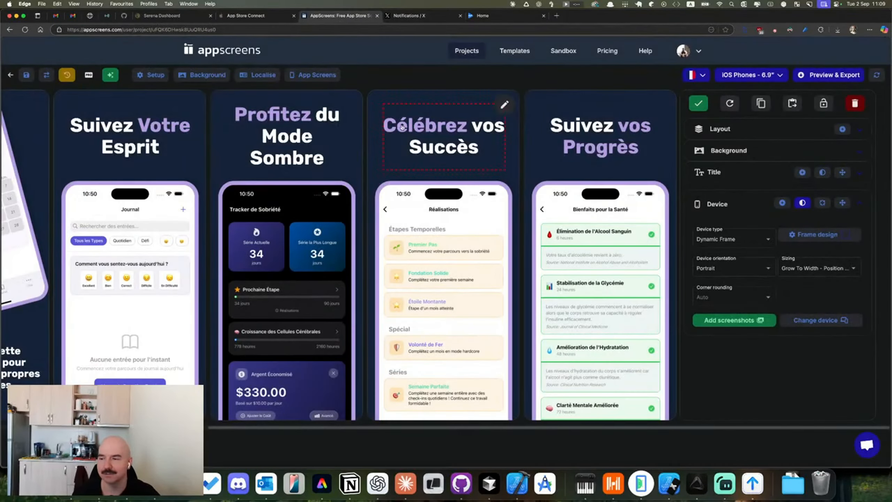